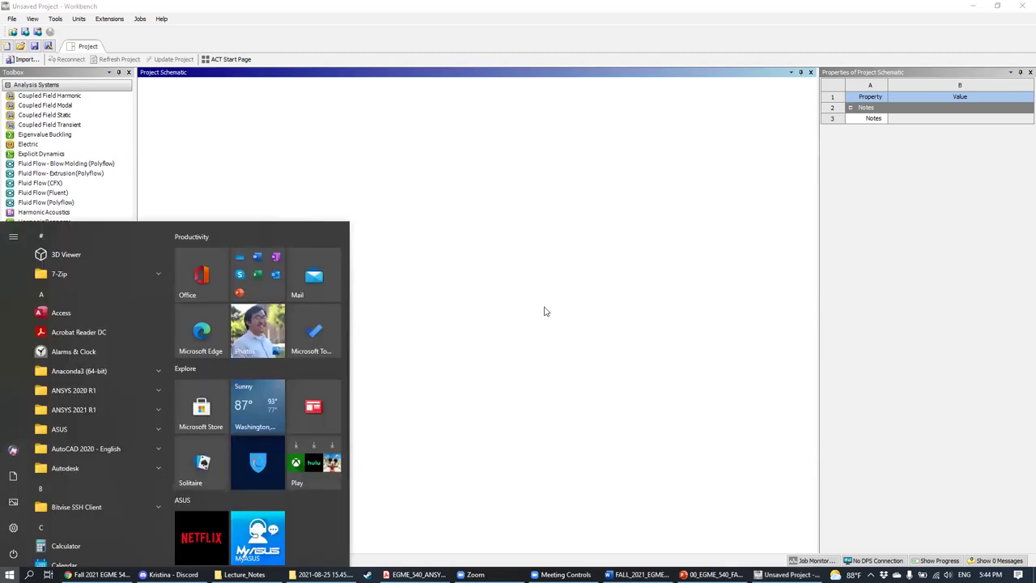
# Step: Find Workbench 2021 R1 among the installed ANSYS 2021 R1 programs in the Windows application list
pyautogui.click(145, 410)
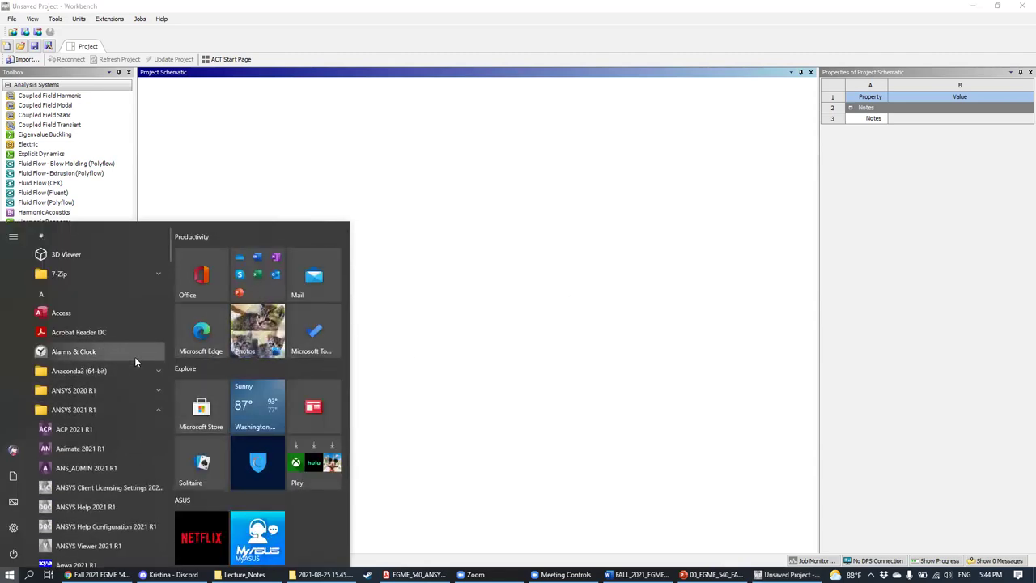
pyautogui.scroll(-2, 89, 368)
pyautogui.scroll(1, 101, 348)
pyautogui.scroll(-6, 129, 311)
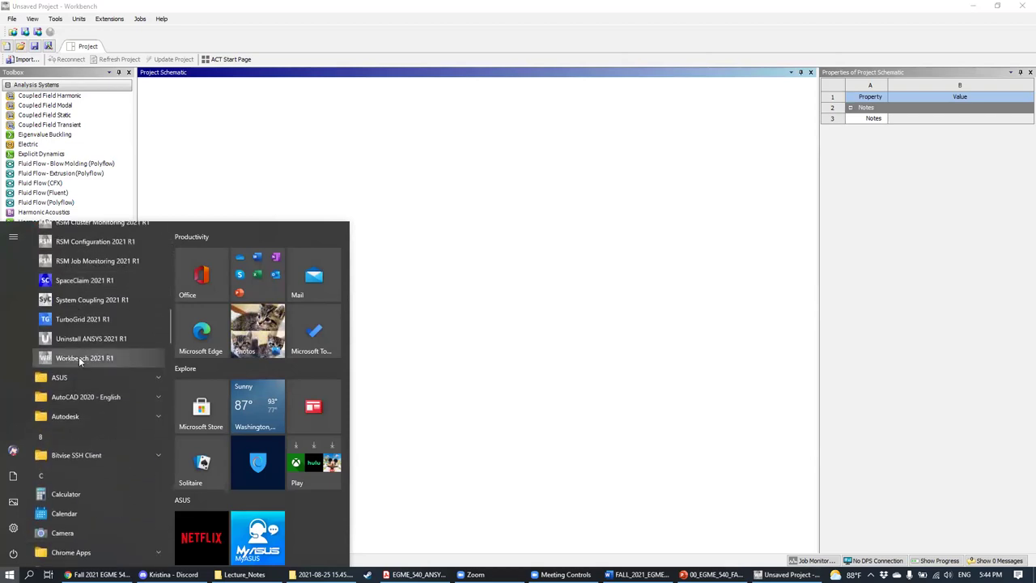
pyautogui.press('Escape')
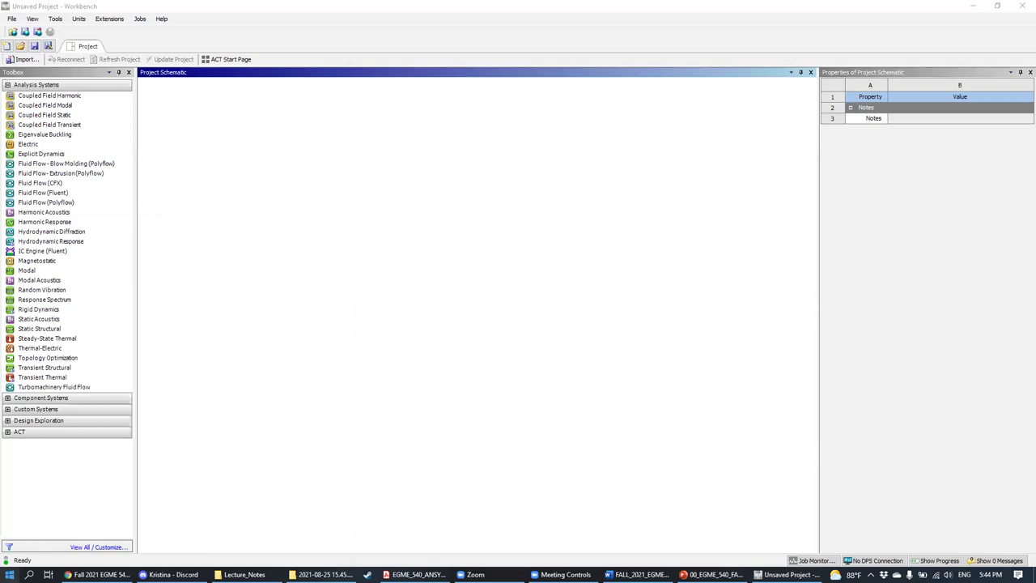
pyautogui.click(10, 574)
pyautogui.click(117, 409)
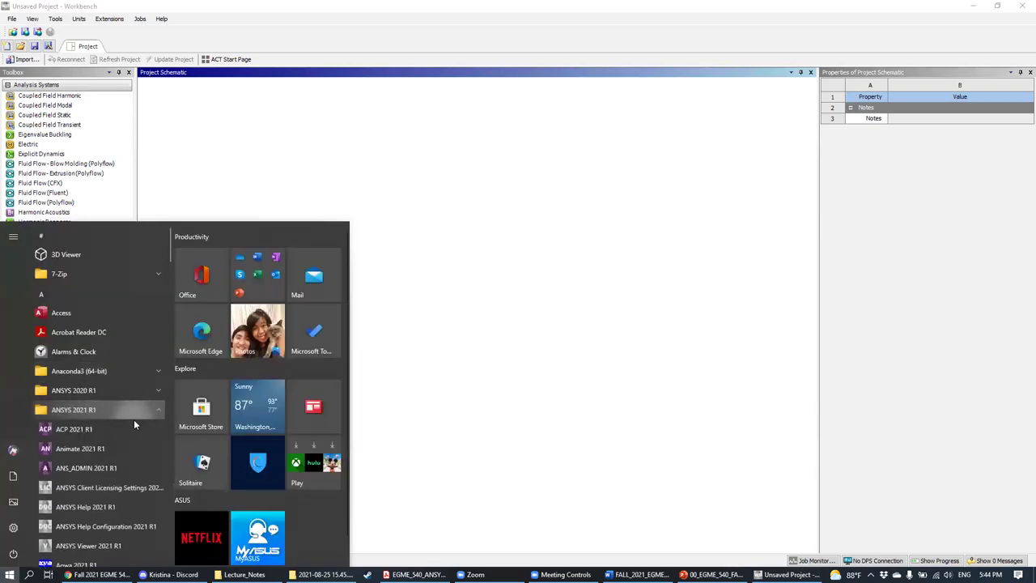
pyautogui.scroll(-2, 114, 380)
pyautogui.scroll(2, 118, 373)
pyautogui.scroll(-10, 110, 409)
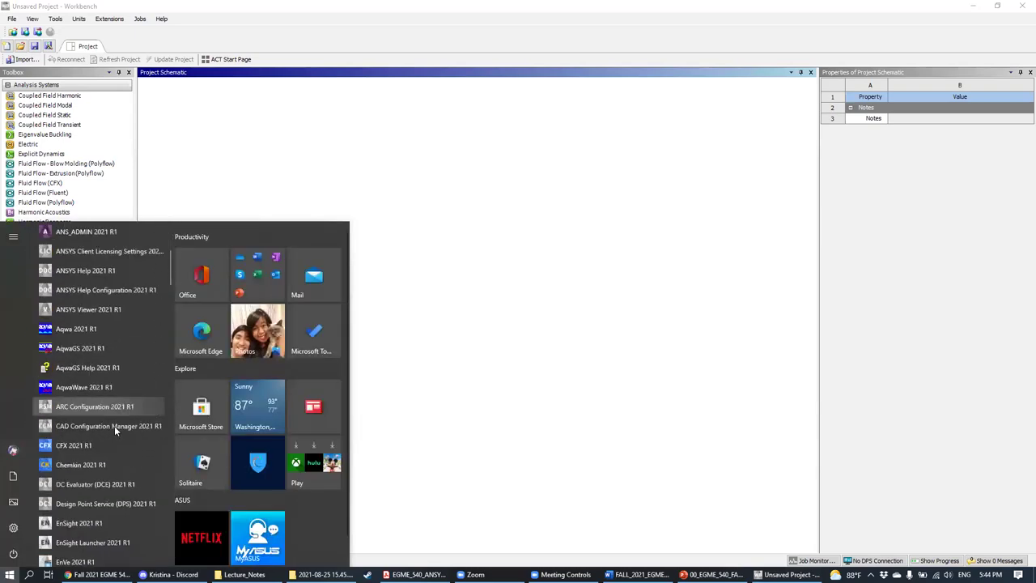
pyautogui.scroll(2, 108, 381)
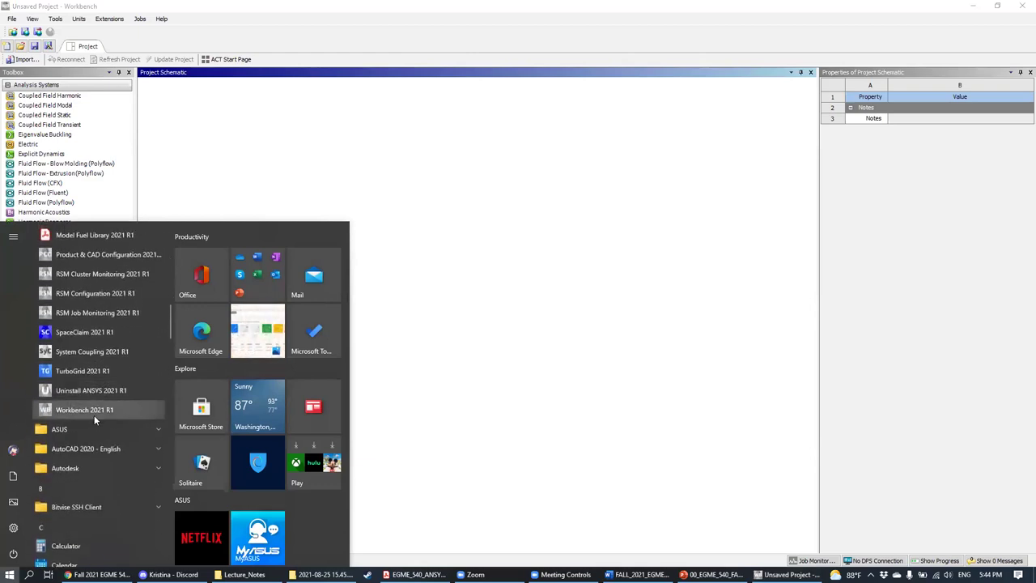
pyautogui.click(122, 407)
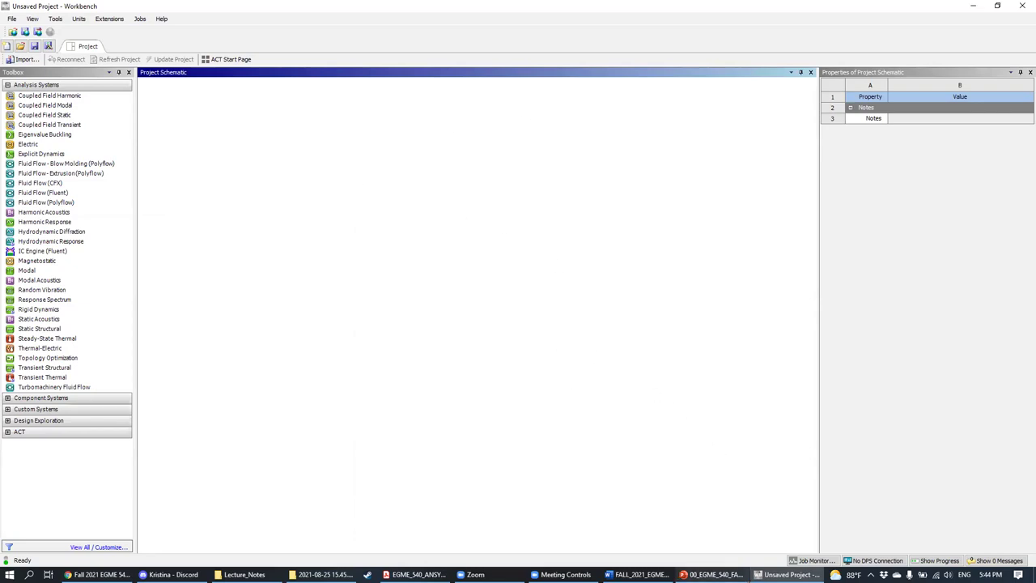
# Step: Switch to the PowerPoint lecture slides and read the slide about defining the geometry
pyautogui.hotkey('alt', 'Tab')
pyautogui.press('pageup')
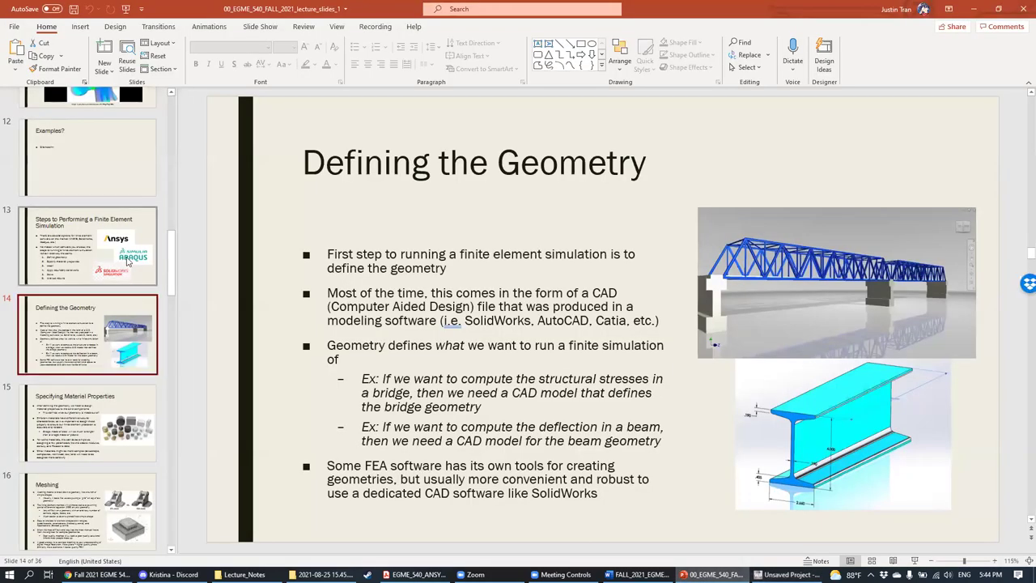
pyautogui.press('pagedown')
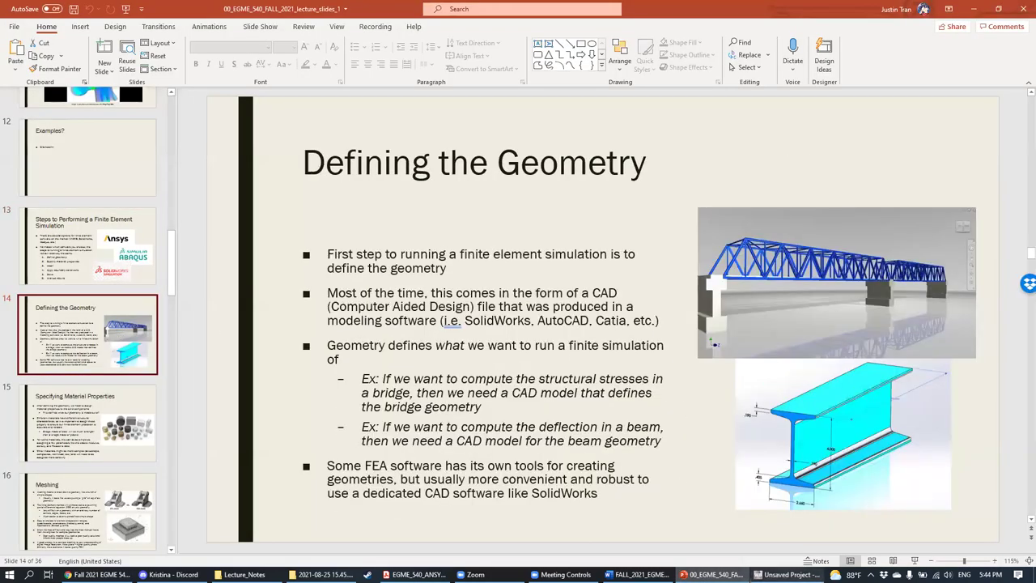
# Step: Switch back to Workbench and add a Static Structural analysis system to the project schematic, keeping its default name
pyautogui.hotkey('alt', 'Tab')
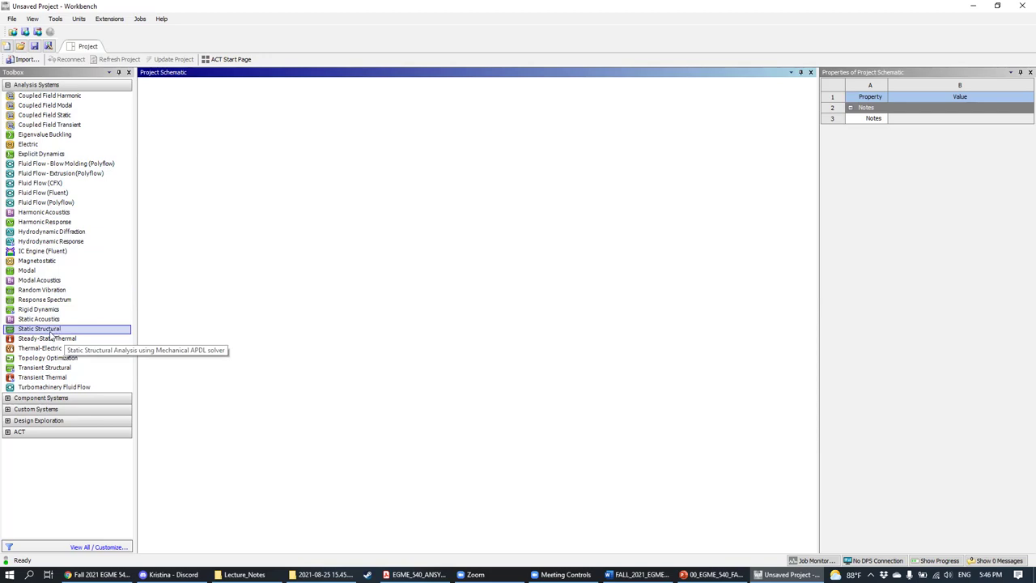
pyautogui.moveTo(54, 331); pyautogui.dragTo(210, 132)
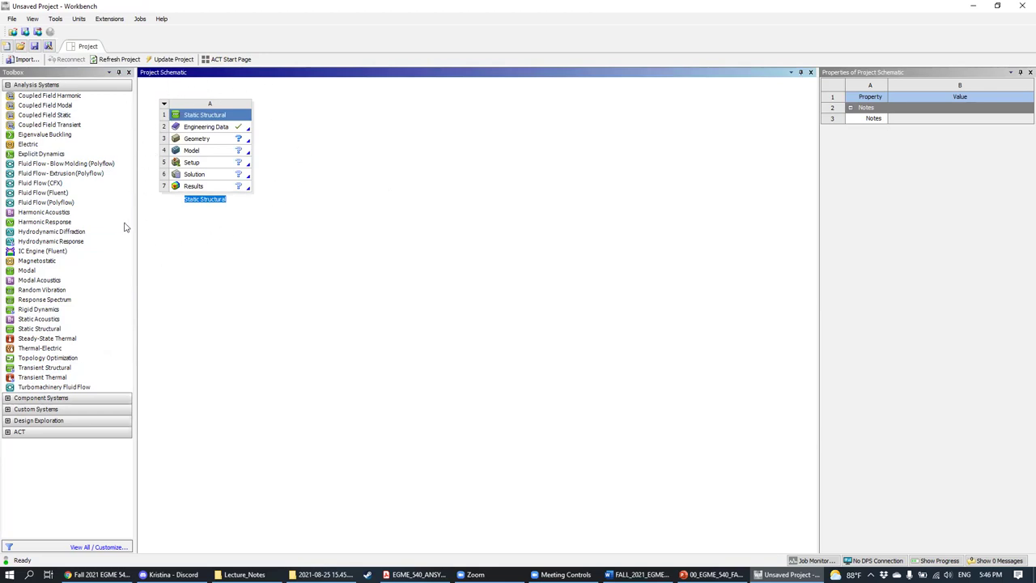
pyautogui.click(364, 185)
# Step: Switch to PowerPoint and revisit the explanation on the "Defining the Geometry" slide
pyautogui.click(710, 574)
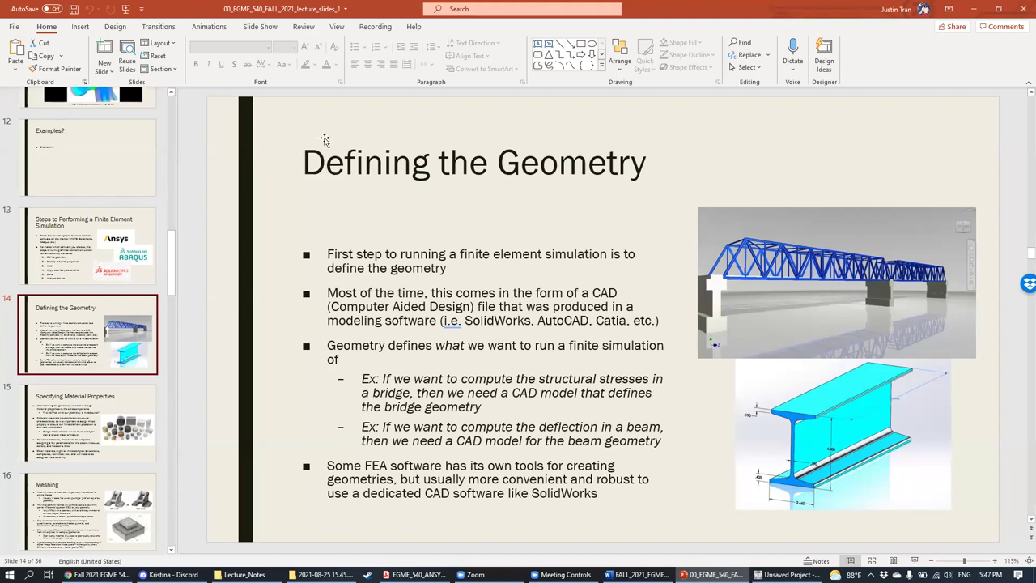
pyautogui.click(547, 154)
pyautogui.click(691, 122)
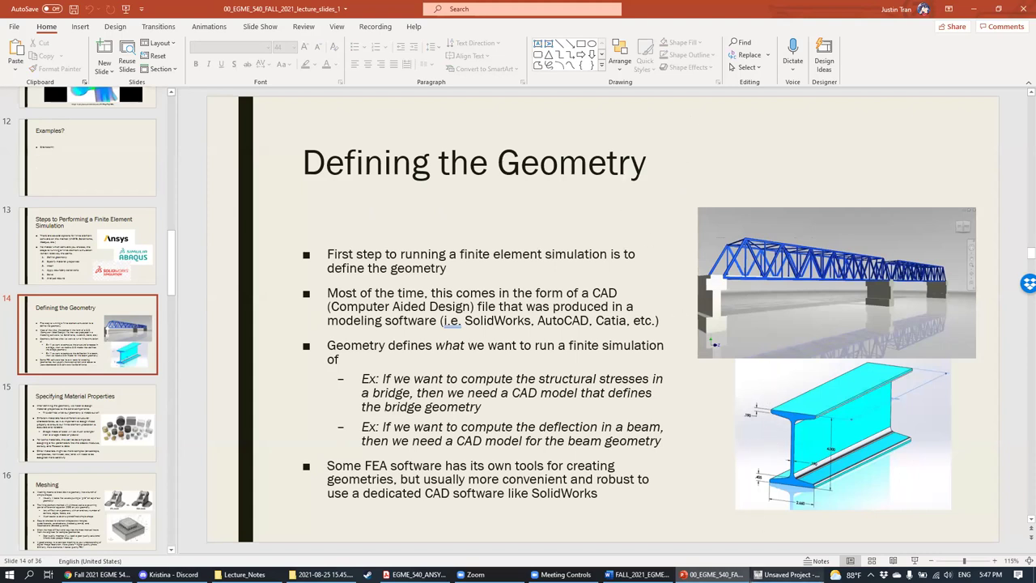
# Step: Return to Workbench and examine the Analysis Type choices in the properties of the Static Structural system's Geometry cell
pyautogui.click(781, 575)
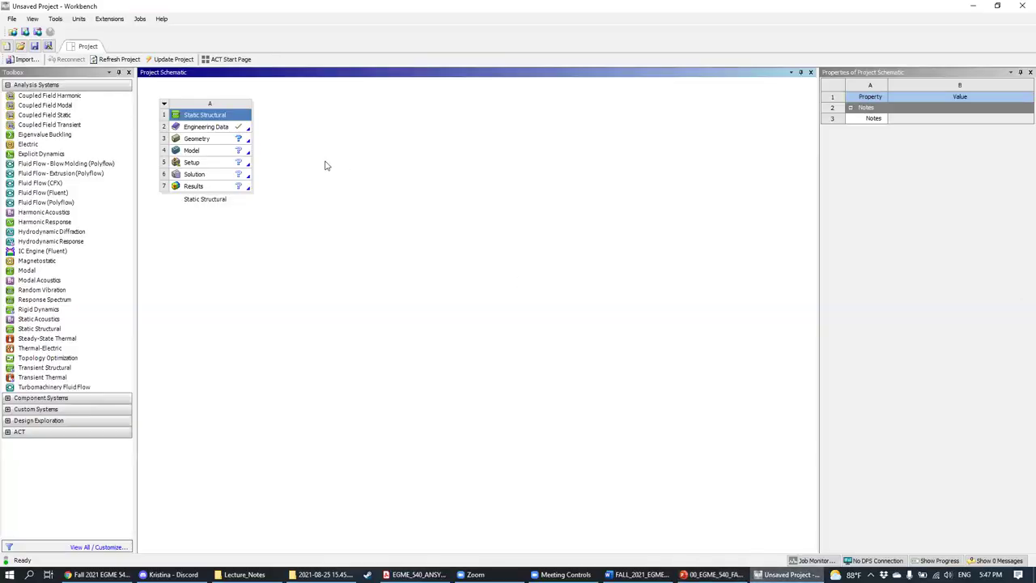
pyautogui.click(212, 138)
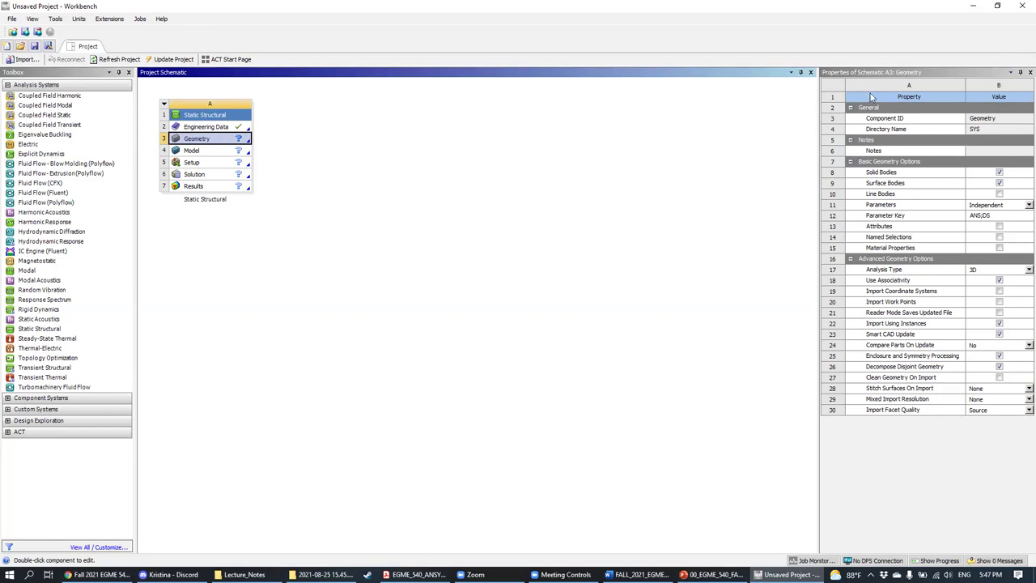
pyautogui.click(832, 272)
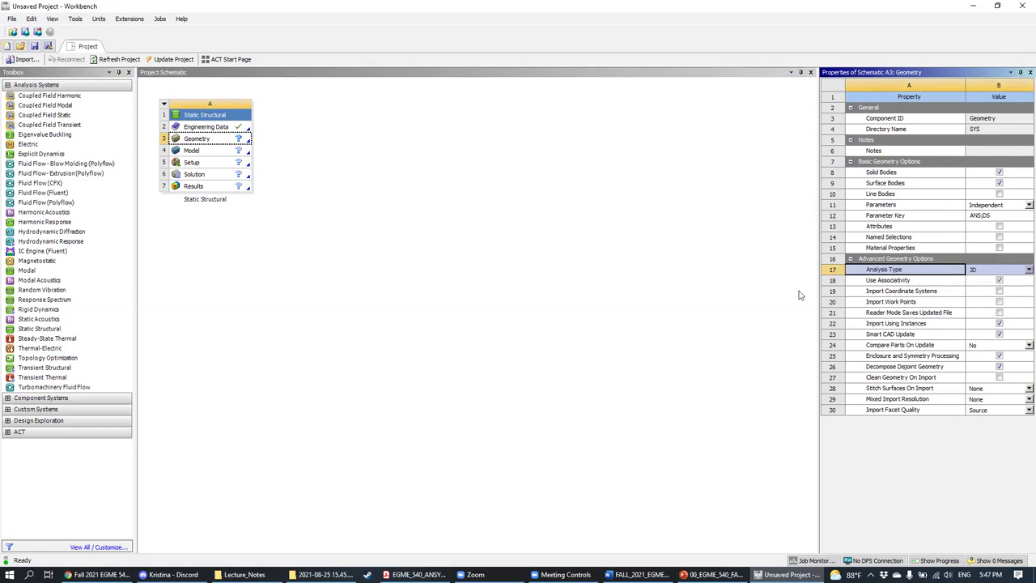
pyautogui.click(1027, 270)
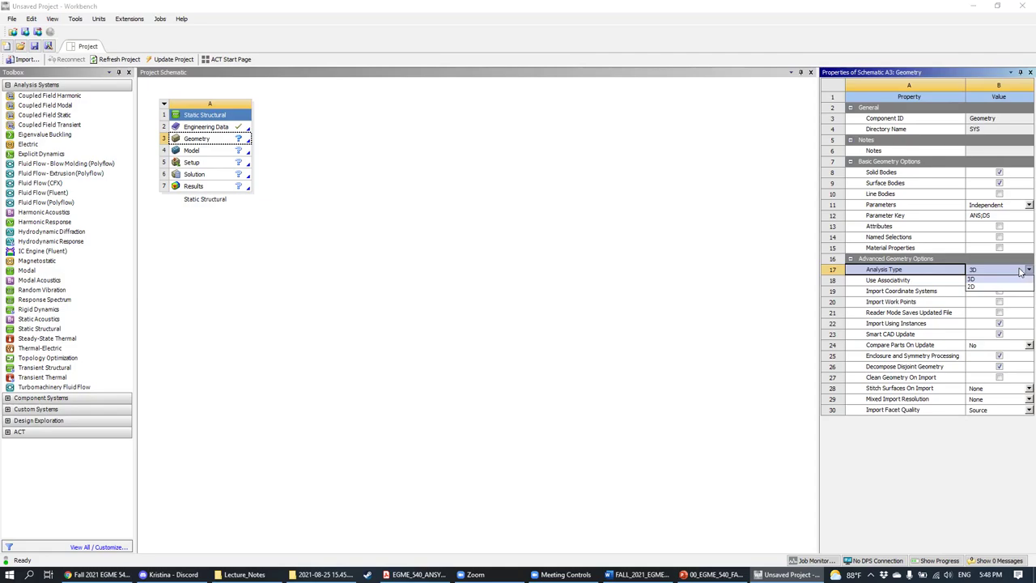
pyautogui.hotkey('alt', 'Tab')
pyautogui.hotkey('alt', 'Tab')
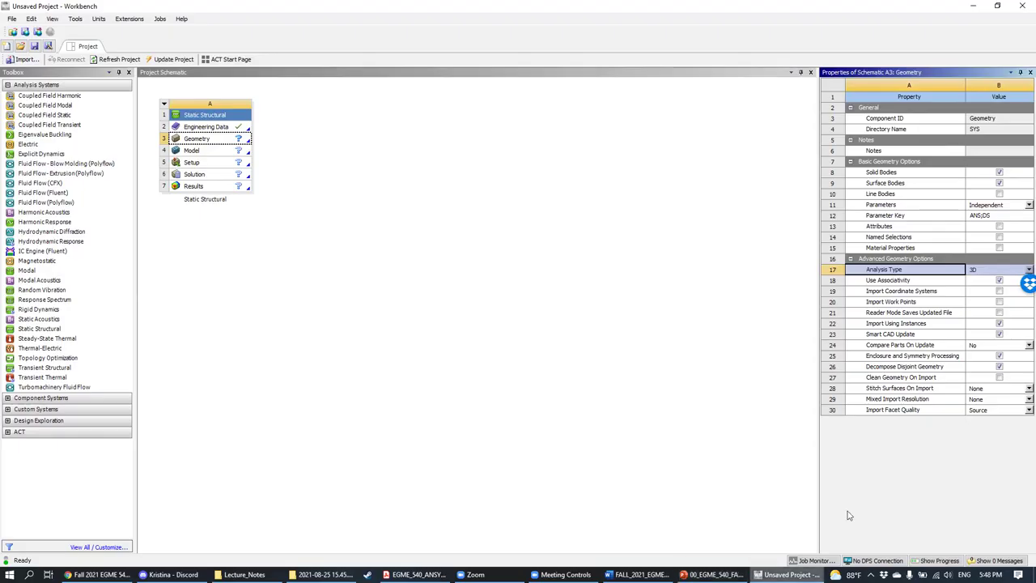
pyautogui.click(1021, 272)
pyautogui.click(1026, 270)
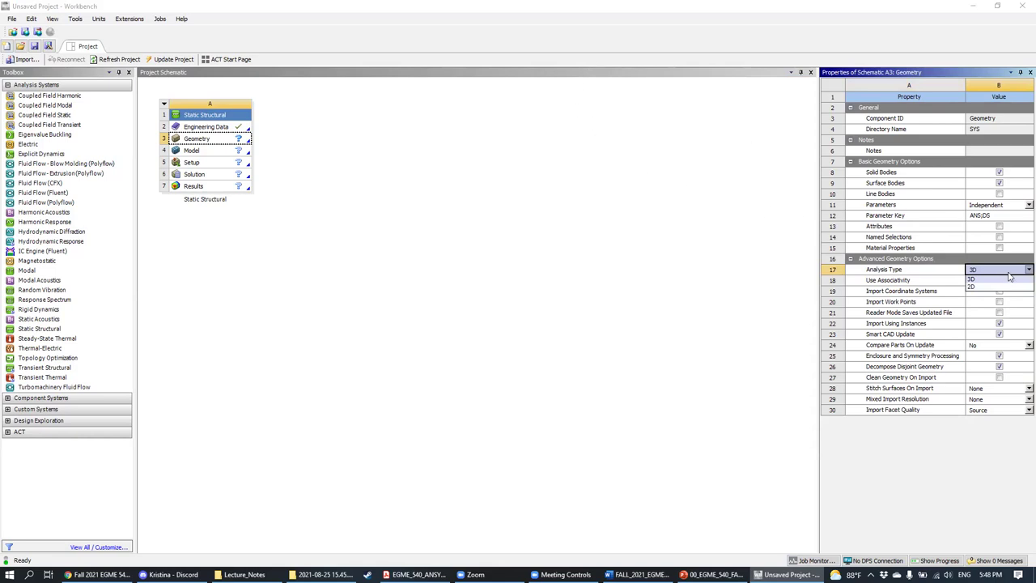
pyautogui.hotkey('alt', 'Tab')
pyautogui.hotkey('alt', 'Tab')
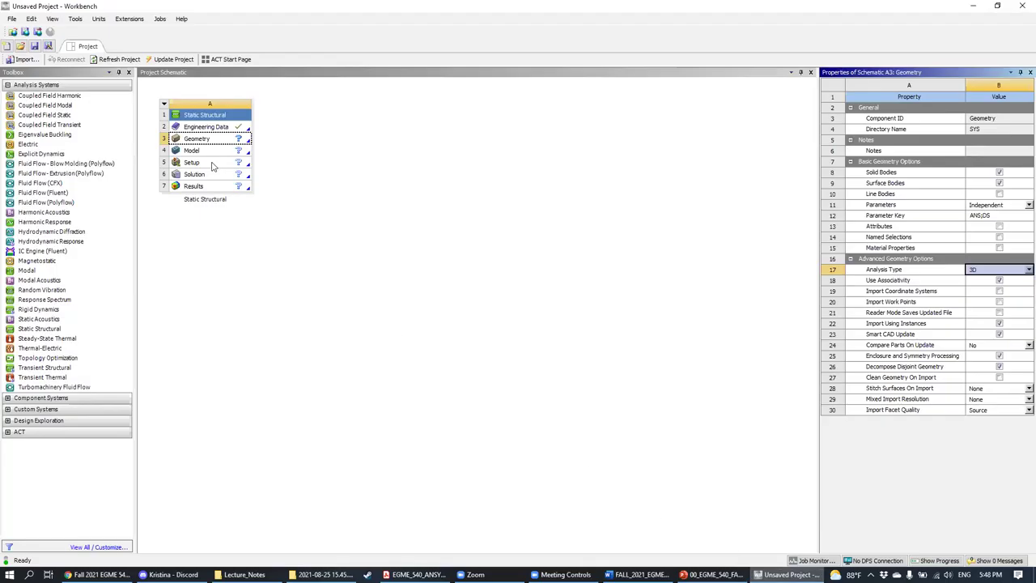
# Step: Bring up the Geometry cell's properties again and review its available commands and Analysis Type setting
pyautogui.click(234, 143)
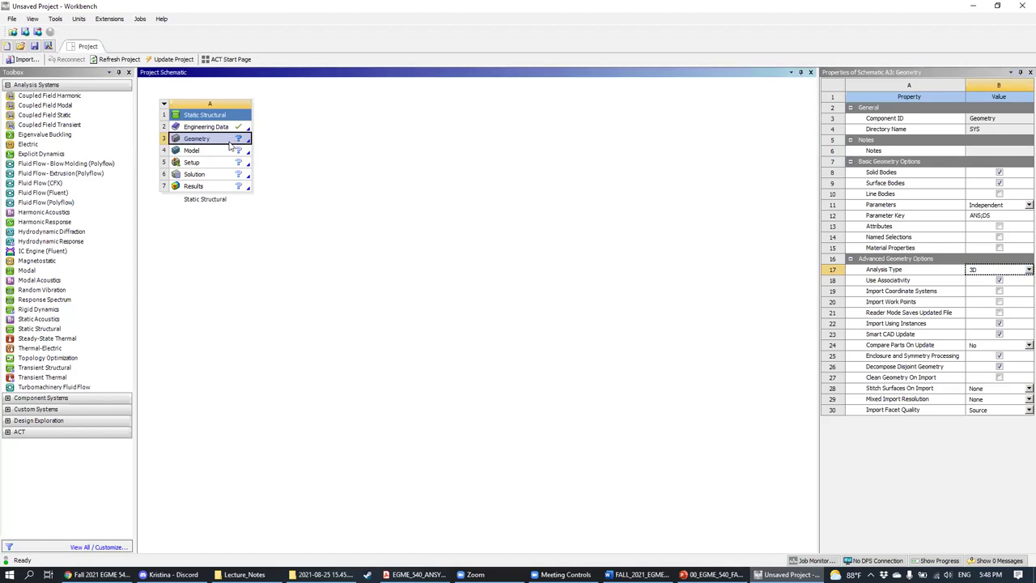
pyautogui.rightClick(194, 139)
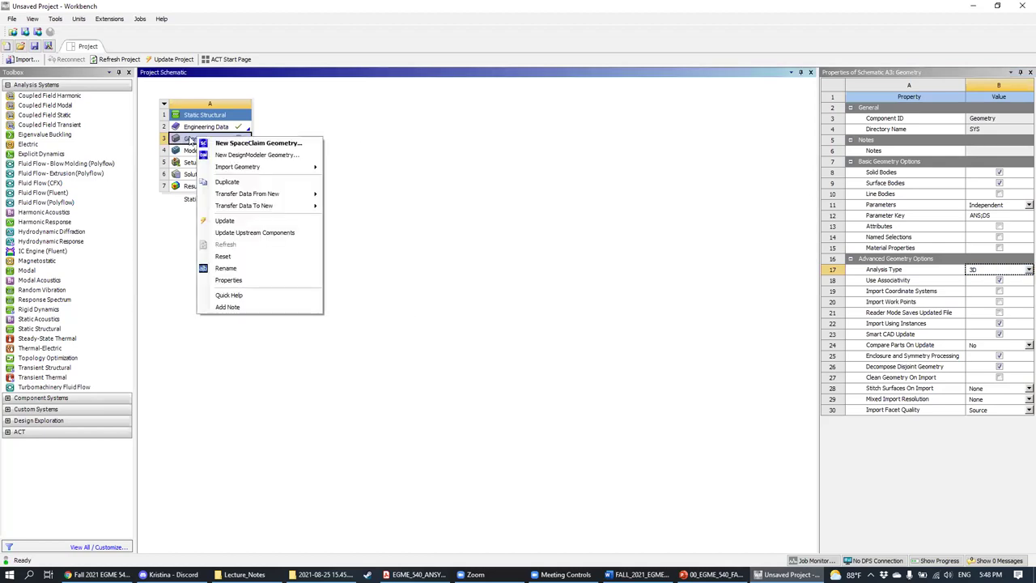
pyautogui.click(238, 281)
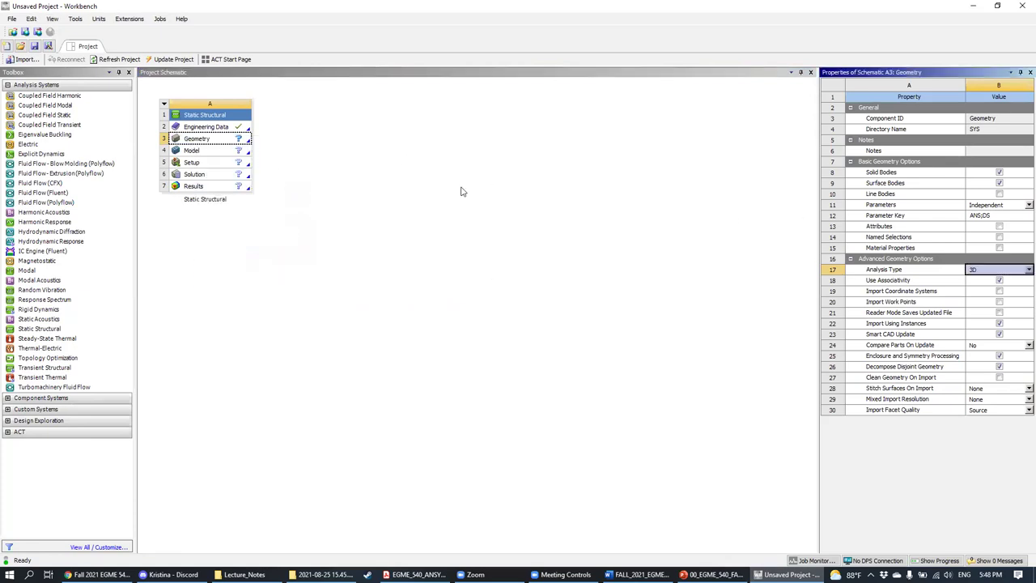
pyautogui.click(1023, 270)
pyautogui.rightClick(226, 140)
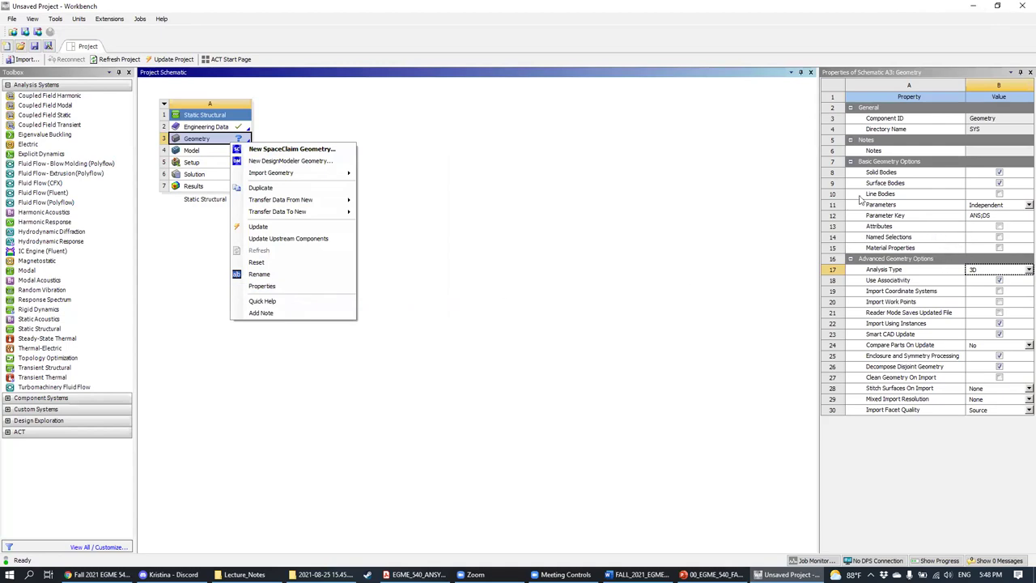
pyautogui.click(725, 174)
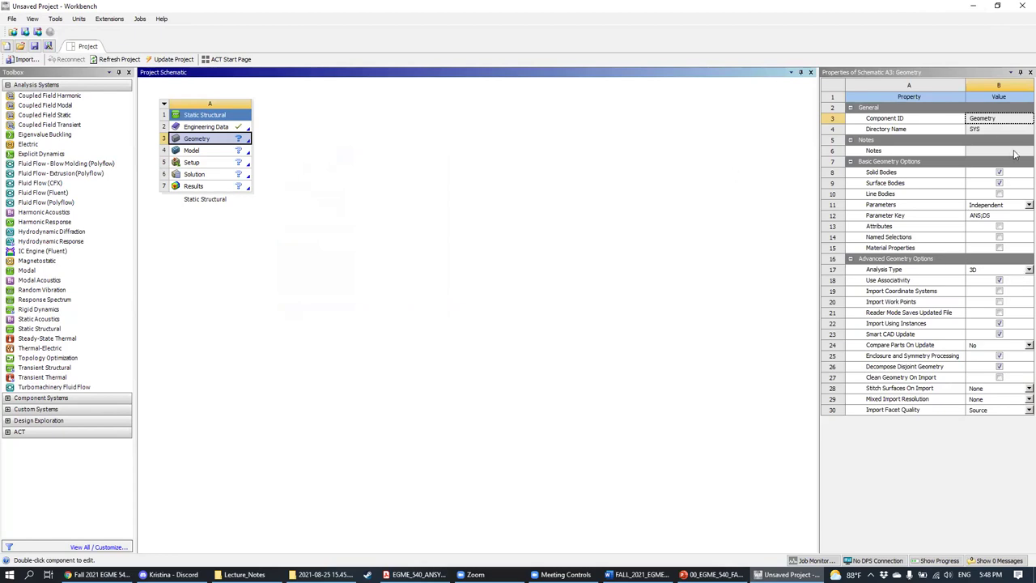
# Step: Set the Geometry cell's Analysis Type to 2D in the advanced geometry options
pyautogui.click(881, 272)
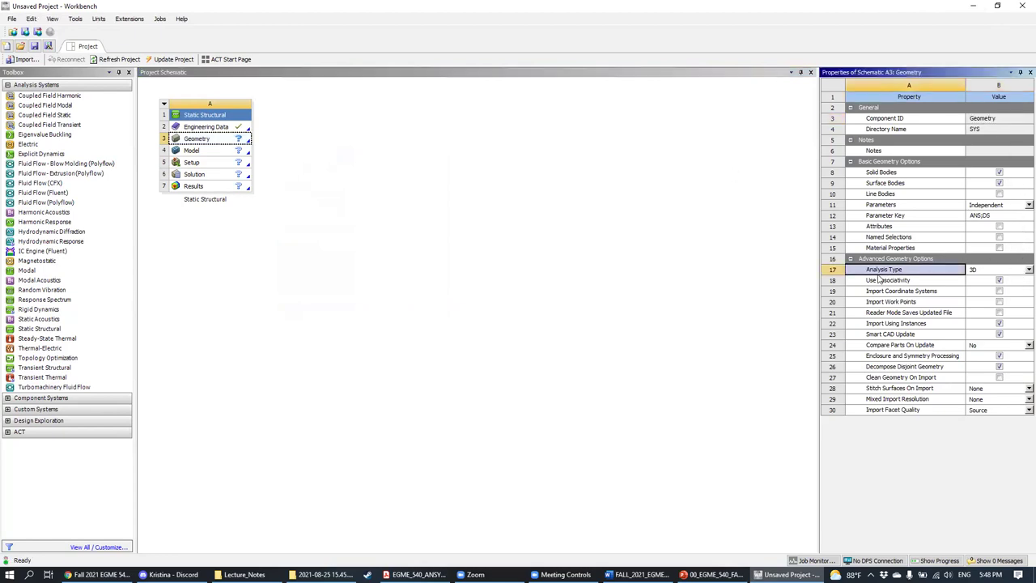
pyautogui.click(1025, 271)
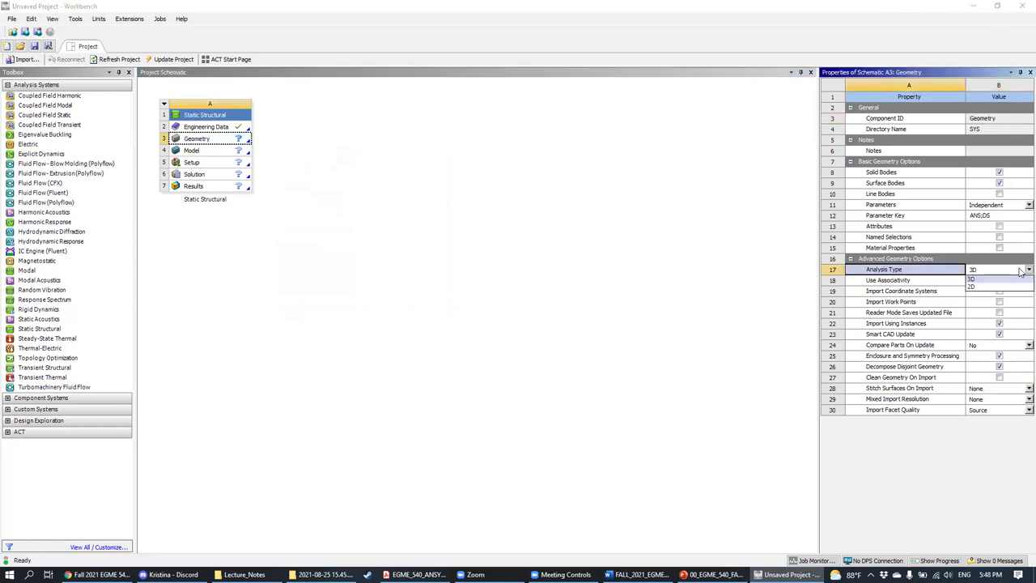
pyautogui.click(977, 287)
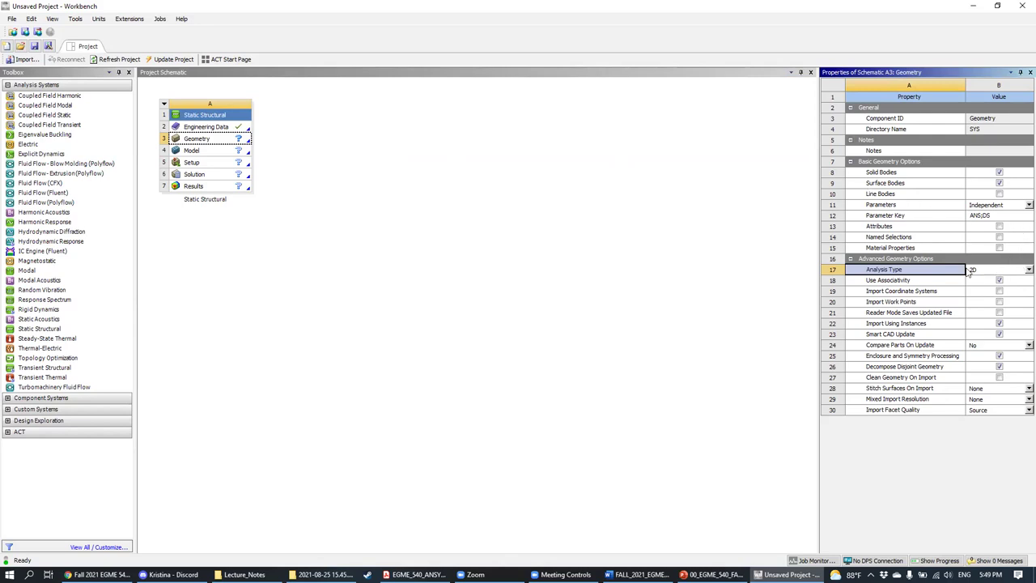
# Step: Start a new DesignModeler geometry from the Static Structural system's Geometry cell
pyautogui.rightClick(233, 143)
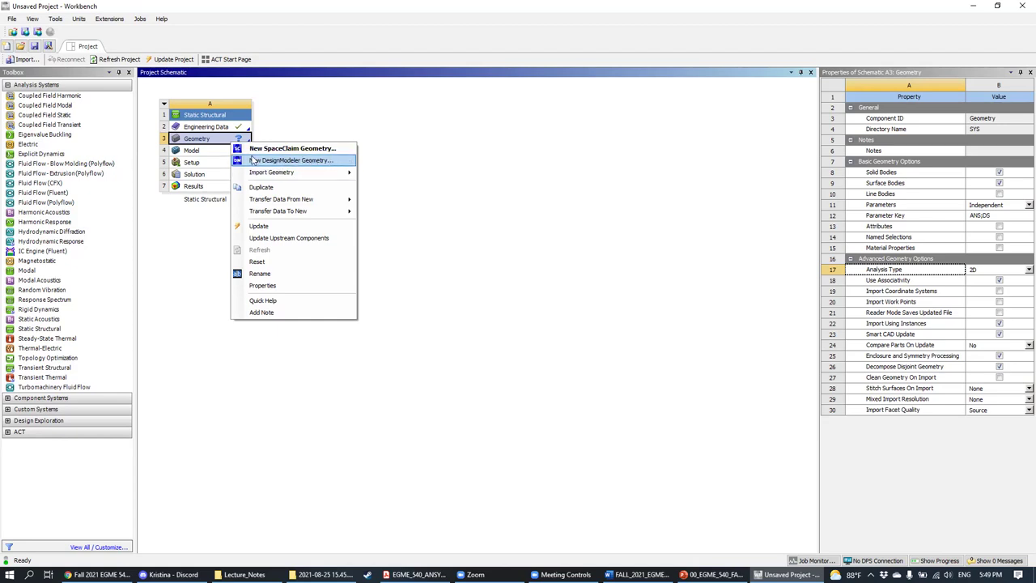
pyautogui.rightClick(213, 140)
pyautogui.rightClick(214, 141)
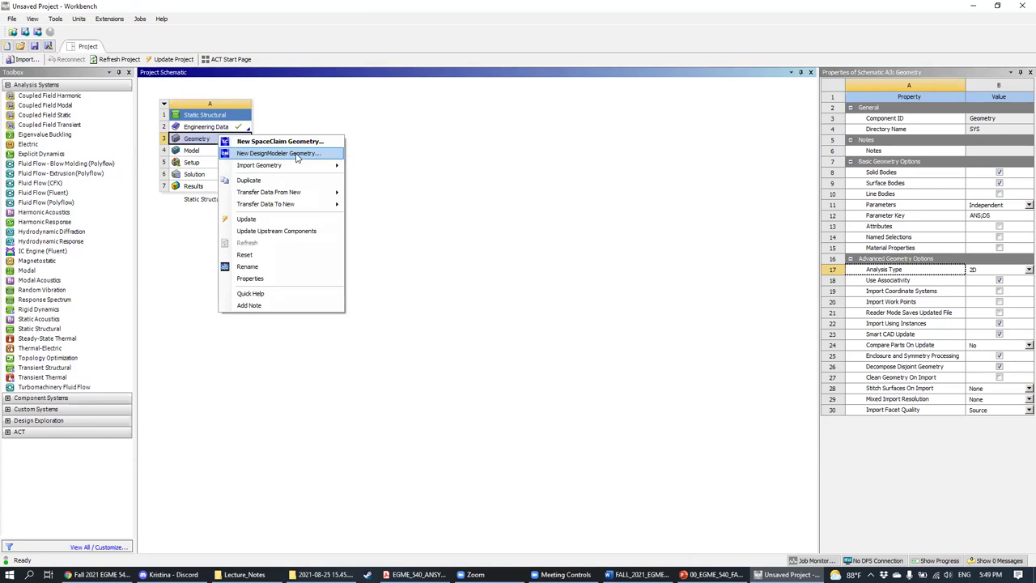
pyautogui.click(309, 156)
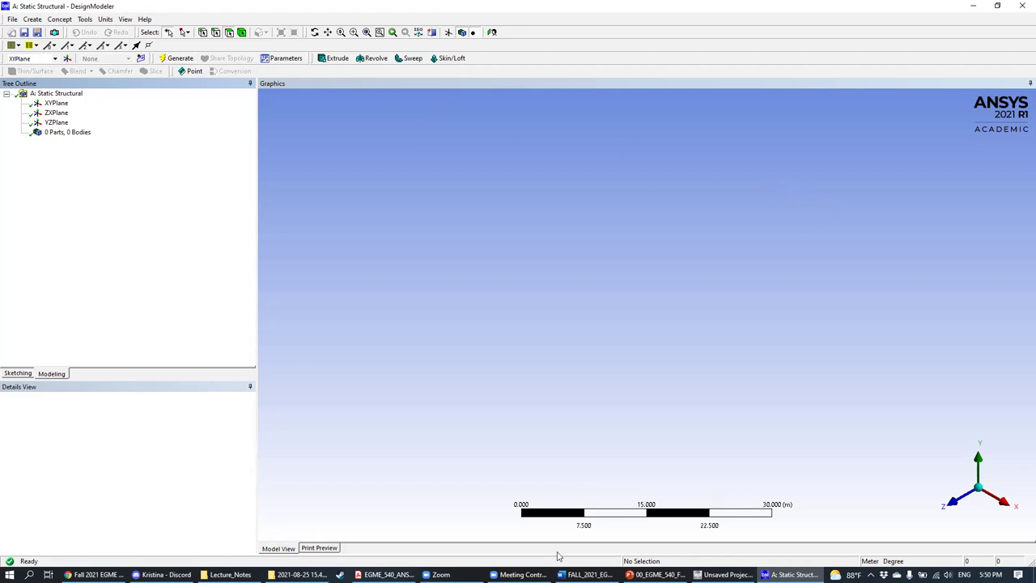
# Step: Switch to the EGME_540_ANSYS_Activity_1.pdf in Acrobat Reader and check the plate dimensions and their units in the parameter table
pyautogui.click(385, 574)
pyautogui.scroll(3, 421, 348)
pyautogui.scroll(3, 424, 346)
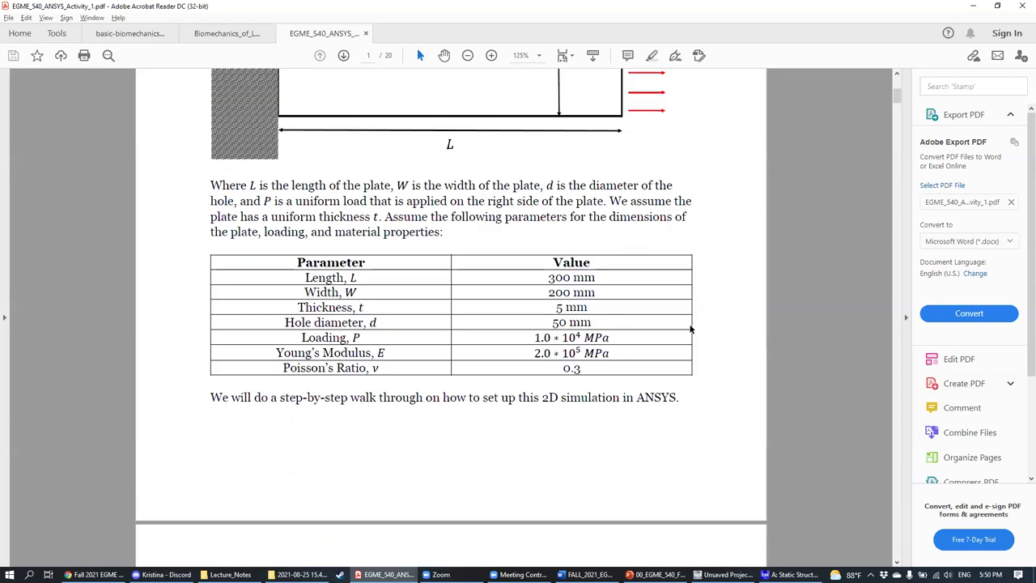
pyautogui.moveTo(547, 277); pyautogui.dragTo(607, 316)
pyautogui.click(611, 293)
pyautogui.doubleClick(582, 276)
pyautogui.click(776, 186)
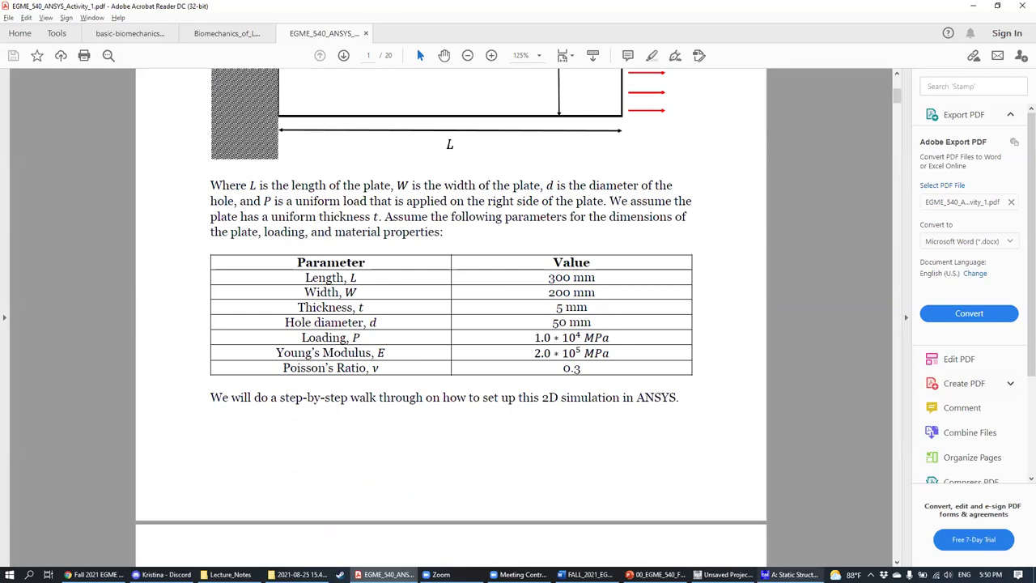
# Step: Switch to DesignModeler and set the length unit to Millimeter
pyautogui.click(789, 574)
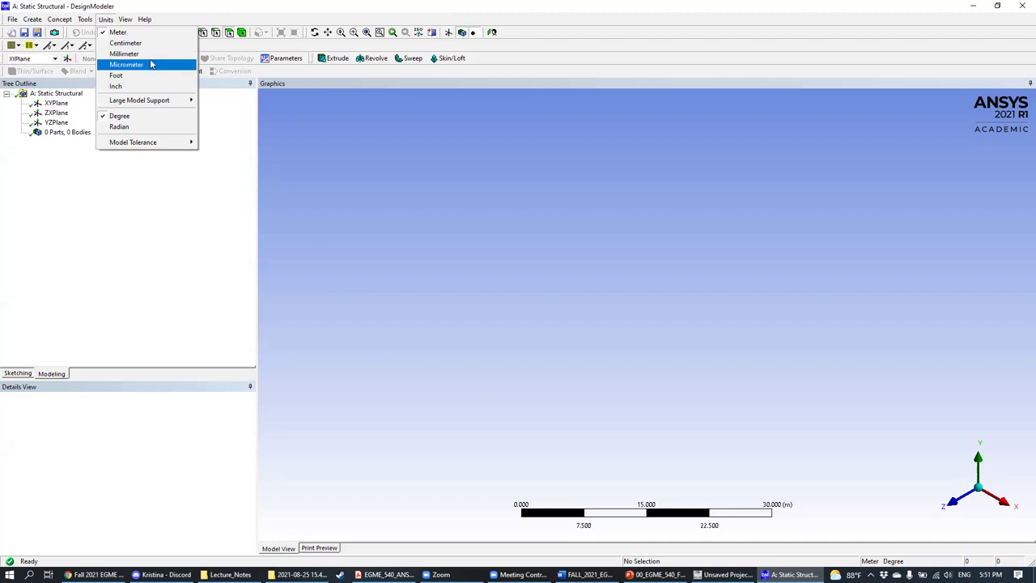
pyautogui.click(157, 55)
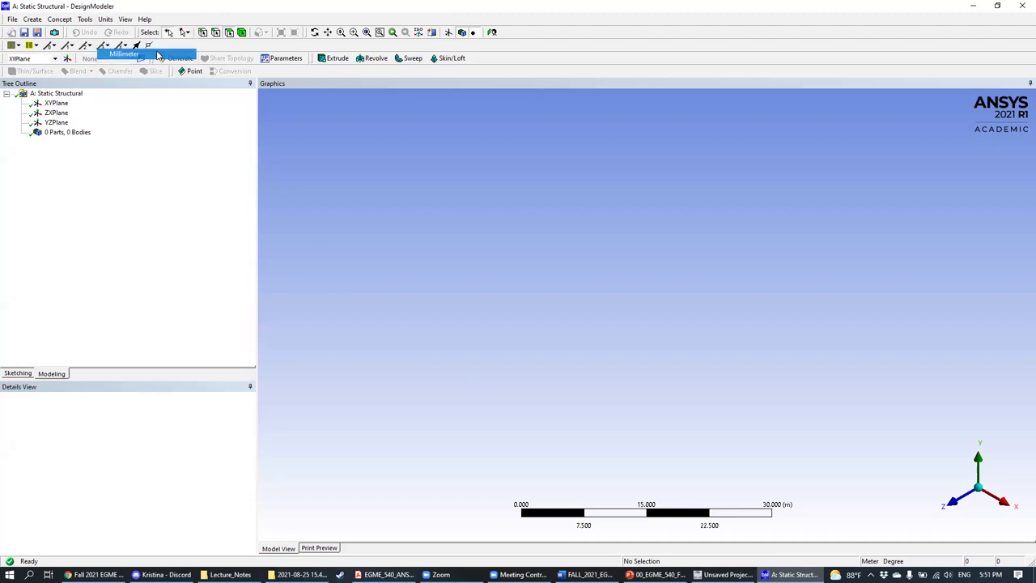
# Step: Check which length unit is active in the DesignModeler unit settings
pyautogui.click(110, 26)
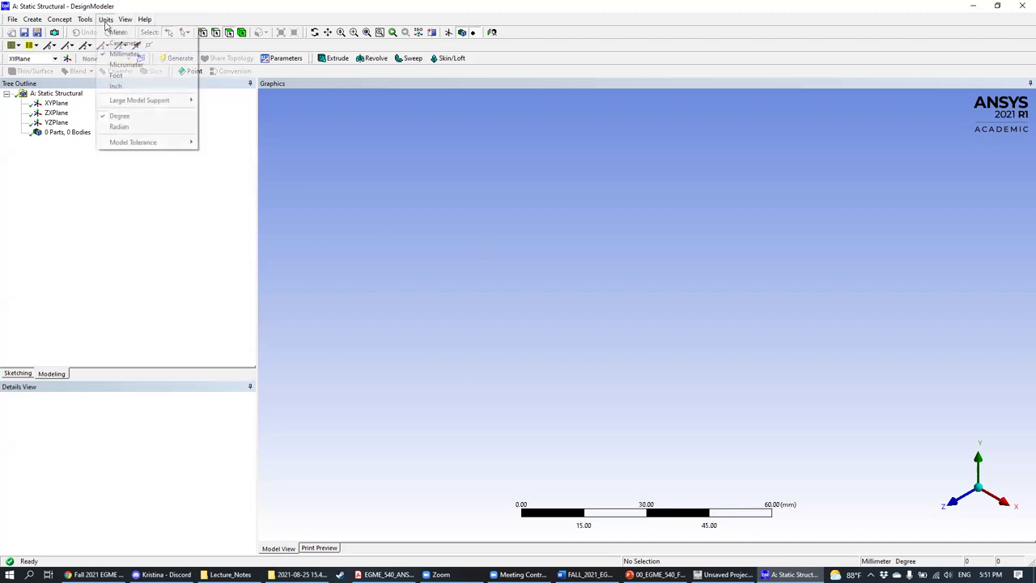
pyautogui.click(119, 20)
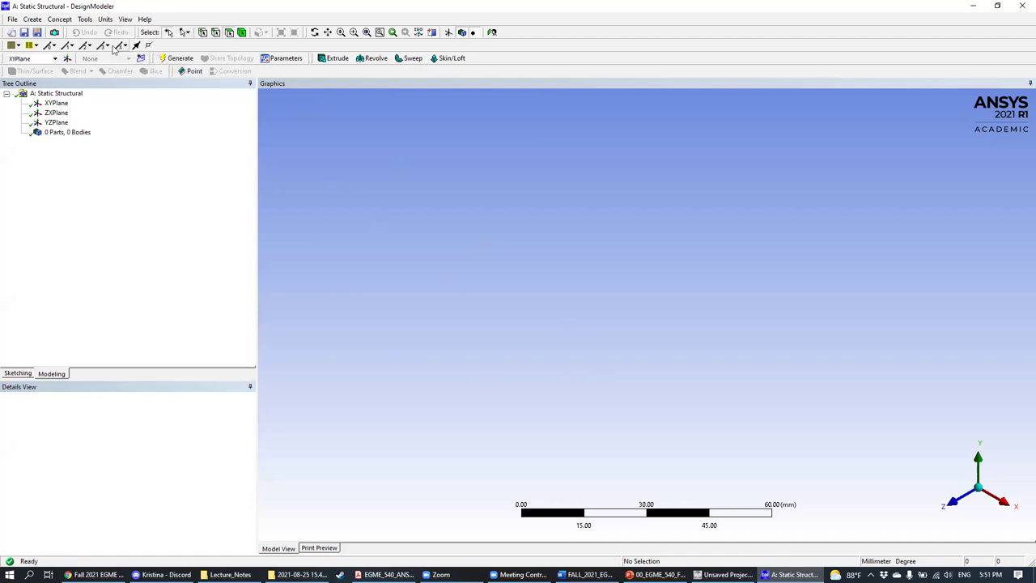
pyautogui.click(106, 19)
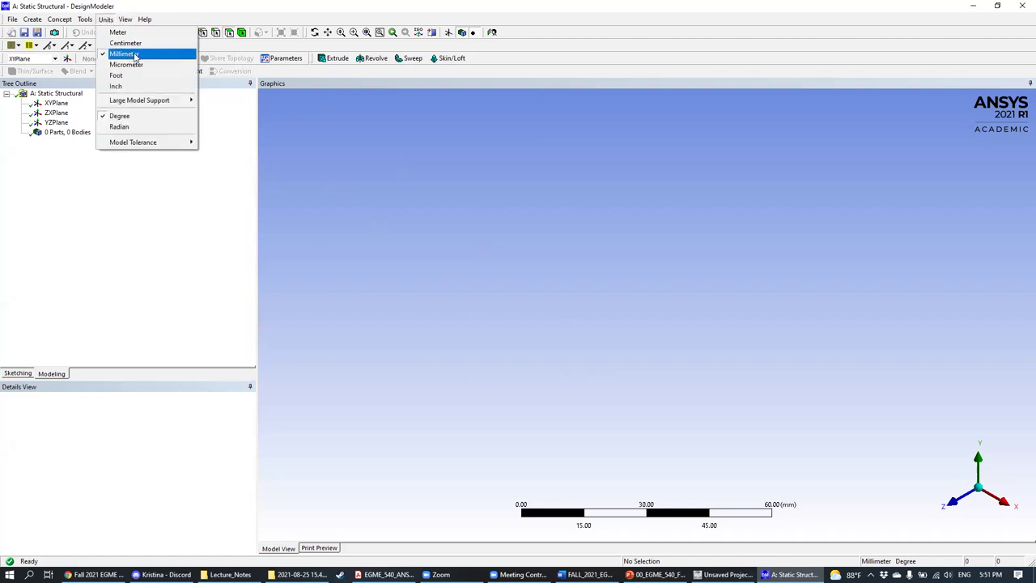
pyautogui.click(692, 278)
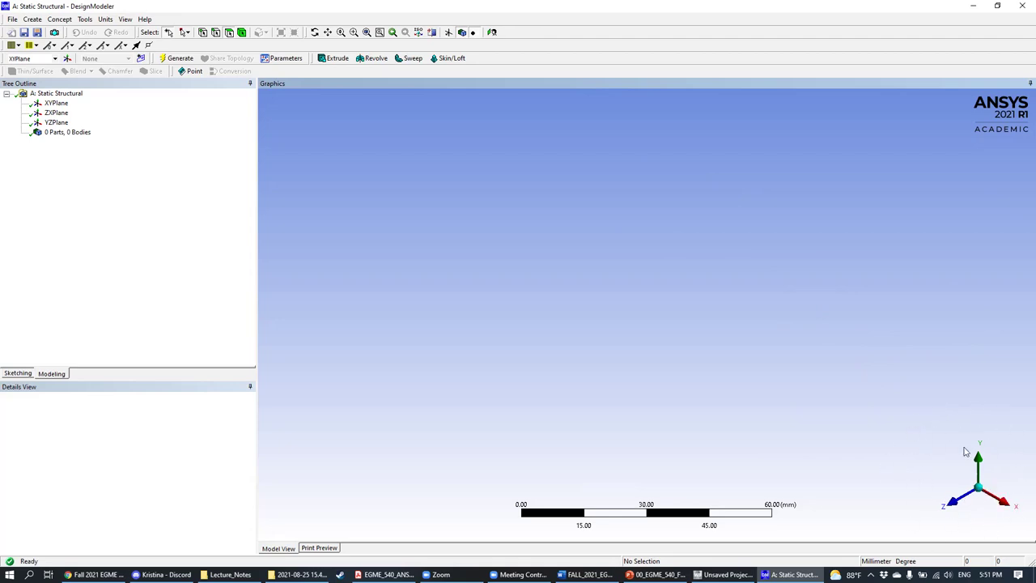
# Step: Orient the view straight along the Z axis so that it faces the XY plane
pyautogui.click(954, 505)
pyautogui.moveTo(1001, 415); pyautogui.dragTo(933, 511, button='middle')
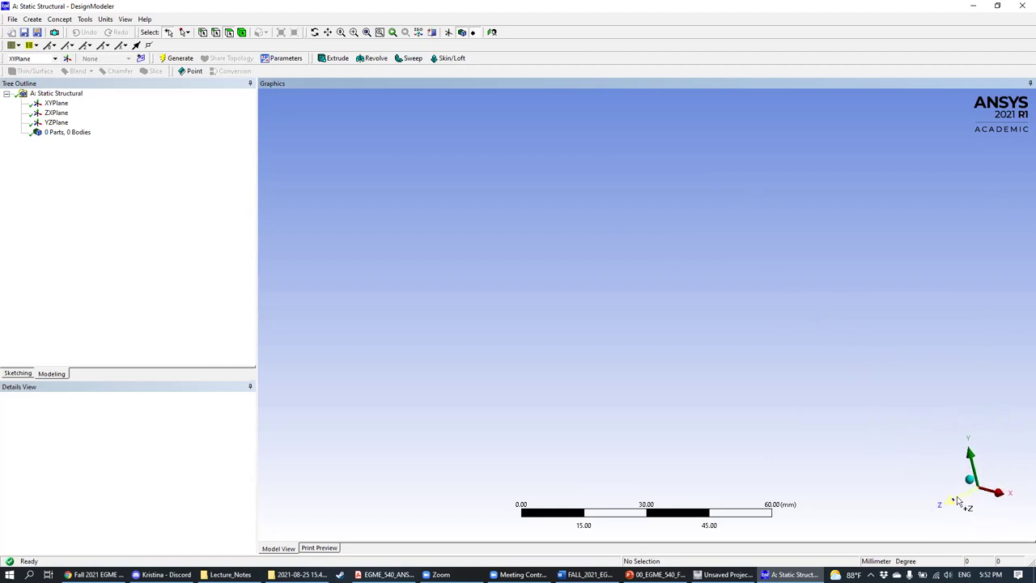
pyautogui.click(955, 502)
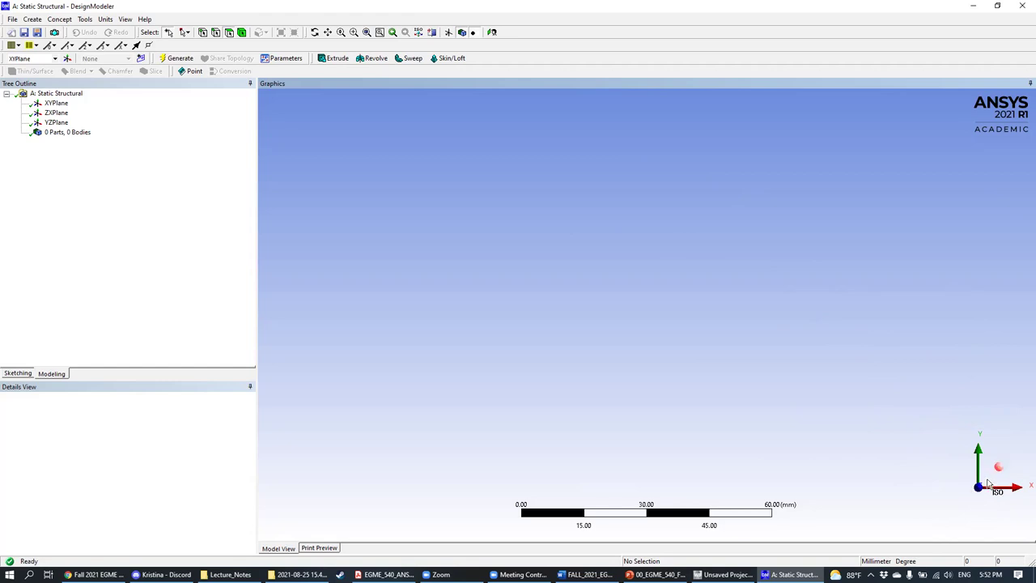
pyautogui.moveTo(736, 275); pyautogui.dragTo(738, 301, button='middle')
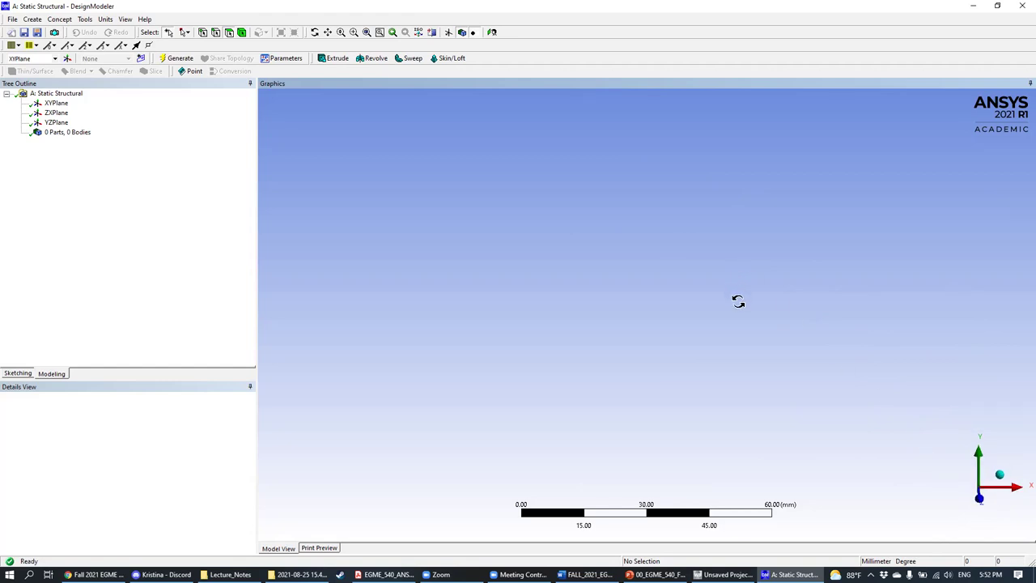
pyautogui.click(957, 501)
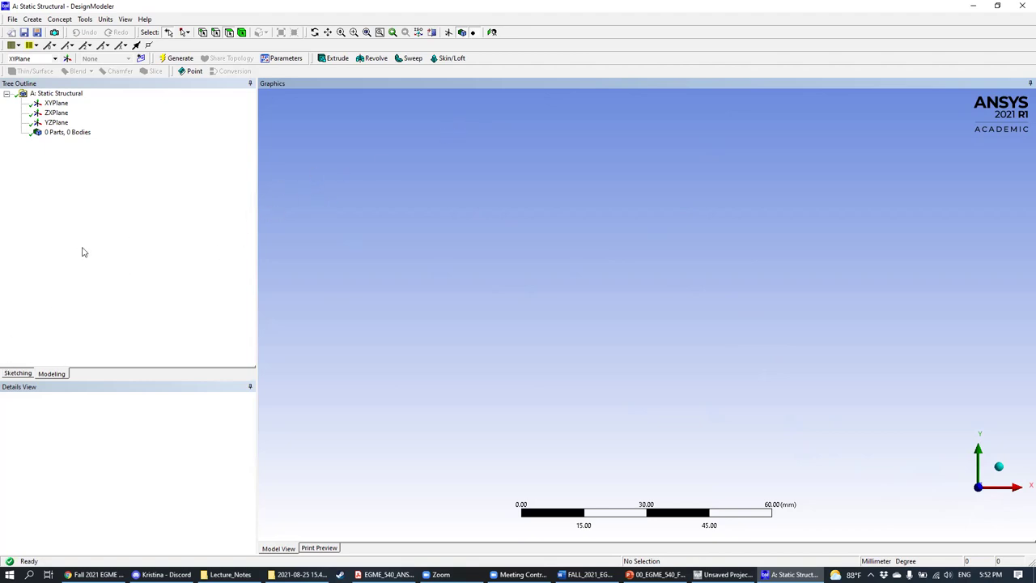
# Step: Sketch a rectangle about 98 mm wide and 62 mm high around the origin on the XY plane
pyautogui.click(17, 374)
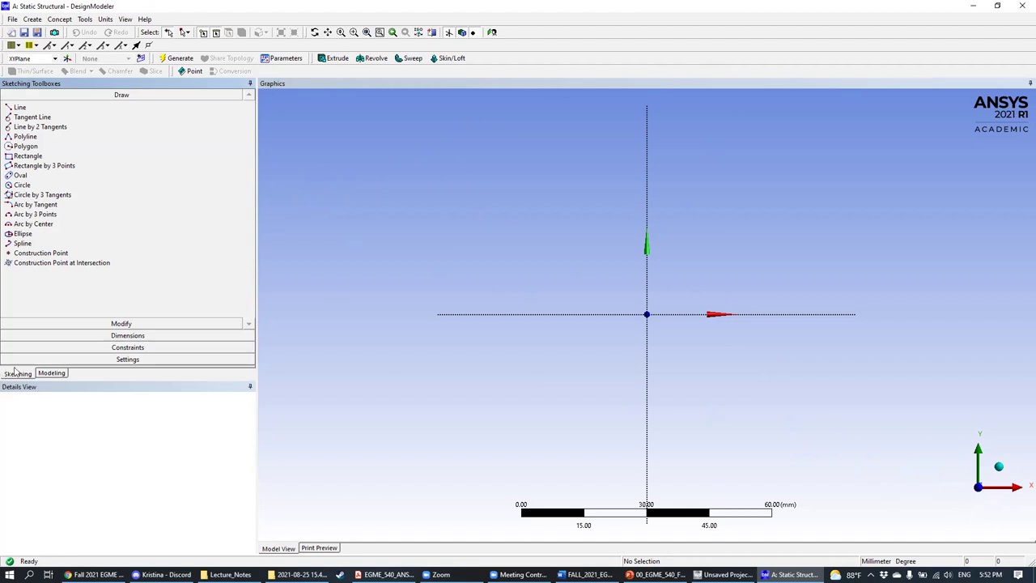
pyautogui.click(51, 374)
pyautogui.click(19, 374)
pyautogui.click(55, 374)
pyautogui.click(18, 374)
pyautogui.click(44, 158)
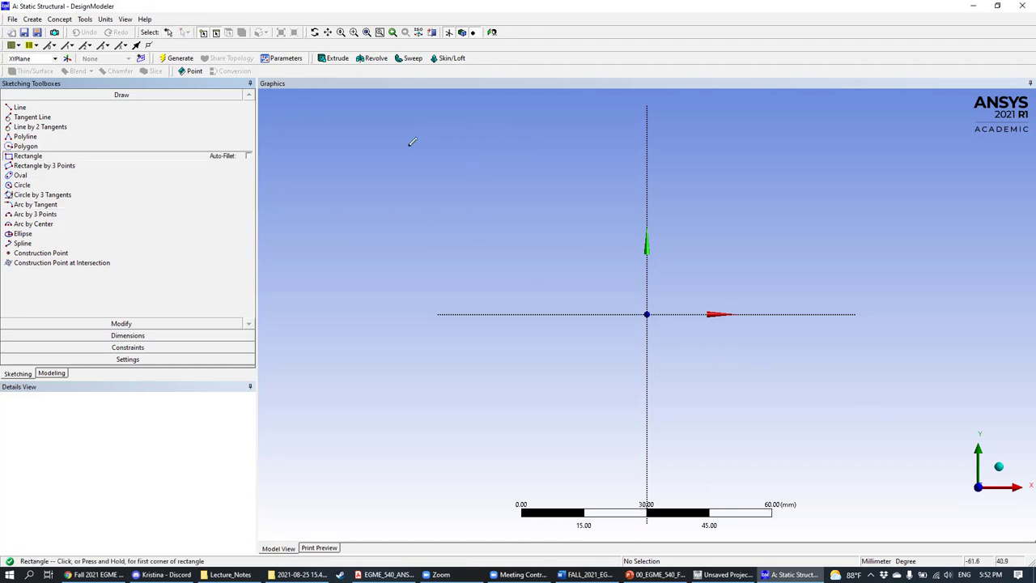
pyautogui.click(479, 168)
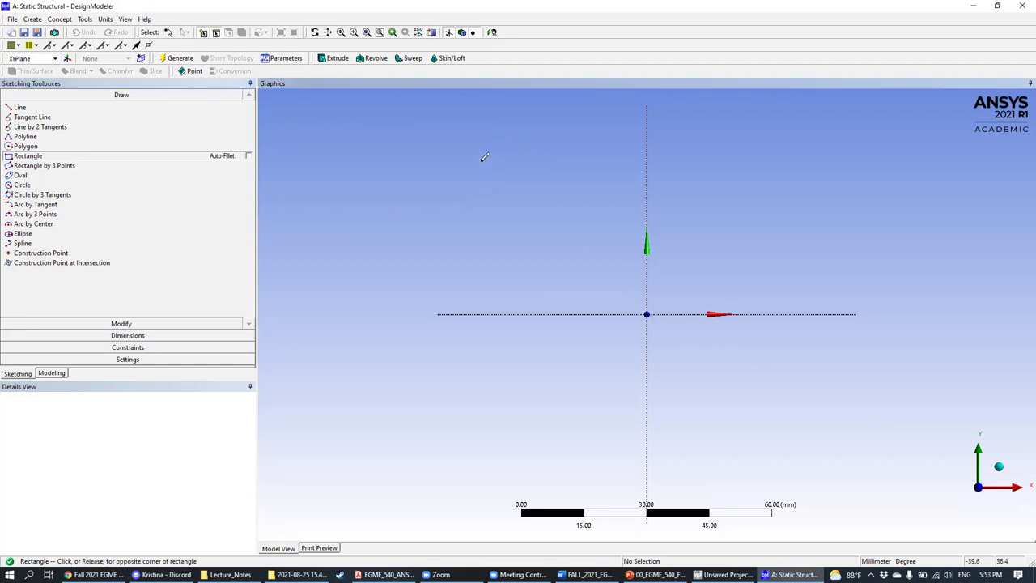
pyautogui.click(889, 419)
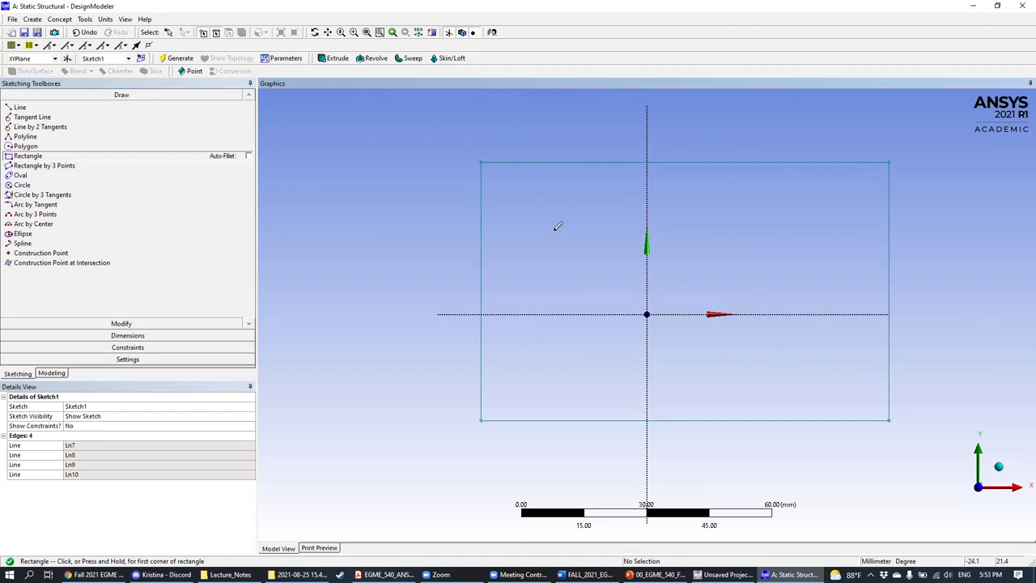
# Step: Dimension the length of the rectangle's top edge, placing the dimension above it
pyautogui.scroll(-2, 795, 228)
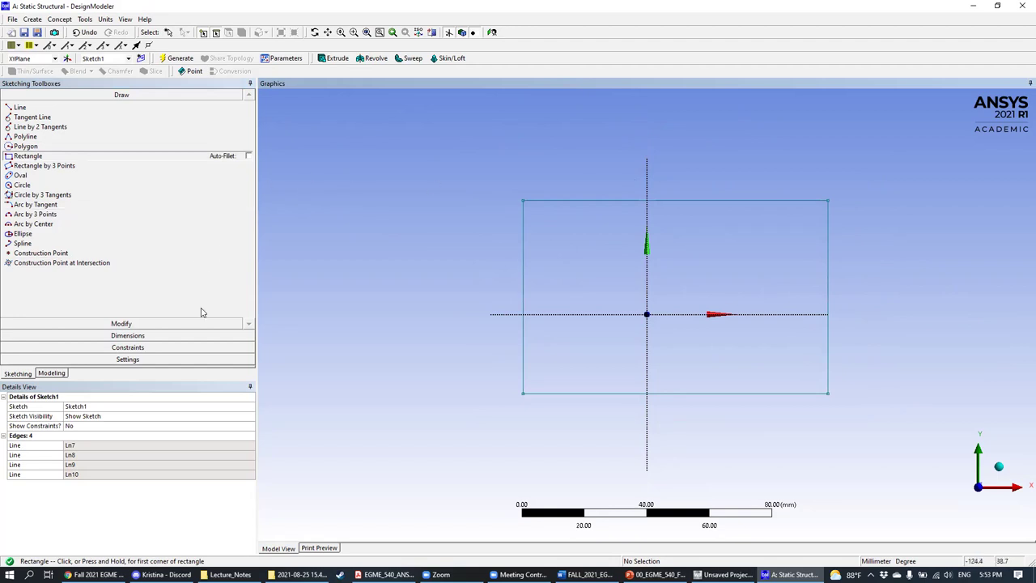
pyautogui.click(129, 335)
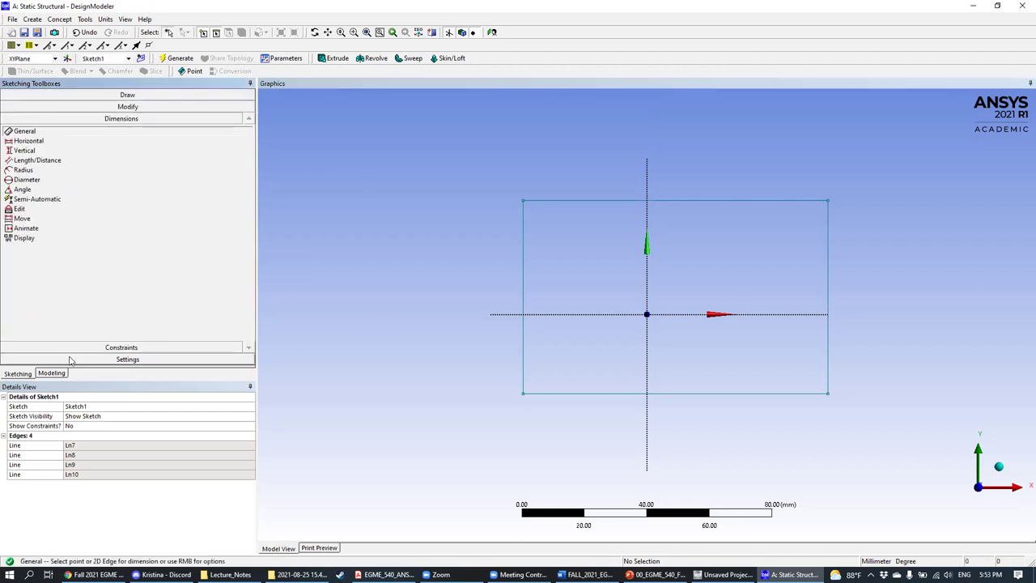
pyautogui.click(150, 105)
pyautogui.click(121, 94)
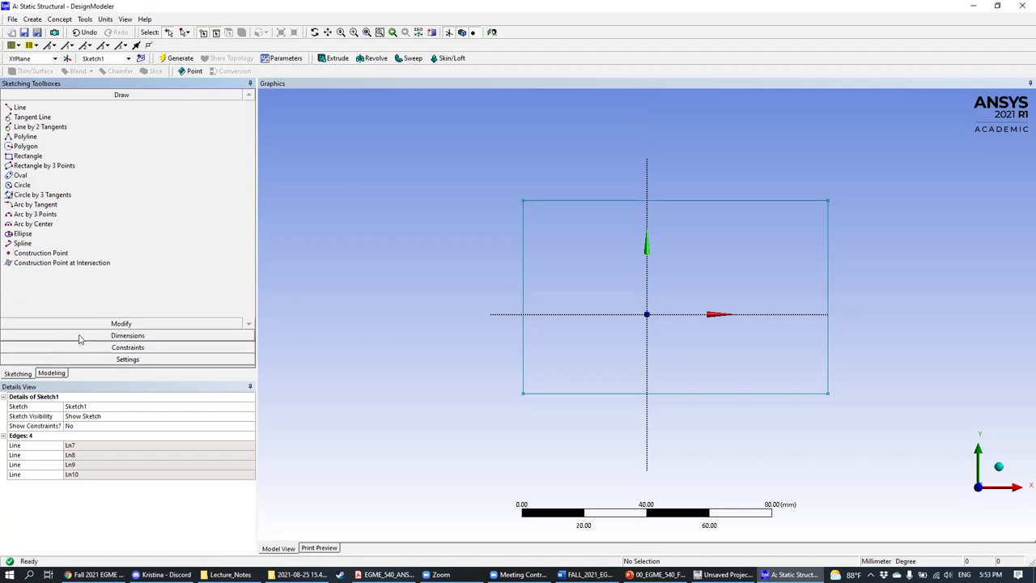
pyautogui.click(138, 337)
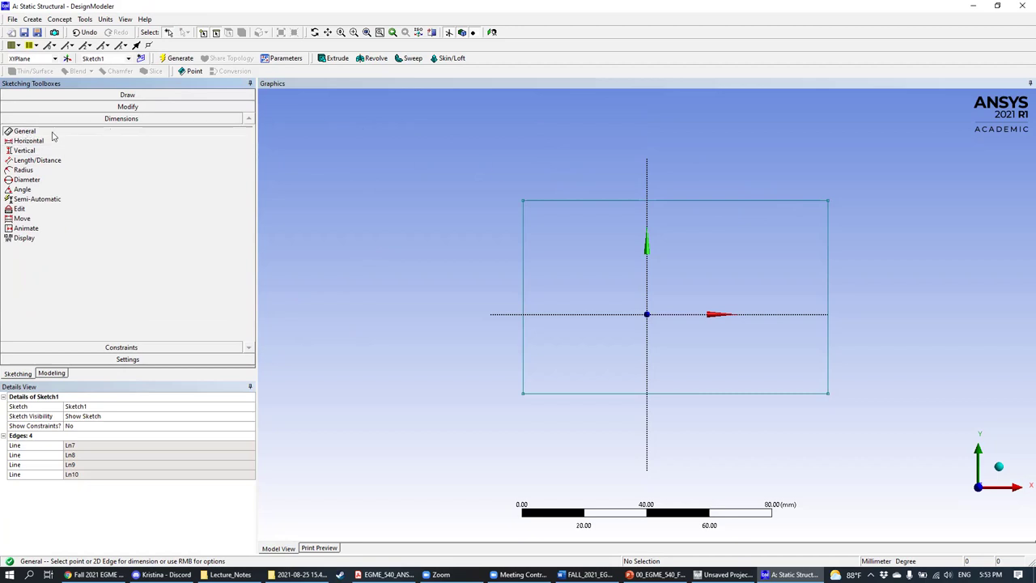
pyautogui.click(632, 201)
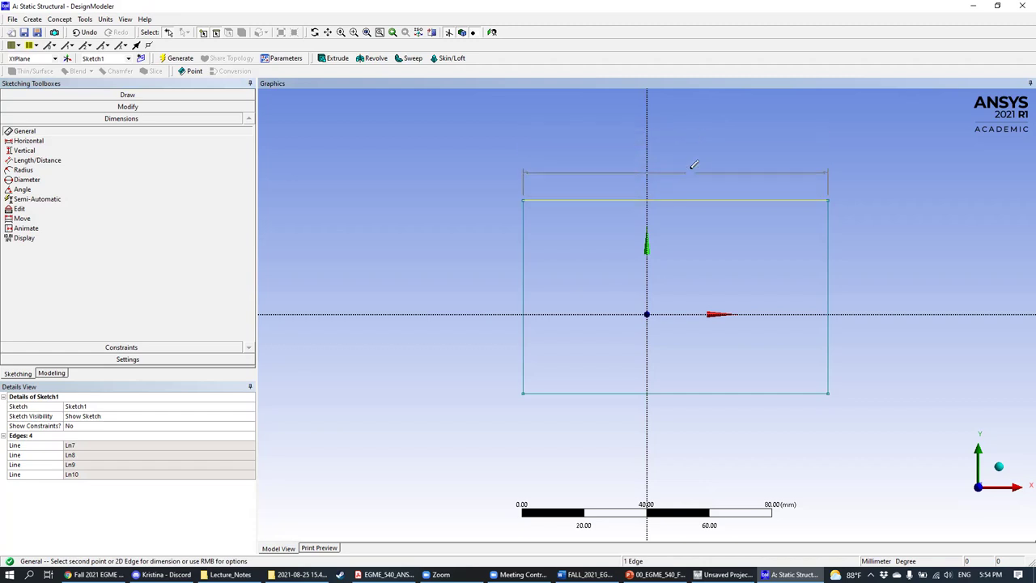
pyautogui.click(720, 157)
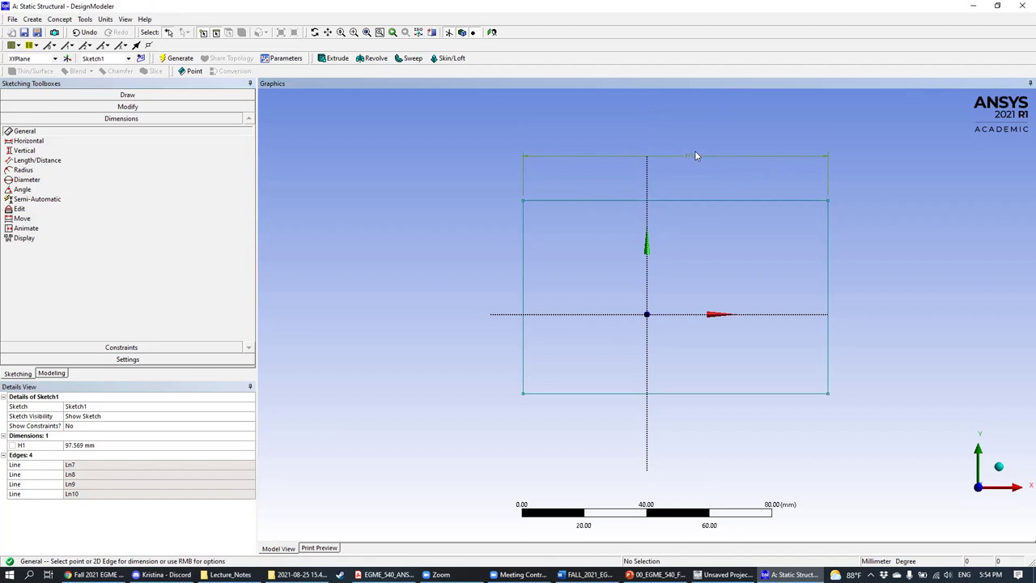
# Step: Look up the plate length in EGME_540_ANSYS_Activity_1.pdf in Acrobat Reader, and set the rectangle's horizontal dimension H1 to 300 mm in DesignModeler
pyautogui.scroll(3, 696, 157)
pyautogui.moveTo(705, 151)
pyautogui.mouseDown(button='middle')
pyautogui.moveTo(703, 141)
pyautogui.moveTo(703, 154)
pyautogui.mouseUp(button='middle')
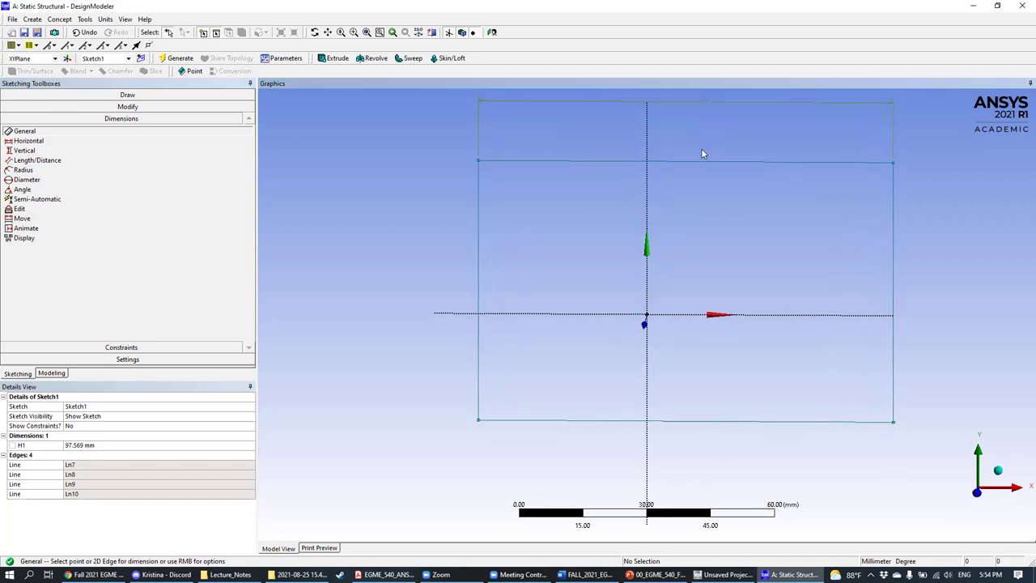
pyautogui.click(977, 491)
pyautogui.moveTo(707, 240); pyautogui.dragTo(687, 263)
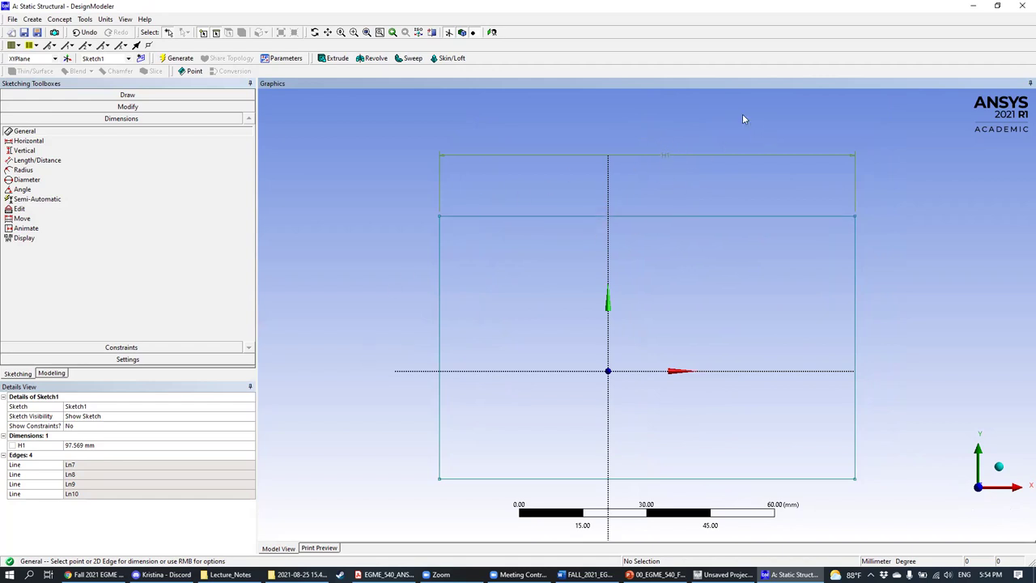
pyautogui.scroll(-2, 617, 194)
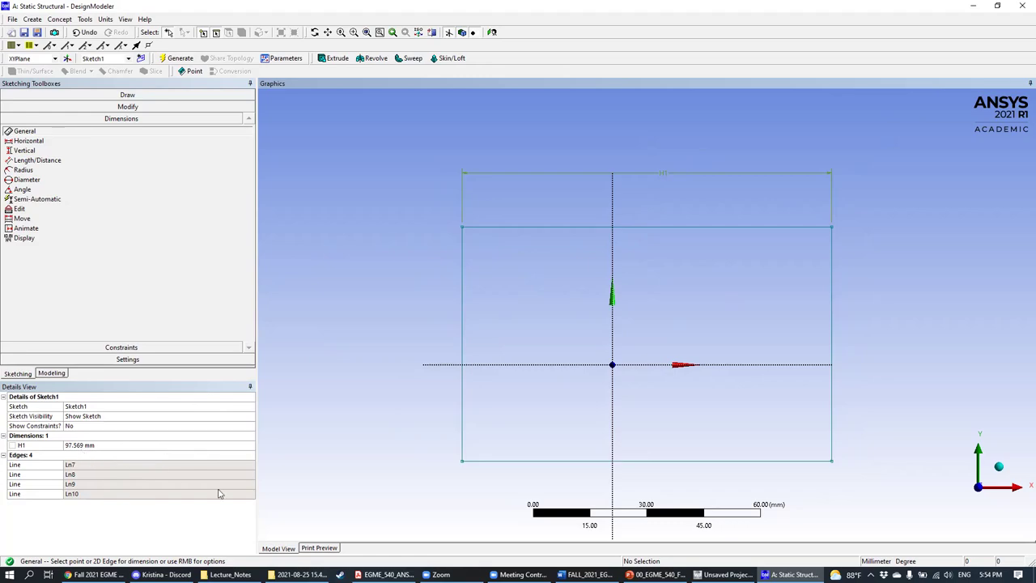
pyautogui.click(386, 574)
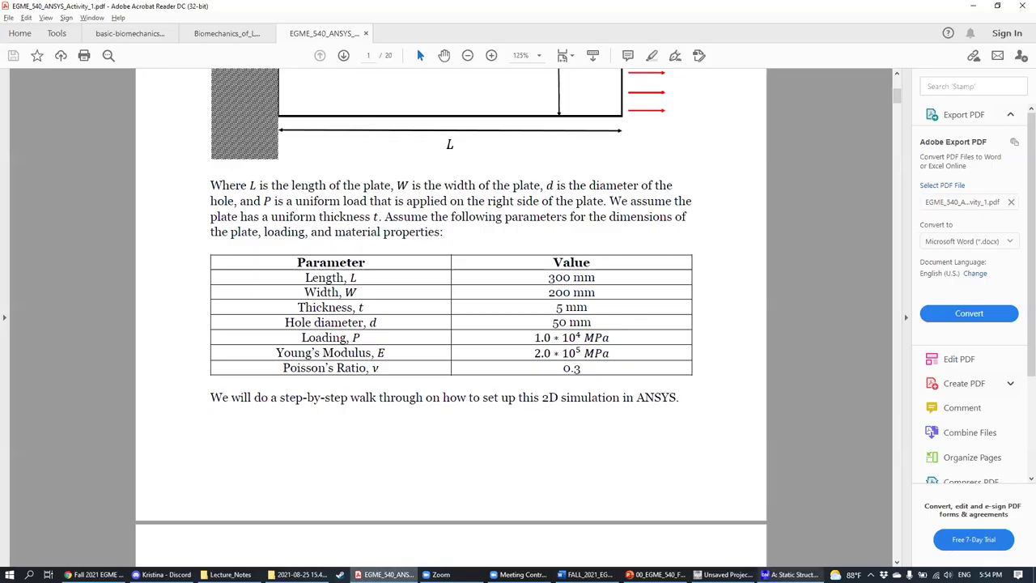
pyautogui.click(793, 573)
pyautogui.click(89, 445)
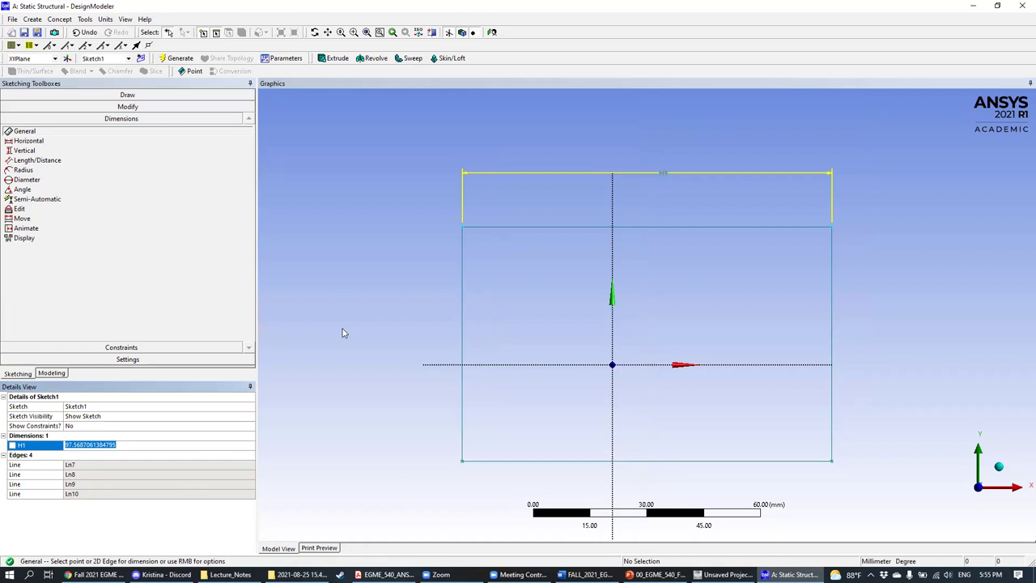
pyautogui.click(624, 171)
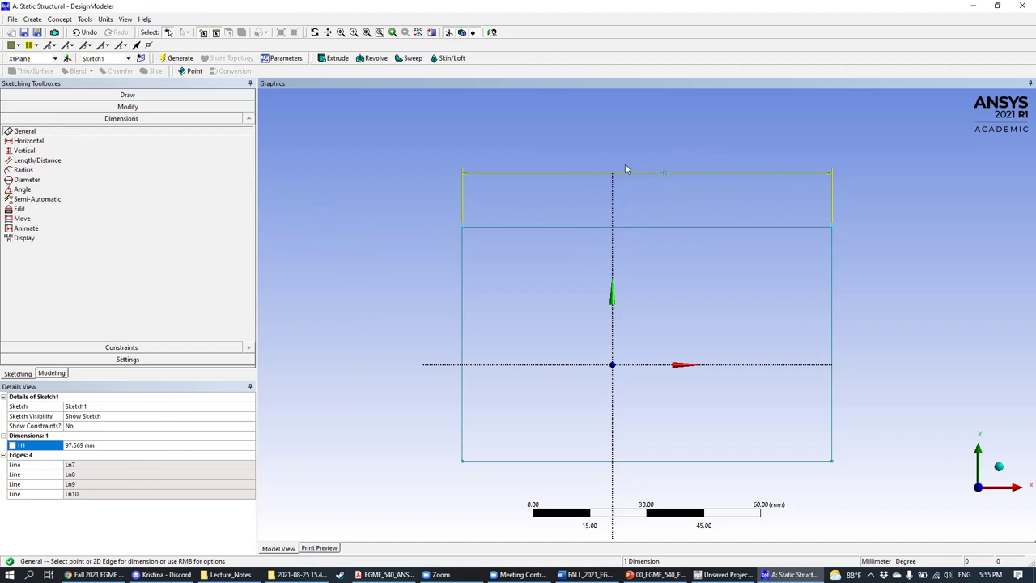
pyautogui.click(91, 446)
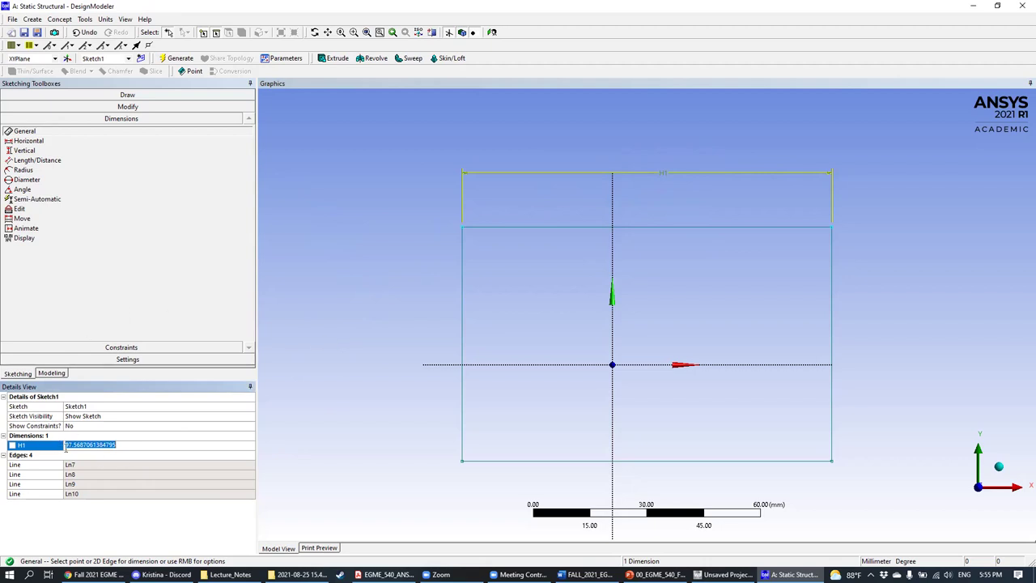
pyautogui.write('300')
pyautogui.press('Return')
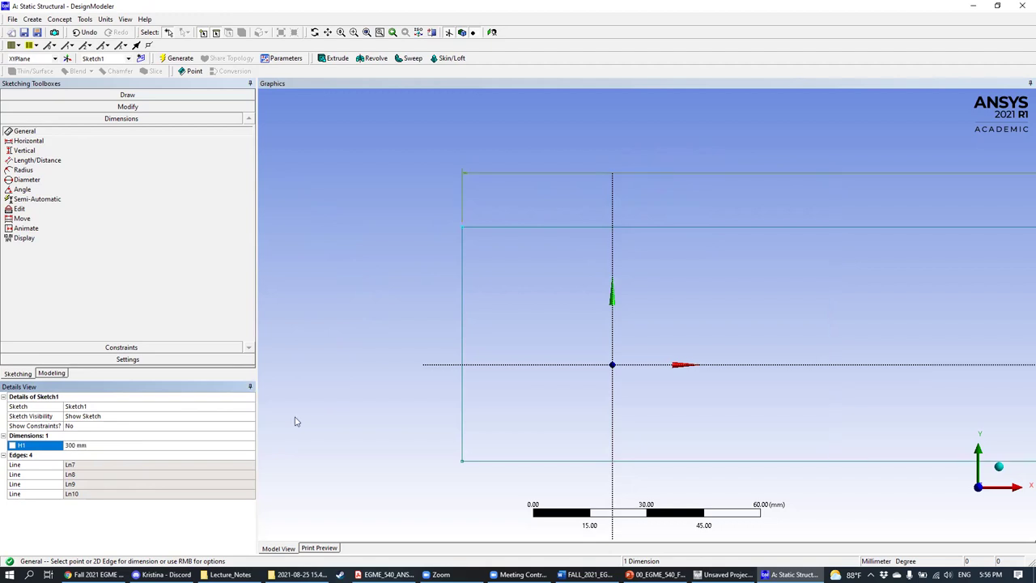
# Step: Dimension the height of the rectangle's left edge, placing the dimension to its left
pyautogui.scroll(-5, 851, 330)
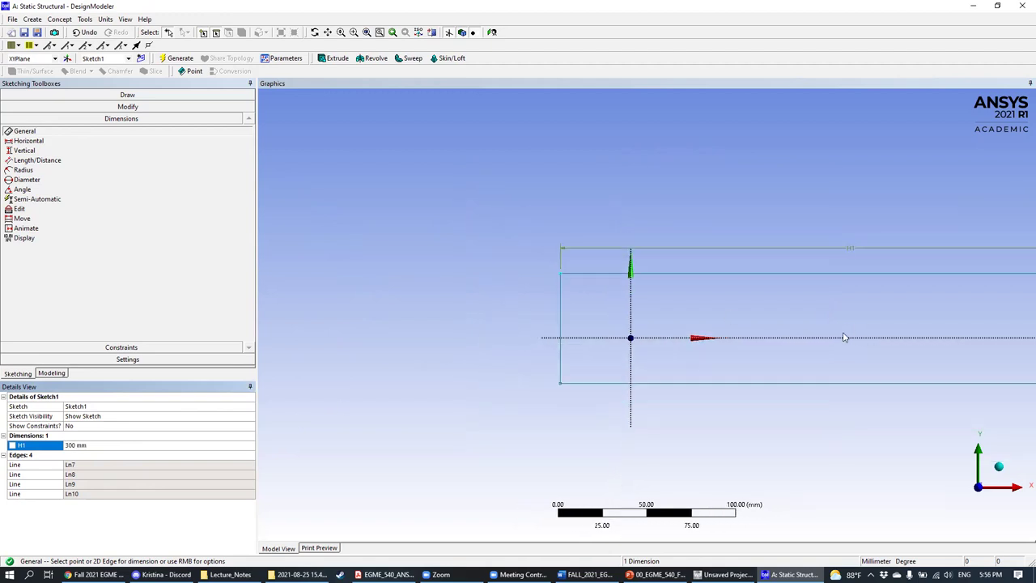
pyautogui.keyDown('ctrl'); pyautogui.moveTo(834, 312); pyautogui.dragTo(717, 310, button='middle'); pyautogui.keyUp('ctrl')
pyautogui.scroll(1, 735, 317)
pyautogui.scroll(-1, 760, 314)
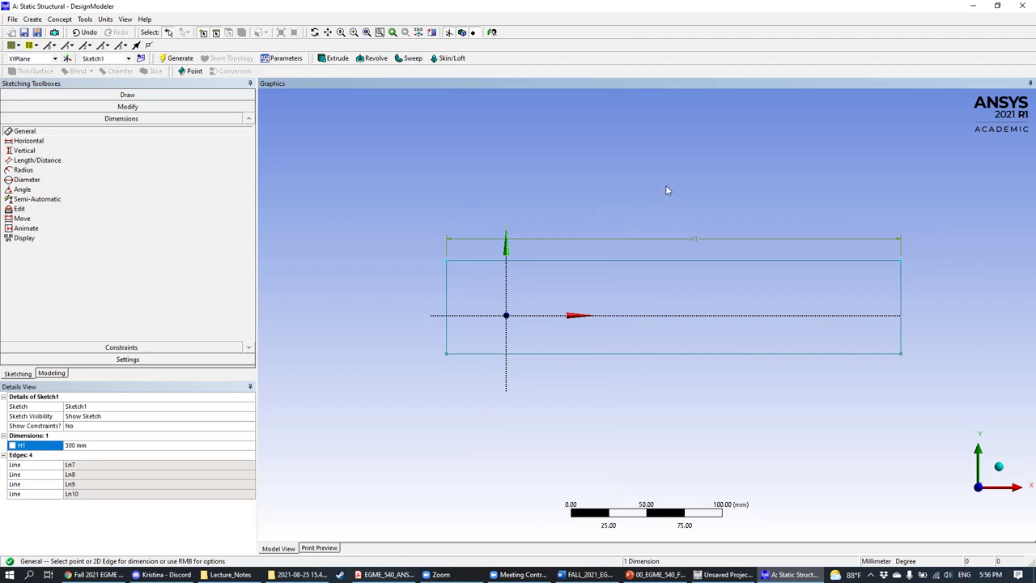
pyautogui.moveTo(644, 194)
pyautogui.keyDown('ctrl'); pyautogui.mouseDown(button='middle')
pyautogui.moveTo(782, 192)
pyautogui.moveTo(625, 196)
pyautogui.moveTo(747, 183)
pyautogui.moveTo(672, 187)
pyautogui.moveTo(656, 162)
pyautogui.moveTo(641, 162)
pyautogui.moveTo(624, 224)
pyautogui.moveTo(655, 178)
pyautogui.moveTo(636, 178)
pyautogui.moveTo(647, 208)
pyautogui.moveTo(654, 187)
pyautogui.moveTo(666, 186)
pyautogui.moveTo(655, 203)
pyautogui.mouseUp(button='middle'); pyautogui.keyUp('ctrl')
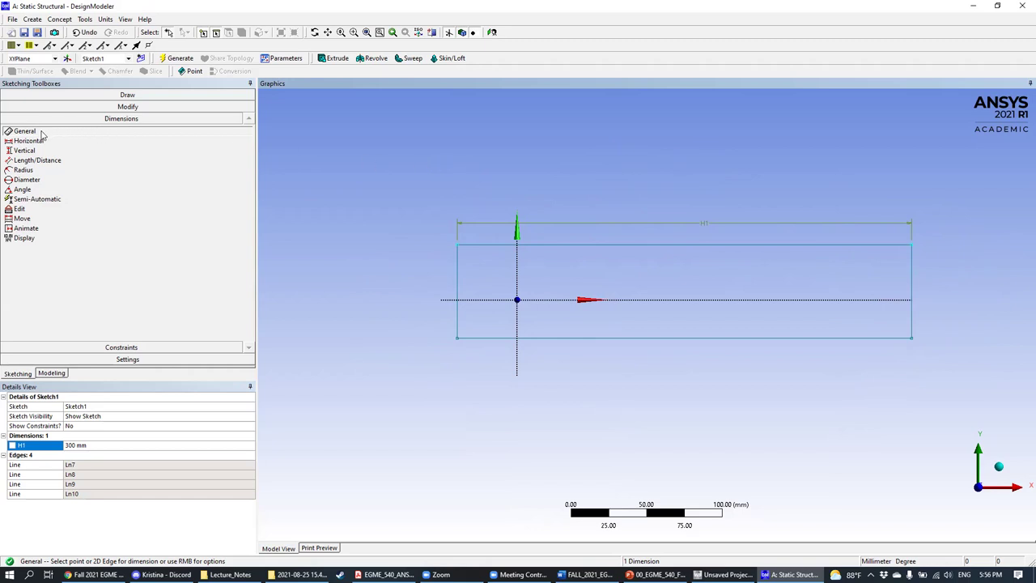
pyautogui.click(459, 279)
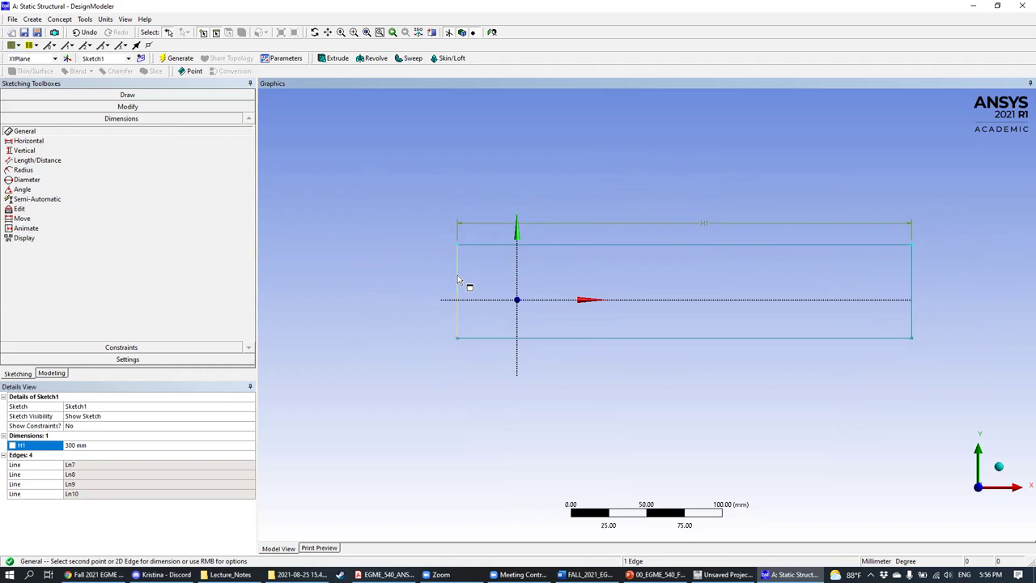
pyautogui.click(399, 285)
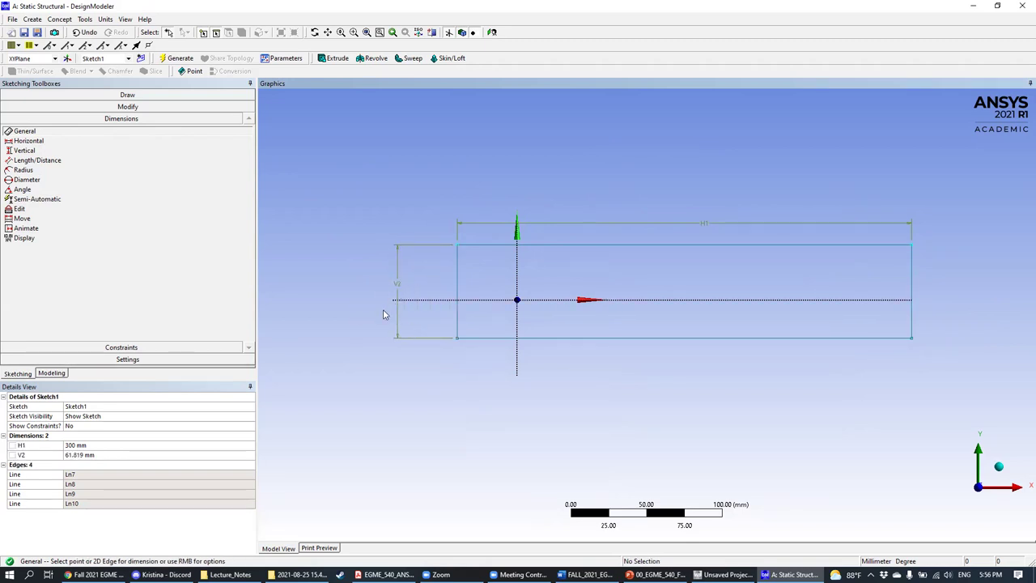
# Step: Look up the plate width in the activity PDF in Acrobat Reader, and set the rectangle's vertical dimension V2 to 200 mm in DesignModeler
pyautogui.scroll(1, 388, 310)
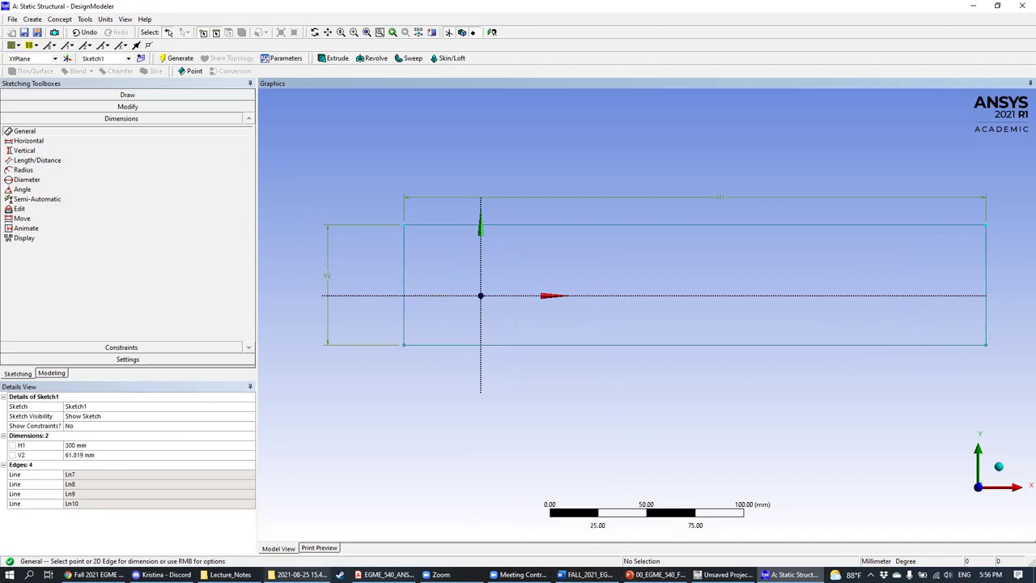
pyautogui.click(384, 574)
pyautogui.click(789, 574)
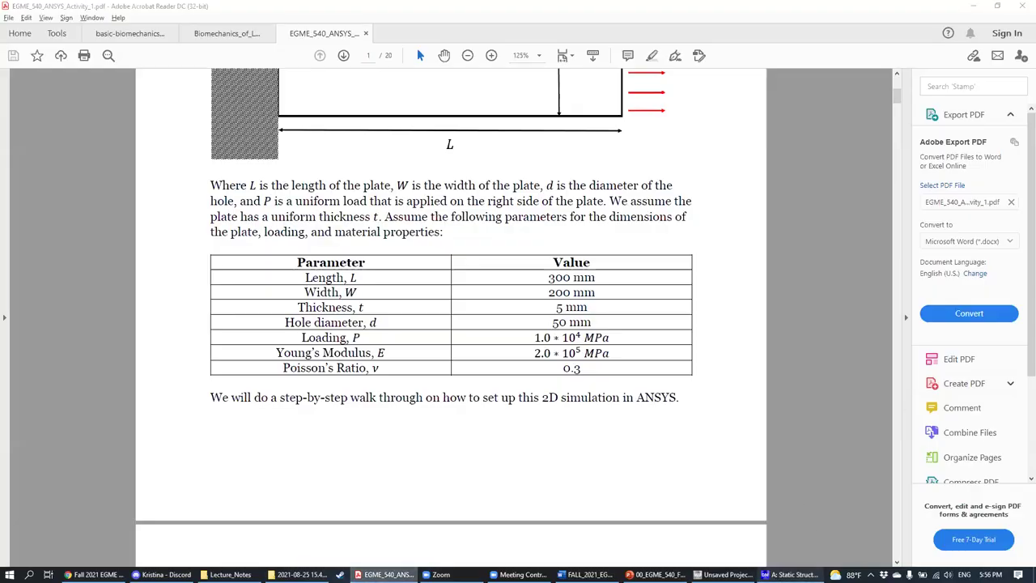
pyautogui.click(97, 454)
pyautogui.write('200')
pyautogui.press('Return')
# Step: Add a horizontal dimension between the rectangle's left edge and the vertical axis, placing it below the rectangle
pyautogui.scroll(-3, 641, 265)
pyautogui.moveTo(676, 231)
pyautogui.keyDown('ctrl'); pyautogui.mouseDown(button='middle')
pyautogui.moveTo(664, 232)
pyautogui.moveTo(615, 294)
pyautogui.moveTo(605, 287)
pyautogui.mouseUp(button='middle'); pyautogui.keyUp('ctrl')
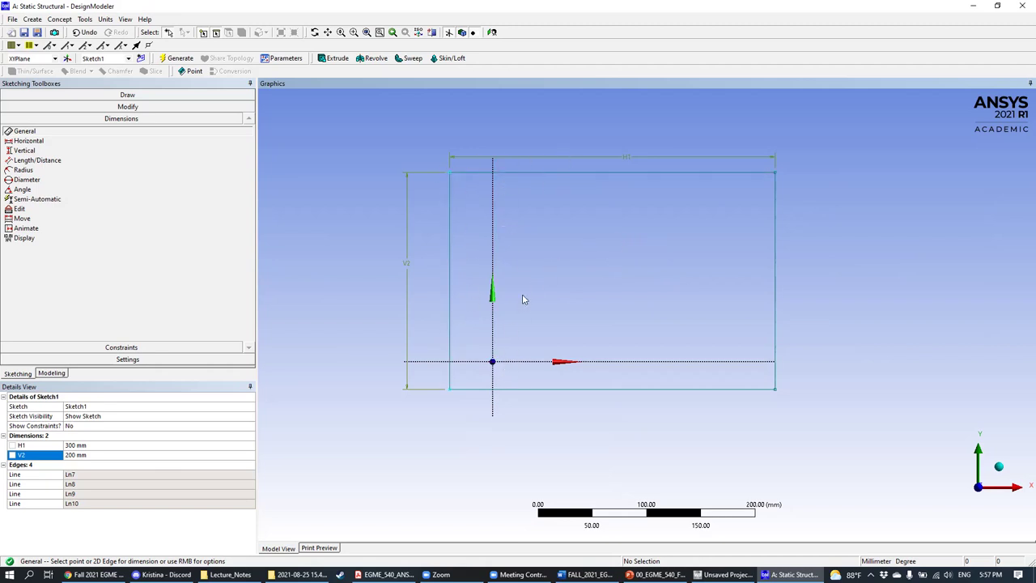
pyautogui.click(492, 360)
pyautogui.click(70, 141)
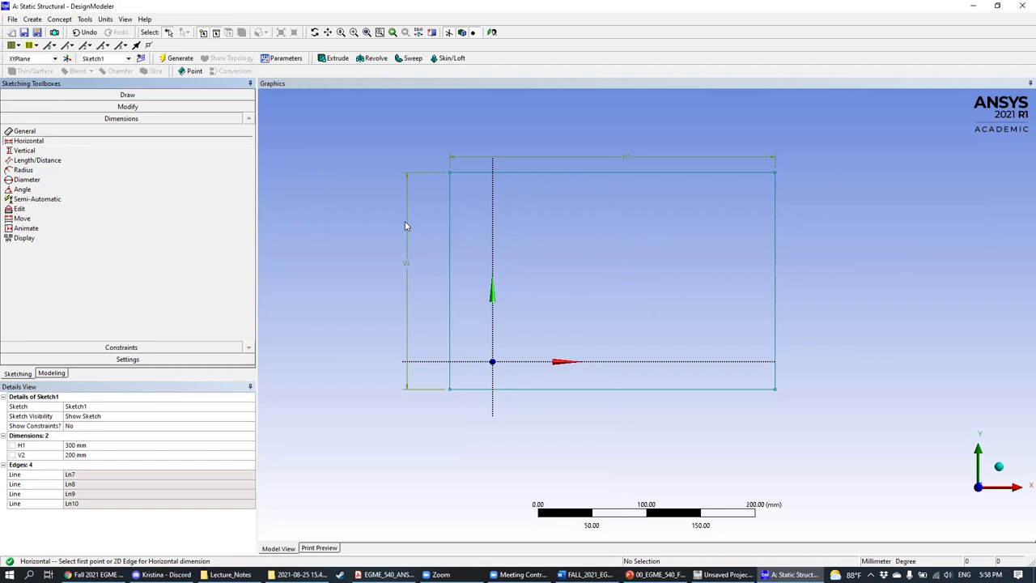
pyautogui.click(449, 231)
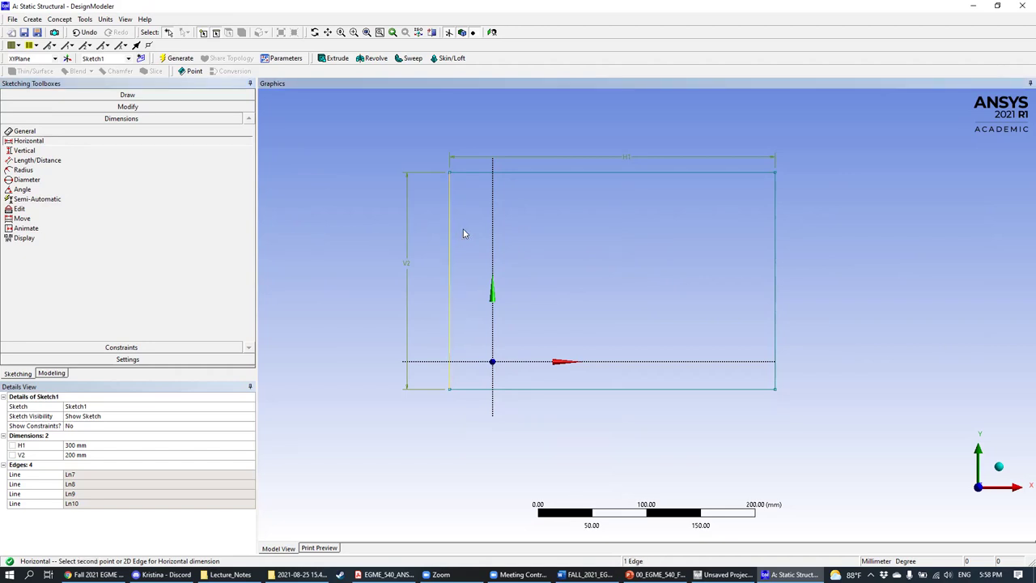
pyautogui.click(493, 257)
pyautogui.click(521, 434)
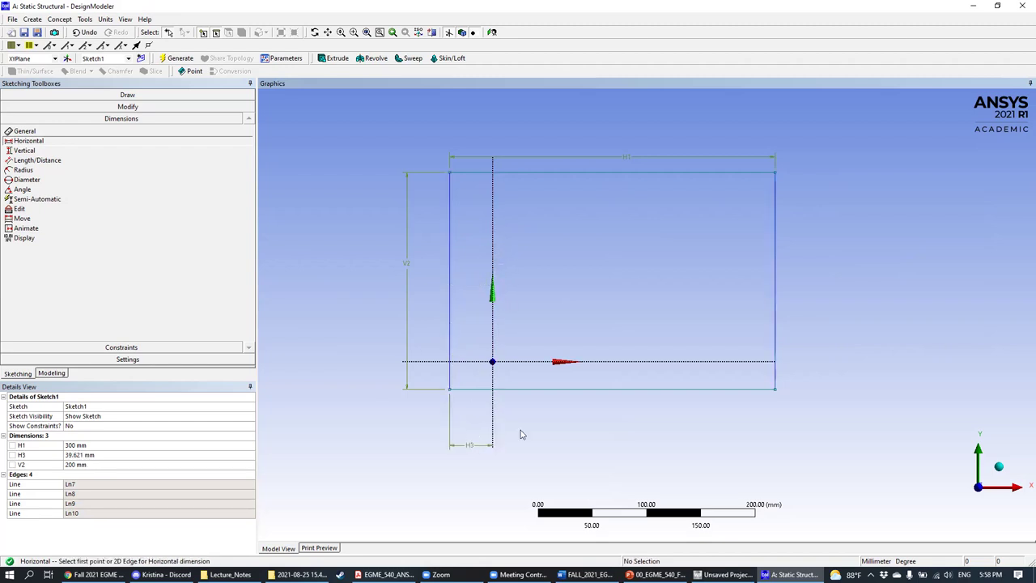
# Step: Set the horizontal dimension H3 from the left edge to the vertical axis to 150 mm
pyautogui.click(491, 361)
pyautogui.click(89, 455)
pyautogui.write('150')
pyautogui.press('Return')
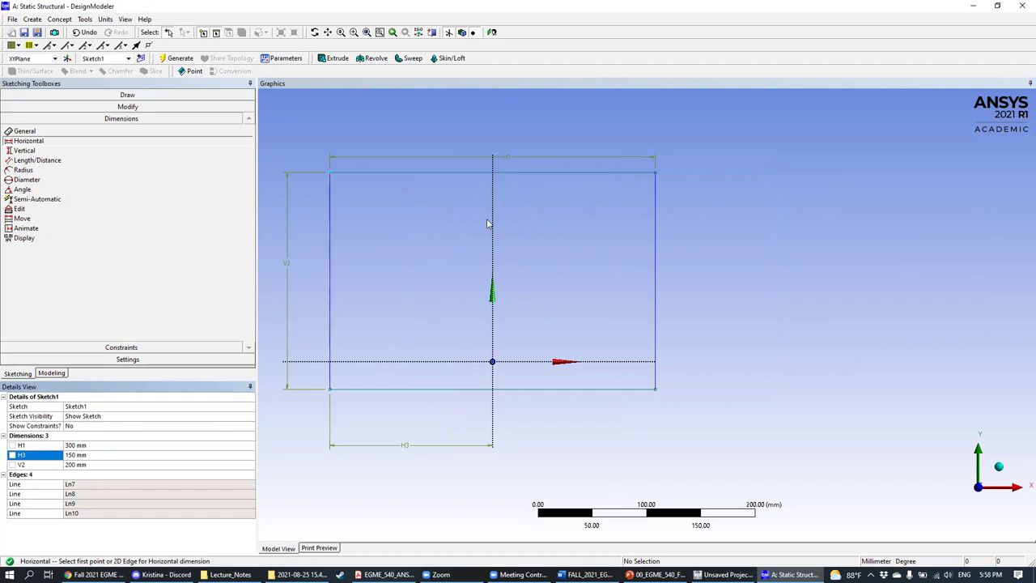
# Step: Add a vertical dimension between the rectangle's bottom edge and the horizontal axis, placing it right of the rectangle
pyautogui.click(24, 150)
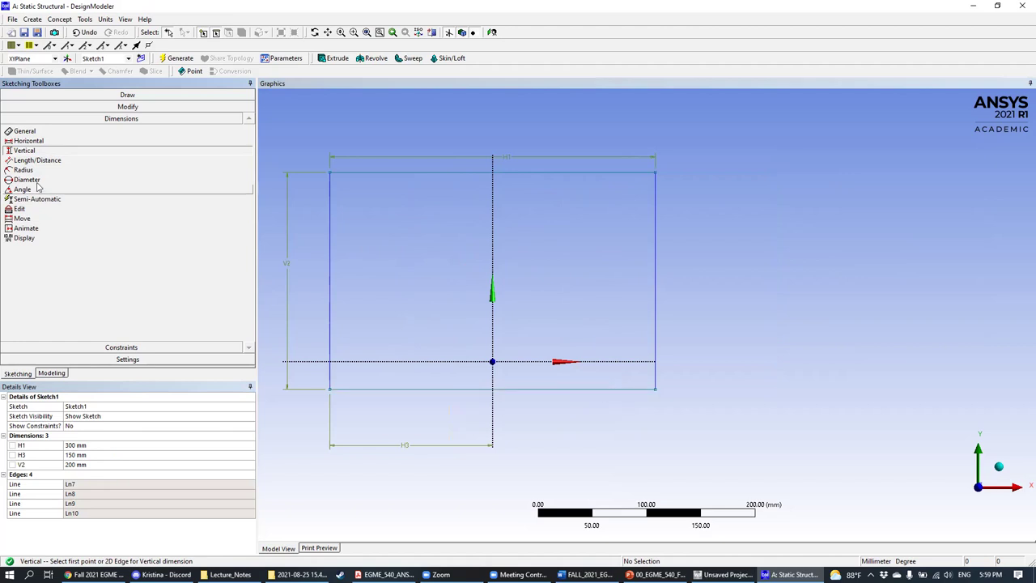
pyautogui.click(619, 393)
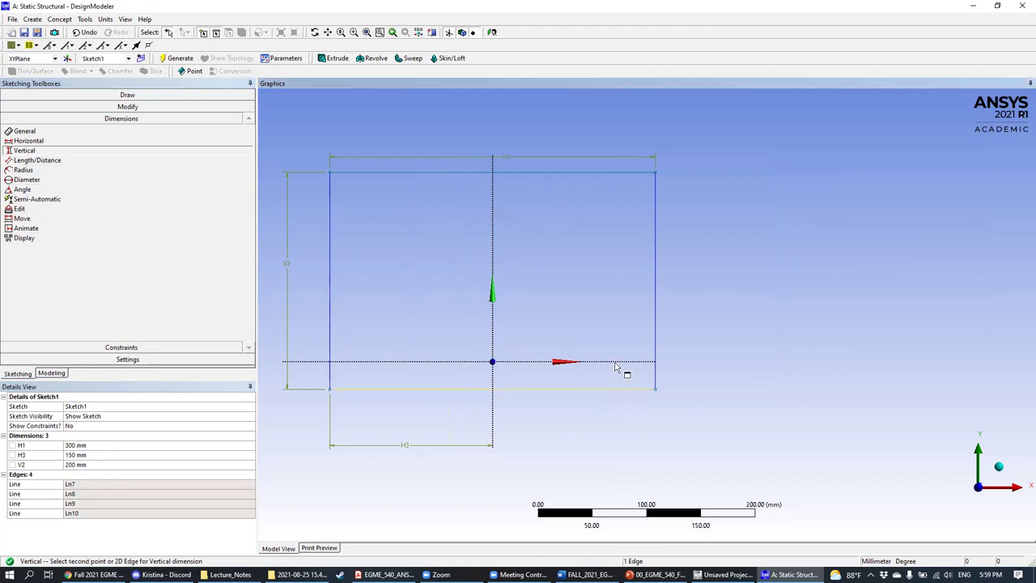
pyautogui.click(623, 361)
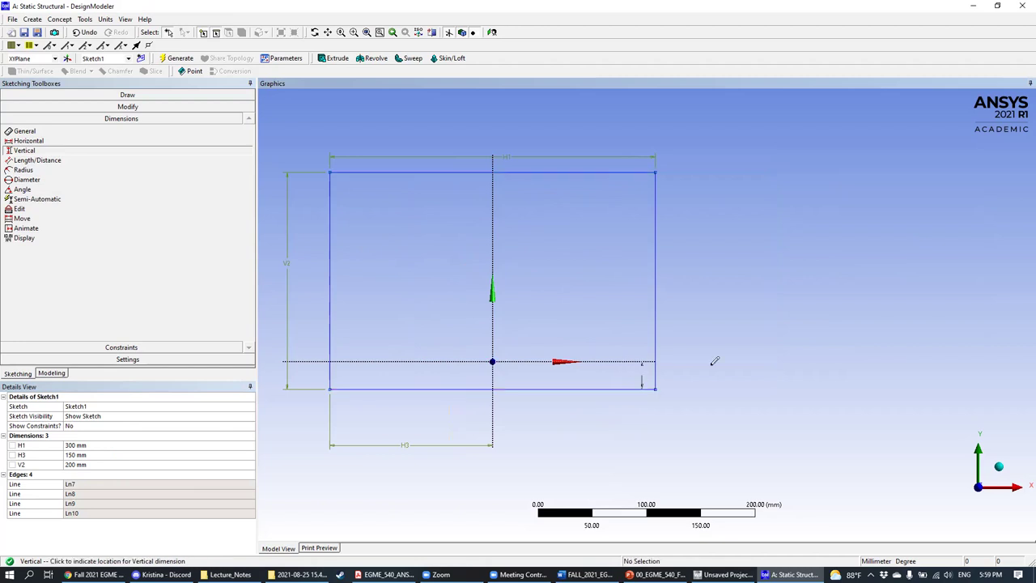
pyautogui.click(747, 385)
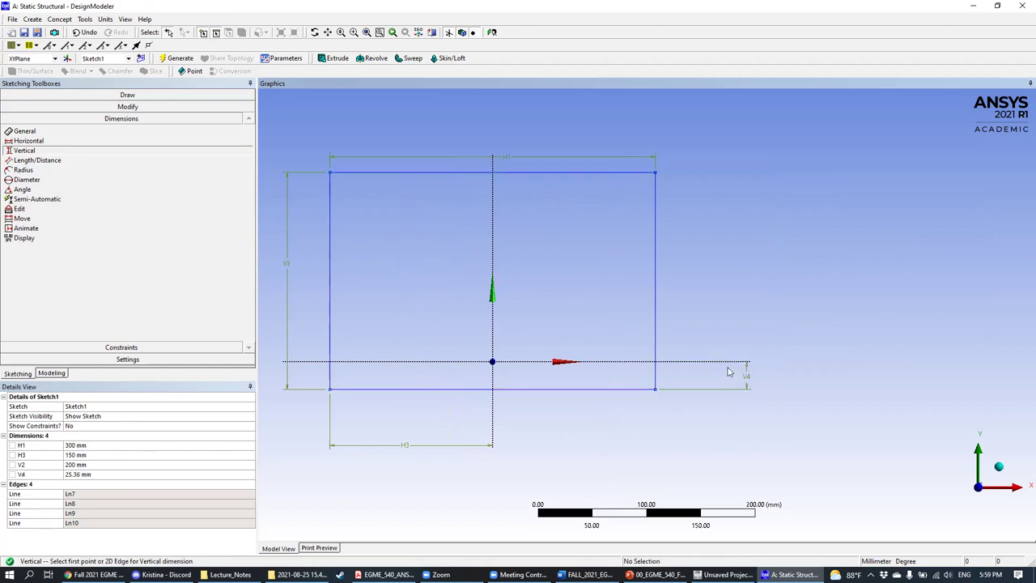
# Step: Set the vertical dimension V4 from the bottom edge to the horizontal axis to 100 mm
pyautogui.click(81, 475)
pyautogui.write('1')
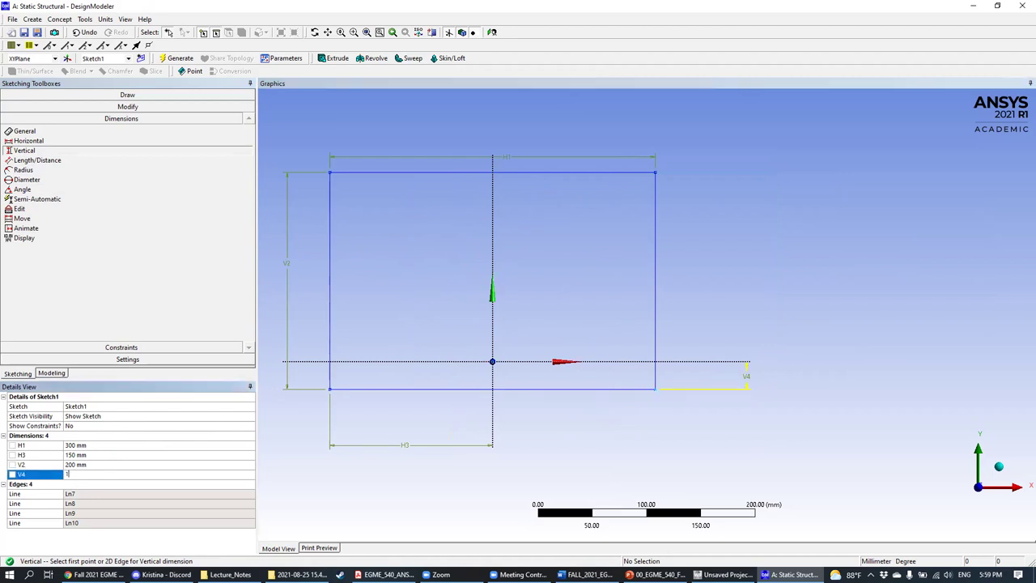
pyautogui.write('00')
pyautogui.press('Return')
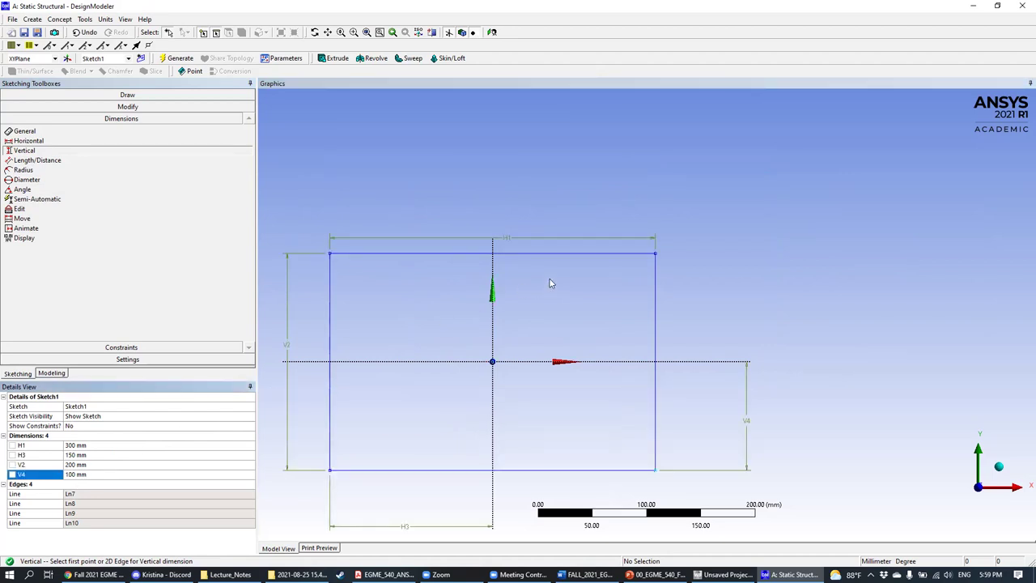
# Step: Highlight the dimensions H1 and H3 in turn to check which part of the sketch each one controls
pyautogui.moveTo(617, 296)
pyautogui.keyDown('ctrl'); pyautogui.mouseDown(button='middle')
pyautogui.moveTo(740, 215)
pyautogui.moveTo(725, 241)
pyautogui.mouseUp(button='middle'); pyautogui.keyUp('ctrl')
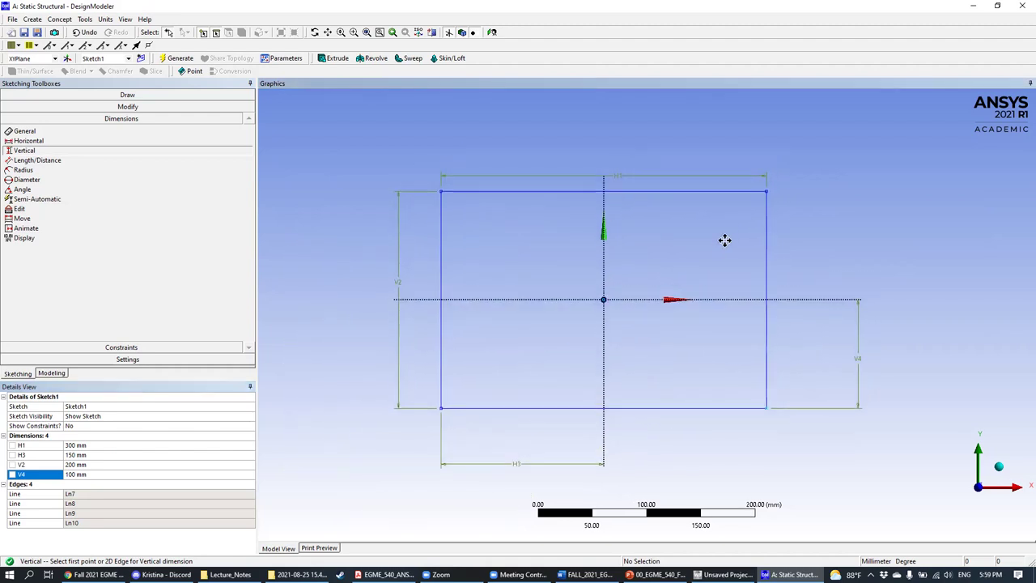
pyautogui.scroll(1, 717, 249)
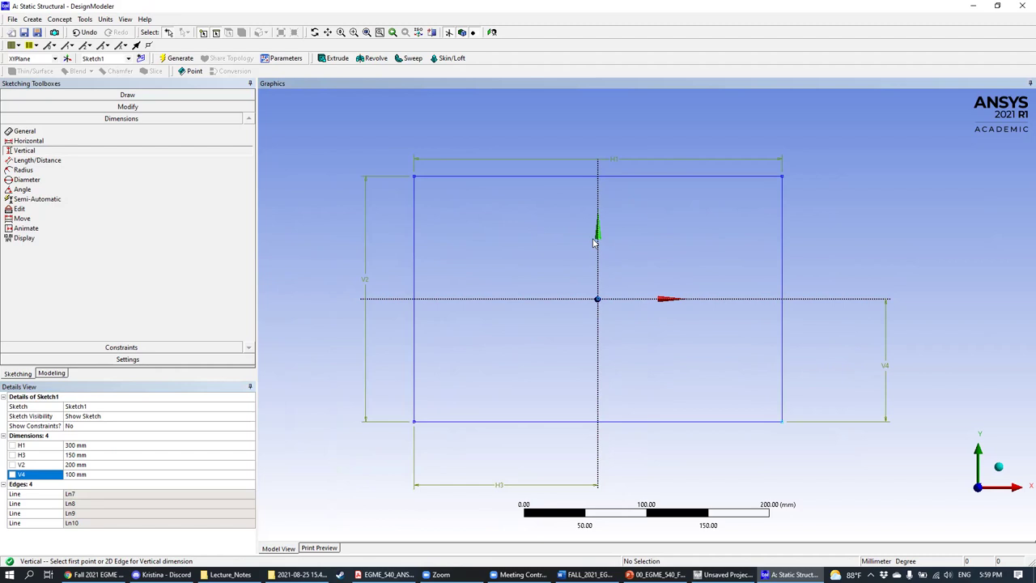
pyautogui.click(28, 446)
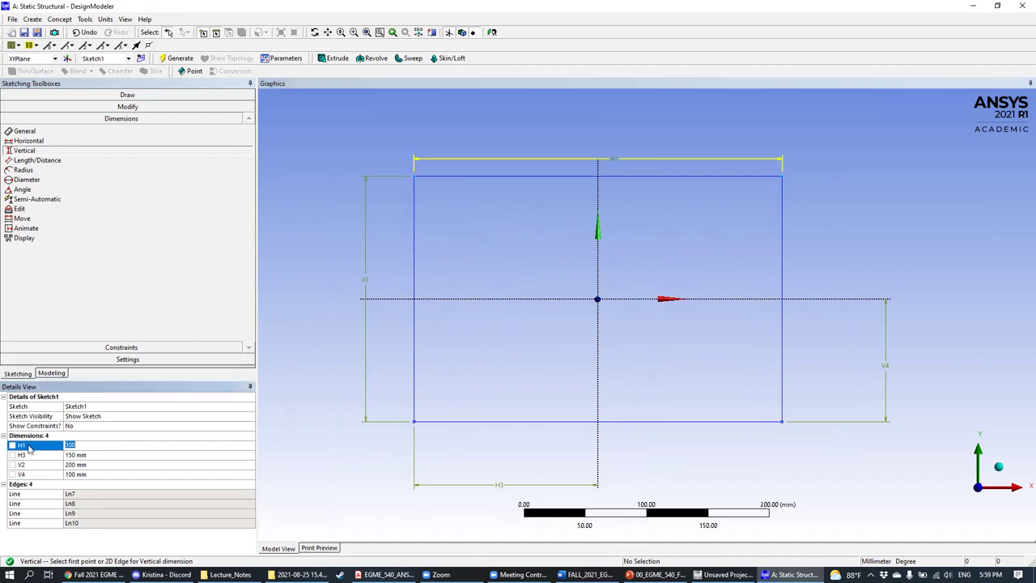
pyautogui.click(34, 448)
pyautogui.click(33, 455)
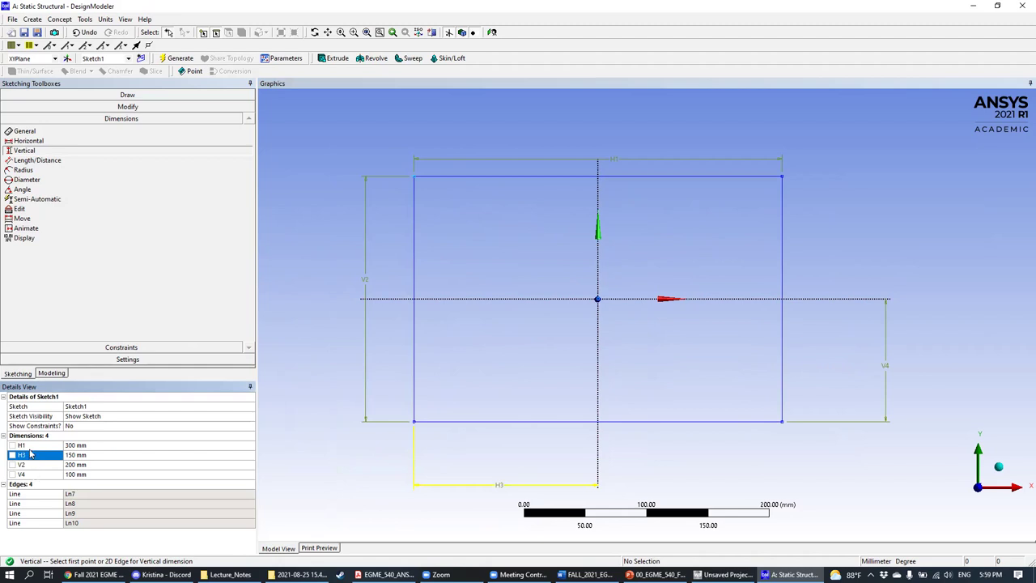
pyautogui.click(33, 445)
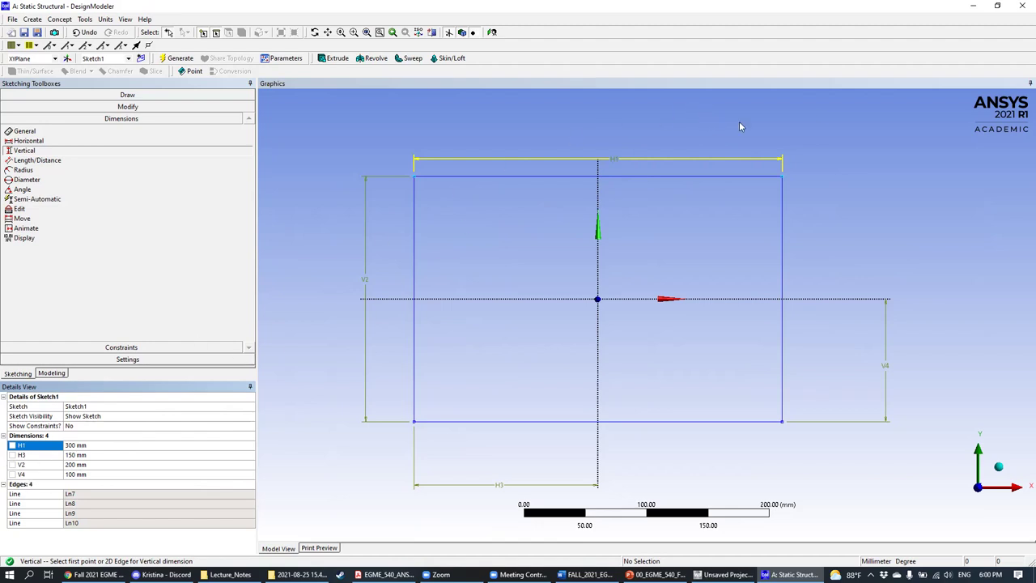
pyautogui.click(907, 152)
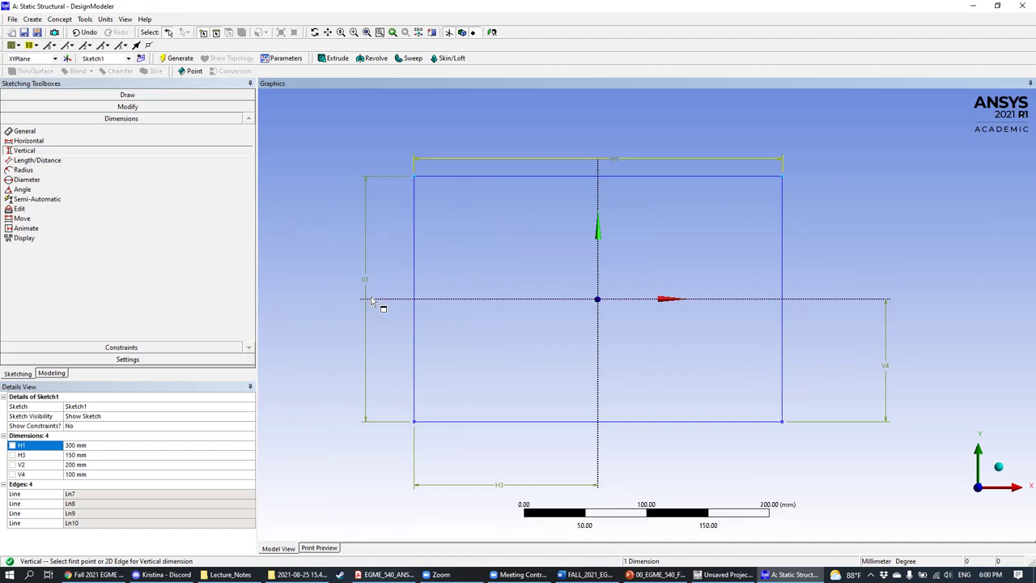
pyautogui.press('F1')
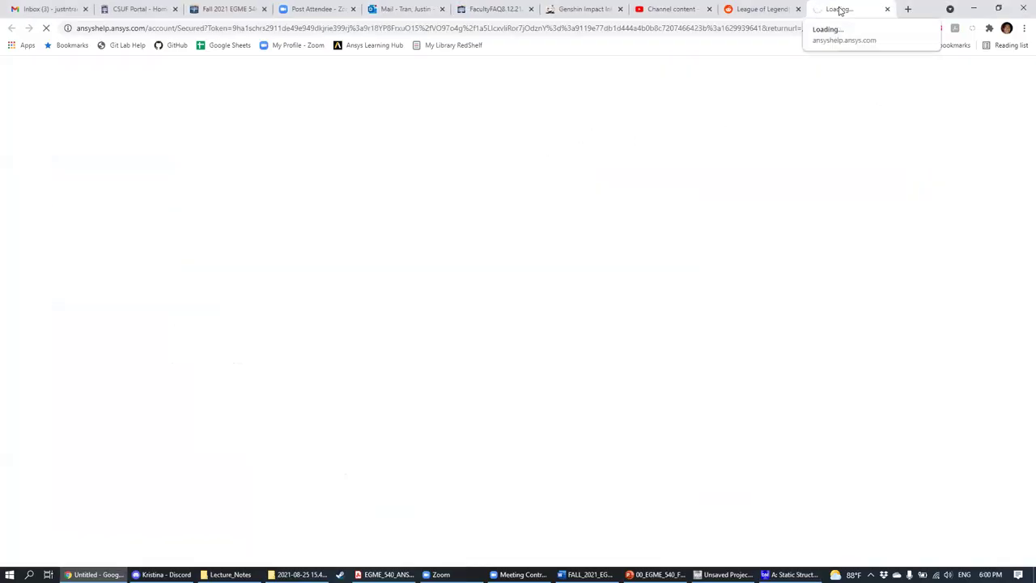
pyautogui.click(887, 8)
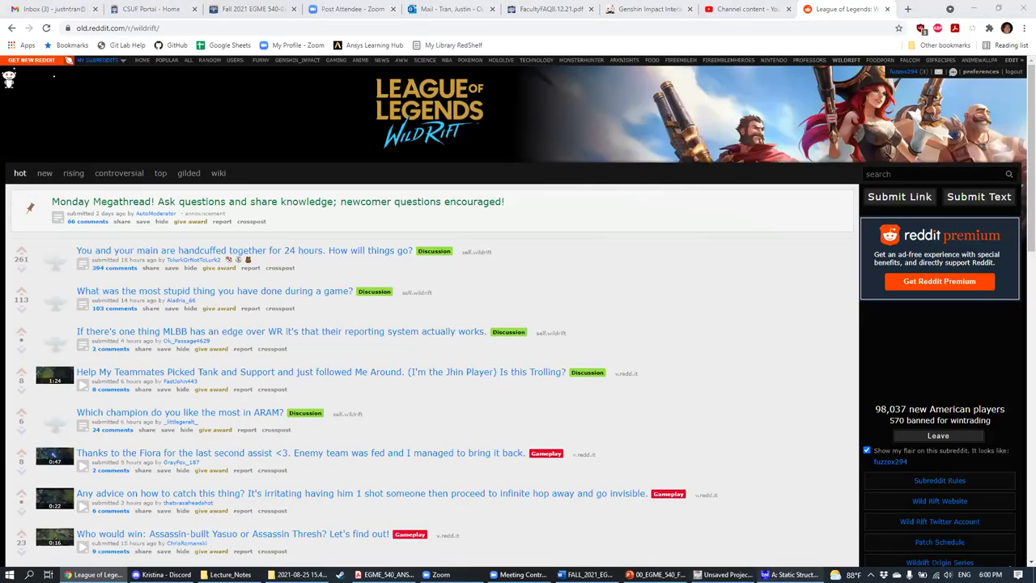
pyautogui.click(789, 574)
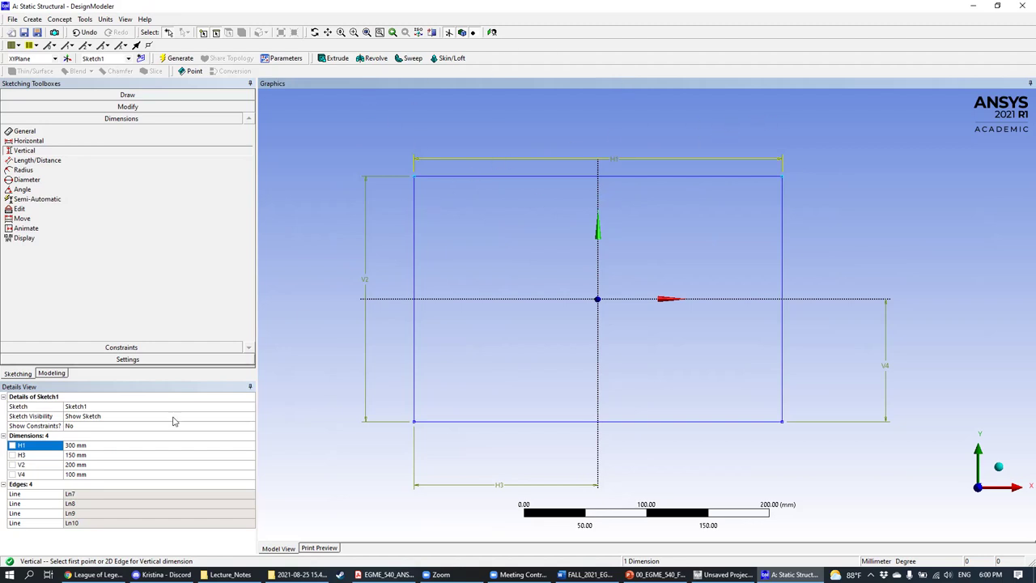
pyautogui.rightClick(36, 448)
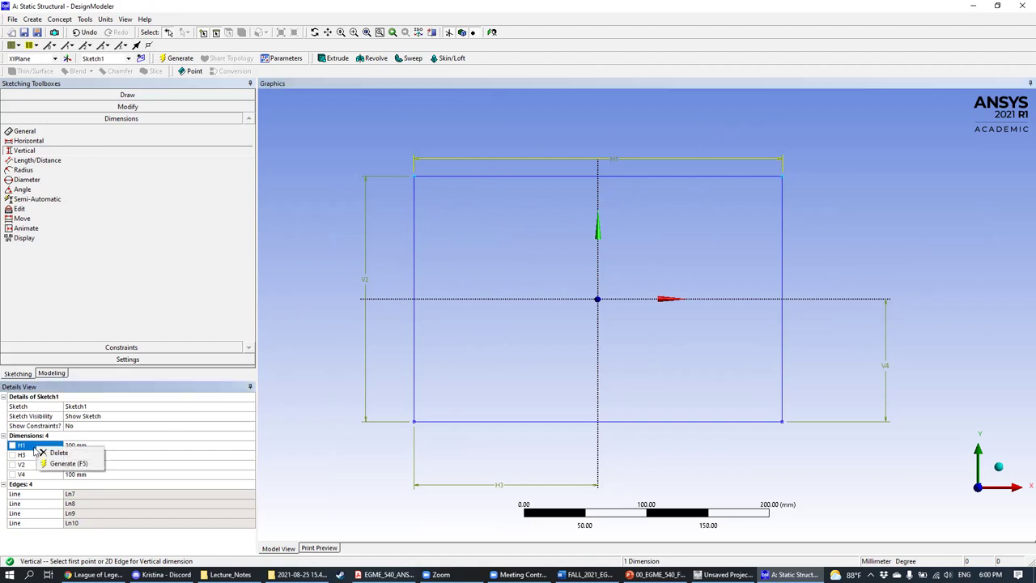
pyautogui.click(25, 456)
pyautogui.rightClick(25, 457)
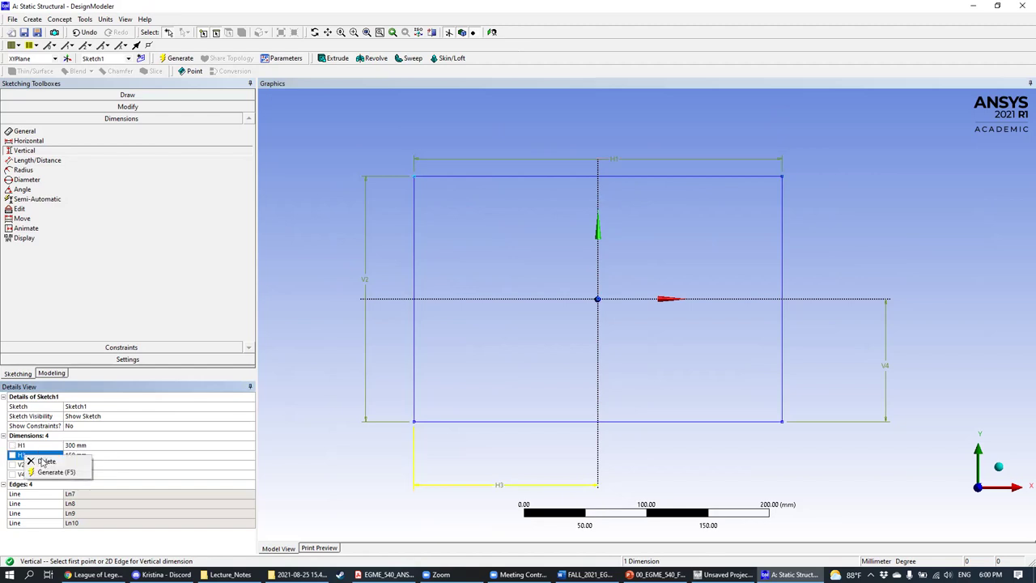
pyautogui.click(368, 378)
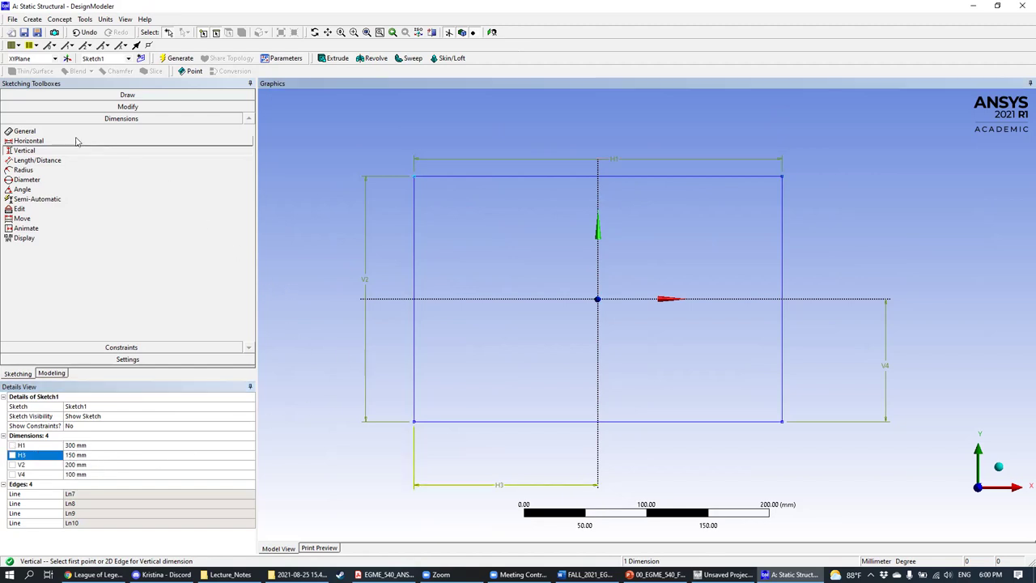
# Step: Draw a circle about 117 mm in diameter centred on the origin inside the rectangle
pyautogui.click(129, 95)
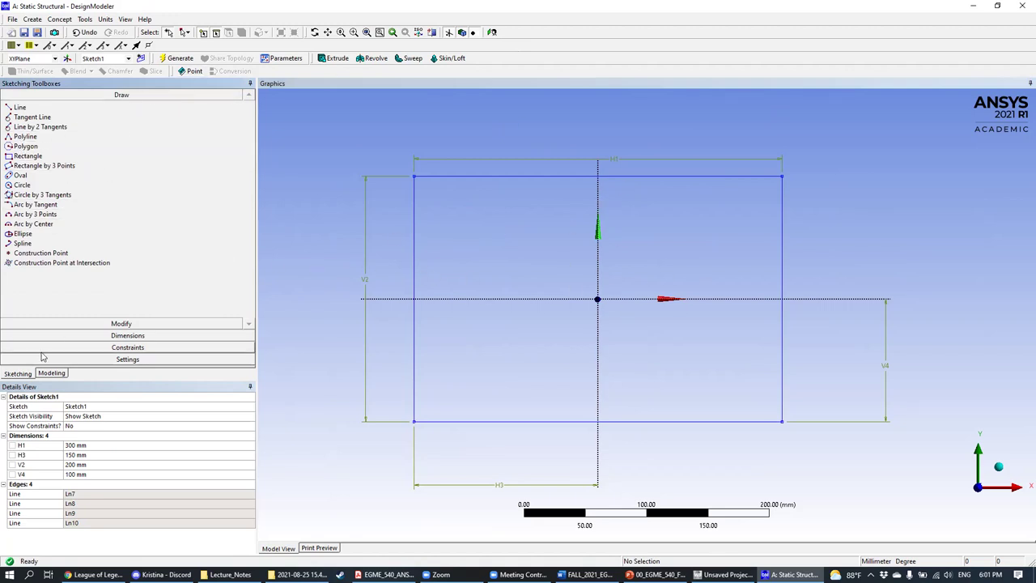
pyautogui.click(128, 335)
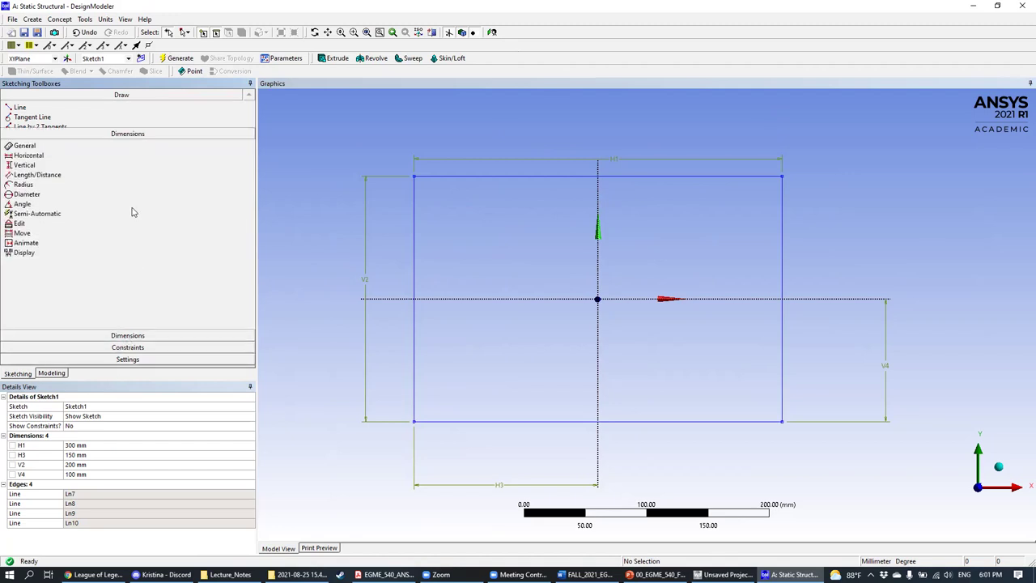
pyautogui.click(112, 96)
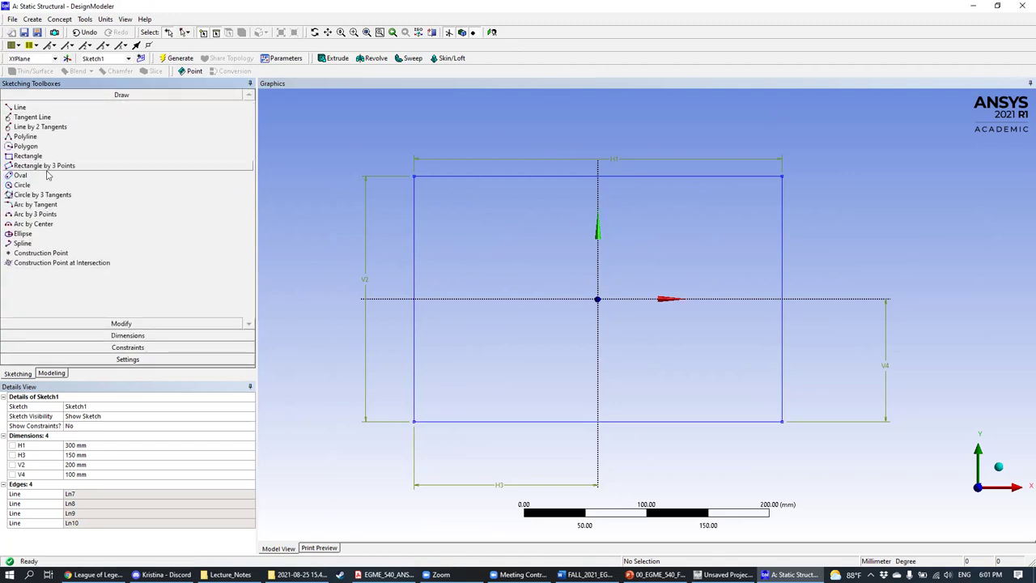
pyautogui.click(33, 185)
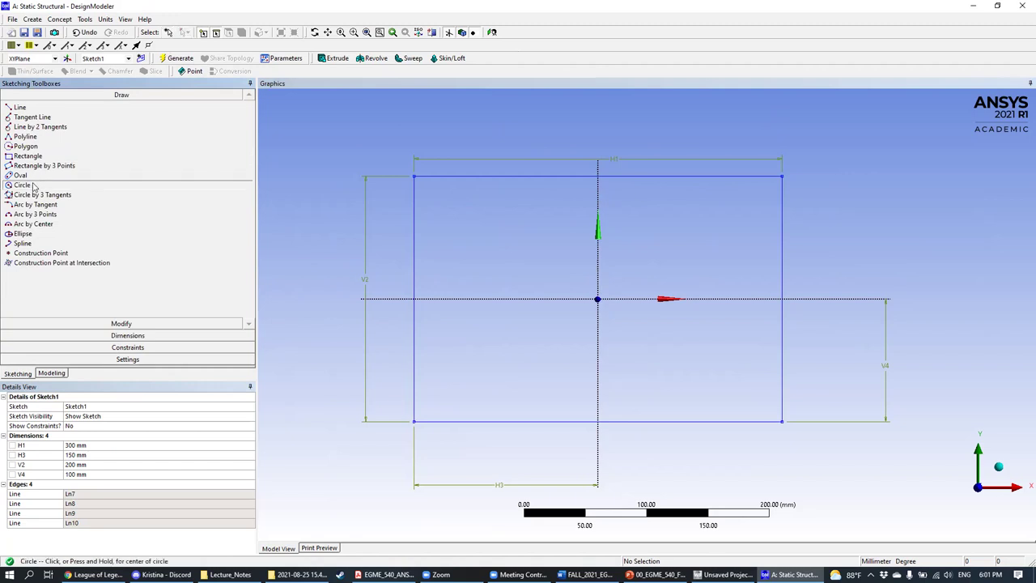
pyautogui.click(598, 298)
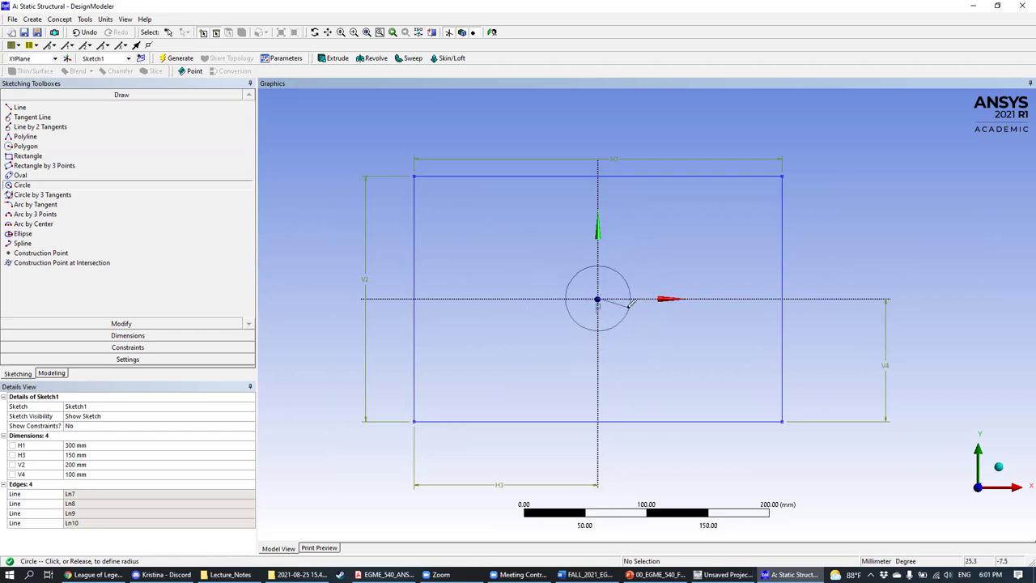
pyautogui.click(665, 309)
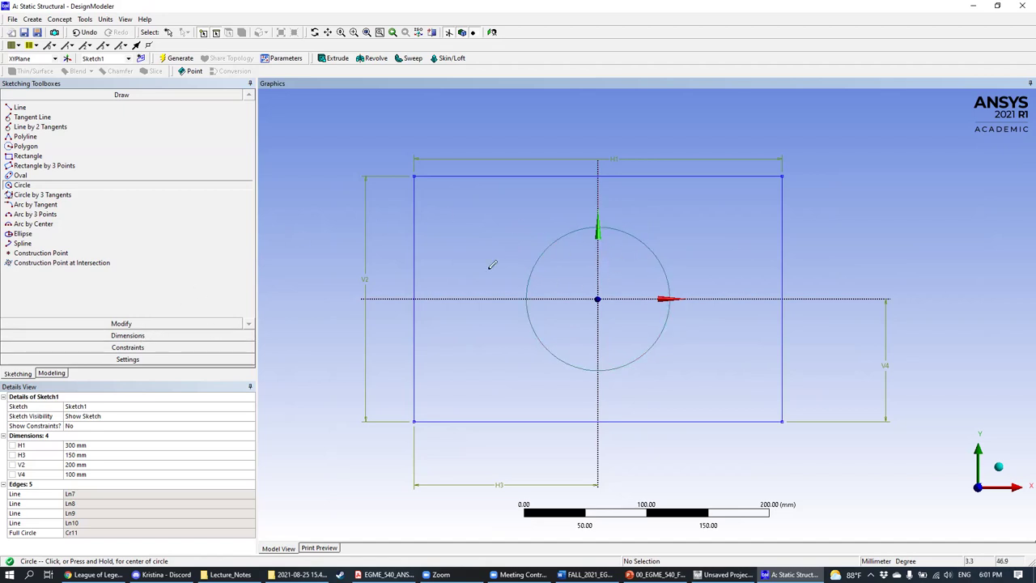
# Step: Dimension the circle's diameter with the General dimension tool, placing the label outside the circle at its upper right
pyautogui.click(157, 335)
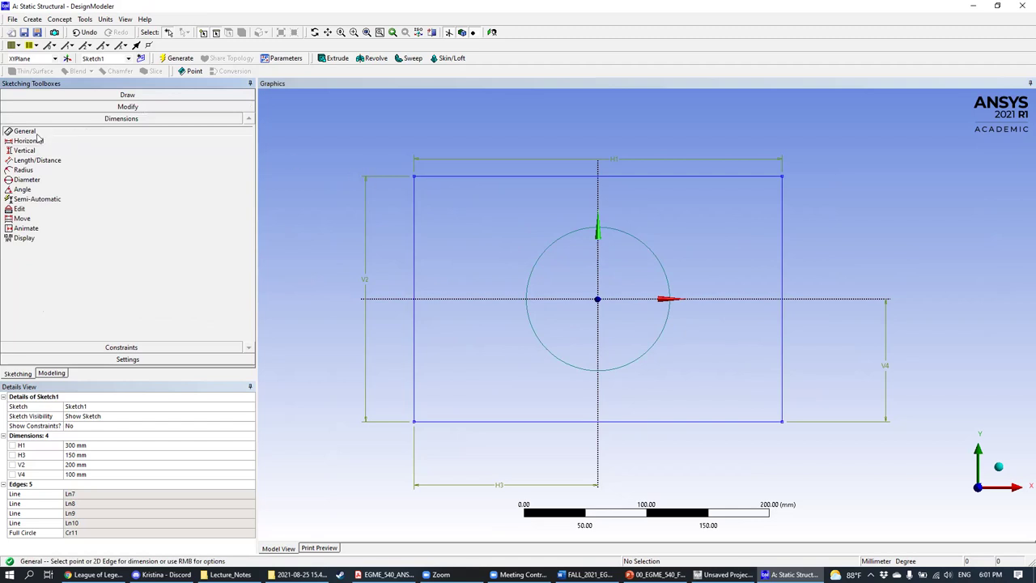
pyautogui.click(658, 262)
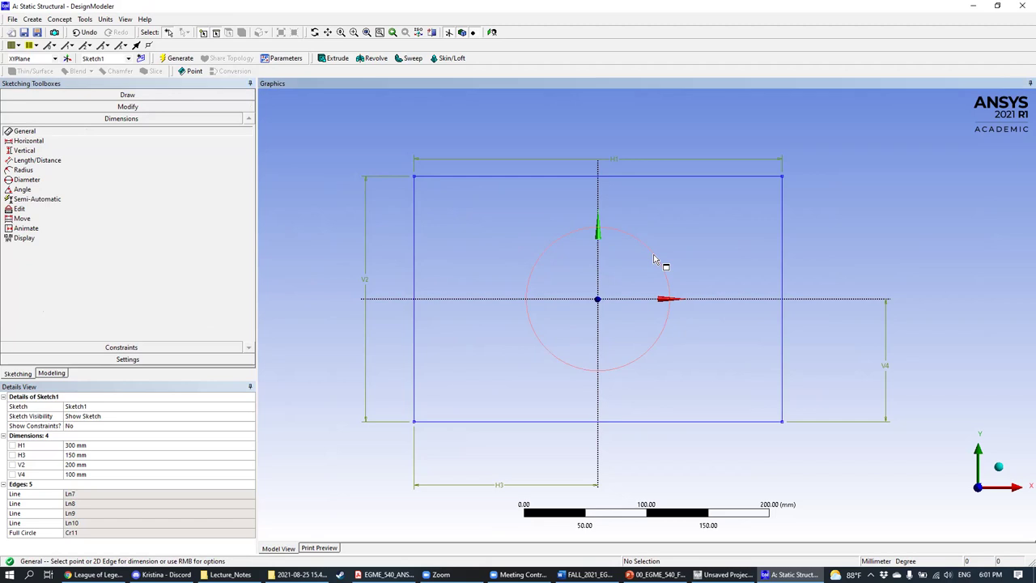
pyautogui.click(712, 215)
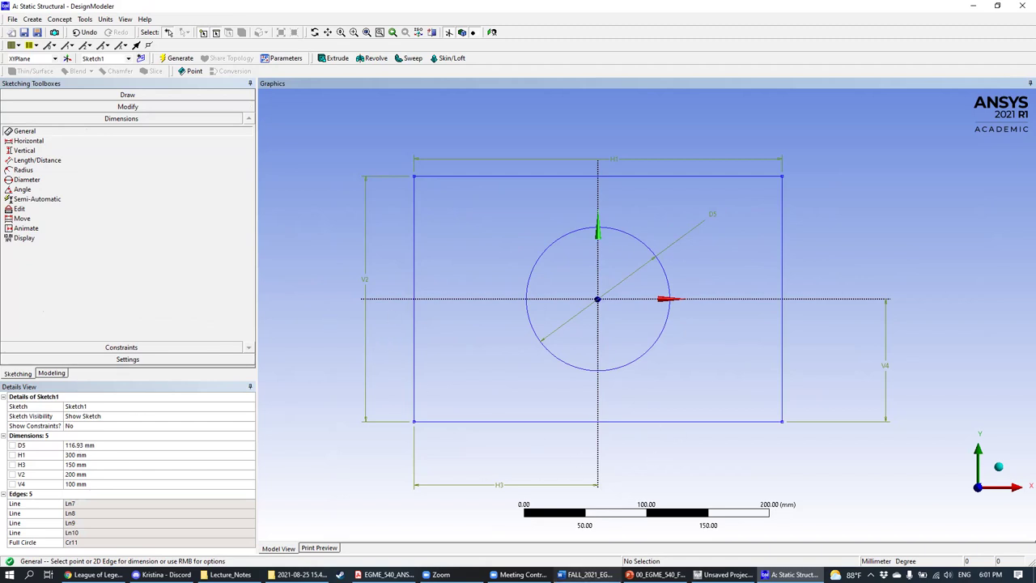
# Step: Look up the hole diameter in the activity PDF in Acrobat Reader, and set the circle's diameter D5 to 50 mm in DesignModeler
pyautogui.click(384, 574)
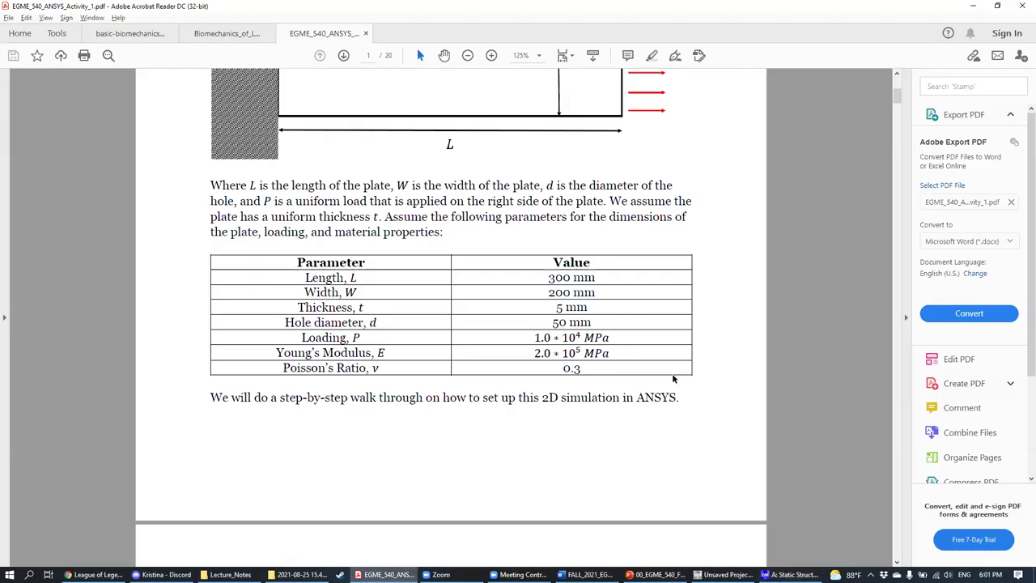
pyautogui.click(789, 575)
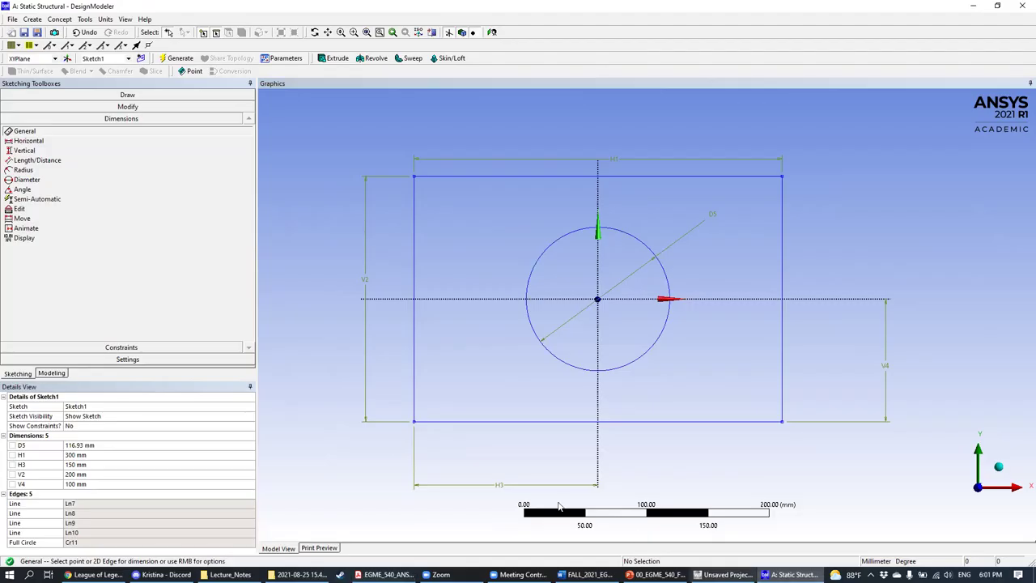
pyautogui.click(107, 442)
pyautogui.write('50')
pyautogui.press('Return')
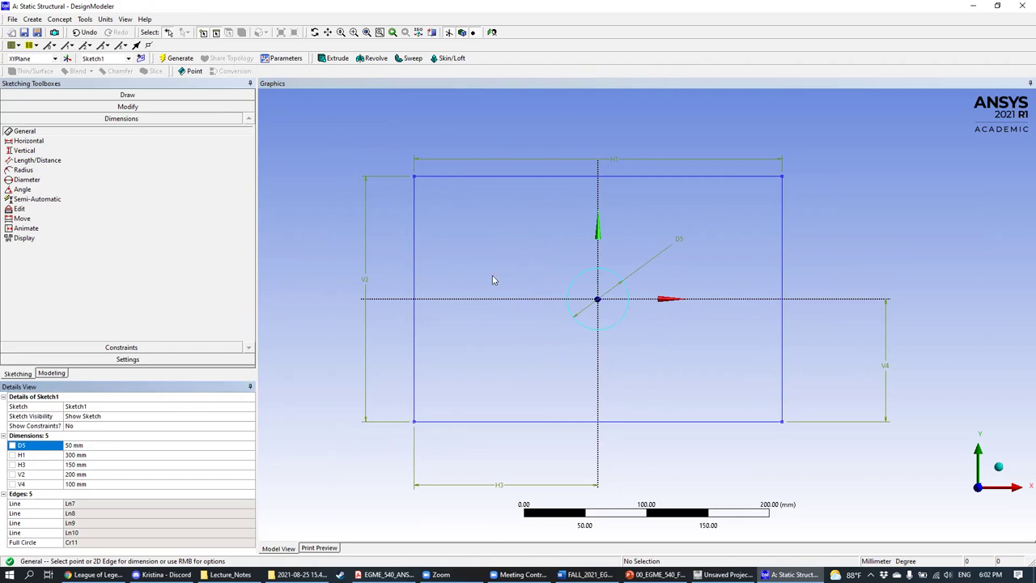
# Step: Switch from sketching to modeling and expand the XY plane in the model tree to reveal Sketch1
pyautogui.click(51, 374)
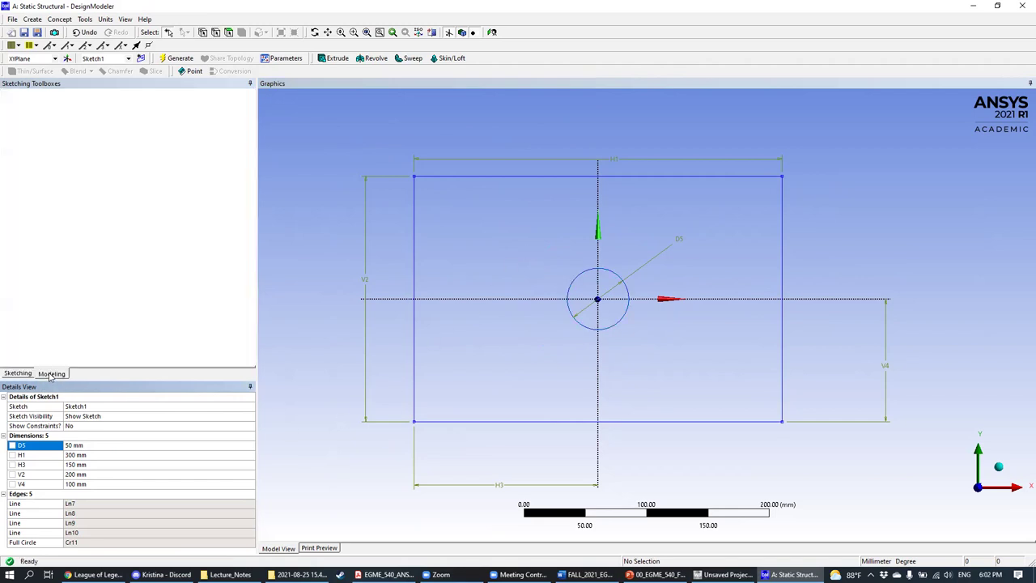
pyautogui.click(13, 371)
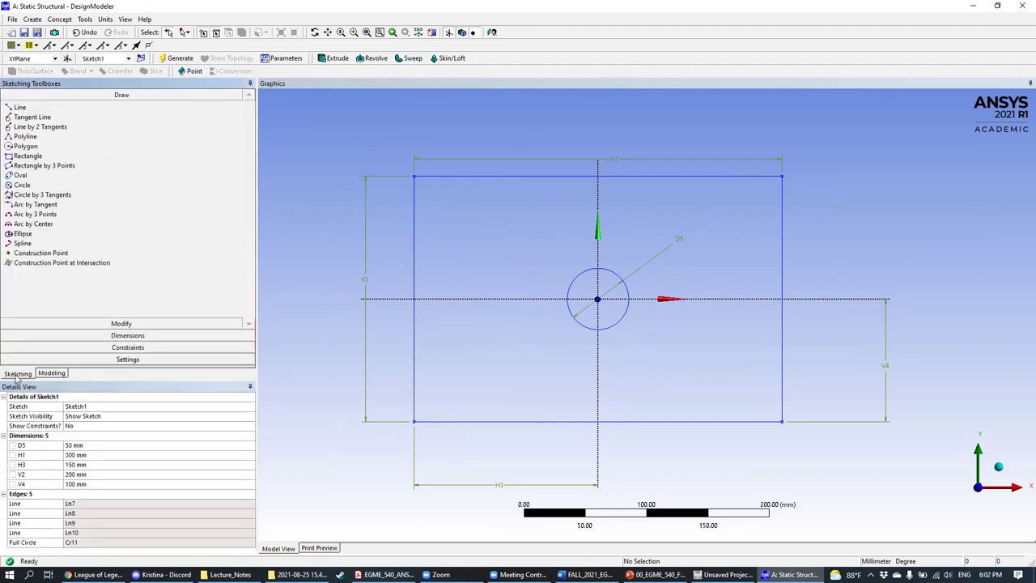
pyautogui.click(53, 373)
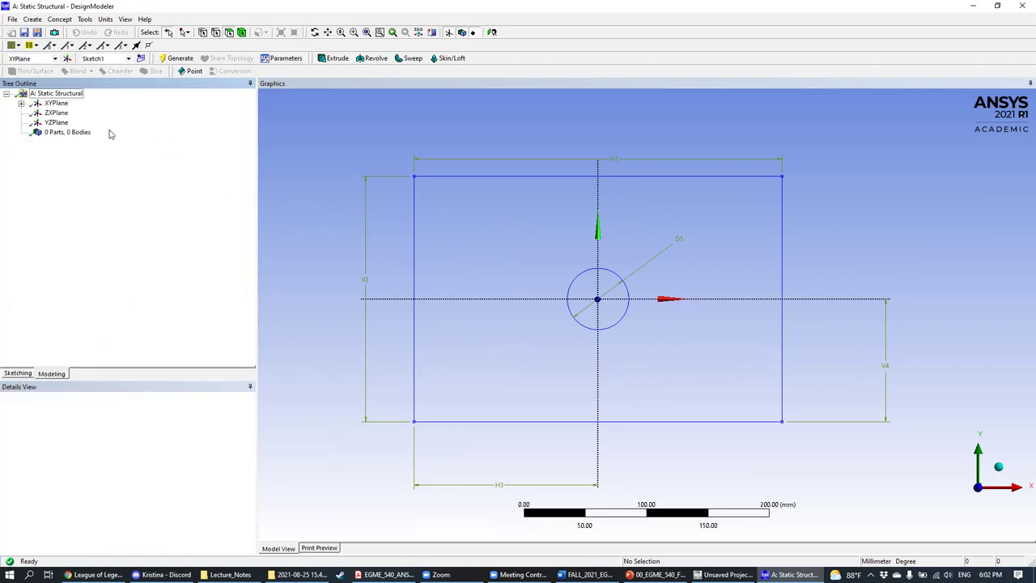
pyautogui.click(21, 104)
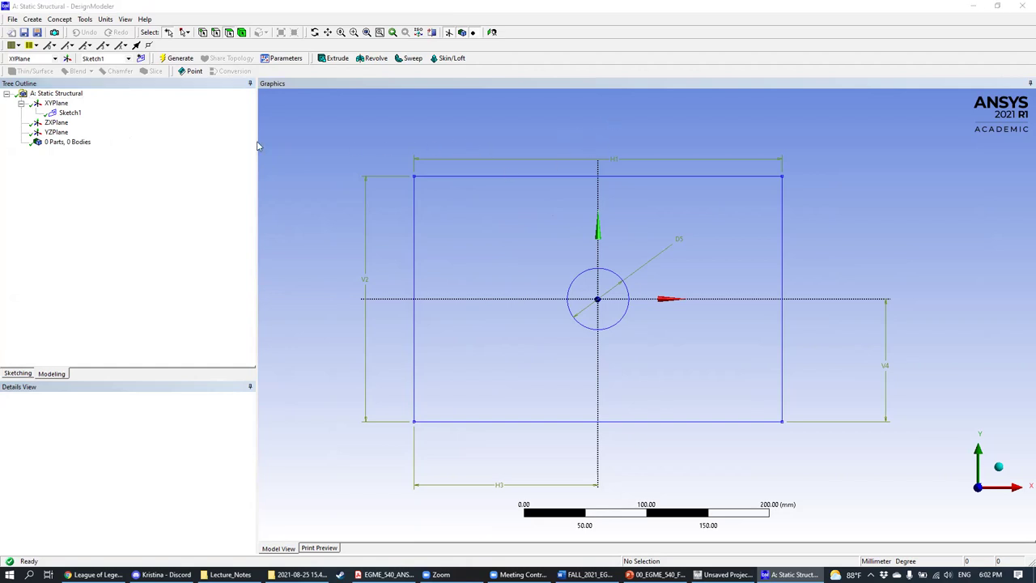
pyautogui.click(181, 6)
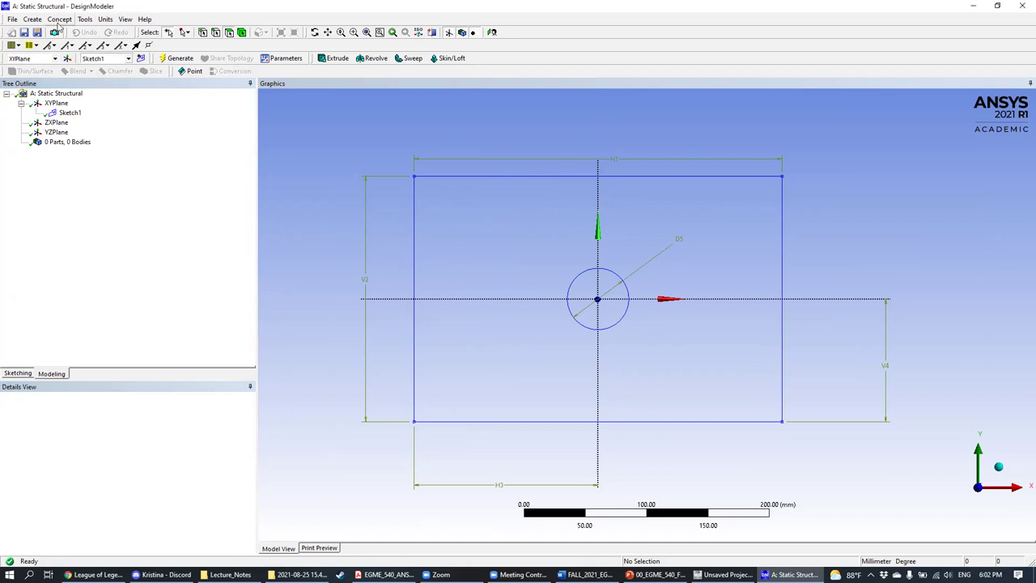
pyautogui.click(59, 20)
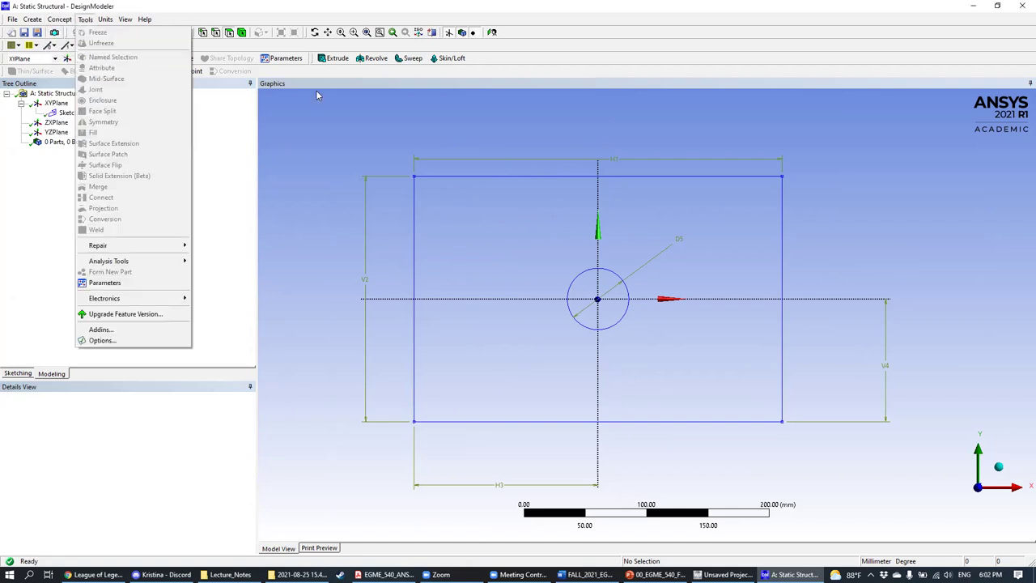
pyautogui.click(315, 119)
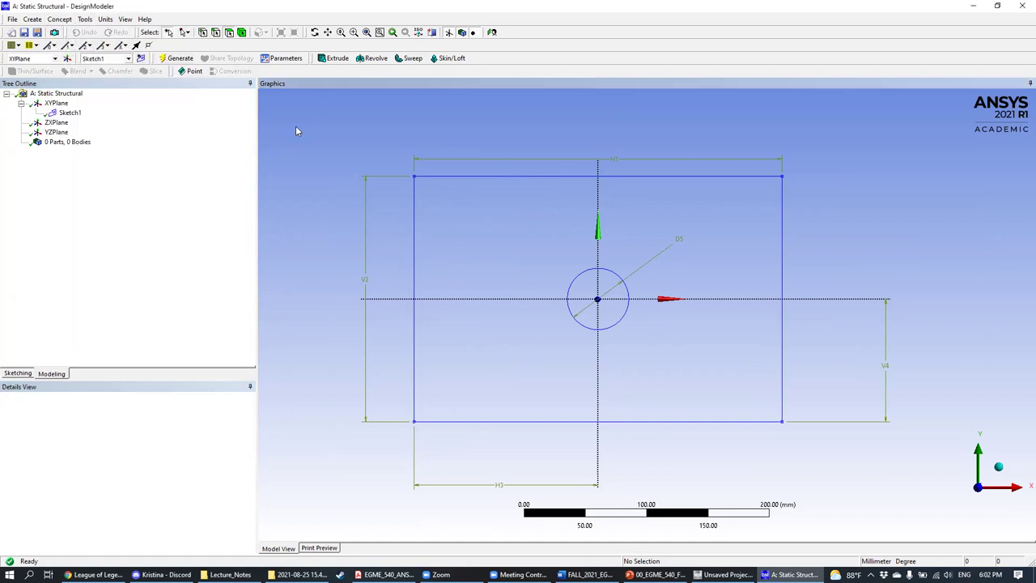
pyautogui.click(22, 374)
pyautogui.click(55, 375)
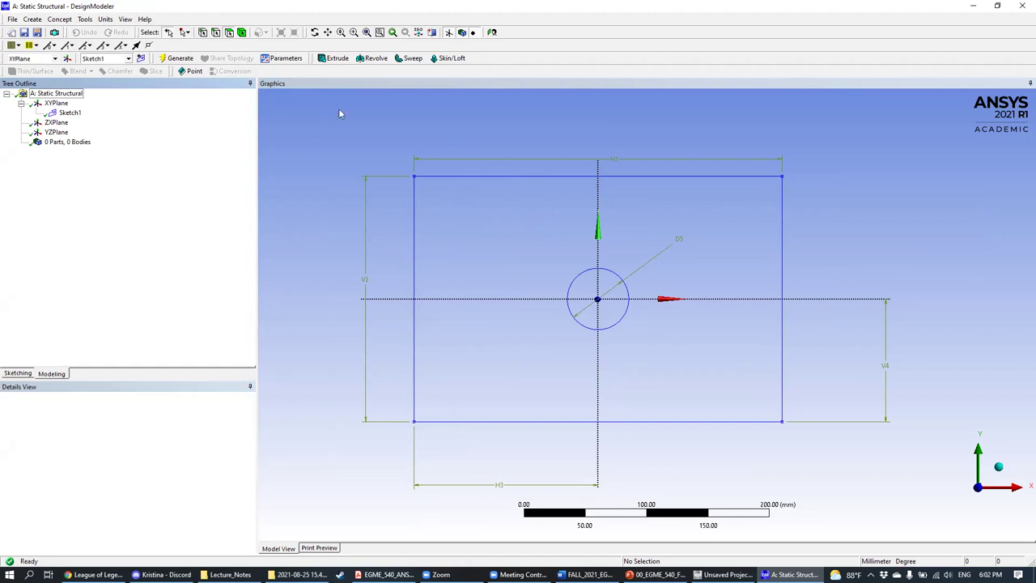
# Step: Start a Surfaces From Sketches feature and assign Sketch1 under the XY plane as its base object
pyautogui.click(61, 19)
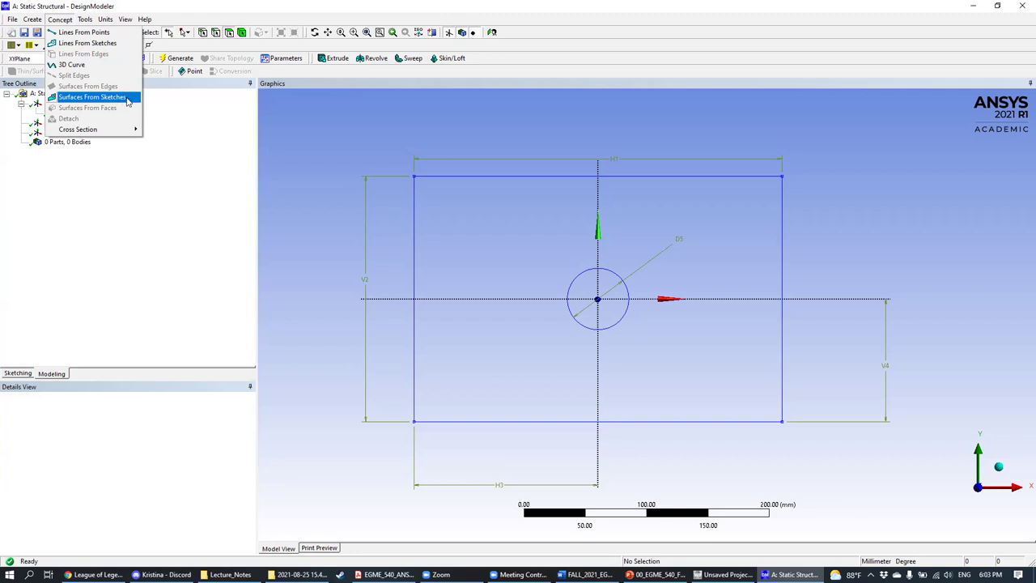
pyautogui.click(130, 99)
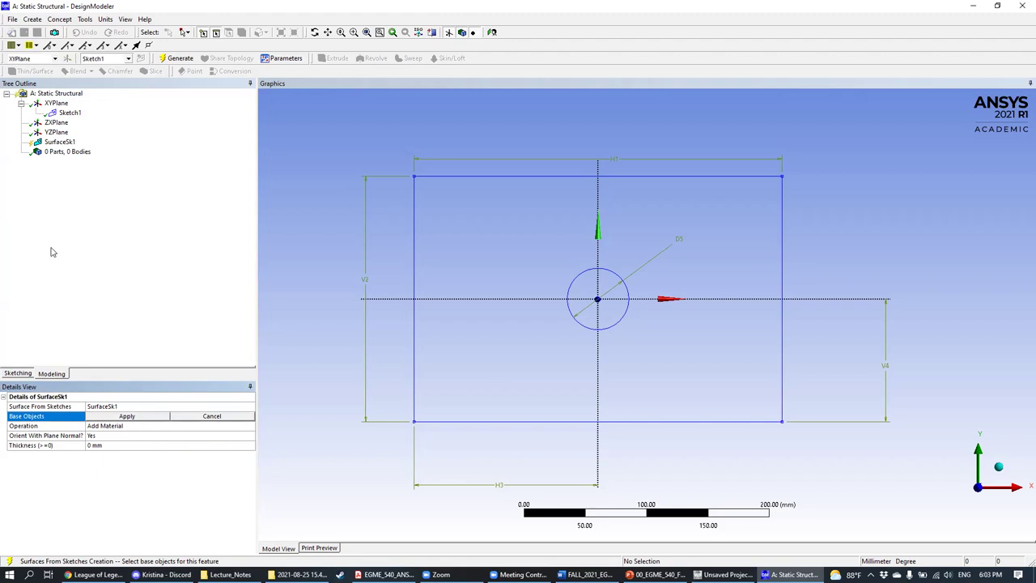
pyautogui.click(21, 104)
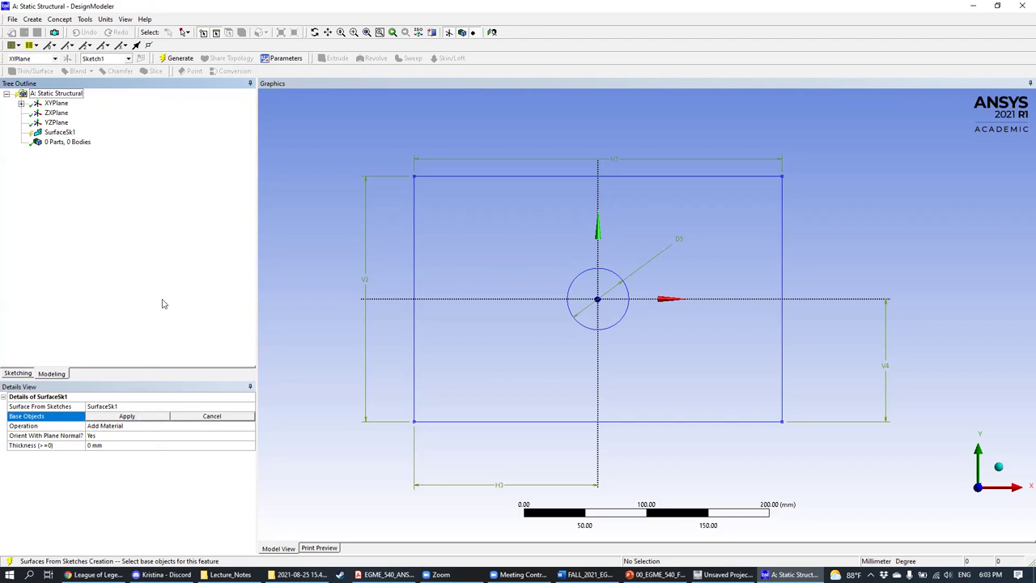
pyautogui.click(64, 20)
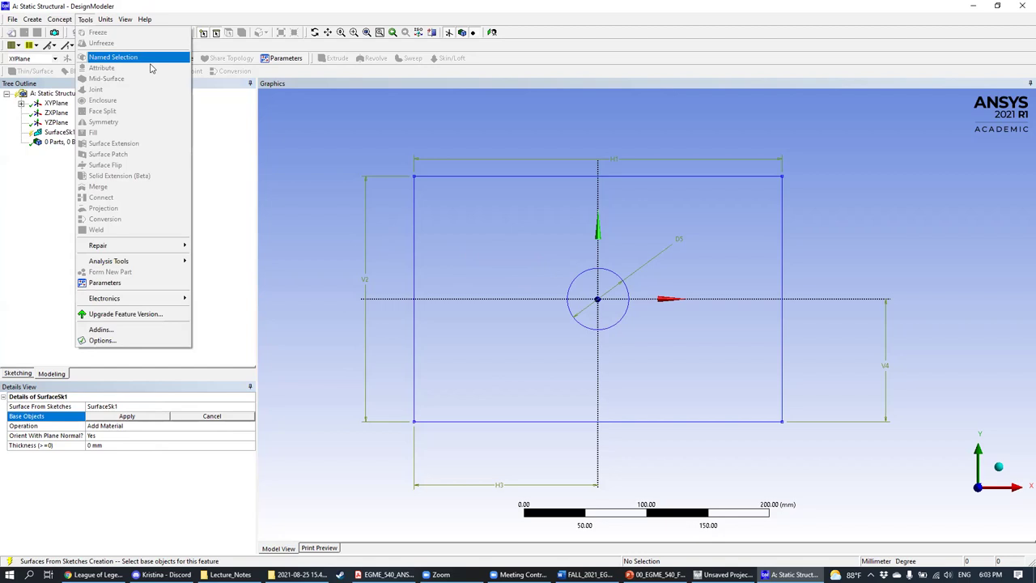
pyautogui.click(84, 19)
pyautogui.click(48, 132)
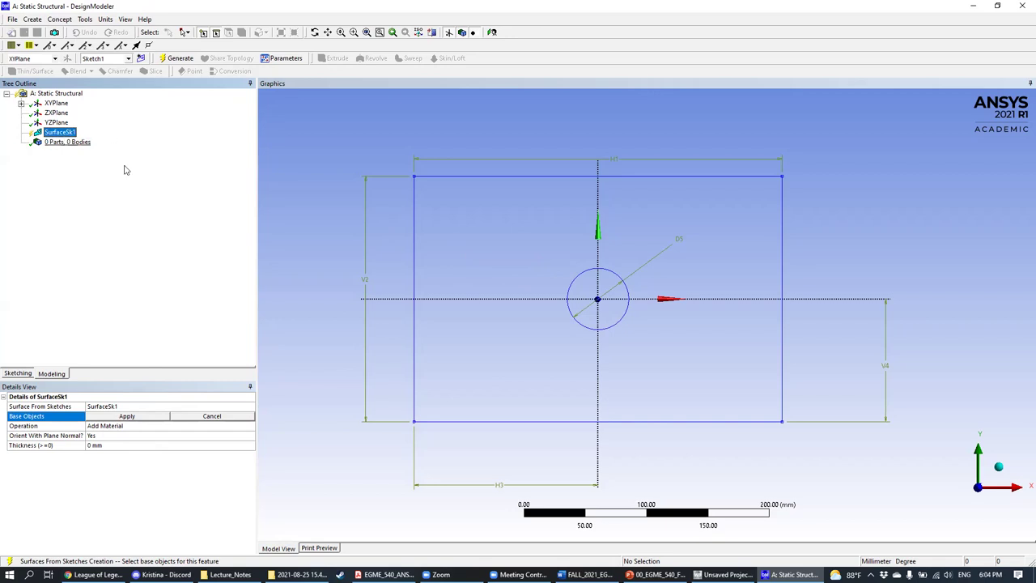
pyautogui.click(21, 104)
pyautogui.click(21, 104)
pyautogui.click(21, 104)
pyautogui.click(69, 112)
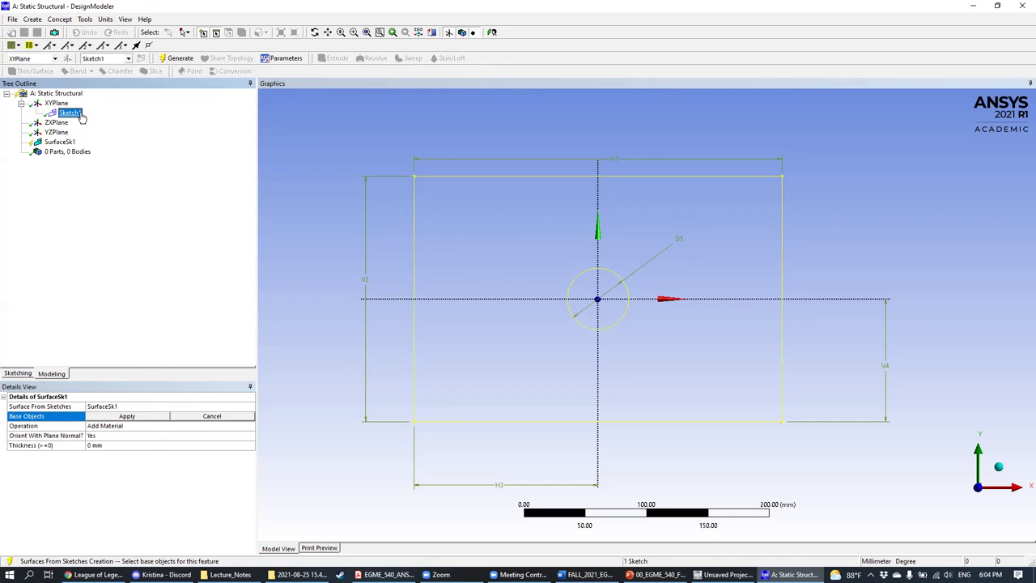
pyautogui.click(141, 418)
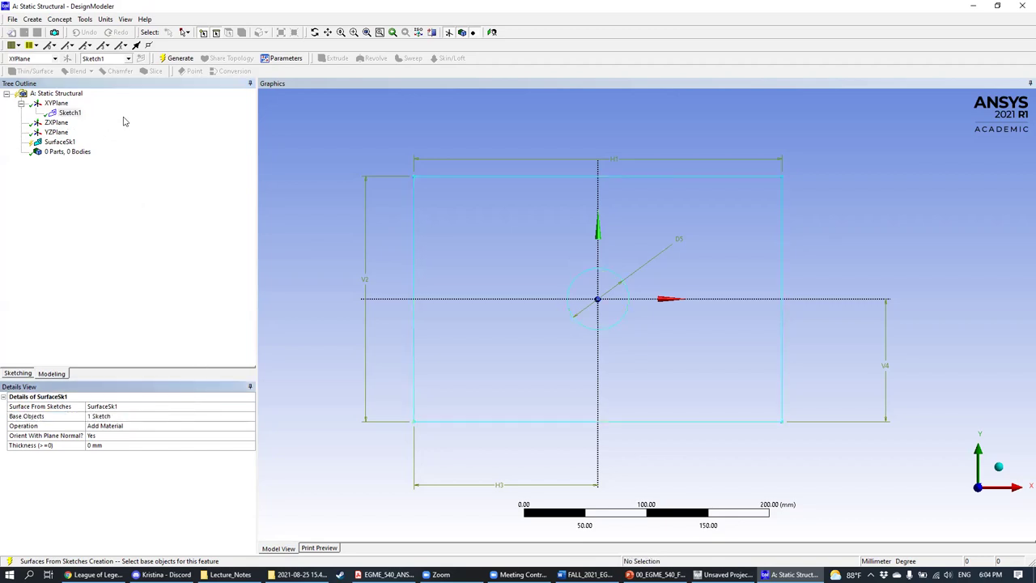
pyautogui.click(21, 104)
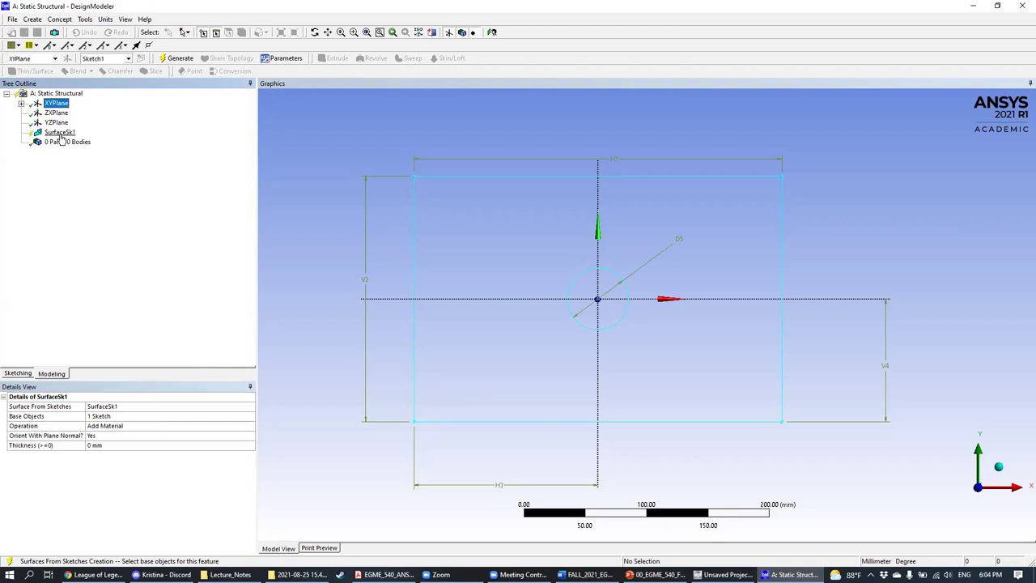
pyautogui.click(21, 105)
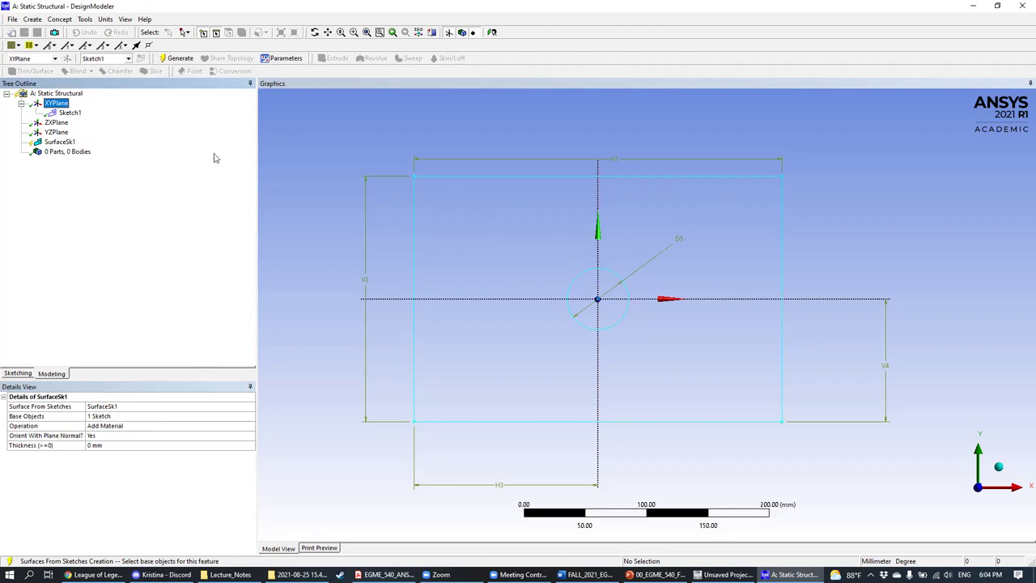
pyautogui.click(21, 103)
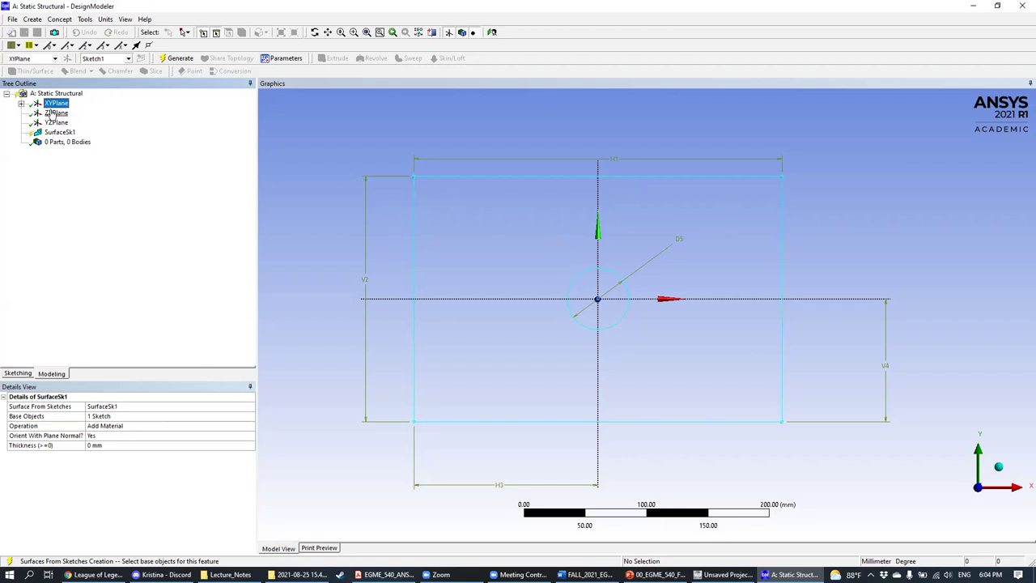
pyautogui.click(21, 104)
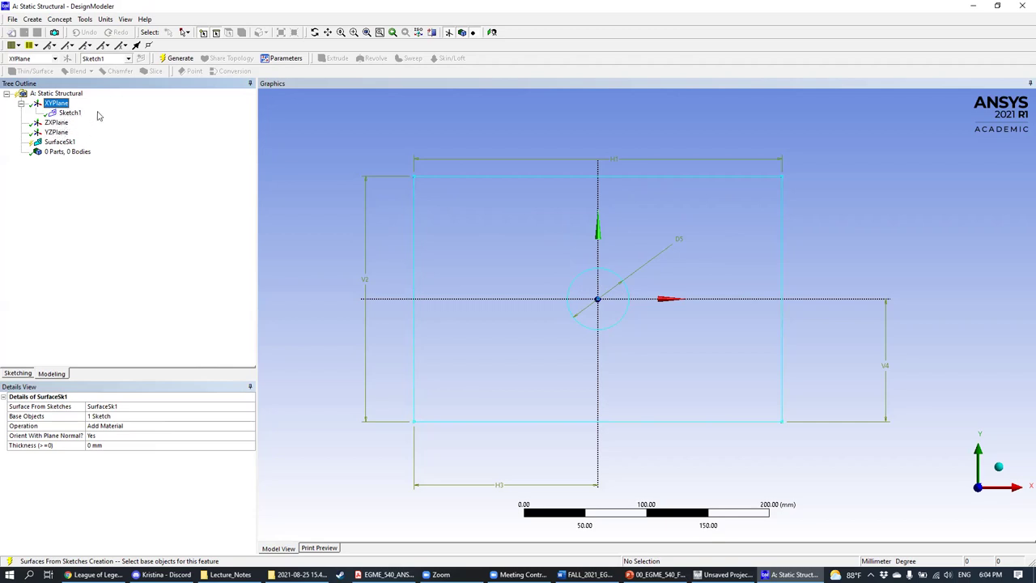
# Step: Reapply Sketch1 as the base object of the surface feature and generate the plate surface with its central hole
pyautogui.click(78, 141)
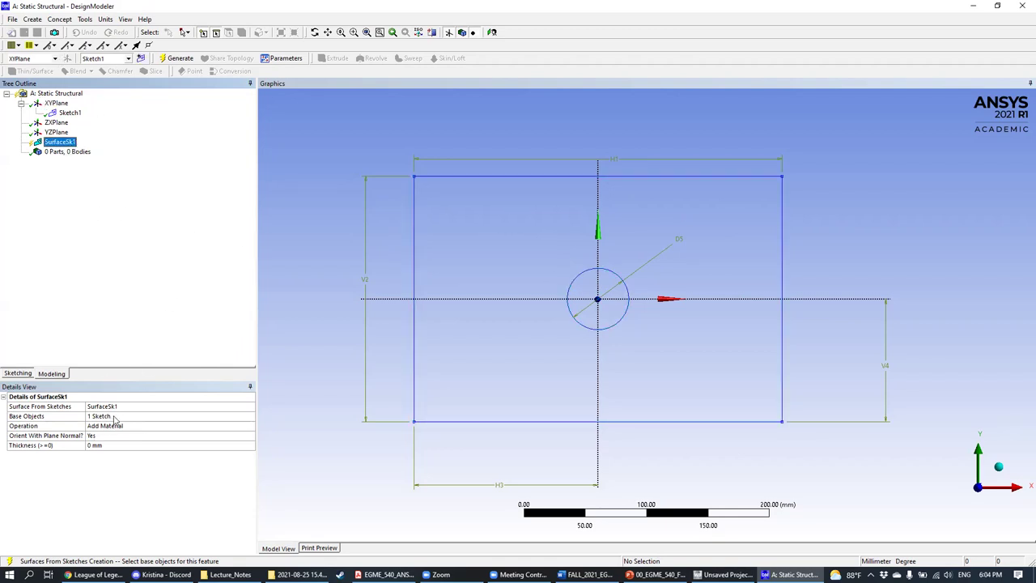
pyautogui.click(68, 113)
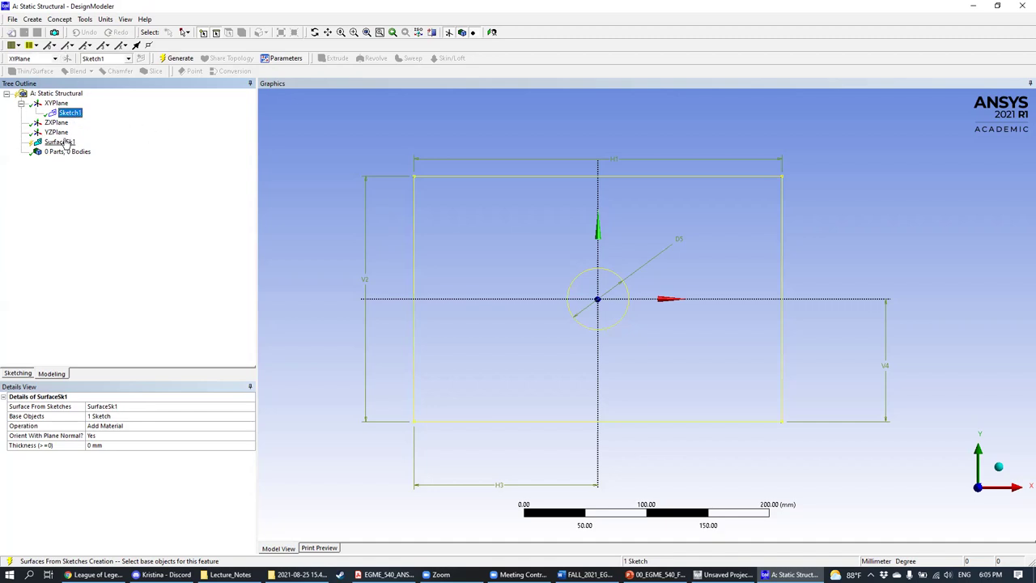
pyautogui.click(61, 143)
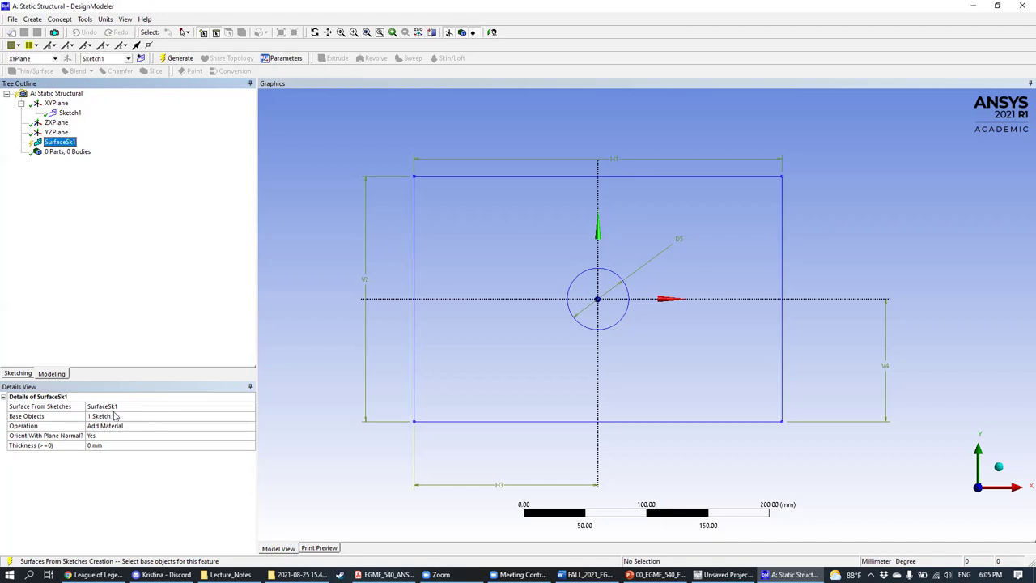
pyautogui.click(71, 113)
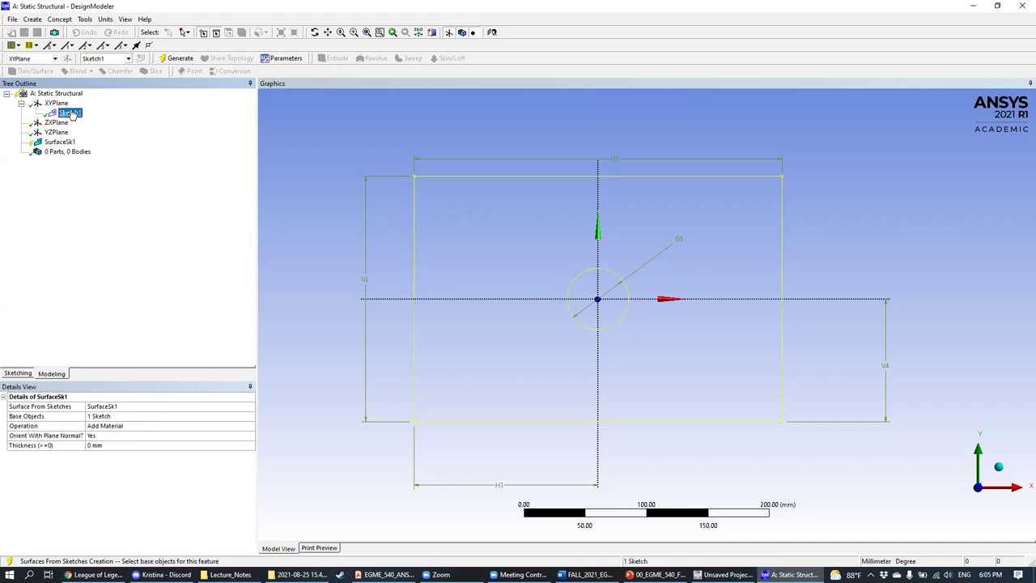
pyautogui.click(130, 417)
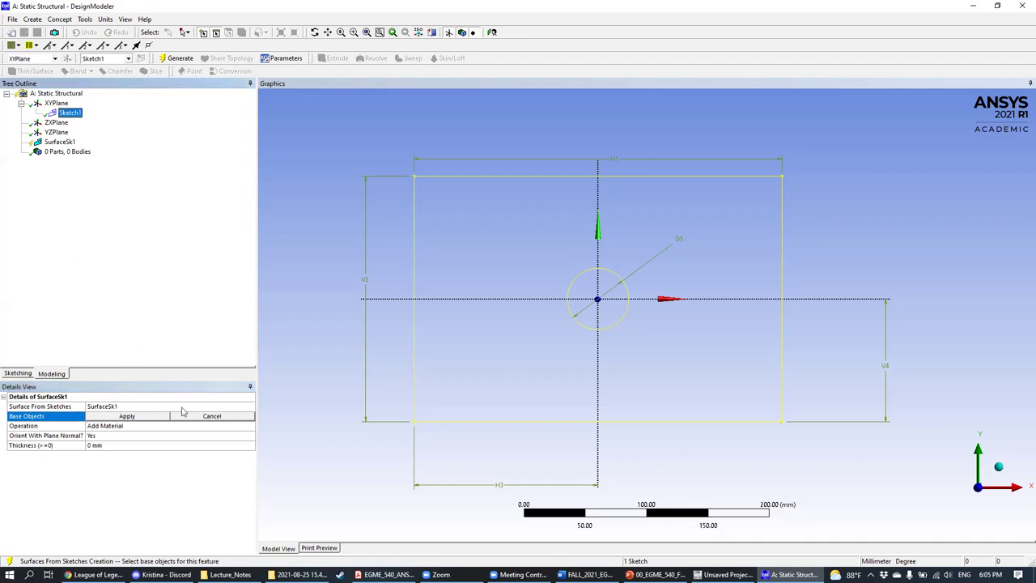
pyautogui.click(129, 416)
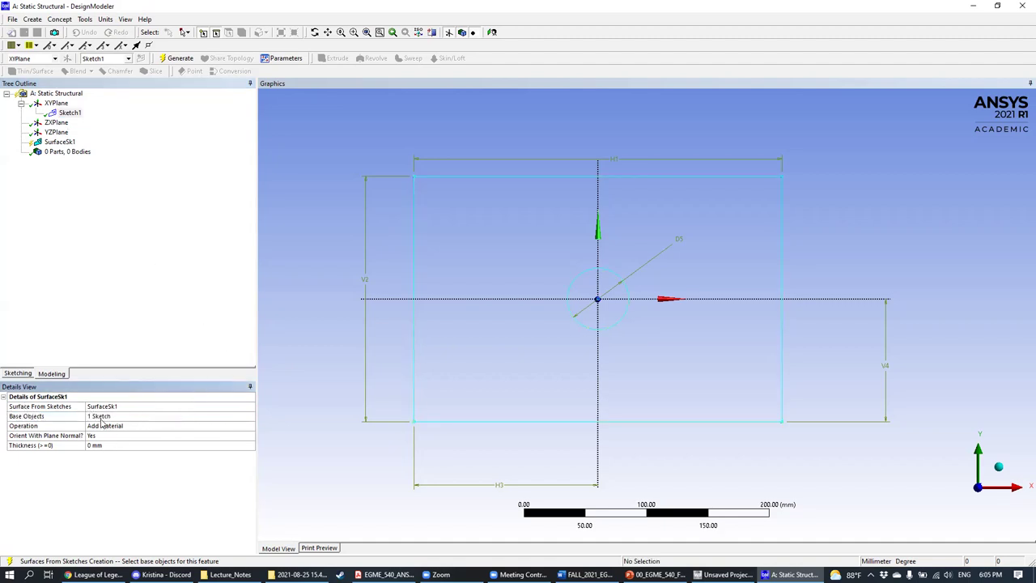
pyautogui.click(180, 58)
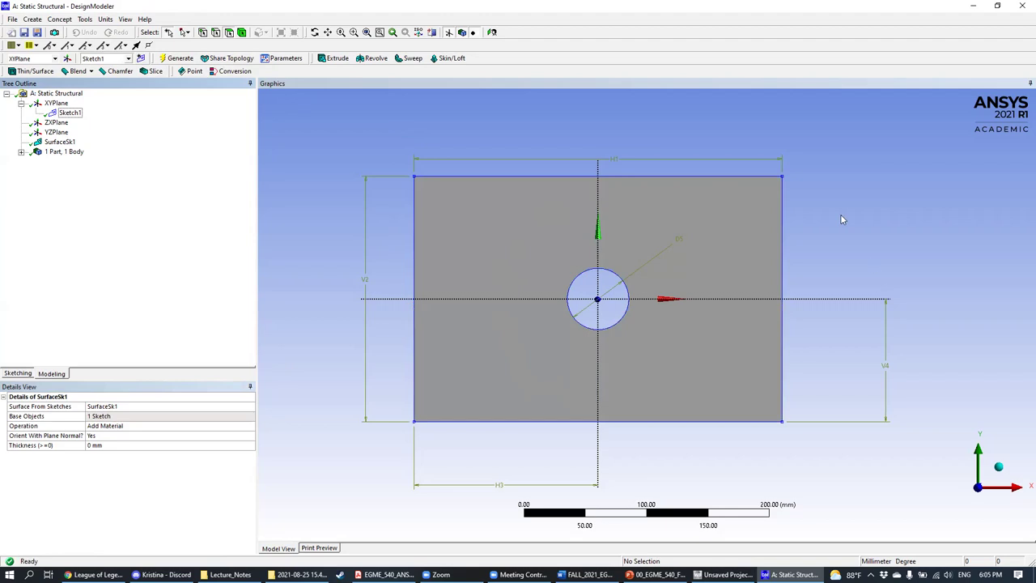
pyautogui.moveTo(839, 212); pyautogui.dragTo(782, 228, button='middle')
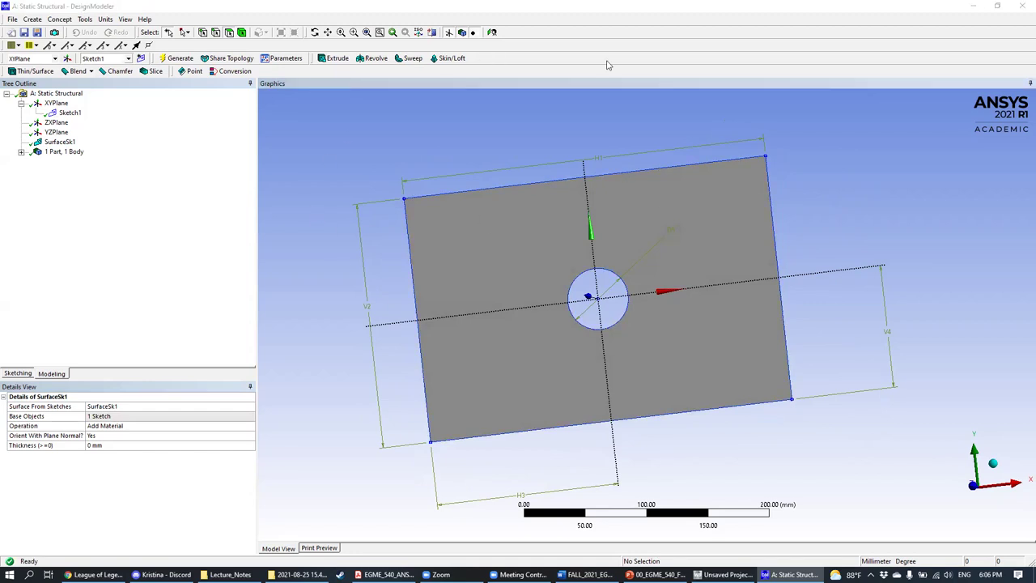
pyautogui.doubleClick(172, 10)
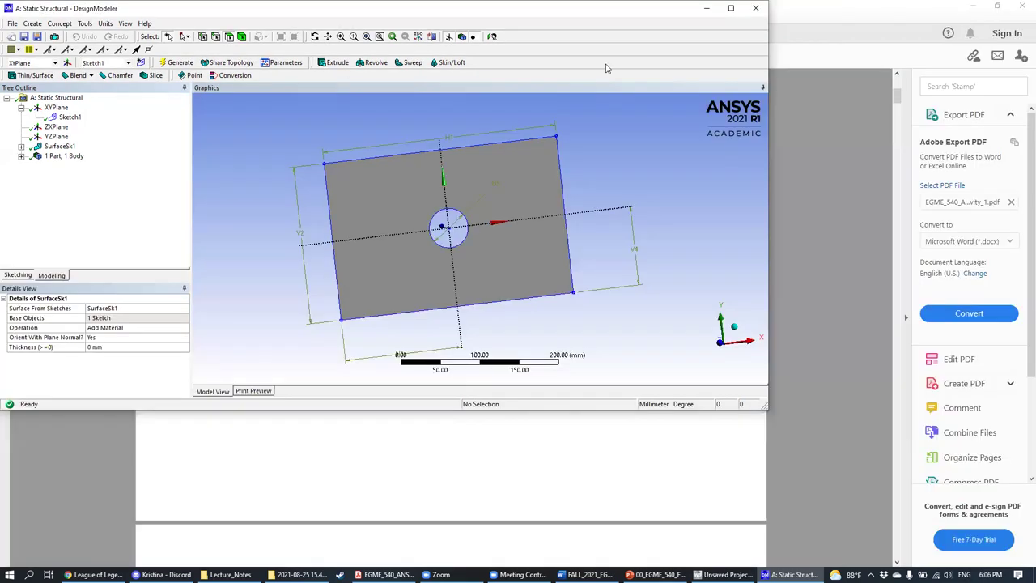
pyautogui.moveTo(247, 14); pyautogui.dragTo(334, 98)
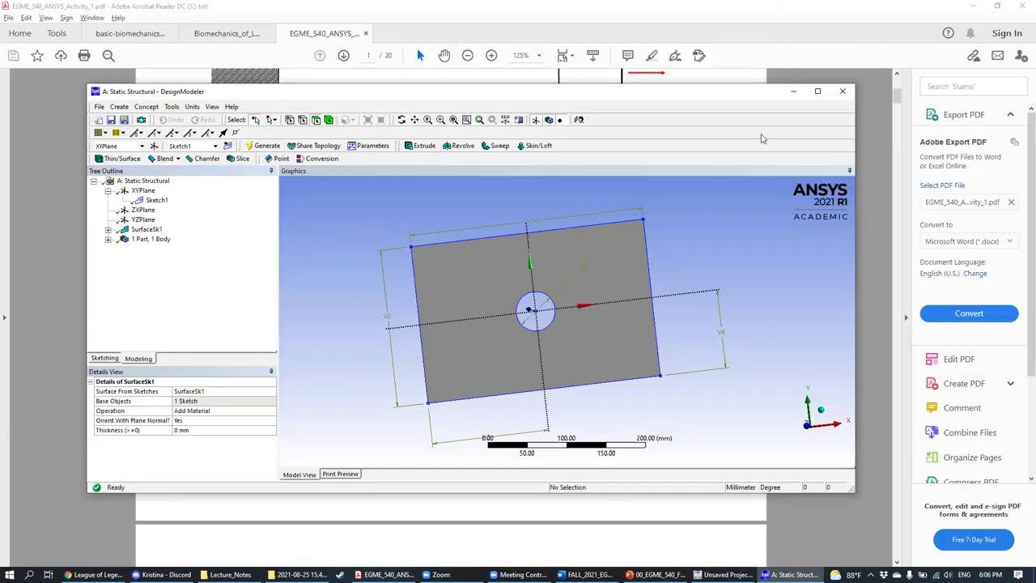
pyautogui.click(817, 91)
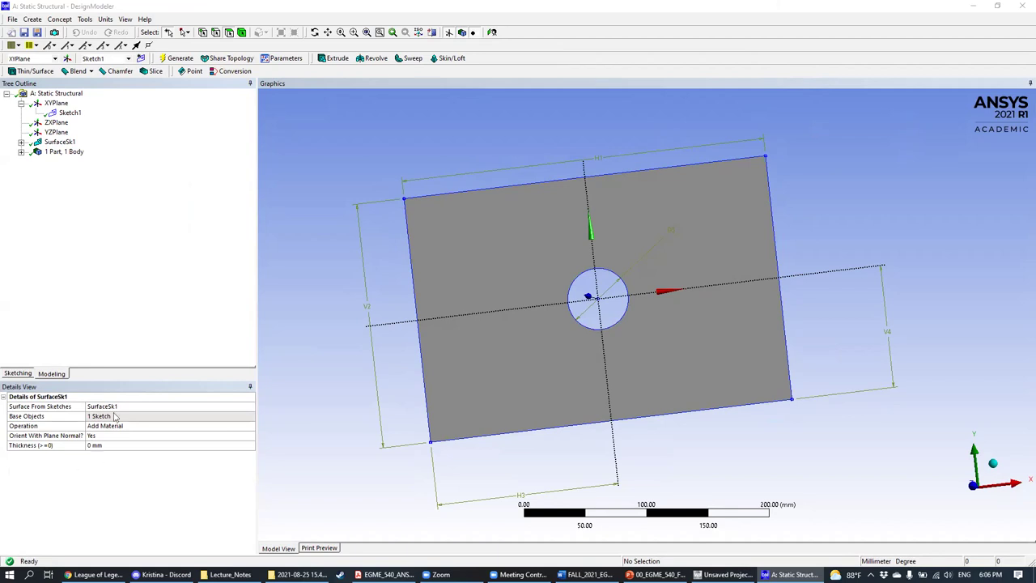
# Step: Inspect the generated plate surface from different angles and open its thickness value for editing
pyautogui.moveTo(849, 187); pyautogui.dragTo(785, 196, button='middle')
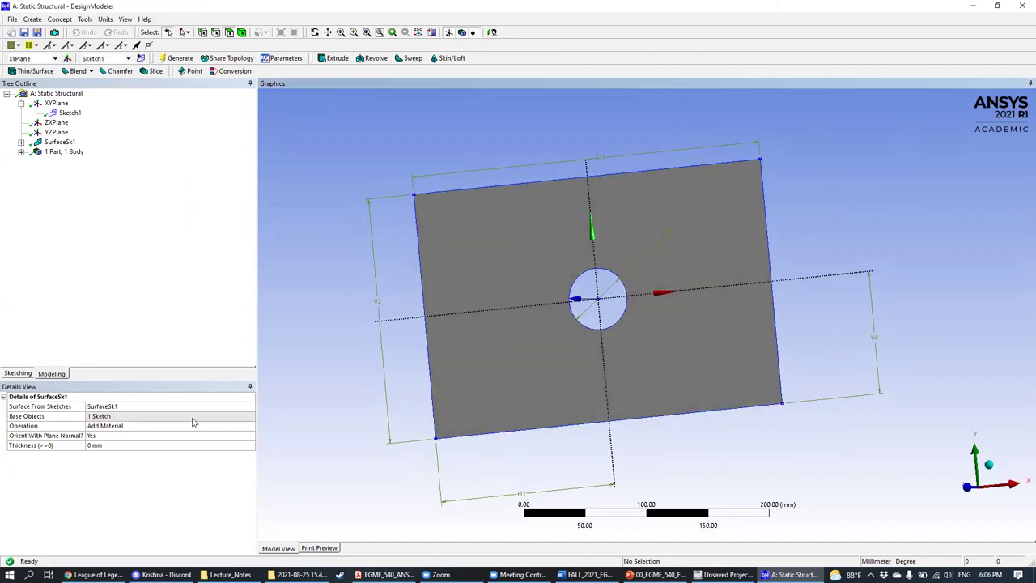
pyautogui.click(106, 445)
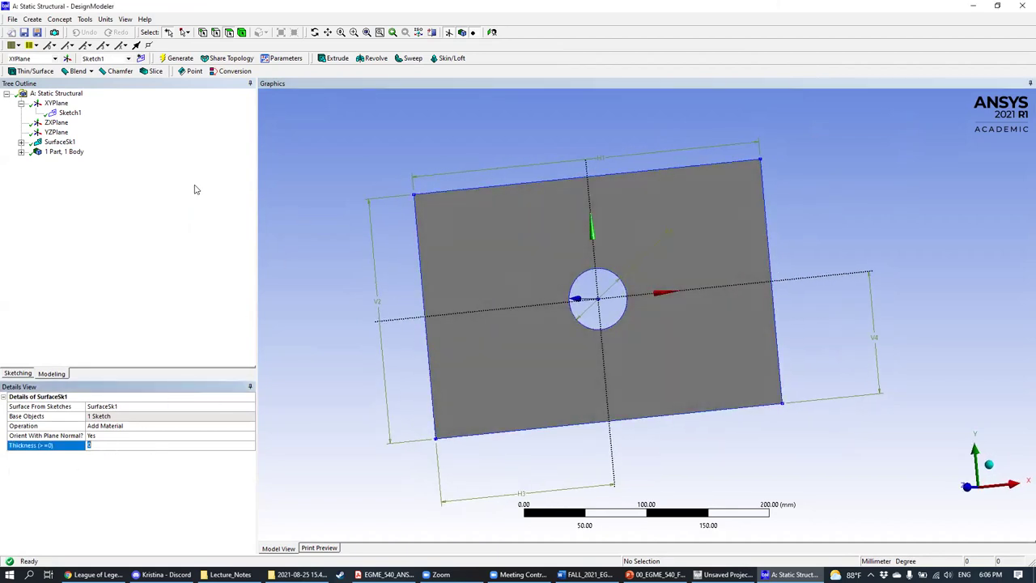
pyautogui.moveTo(842, 203); pyautogui.dragTo(856, 231, button='middle')
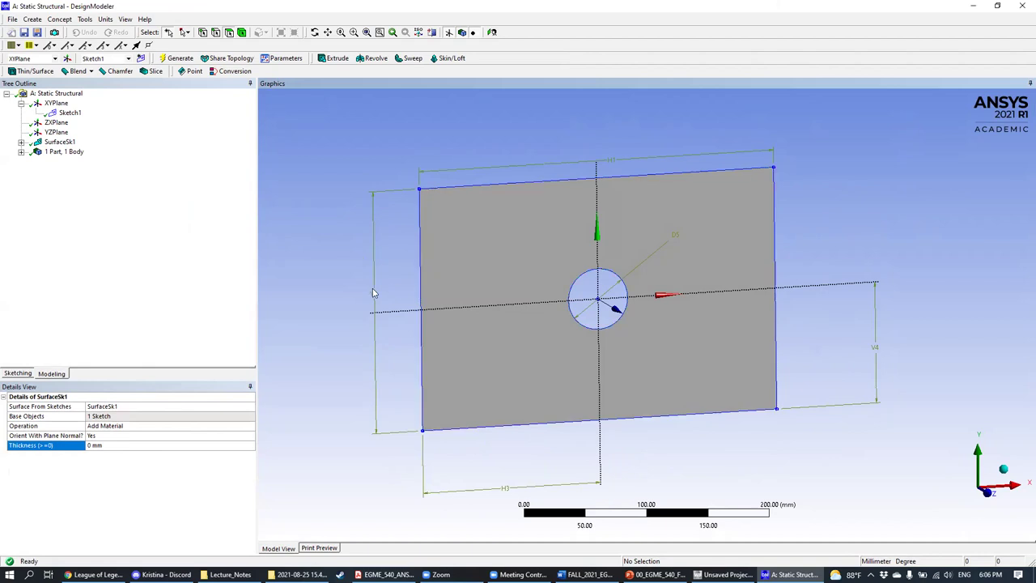
pyautogui.click(135, 446)
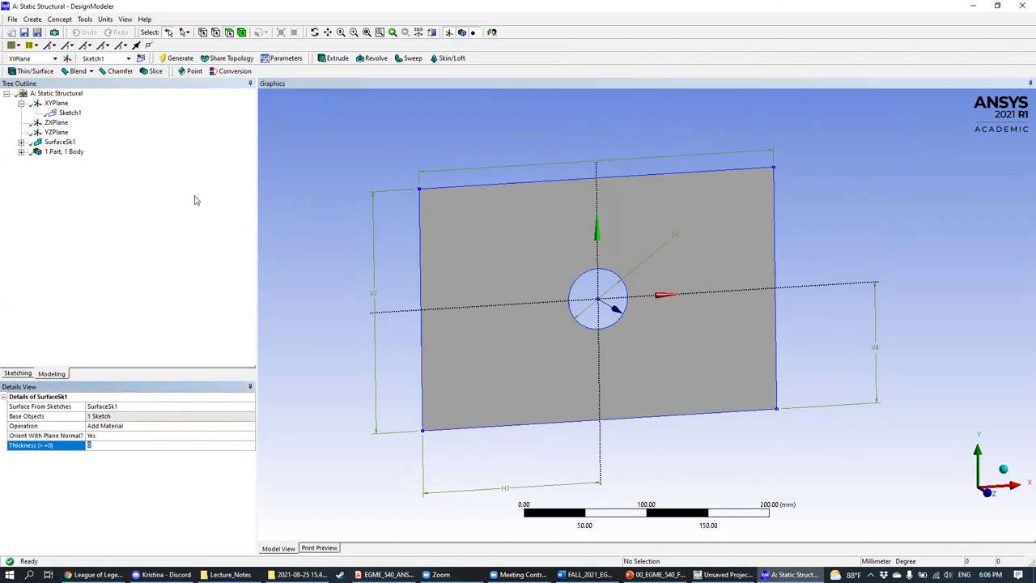
pyautogui.moveTo(903, 183); pyautogui.dragTo(773, 172, button='middle')
pyautogui.click(120, 445)
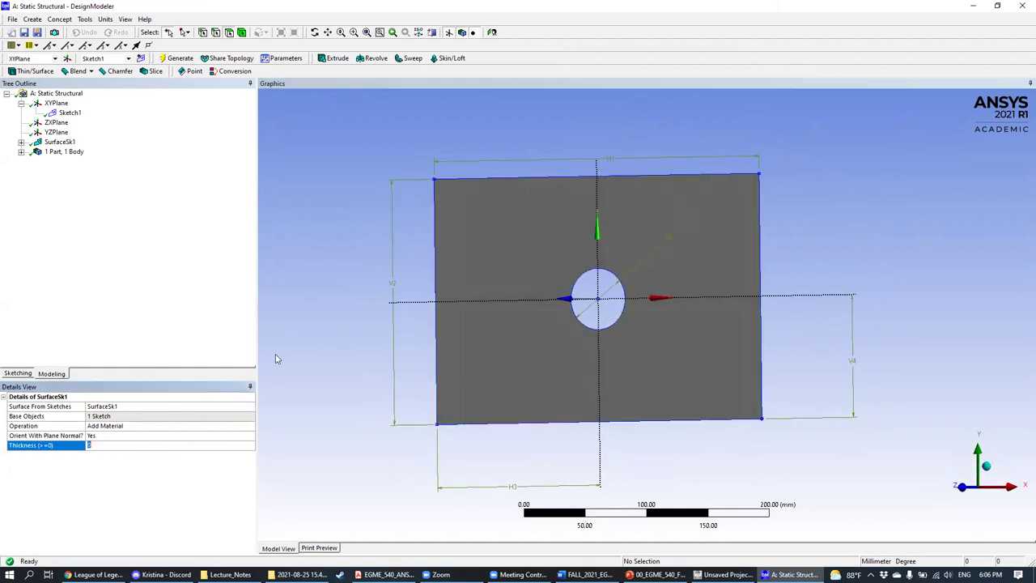
# Step: Set the plate surface's thickness to 5 mm and regenerate the model
pyautogui.write('5')
pyautogui.press('Return')
pyautogui.click(167, 59)
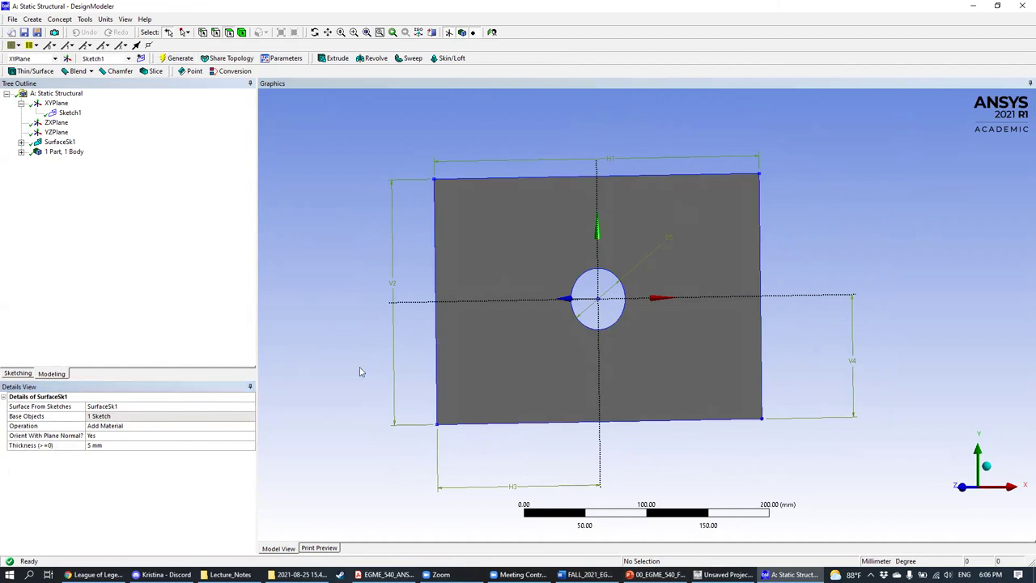
pyautogui.moveTo(670, 238)
pyautogui.mouseDown(button='middle')
pyautogui.moveTo(814, 236)
pyautogui.moveTo(730, 244)
pyautogui.moveTo(656, 231)
pyautogui.mouseUp(button='middle')
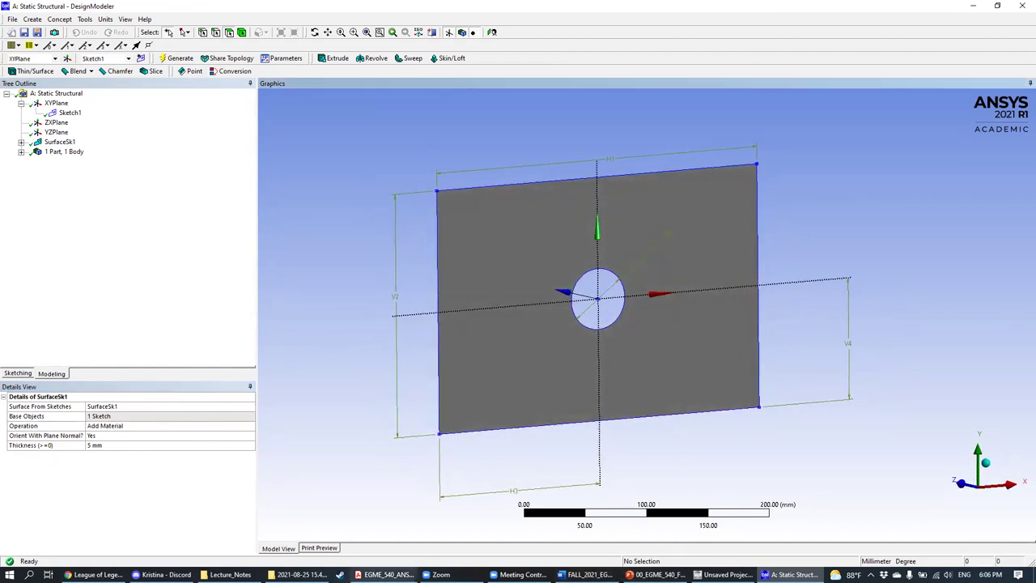
# Step: Review the plate parameter table in the assignment PDF and the Specifying Material Properties slide in PowerPoint
pyautogui.hotkey('alt', 'Tab')
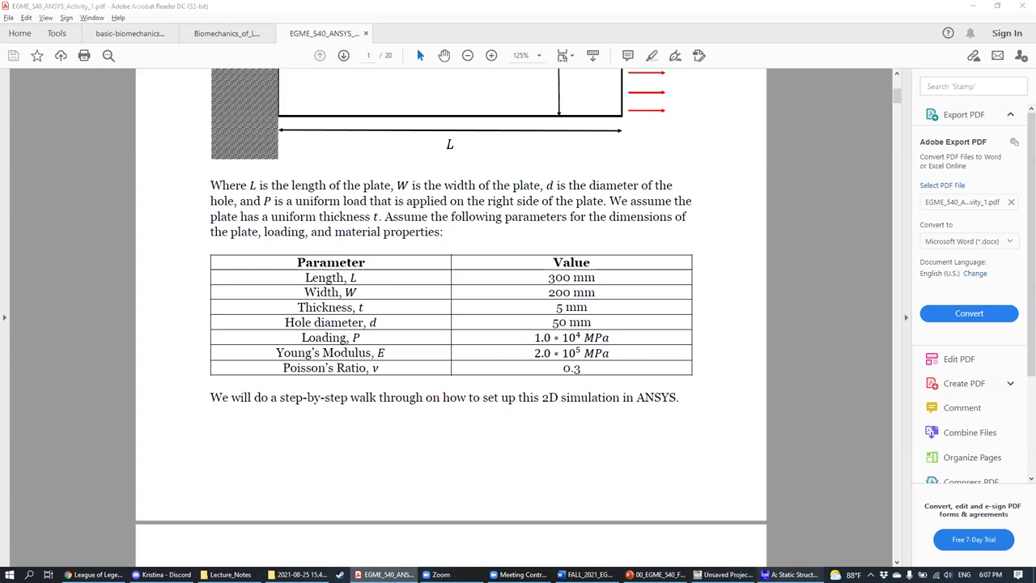
pyautogui.click(789, 574)
pyautogui.moveTo(435, 182); pyautogui.dragTo(571, 142, button='middle')
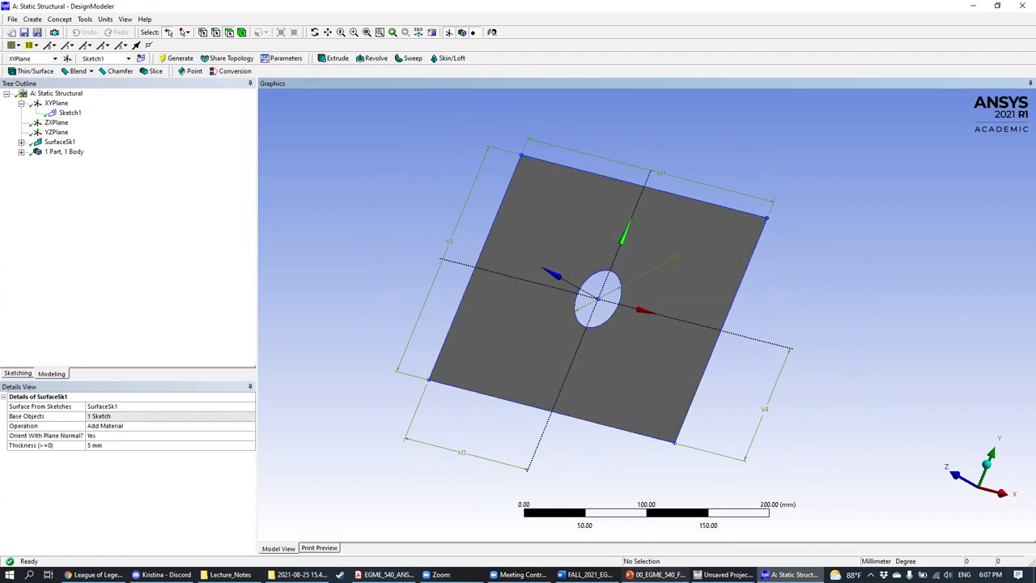
pyautogui.click(655, 574)
pyautogui.click(62, 433)
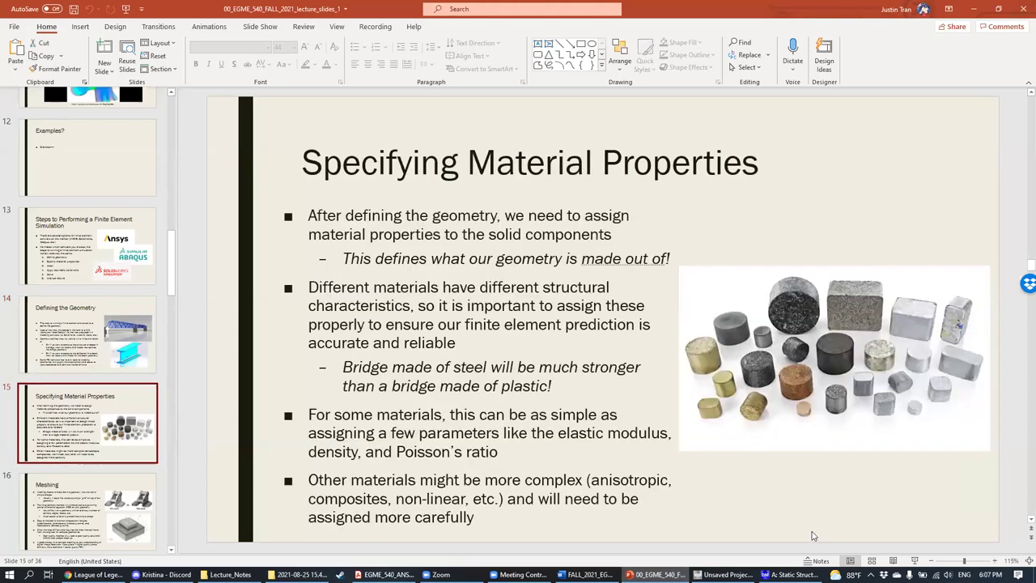
# Step: Return to DesignModeler and inspect the SurfaceSk1 feature and Sketch1 of the plate
pyautogui.click(789, 574)
pyautogui.moveTo(612, 289); pyautogui.dragTo(640, 310, button='middle')
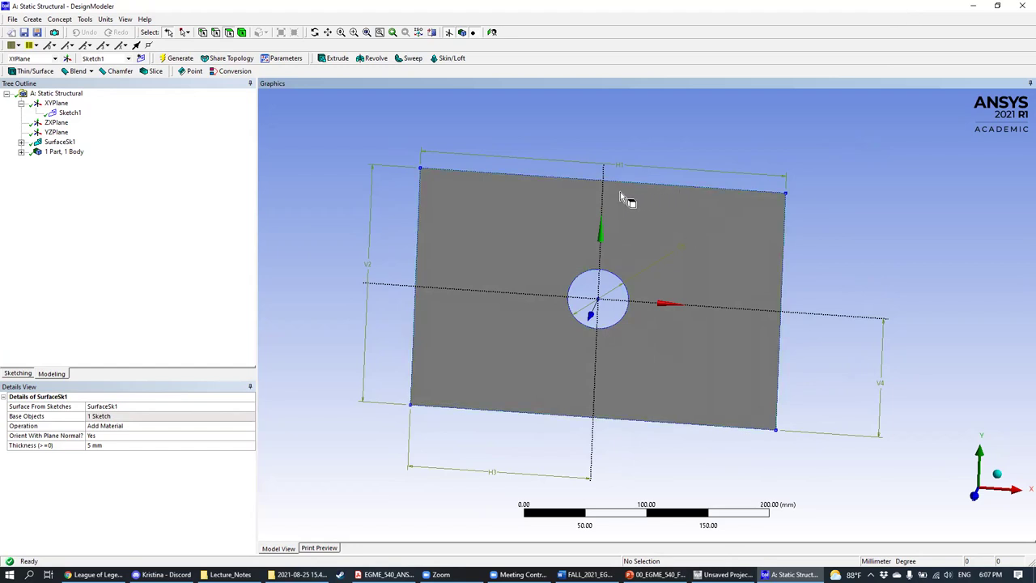
pyautogui.click(60, 141)
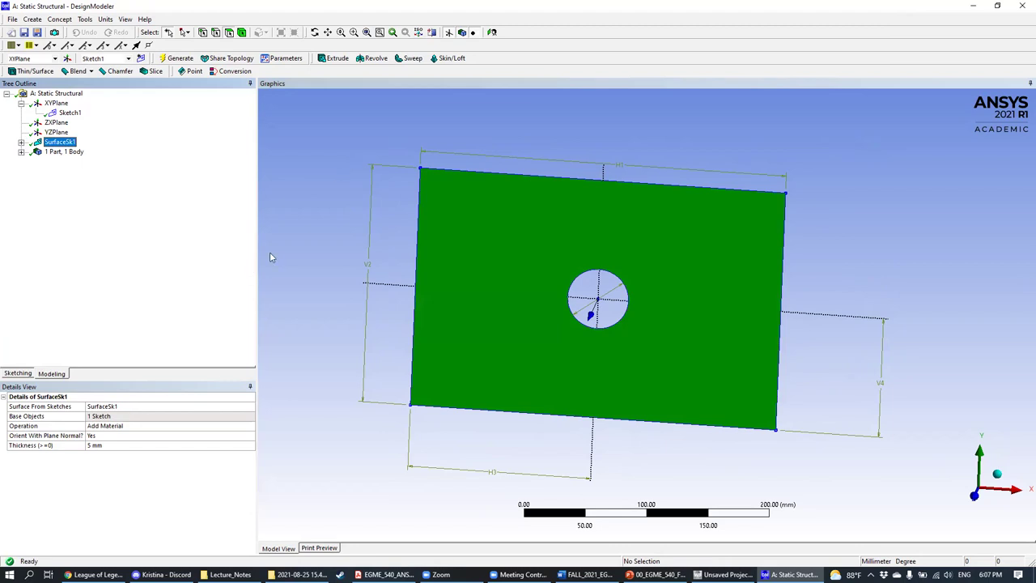
pyautogui.click(69, 112)
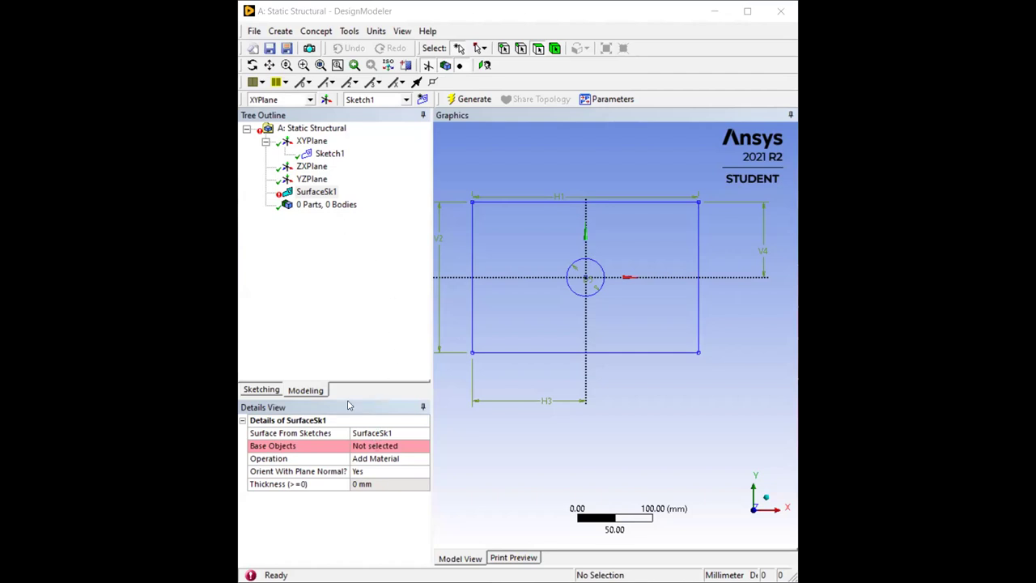
# Step: Delete the SurfaceSk1 feature that has no base object from the model tree and confirm the deletion
pyautogui.click(371, 447)
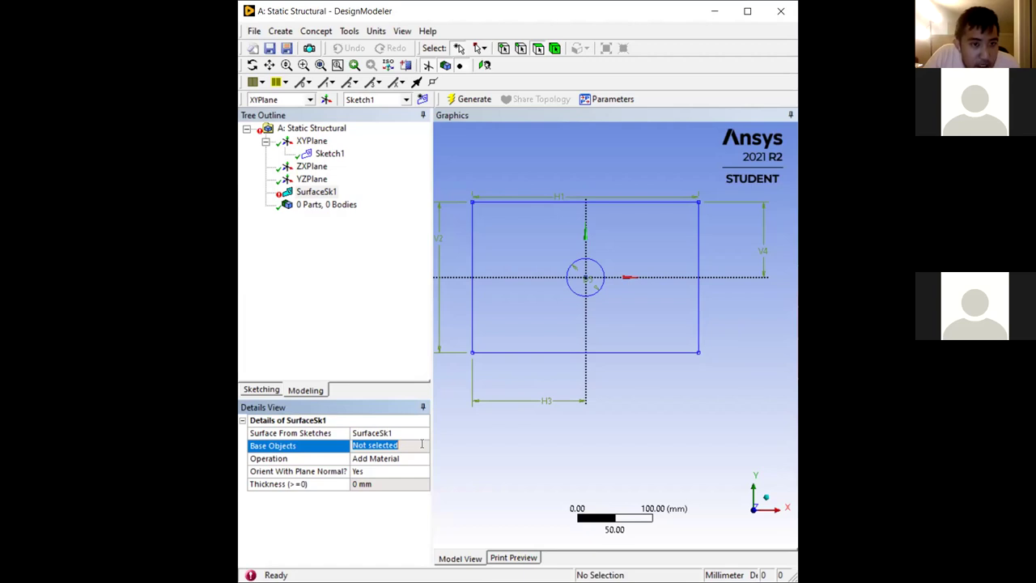
pyautogui.rightClick(308, 192)
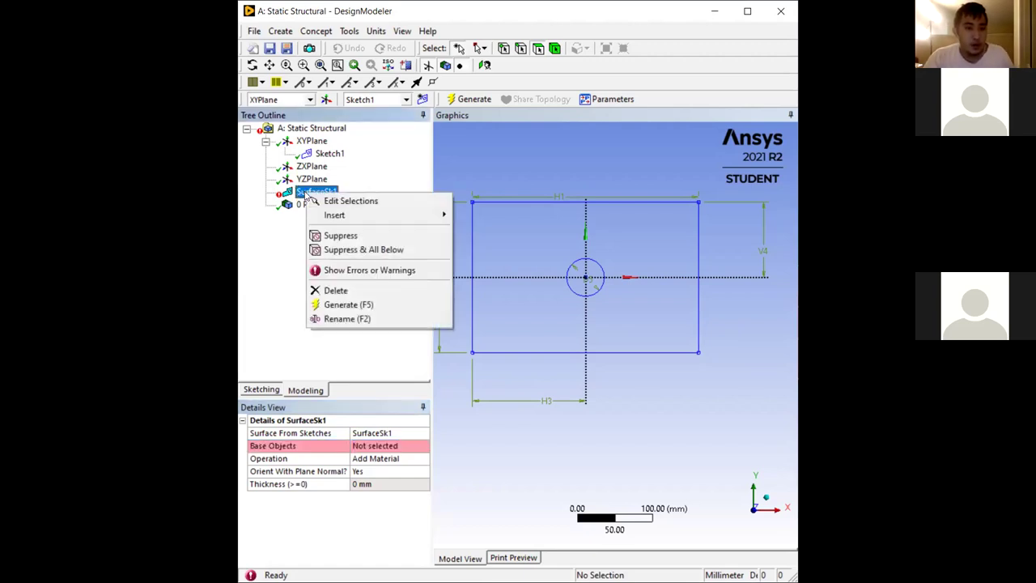
pyautogui.click(361, 292)
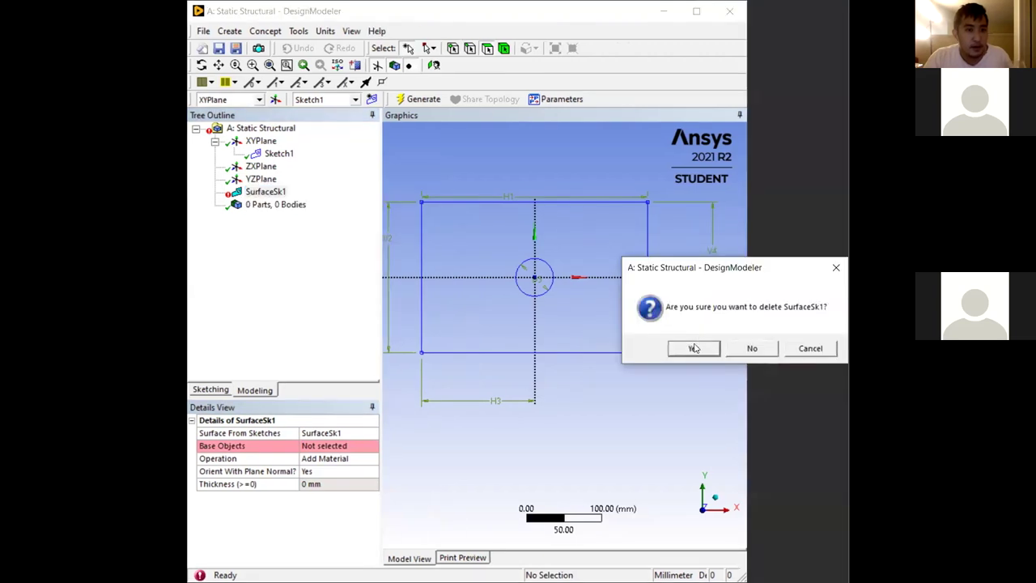
pyautogui.press('Return')
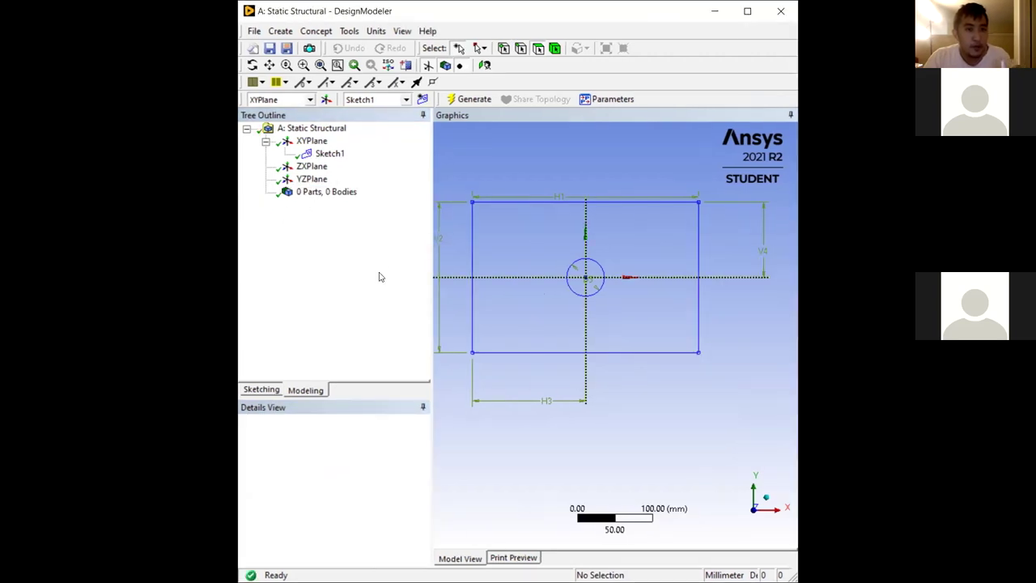
# Step: Create a new Surfaces From Sketches feature with Sketch1 as its base object and generate the plate surface
pyautogui.click(303, 32)
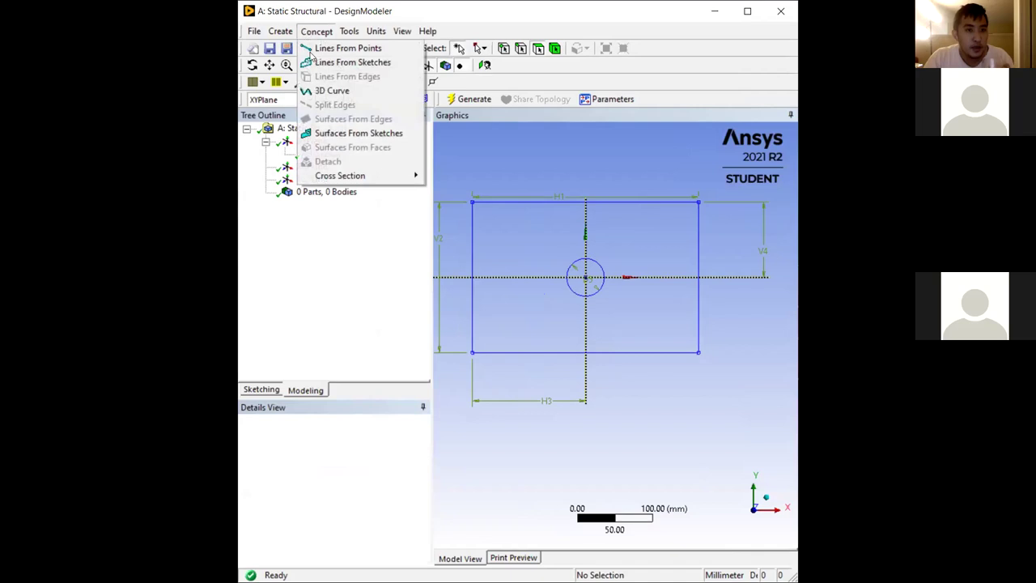
pyautogui.click(348, 132)
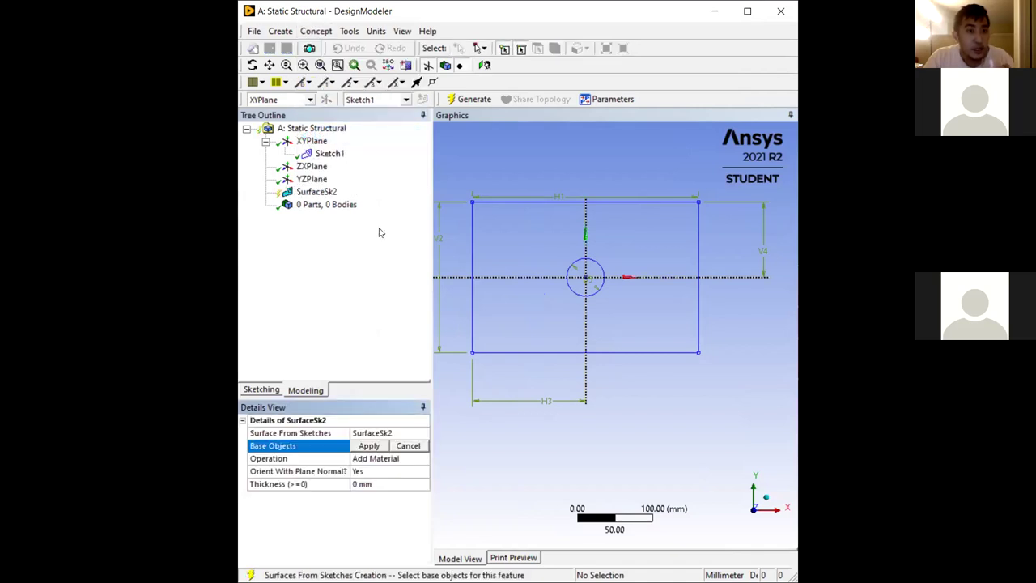
pyautogui.click(326, 154)
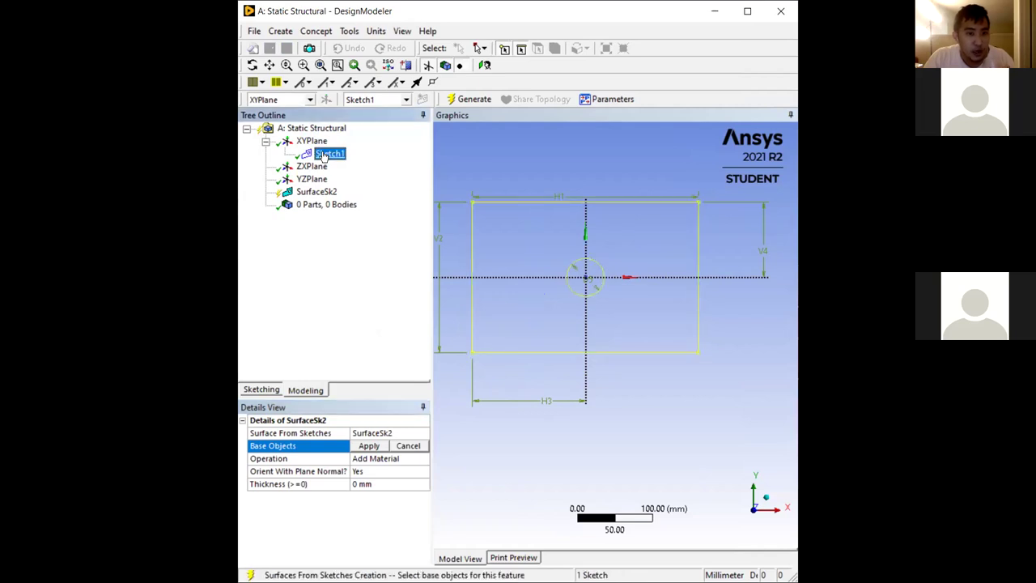
pyautogui.click(369, 446)
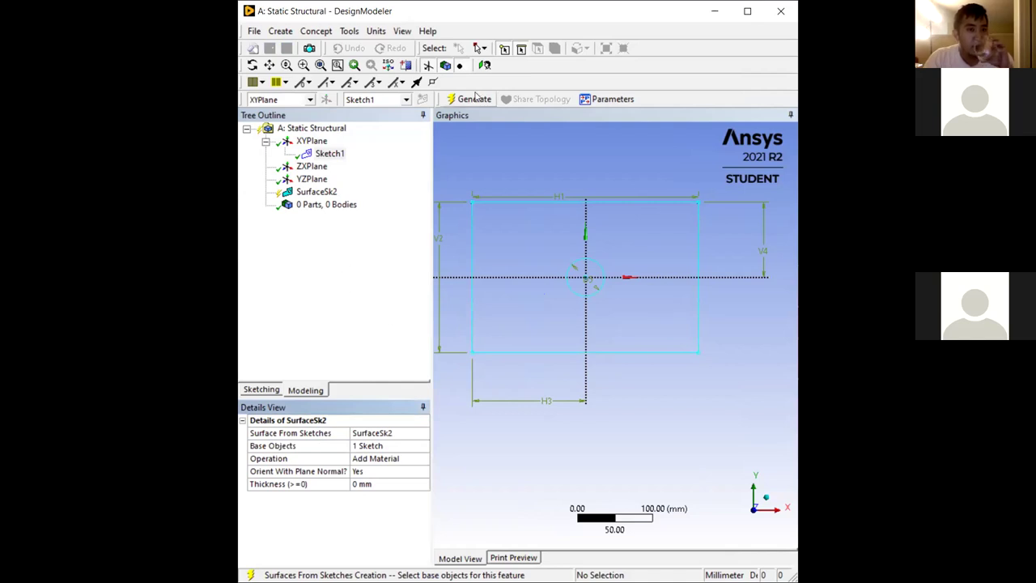
pyautogui.click(470, 98)
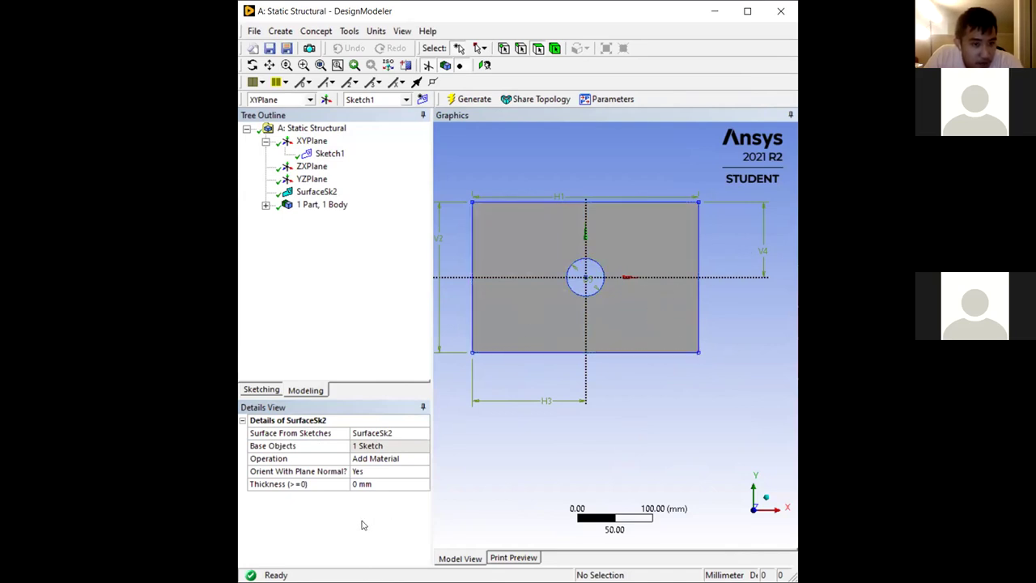
# Step: Set the new surface feature's thickness to 5 mm and regenerate the model
pyautogui.click(360, 484)
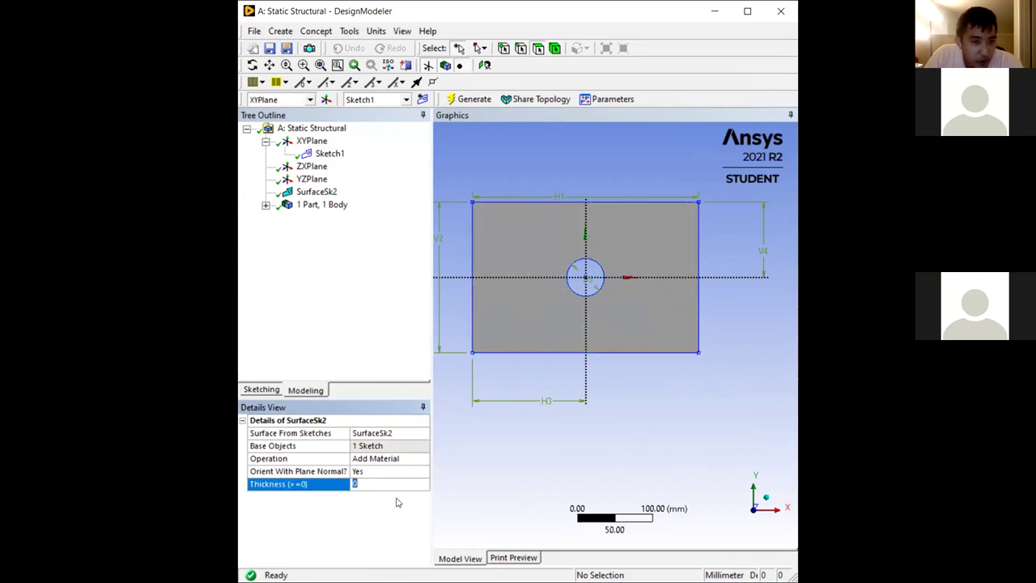
pyautogui.write('5')
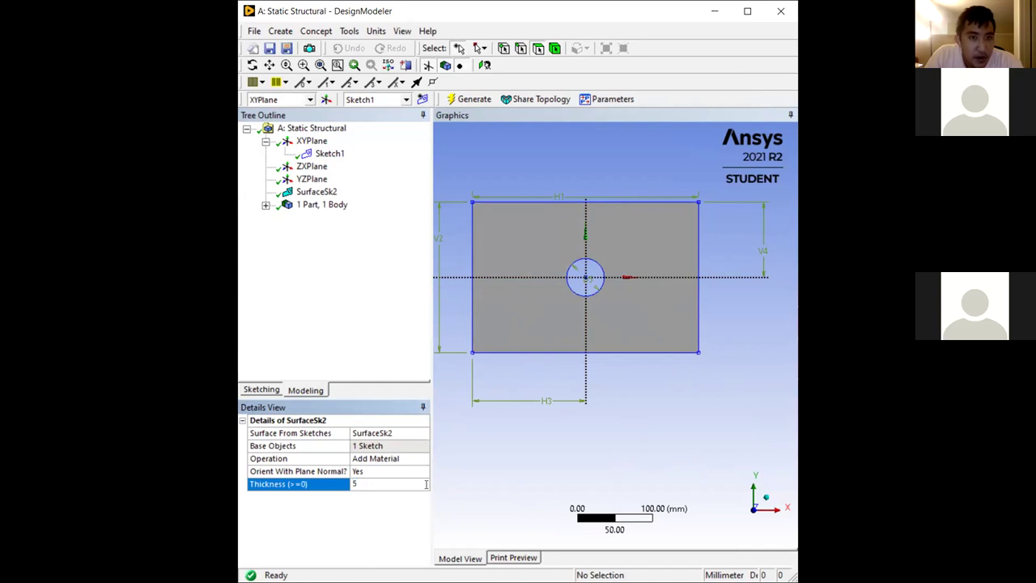
pyautogui.press('Return')
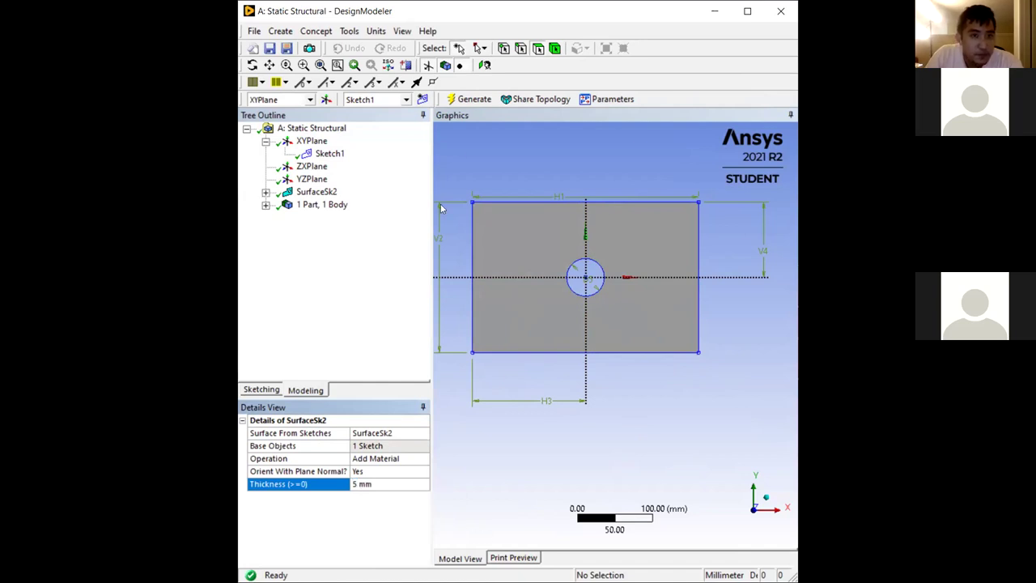
pyautogui.click(461, 98)
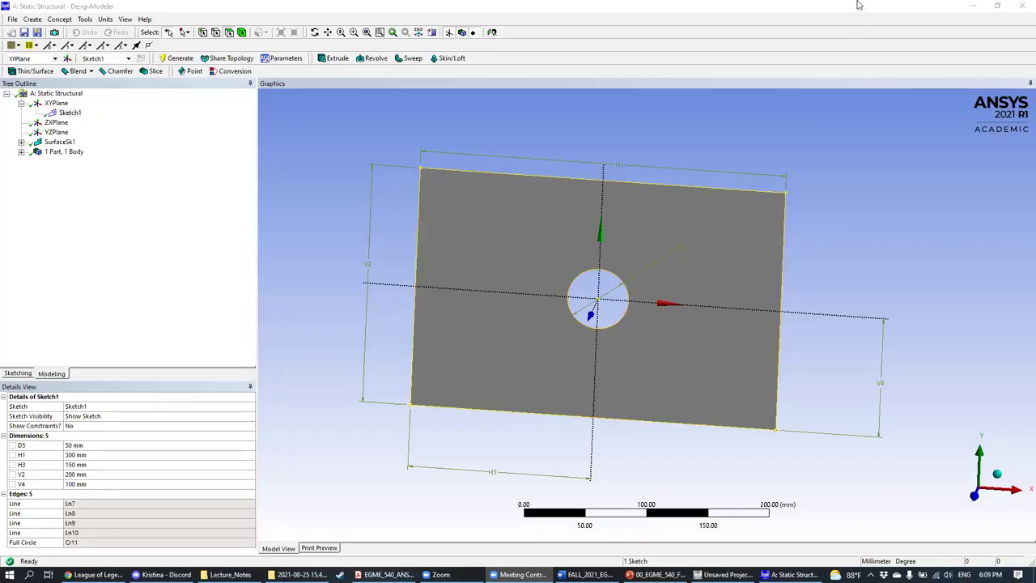
# Step: Close the DesignModeler geometry and return to the Workbench project schematic
pyautogui.click(263, 13)
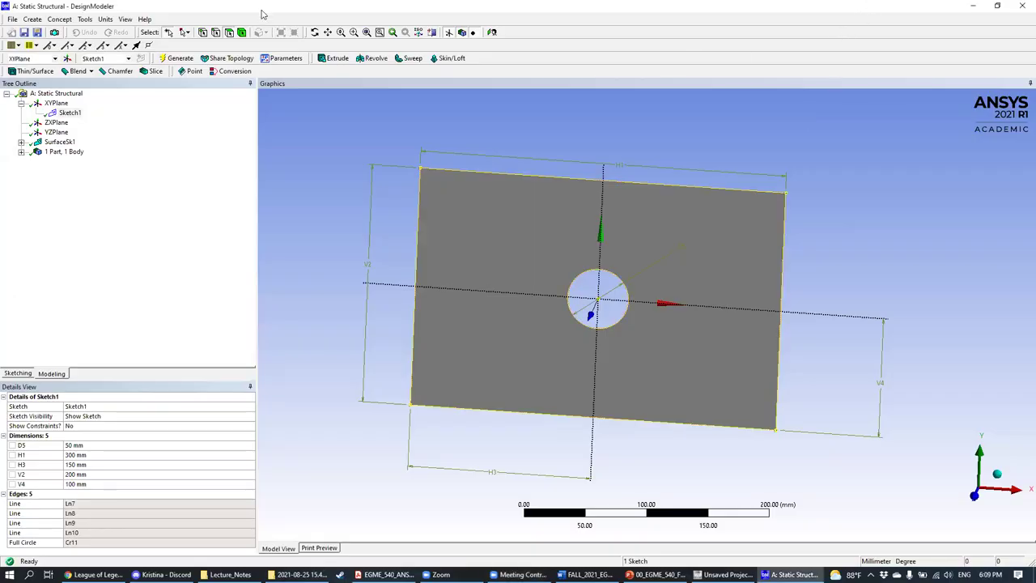
pyautogui.doubleClick(262, 12)
pyautogui.click(852, 102)
pyautogui.hotkey('alt', 'F4')
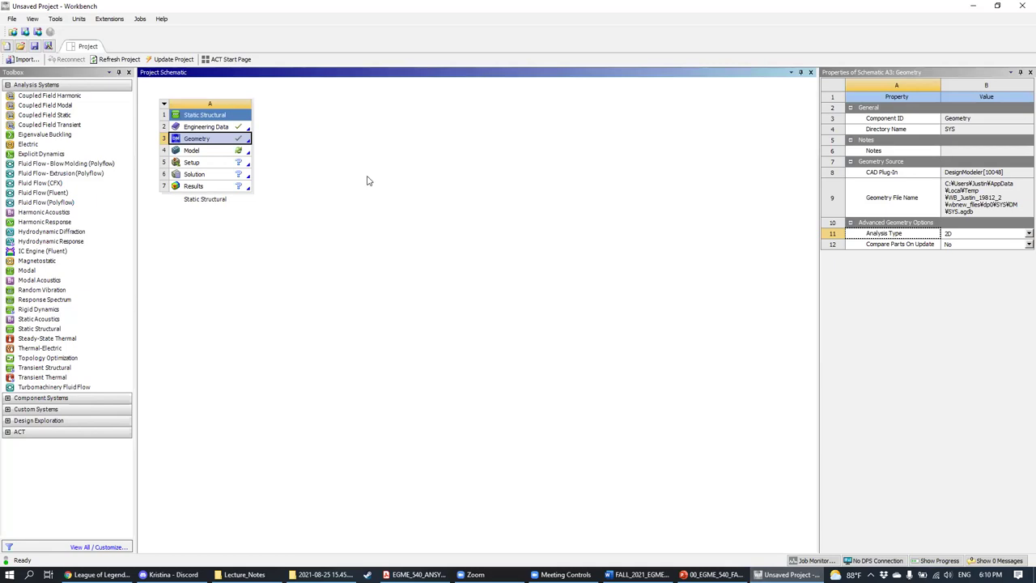
# Step: Review the Defining the Geometry and Specifying Material Properties slides in PowerPoint
pyautogui.click(712, 575)
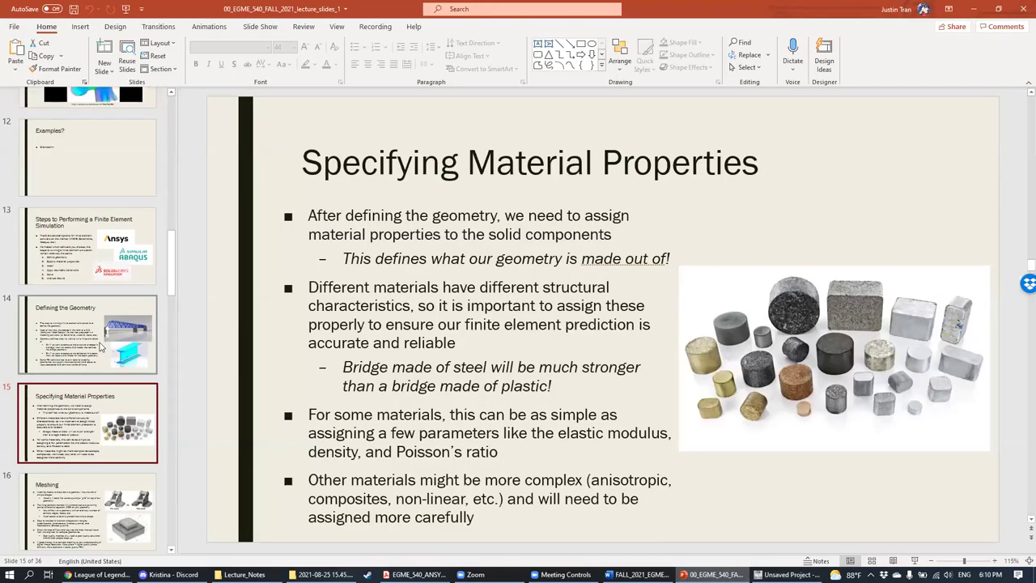
pyautogui.click(46, 359)
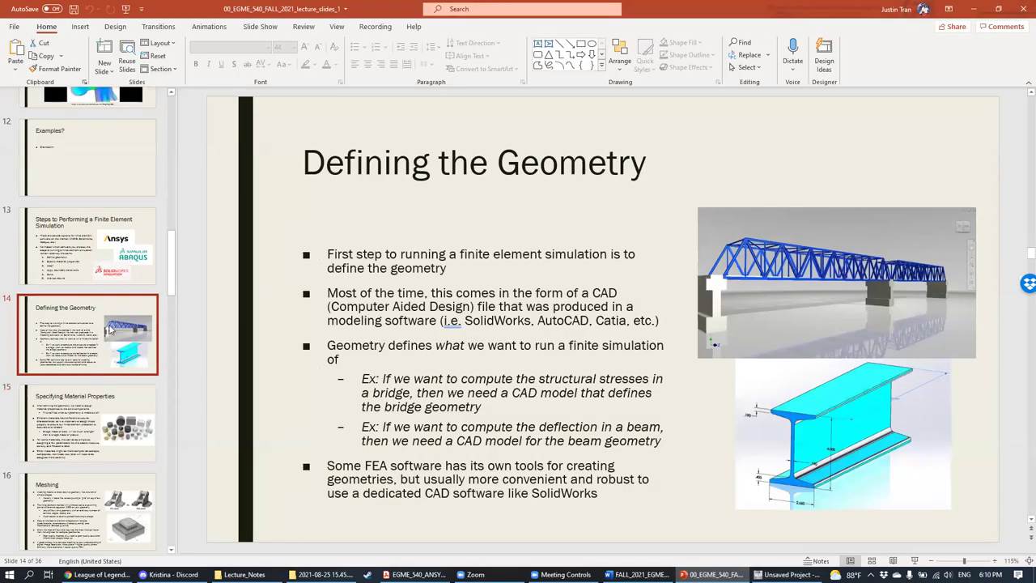
pyautogui.click(86, 416)
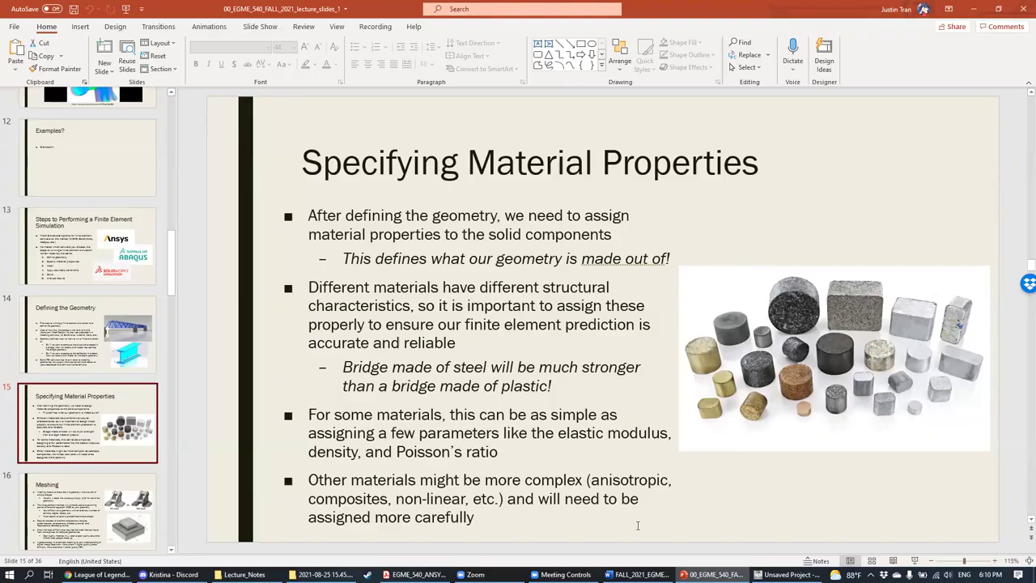
# Step: Look up Young's modulus and Poisson's ratio in the assignment PDF's parameter table and return to Workbench
pyautogui.hotkey('alt', 'Tab')
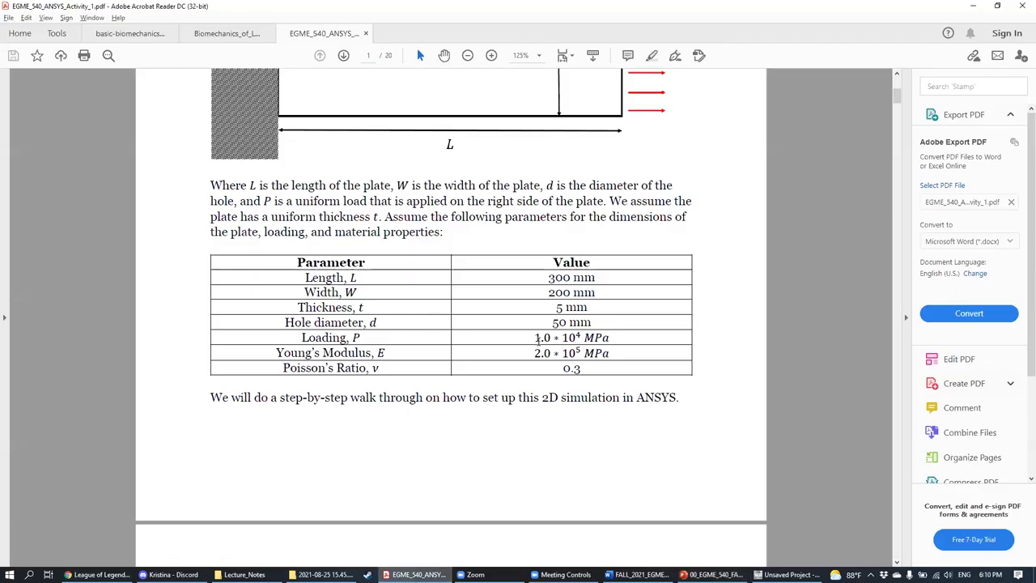
pyautogui.moveTo(536, 348); pyautogui.dragTo(627, 364)
pyautogui.click(562, 369)
pyautogui.moveTo(534, 350); pyautogui.dragTo(586, 369)
pyautogui.click(575, 373)
pyautogui.click(787, 574)
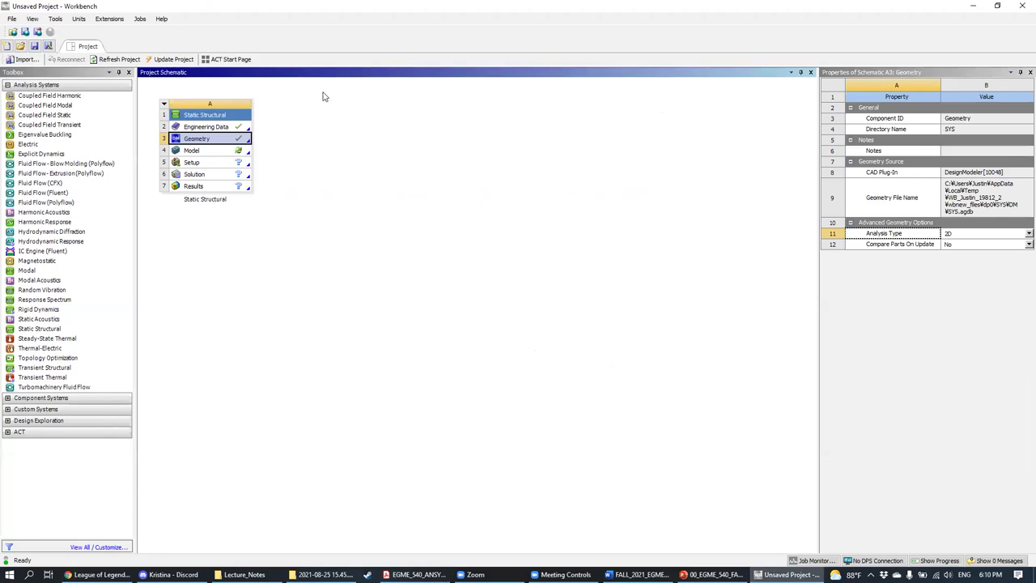
# Step: Open Engineering Data for the Static Structural system and expand Structural Steel's Isotropic Elasticity properties
pyautogui.click(204, 127)
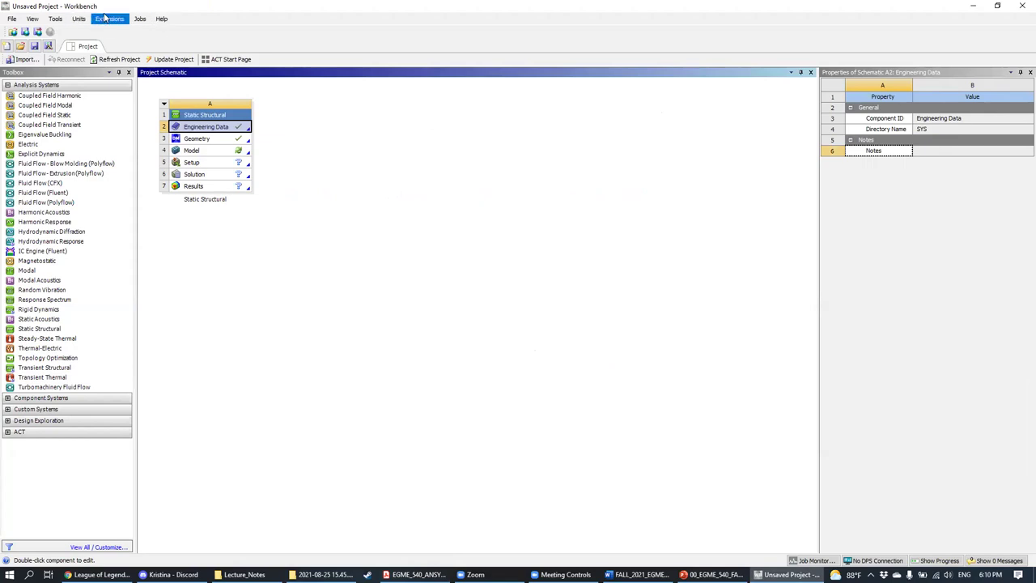
pyautogui.doubleClick(209, 127)
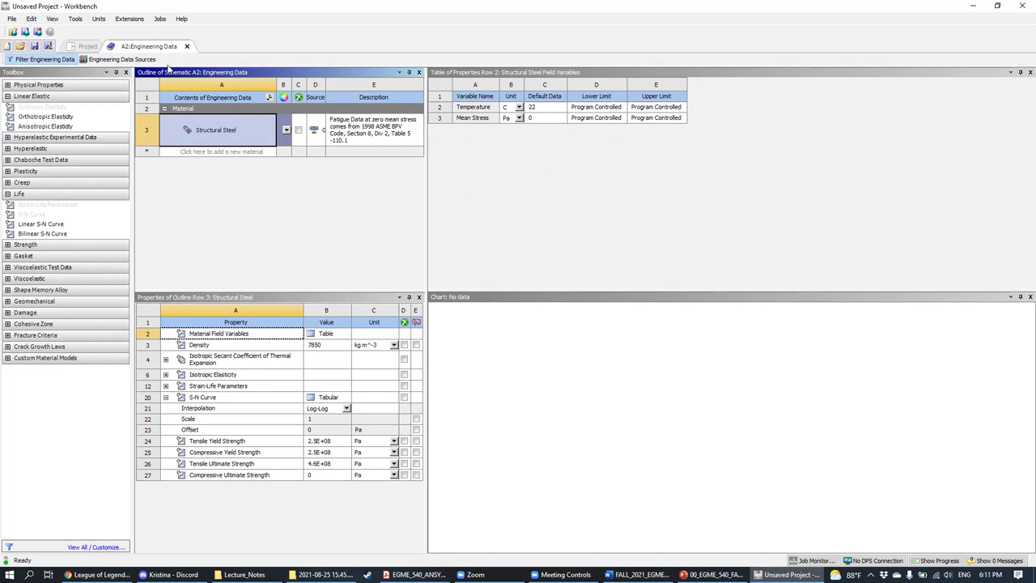
pyautogui.click(165, 375)
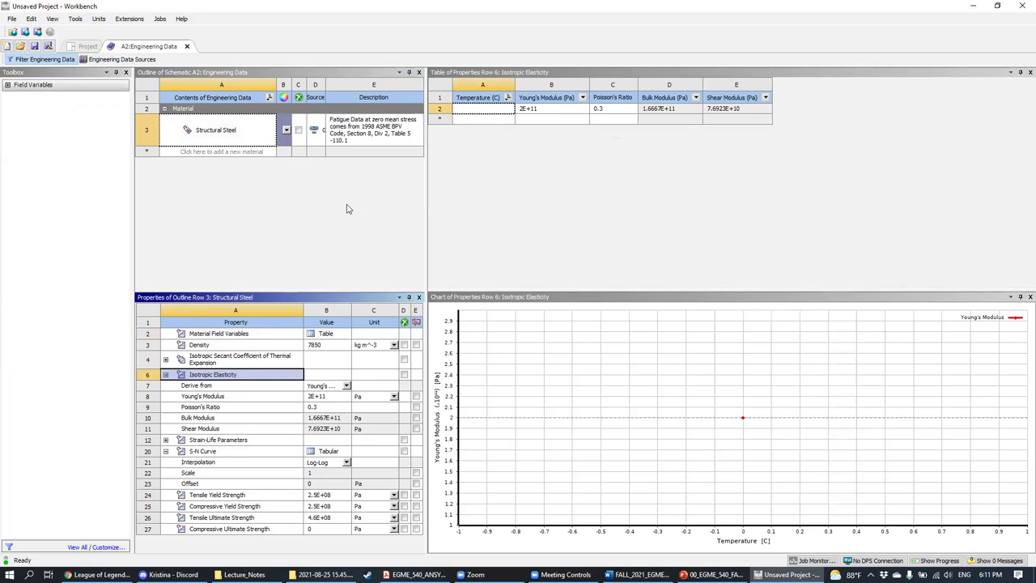
# Step: Examine Structural Steel's Young's modulus unit options and compare the elastic properties with the assignment PDF's parameter table
pyautogui.click(226, 130)
pyautogui.click(227, 131)
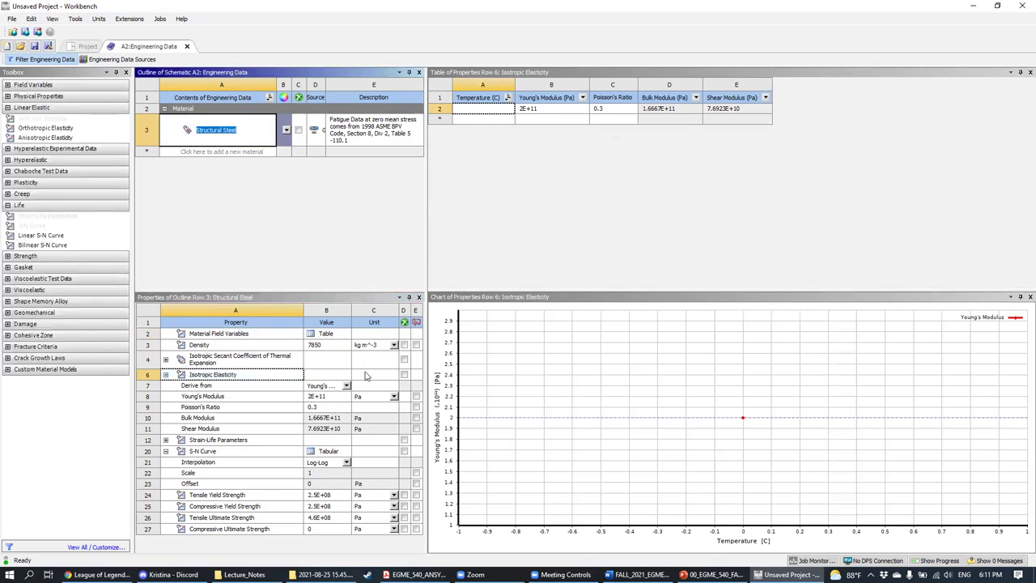
pyautogui.click(386, 396)
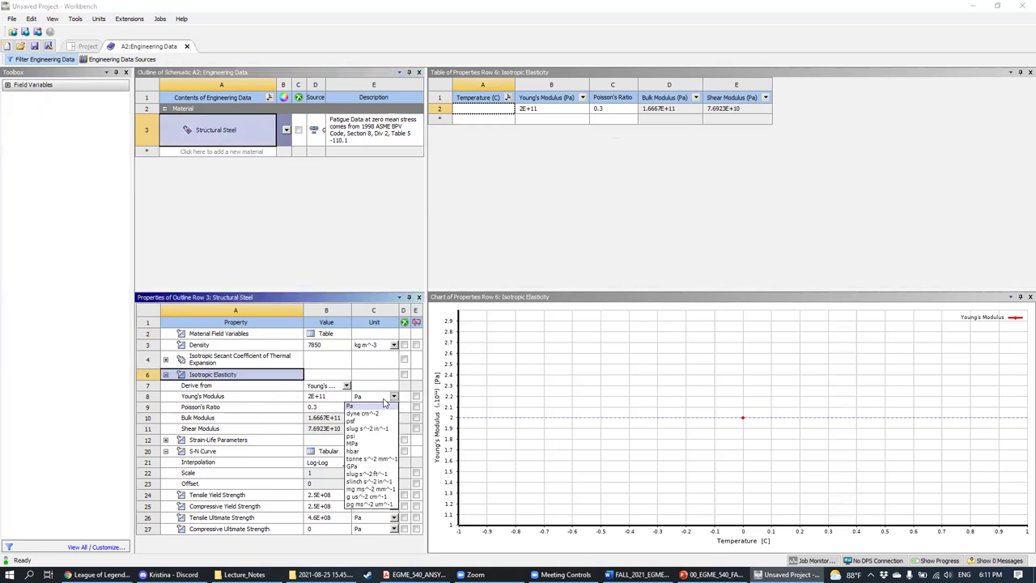
pyautogui.hotkey('alt', 'Tab')
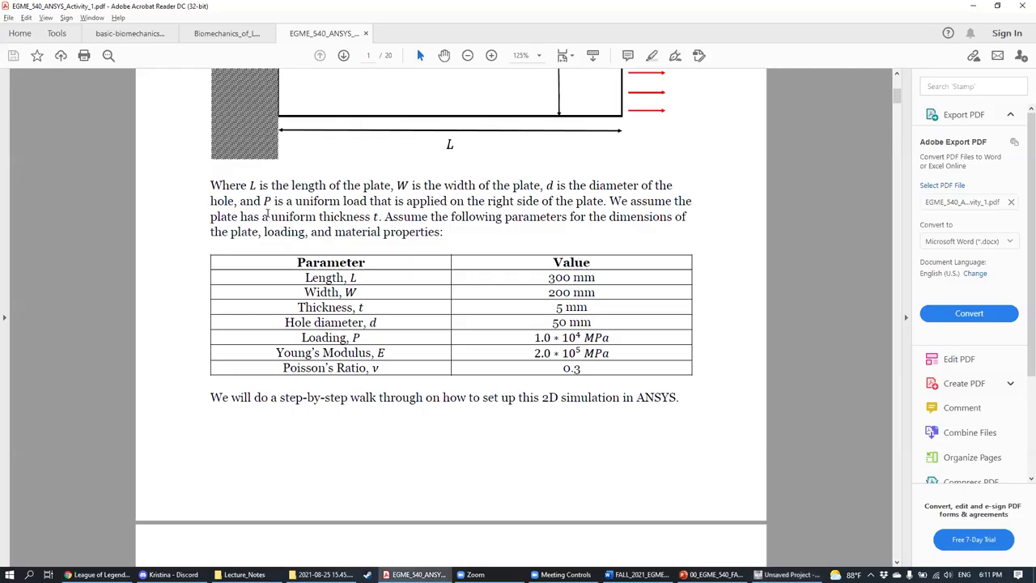
pyautogui.click(787, 574)
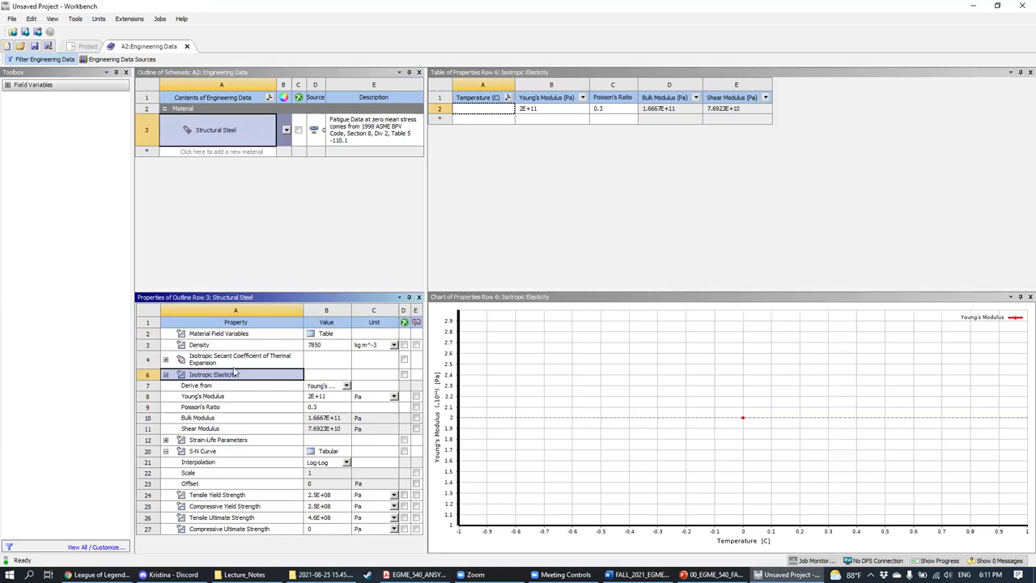
# Step: Review the Isotropic Elasticity group of Structural Steel, examining its Young's Modulus and Poisson's Ratio entries
pyautogui.click(165, 375)
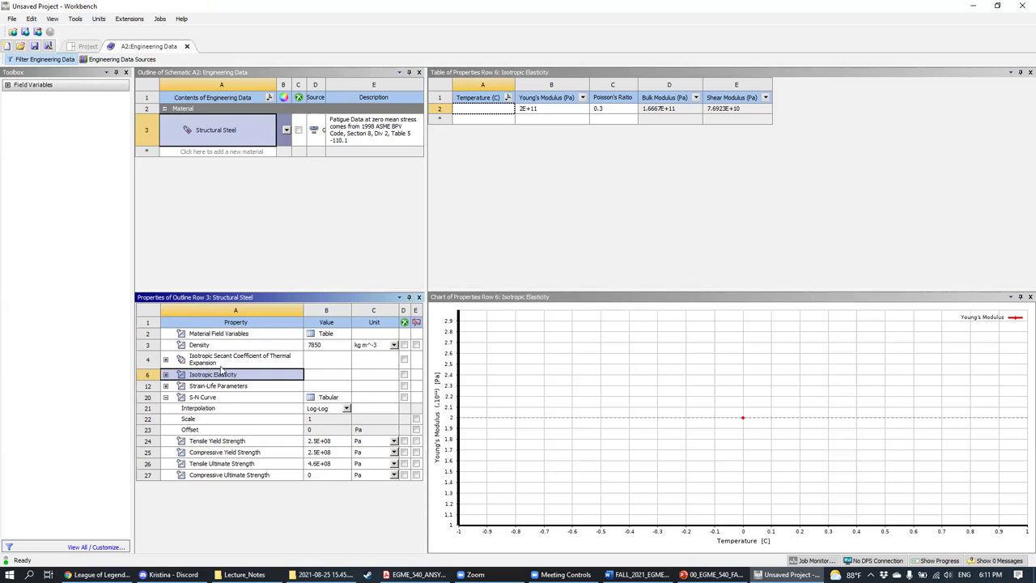
pyautogui.click(166, 375)
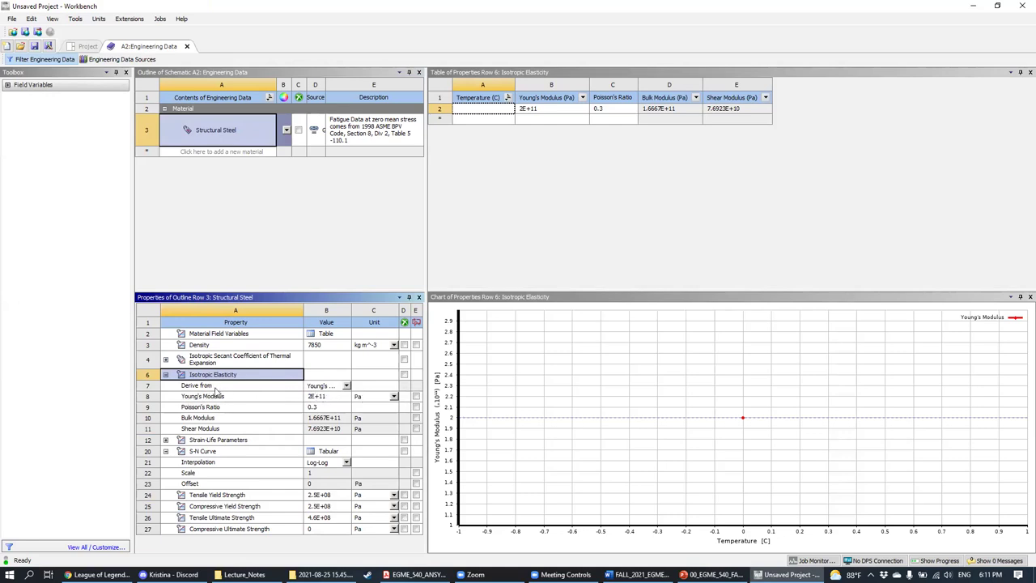
pyautogui.click(188, 396)
pyautogui.click(194, 406)
pyautogui.click(197, 398)
pyautogui.click(199, 407)
pyautogui.click(200, 397)
pyautogui.click(204, 408)
pyautogui.click(215, 398)
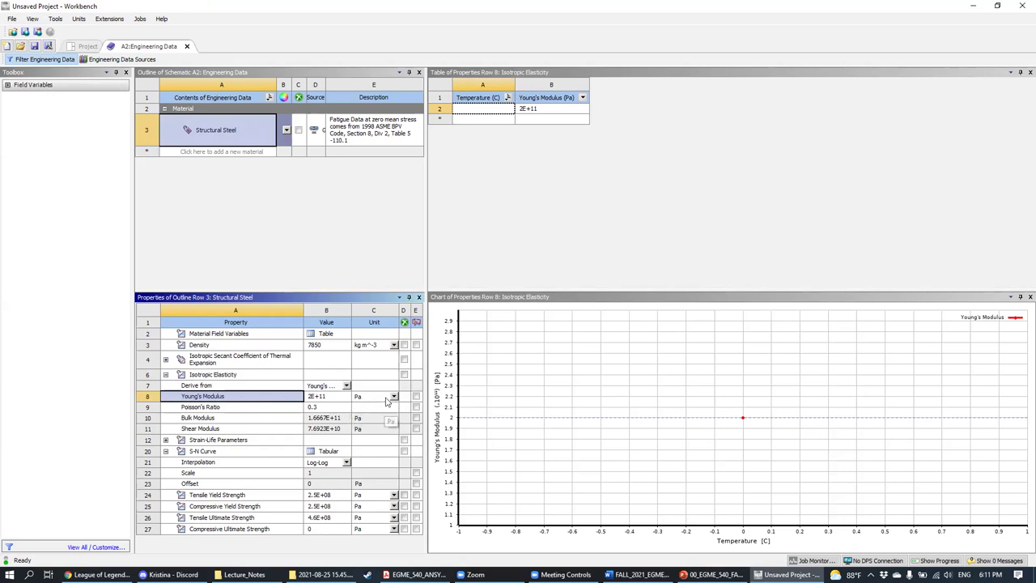
# Step: Change the unit of Structural Steel's Young's Modulus to MPa
pyautogui.click(394, 396)
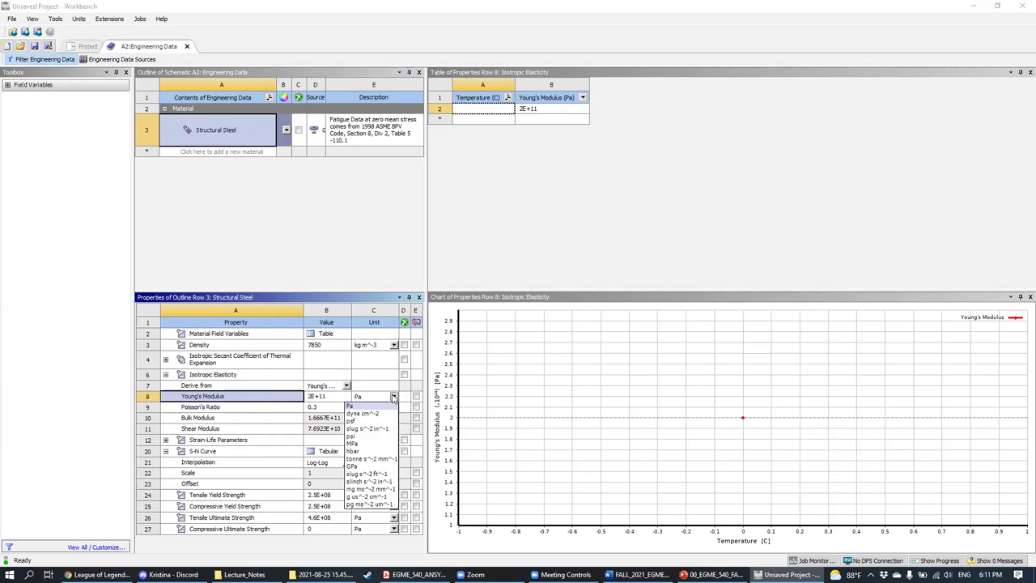
pyautogui.hotkey('alt', 'Tab')
pyautogui.click(789, 574)
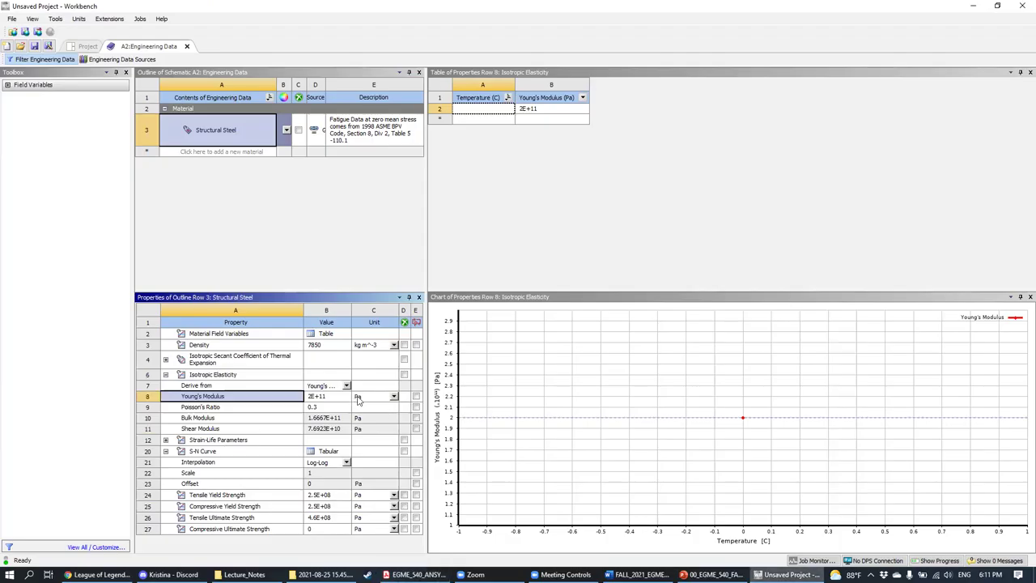
pyautogui.click(394, 396)
pyautogui.click(393, 397)
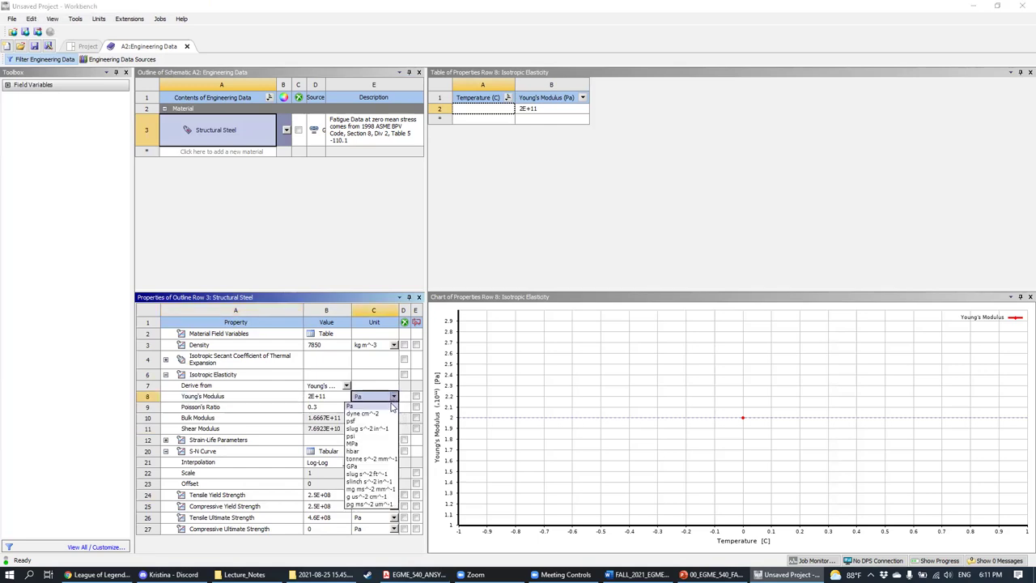
pyautogui.click(363, 443)
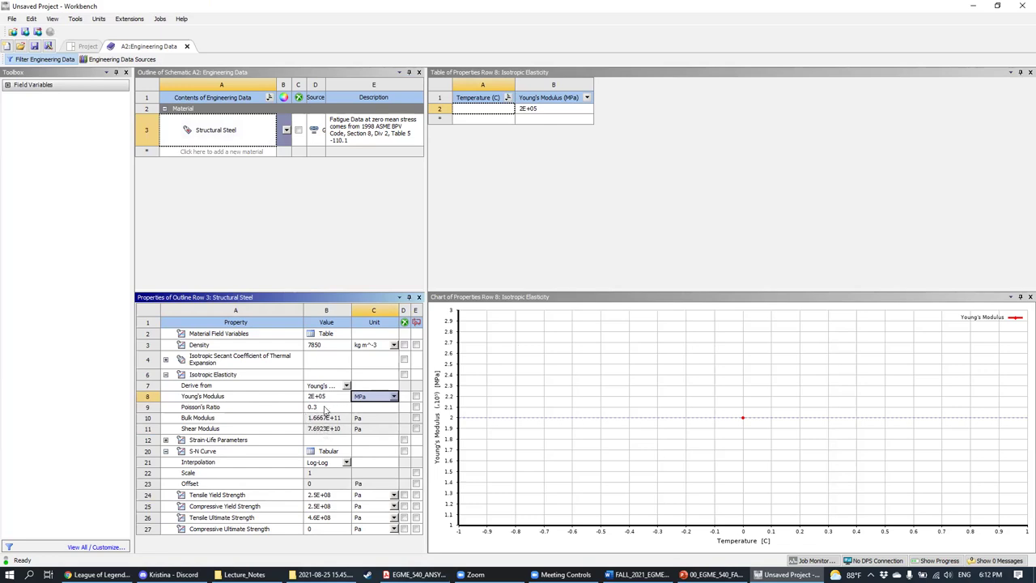
# Step: Compare Young's modulus and Poisson's ratio in the assignment PDF's parameter table with Structural Steel's values in Workbench
pyautogui.click(417, 574)
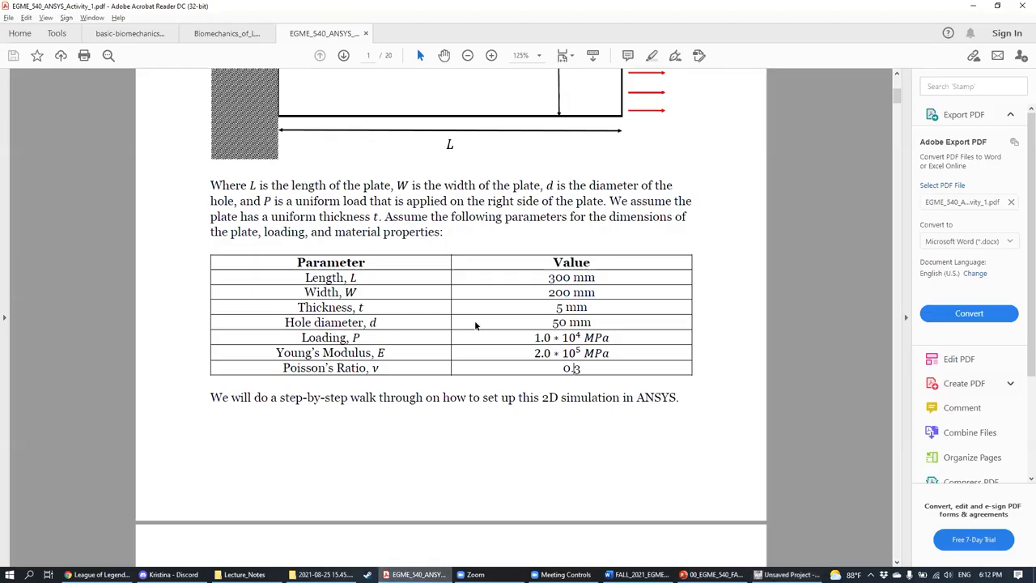
pyautogui.moveTo(536, 353); pyautogui.dragTo(581, 373)
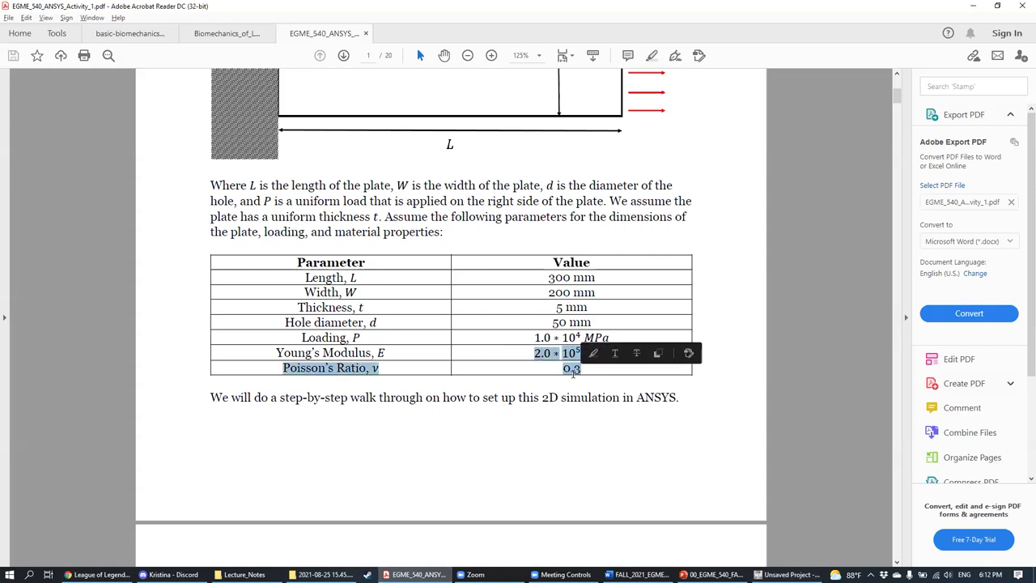
pyautogui.click(573, 372)
pyautogui.click(785, 575)
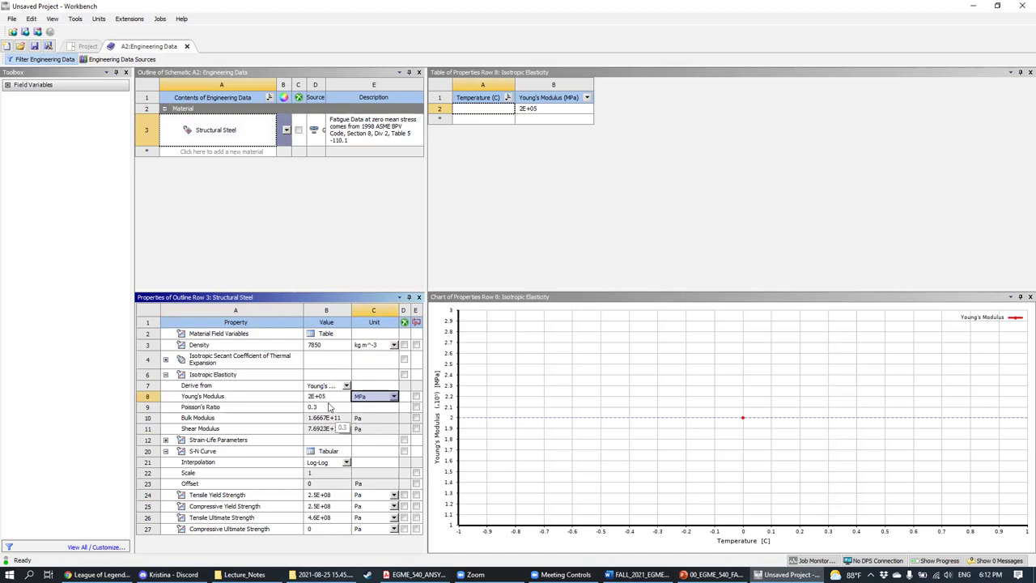
pyautogui.click(332, 407)
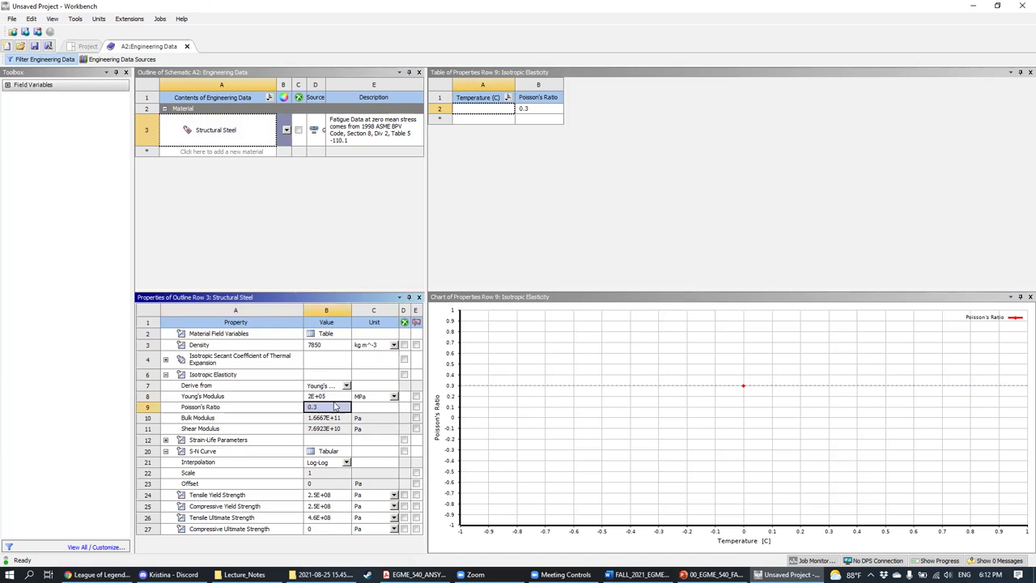
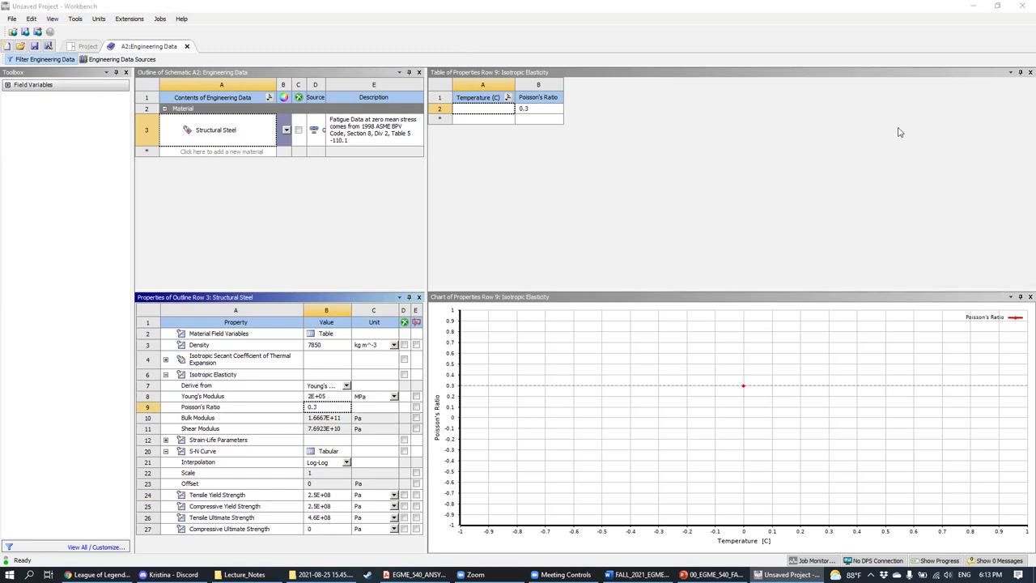
# Step: Close Engineering Data, reopen it from the Static Structural system to recheck the material, and close it again
pyautogui.click(188, 47)
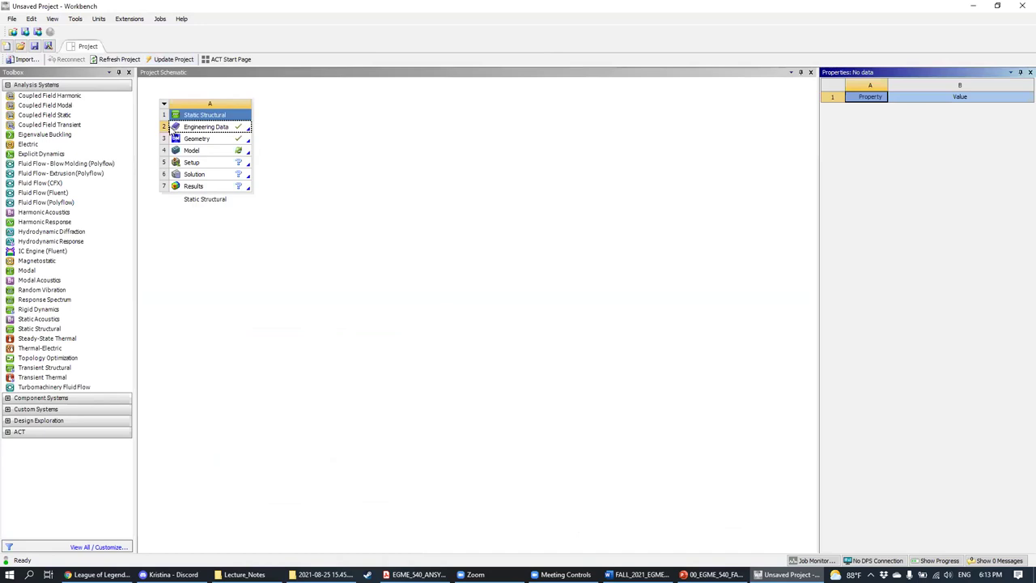
pyautogui.click(215, 129)
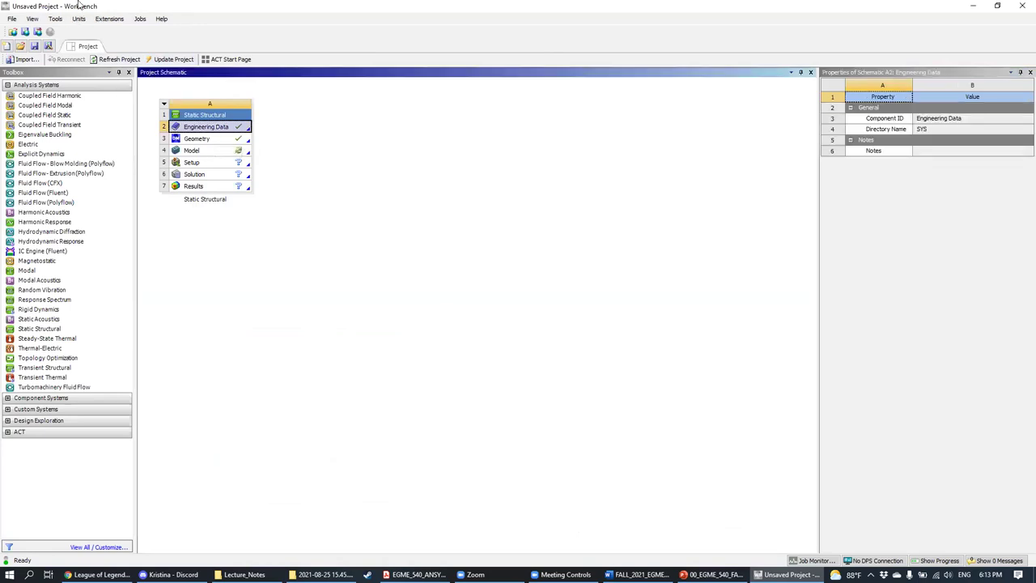
pyautogui.doubleClick(218, 131)
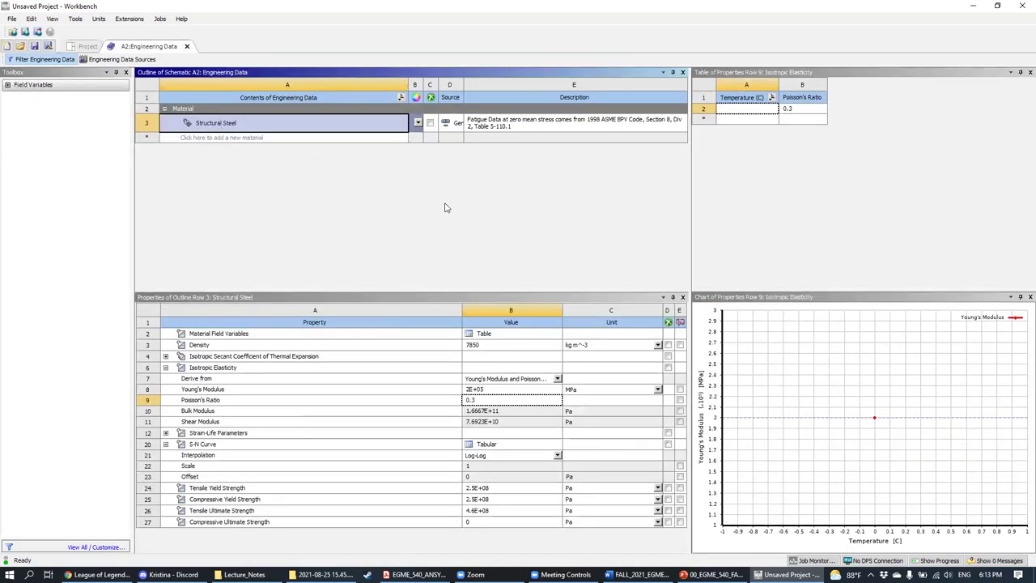
pyautogui.click(186, 46)
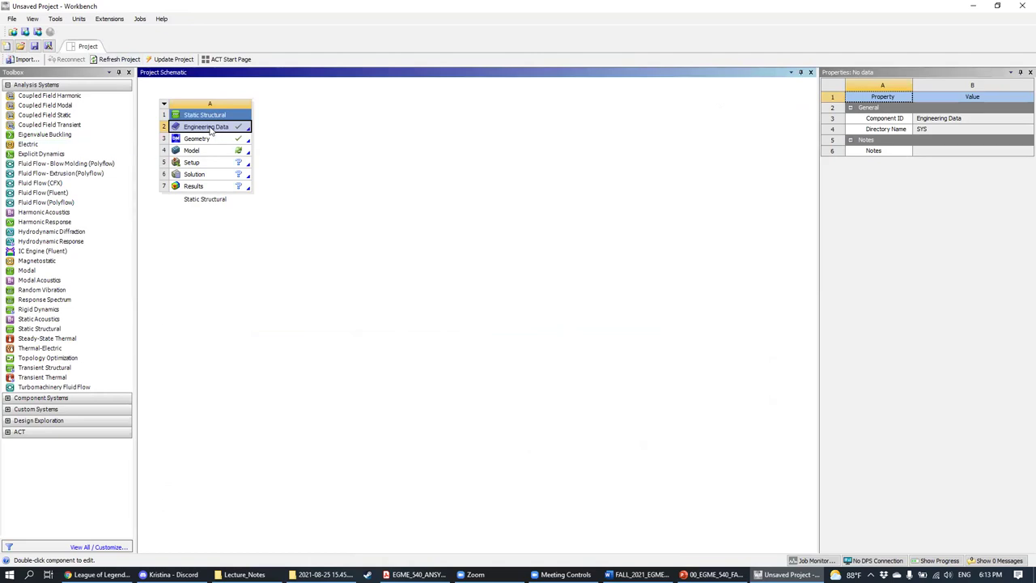
pyautogui.doubleClick(221, 127)
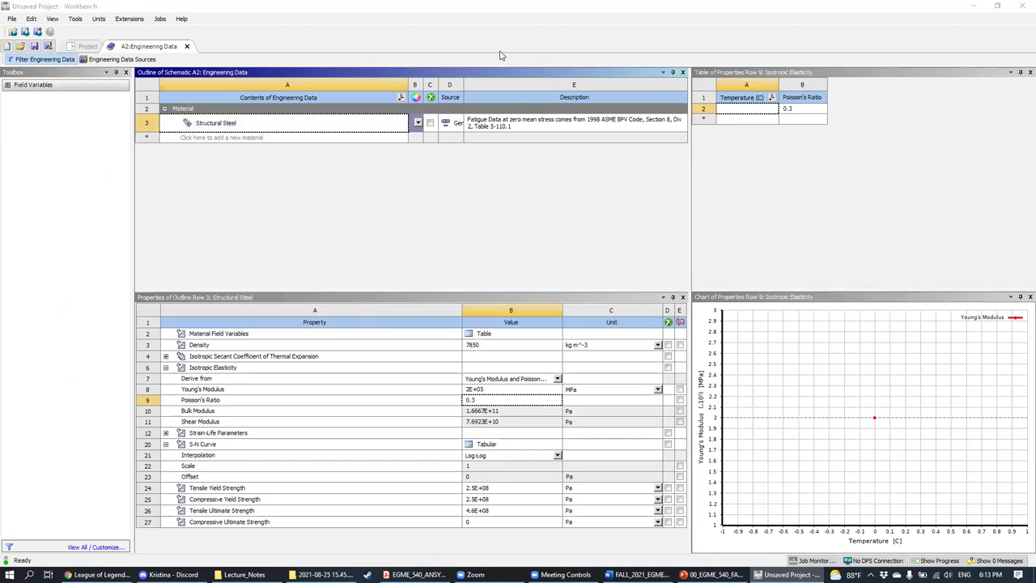
pyautogui.click(187, 47)
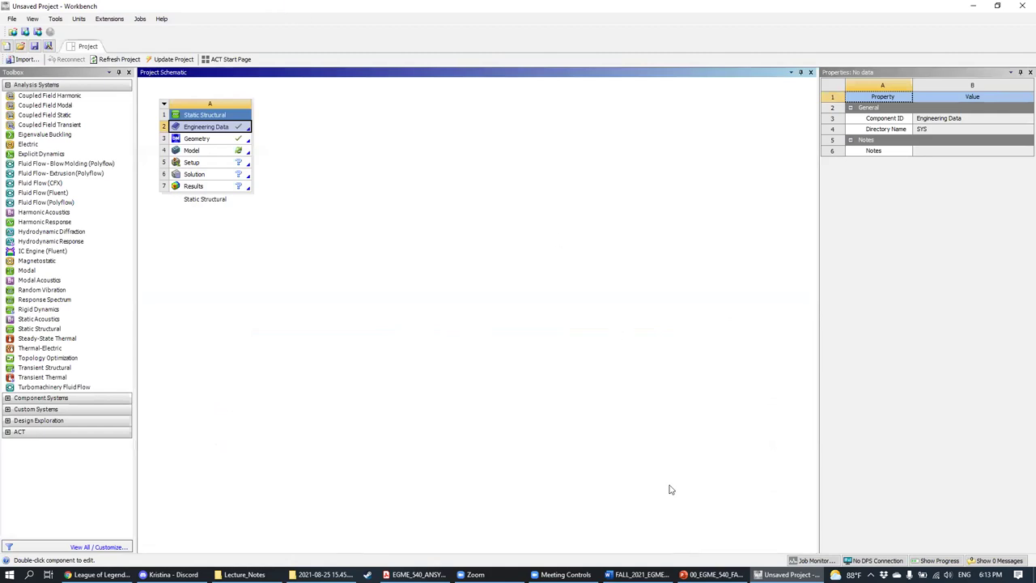
# Step: Switch to the PowerPoint lecture slides and review the Meshing slide
pyautogui.click(712, 574)
pyautogui.scroll(-5, 83, 298)
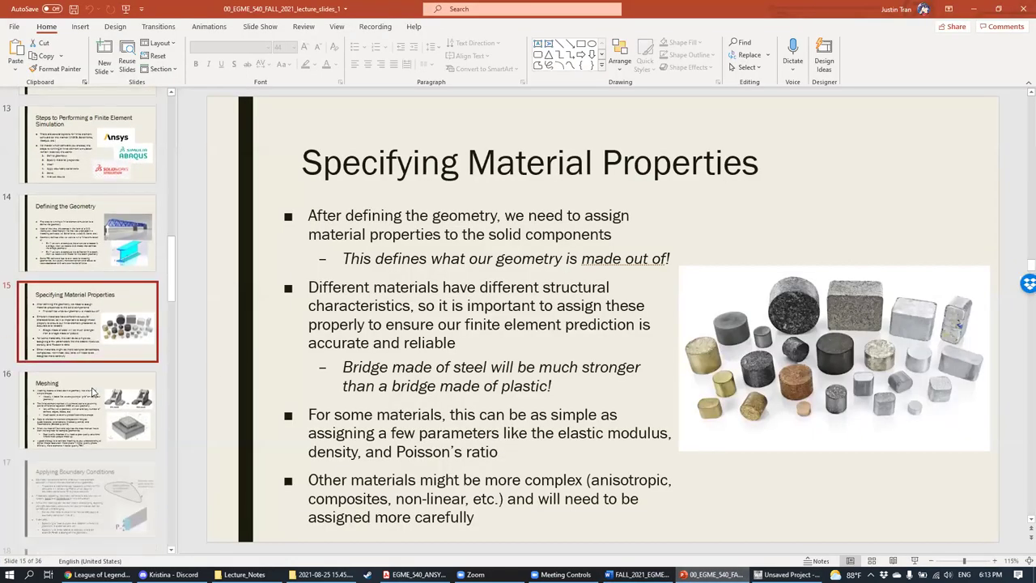
pyautogui.click(83, 299)
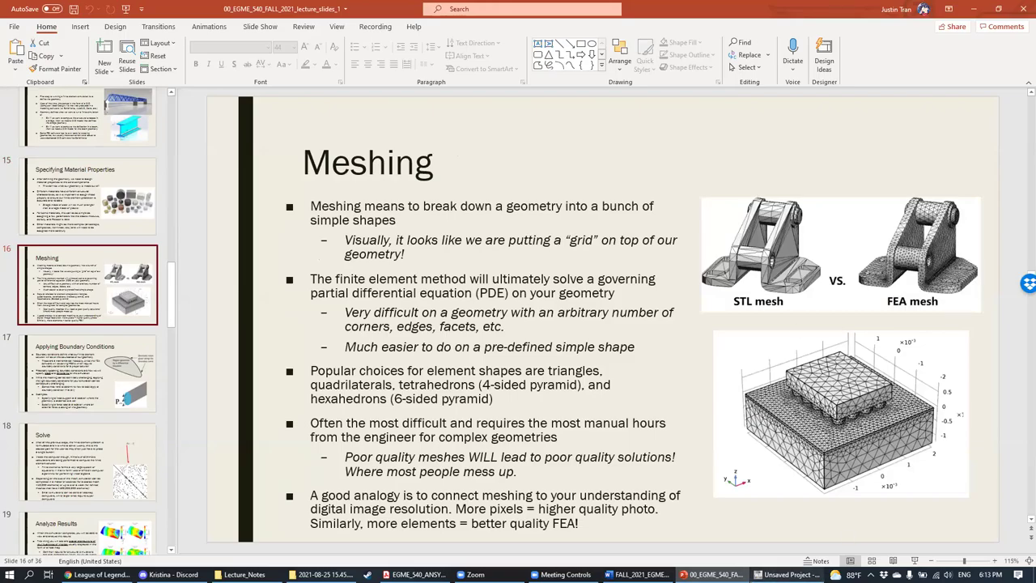
# Step: Return to Workbench, open the Static Structural system's Model cell, and switch to the Mechanical window
pyautogui.click(787, 574)
pyautogui.click(223, 151)
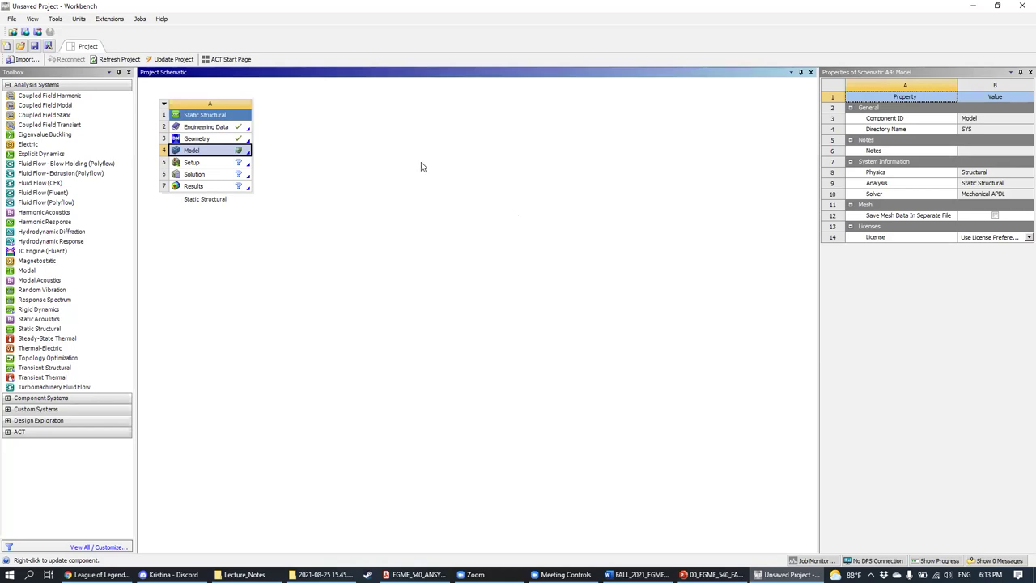
pyautogui.doubleClick(208, 156)
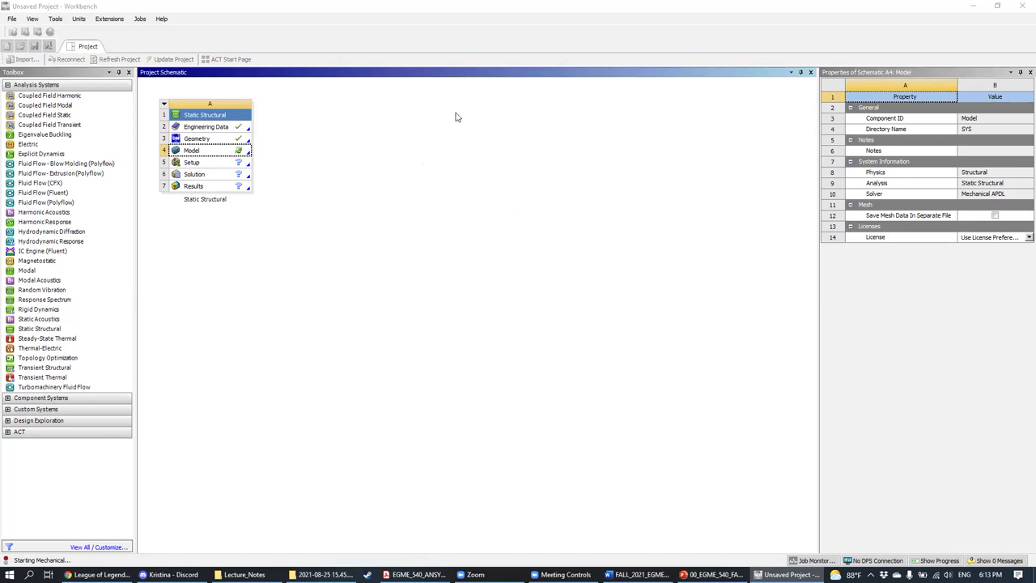
pyautogui.click(143, 6)
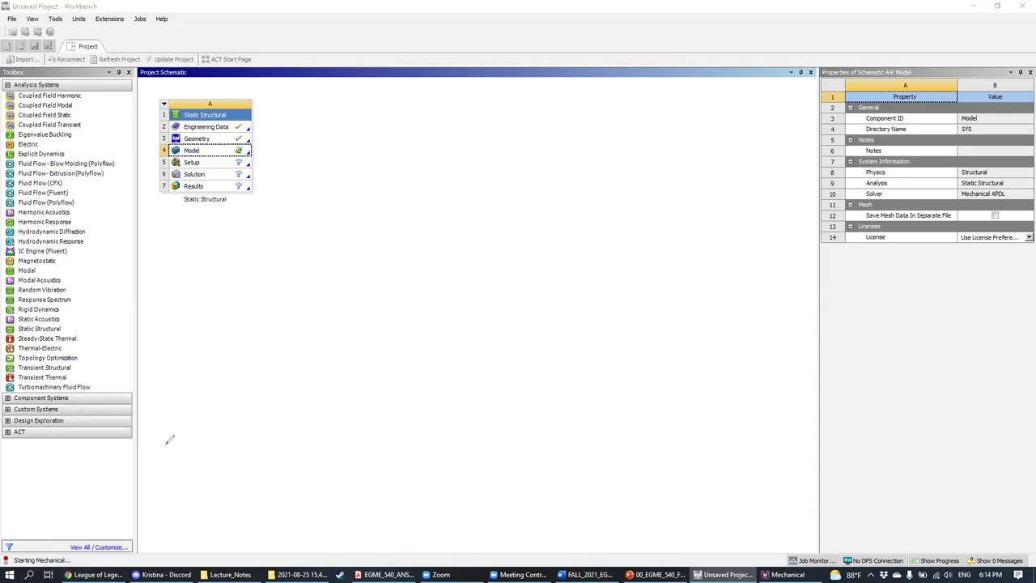
pyautogui.moveTo(12, 535)
pyautogui.mouseDown()
pyautogui.moveTo(28, 573)
pyautogui.moveTo(51, 533)
pyautogui.moveTo(8, 542)
pyautogui.moveTo(4, 566)
pyautogui.moveTo(19, 526)
pyautogui.moveTo(32, 580)
pyautogui.moveTo(10, 545)
pyautogui.moveTo(15, 528)
pyautogui.moveTo(4, 538)
pyautogui.mouseUp()
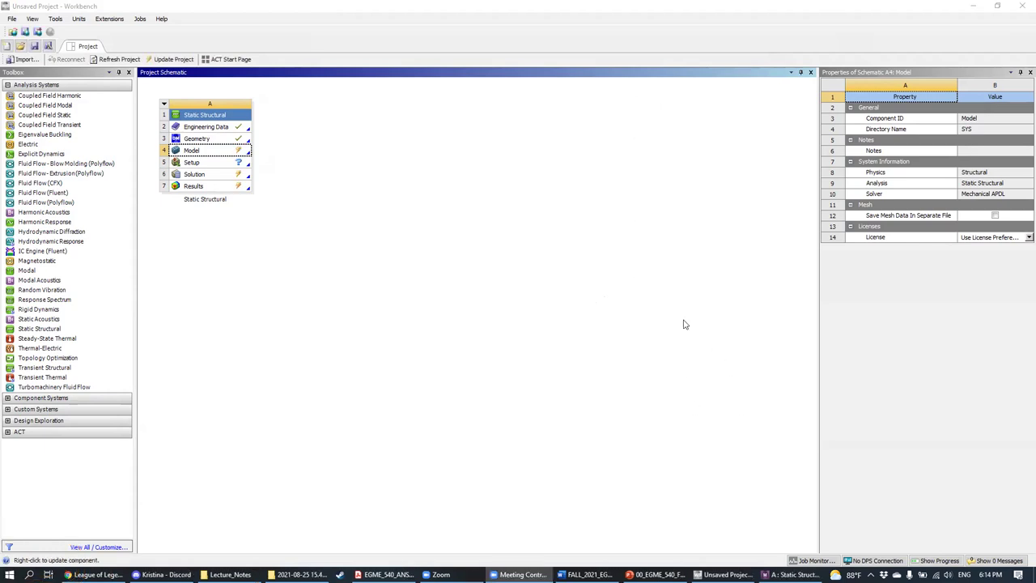
pyautogui.click(790, 575)
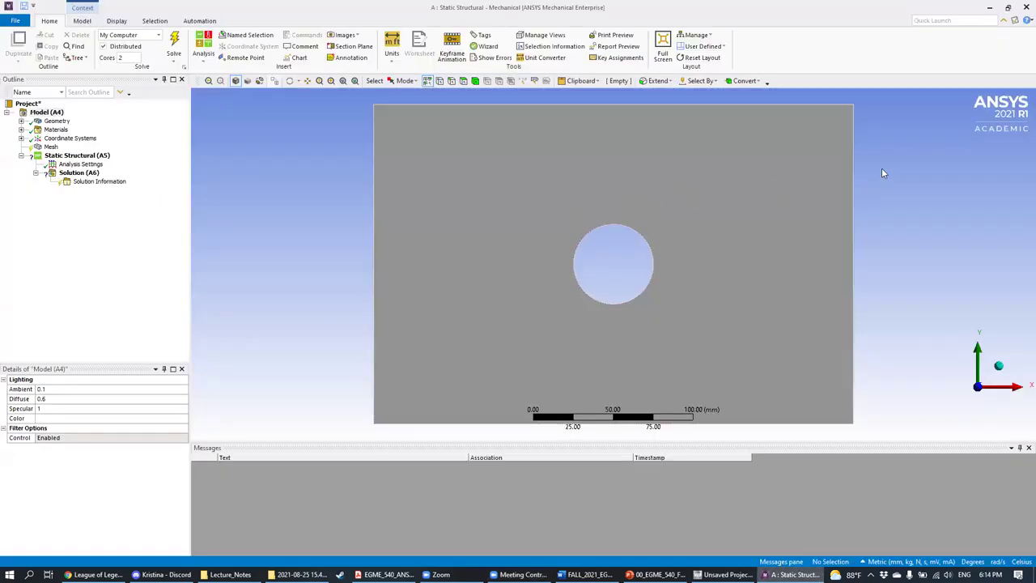
# Step: Inspect the plate with its central hole from several angles in Mechanical, then restore the front view along the Z axis
pyautogui.moveTo(897, 153)
pyautogui.mouseDown(button='middle')
pyautogui.moveTo(835, 153)
pyautogui.moveTo(911, 139)
pyautogui.mouseUp(button='middle')
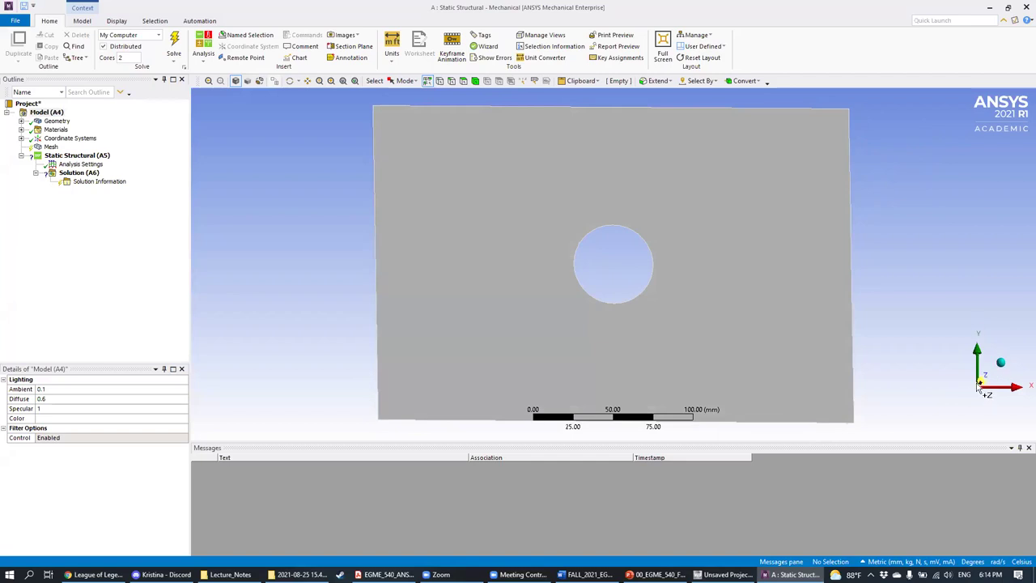
pyautogui.click(982, 377)
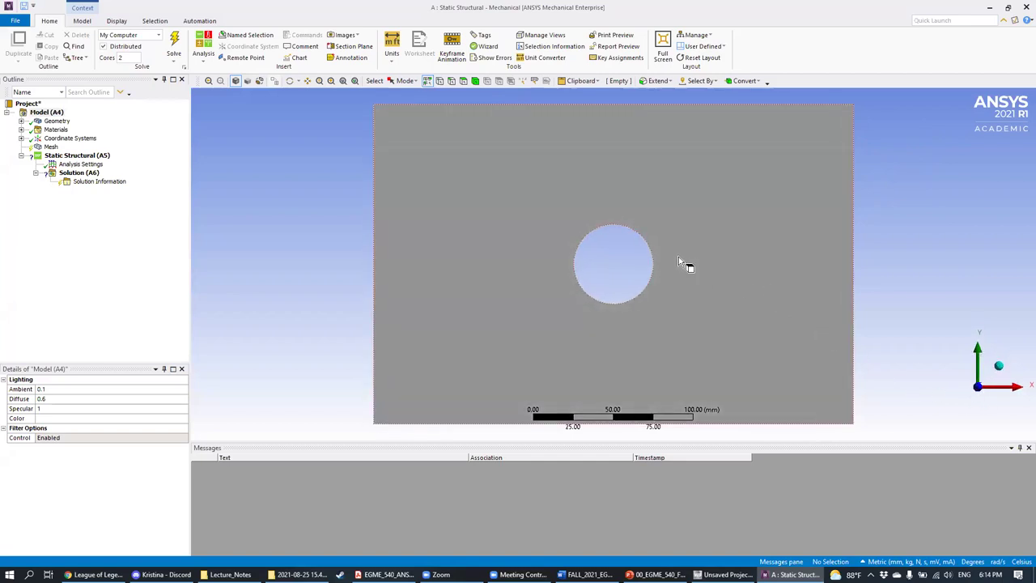
pyautogui.click(723, 574)
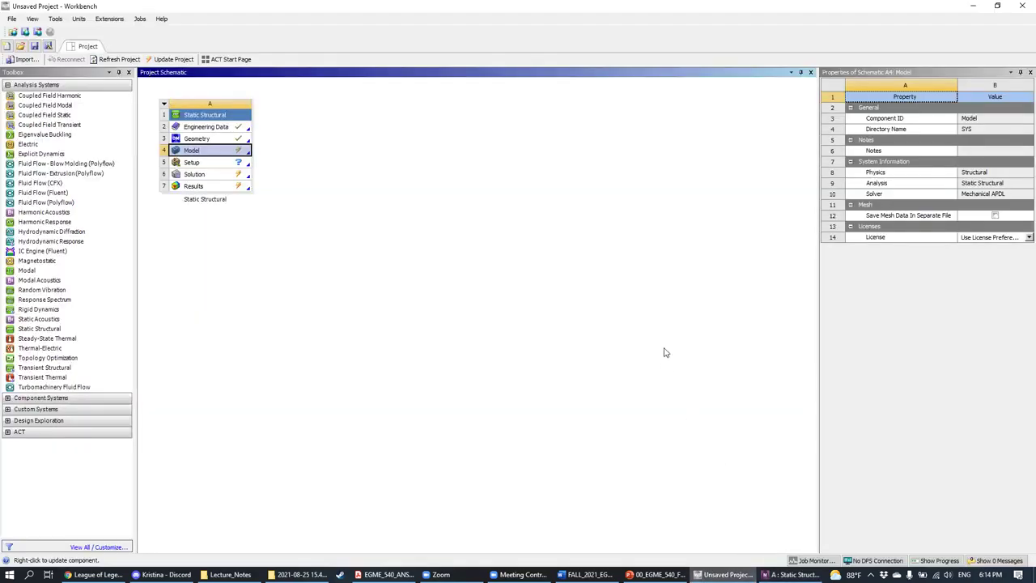
pyautogui.click(790, 574)
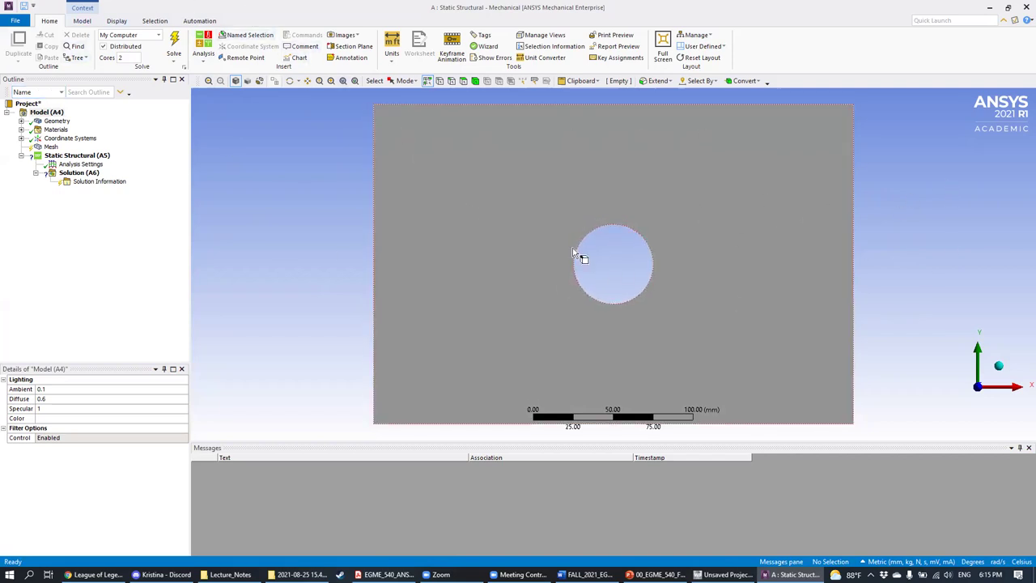
pyautogui.moveTo(887, 158); pyautogui.dragTo(729, 210, button='middle')
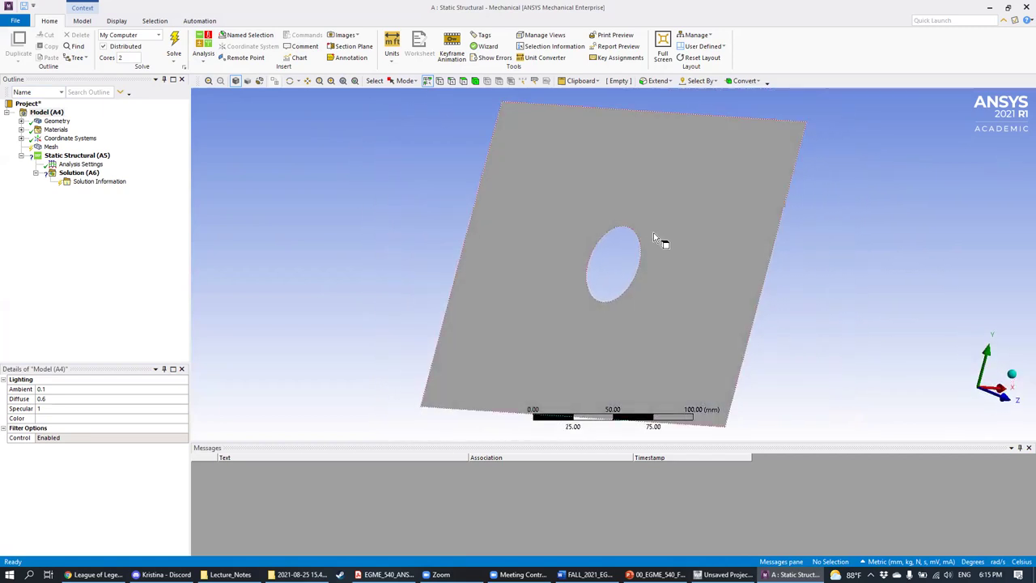
pyautogui.moveTo(858, 243); pyautogui.dragTo(680, 166, button='middle')
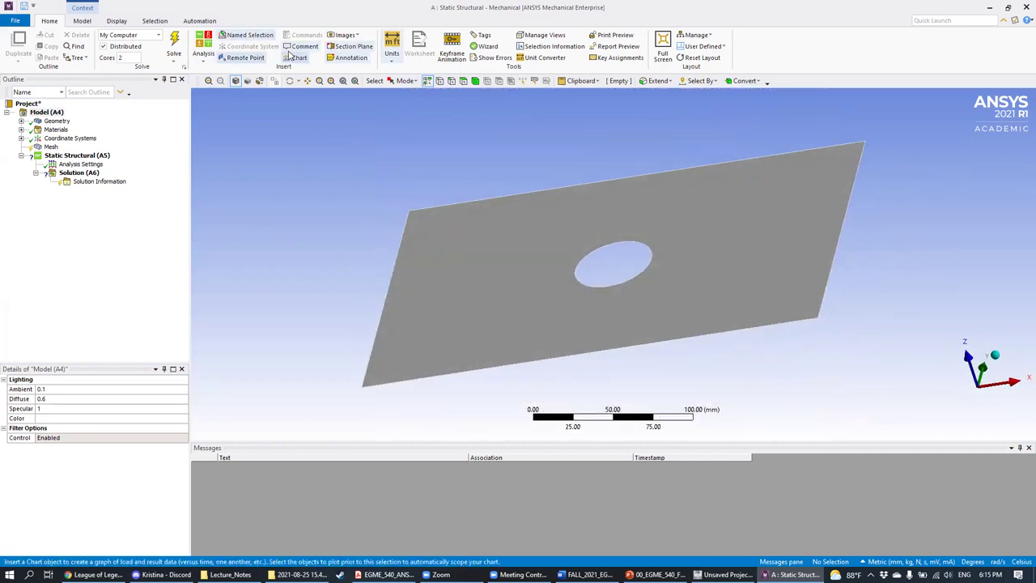
pyautogui.click(967, 361)
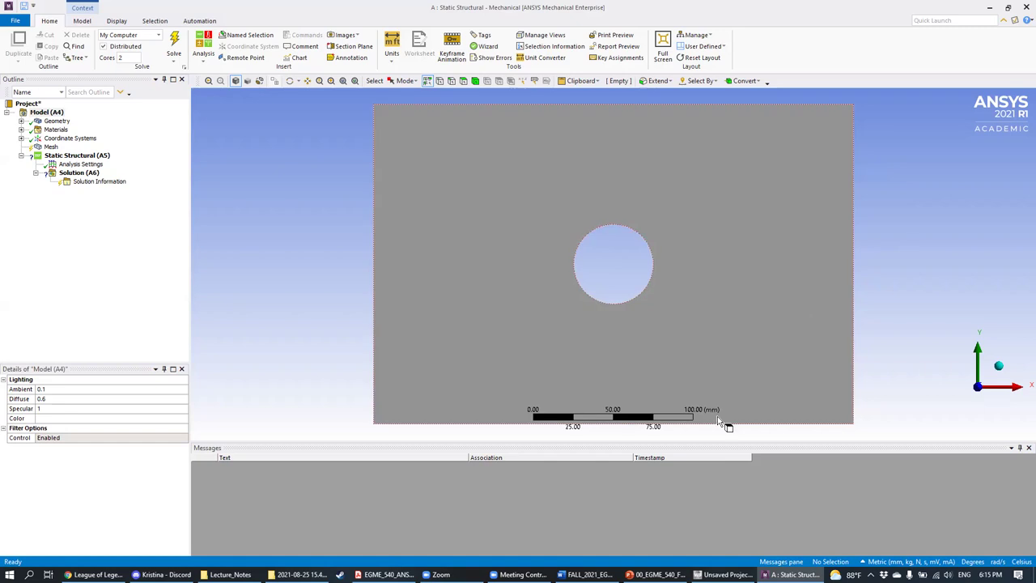
# Step: Revisit the Workbench project schematic and the Mechanical model, finishing on the schematic
pyautogui.click(727, 573)
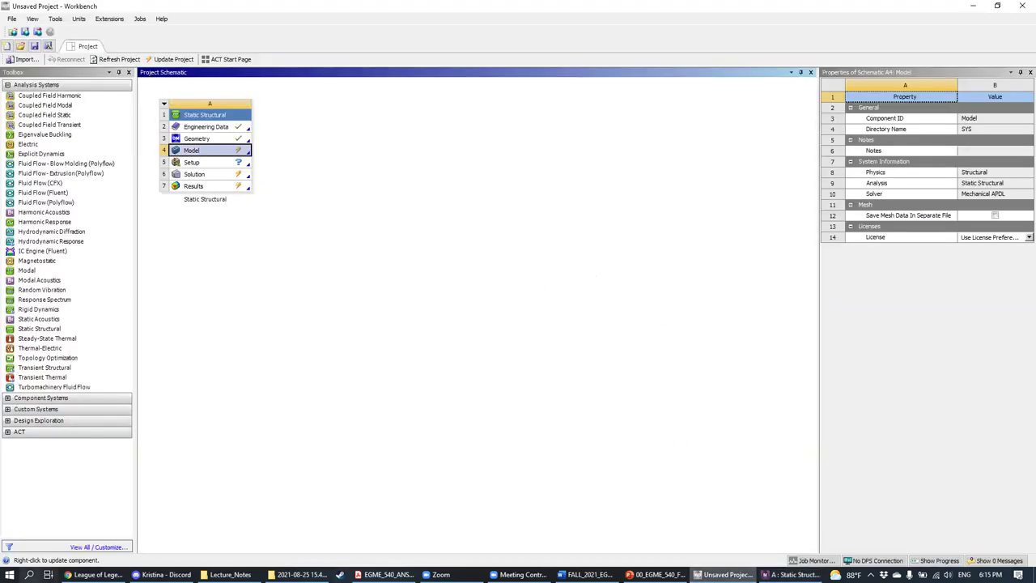
pyautogui.click(791, 574)
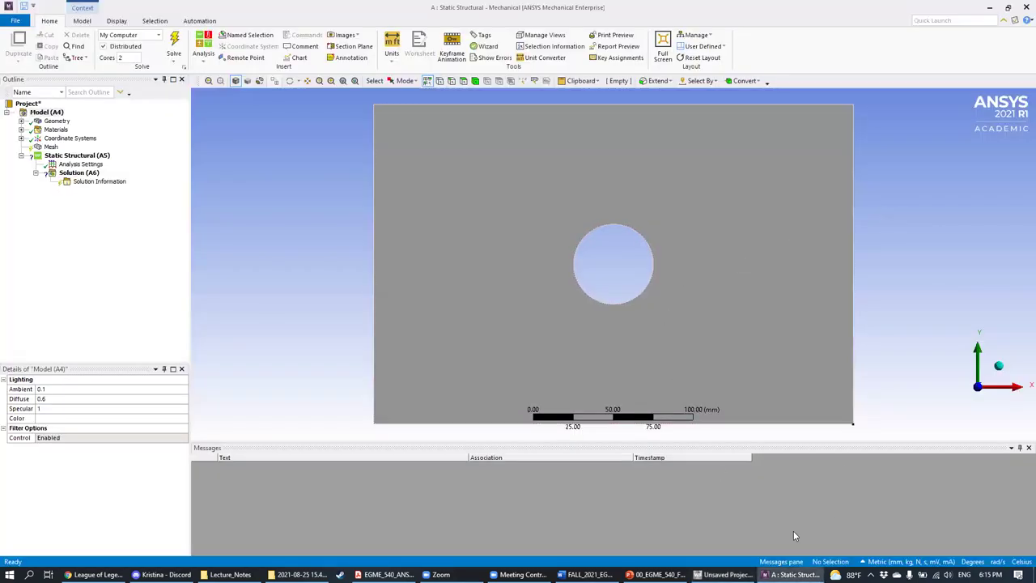
pyautogui.click(726, 574)
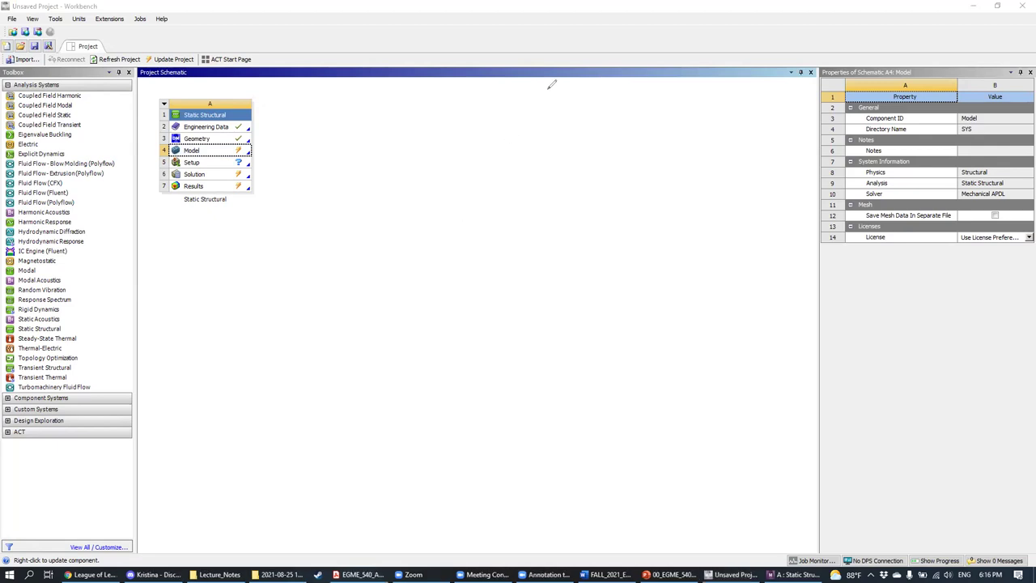
# Step: Switch to the Mechanical window and examine the details of the model's Geometry object
pyautogui.moveTo(14, 541)
pyautogui.mouseDown()
pyautogui.moveTo(121, 576)
pyautogui.moveTo(10, 547)
pyautogui.moveTo(12, 508)
pyautogui.moveTo(121, 518)
pyautogui.moveTo(97, 505)
pyautogui.moveTo(39, 483)
pyautogui.moveTo(7, 522)
pyautogui.mouseUp()
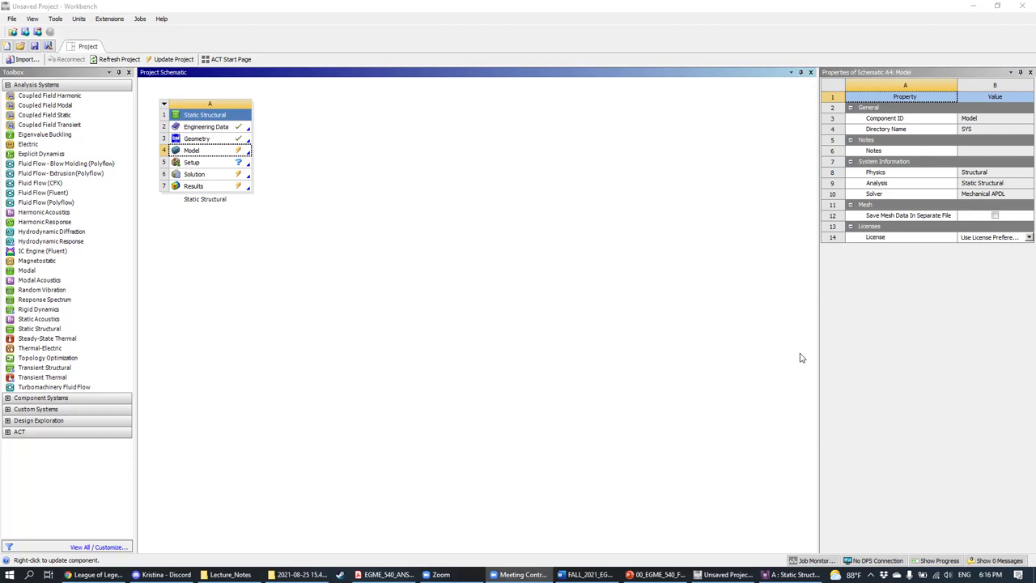
pyautogui.click(793, 574)
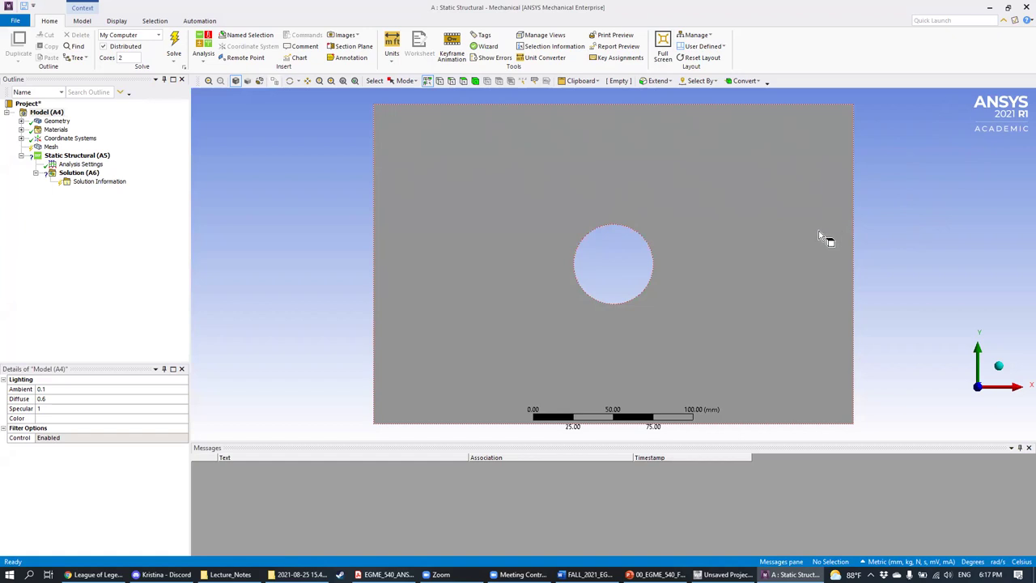
pyautogui.click(56, 121)
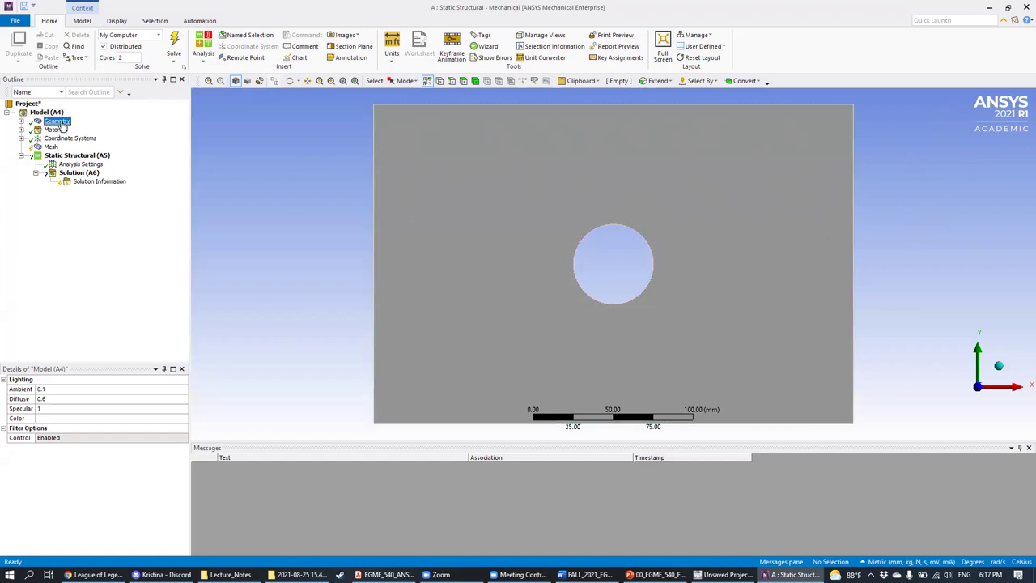
pyautogui.click(842, 176)
pyautogui.click(918, 177)
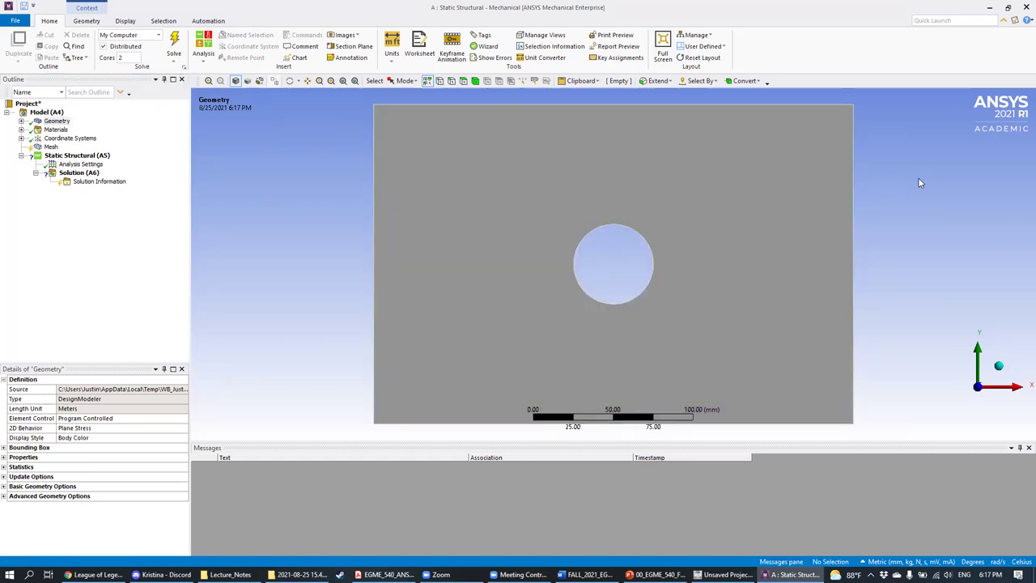
pyautogui.click(57, 121)
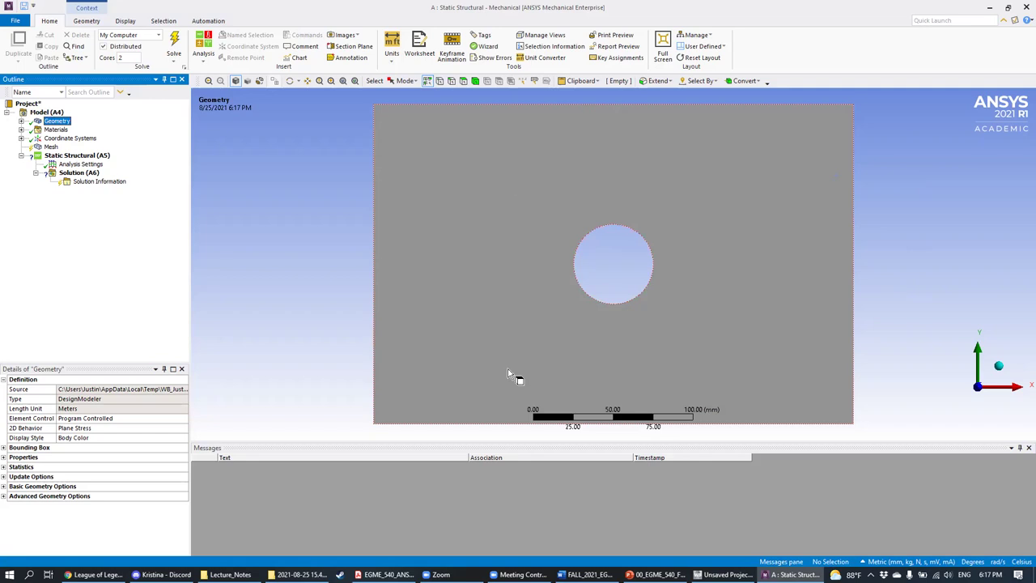
pyautogui.click(567, 95)
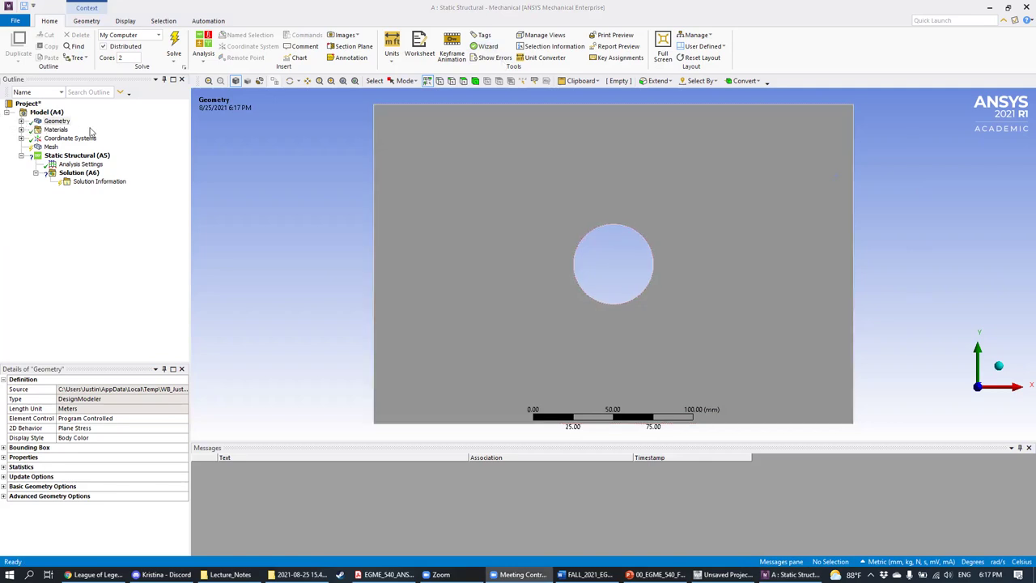
# Step: Expand Geometry in the outline and examine the Surface Body's thickness and material details alongside the Geometry object's settings
pyautogui.click(21, 121)
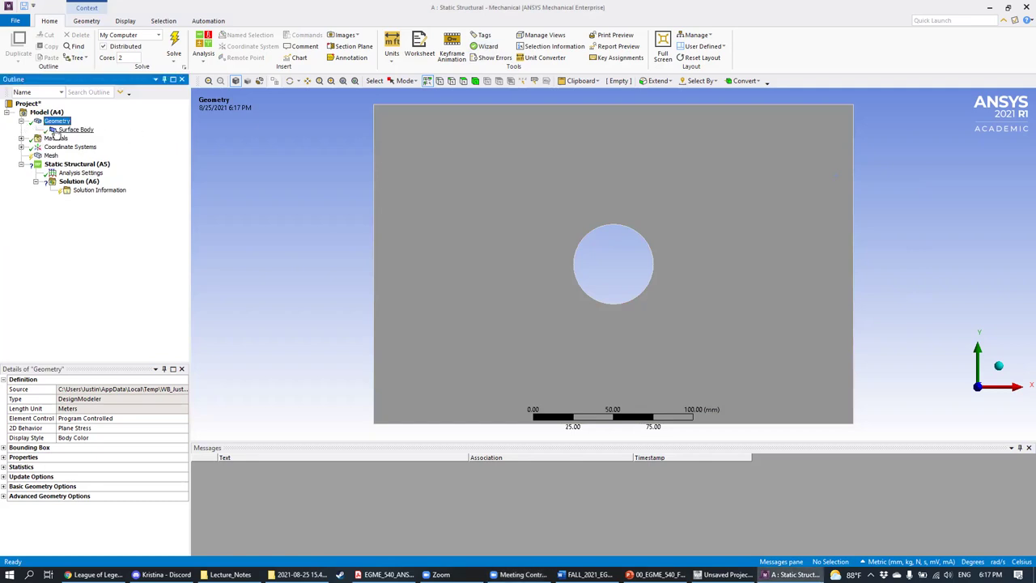
pyautogui.click(71, 130)
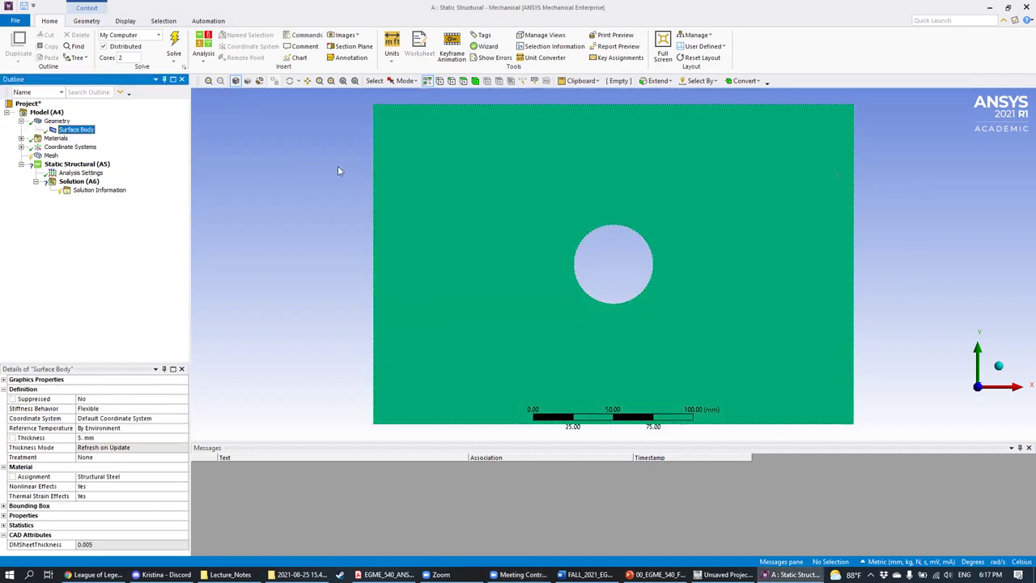
pyautogui.click(748, 159)
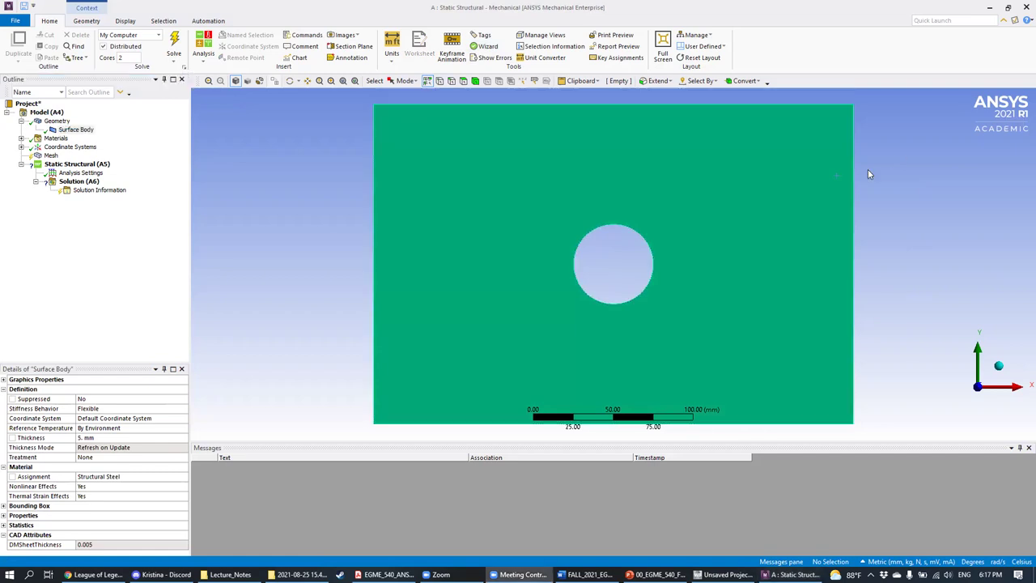
pyautogui.click(21, 121)
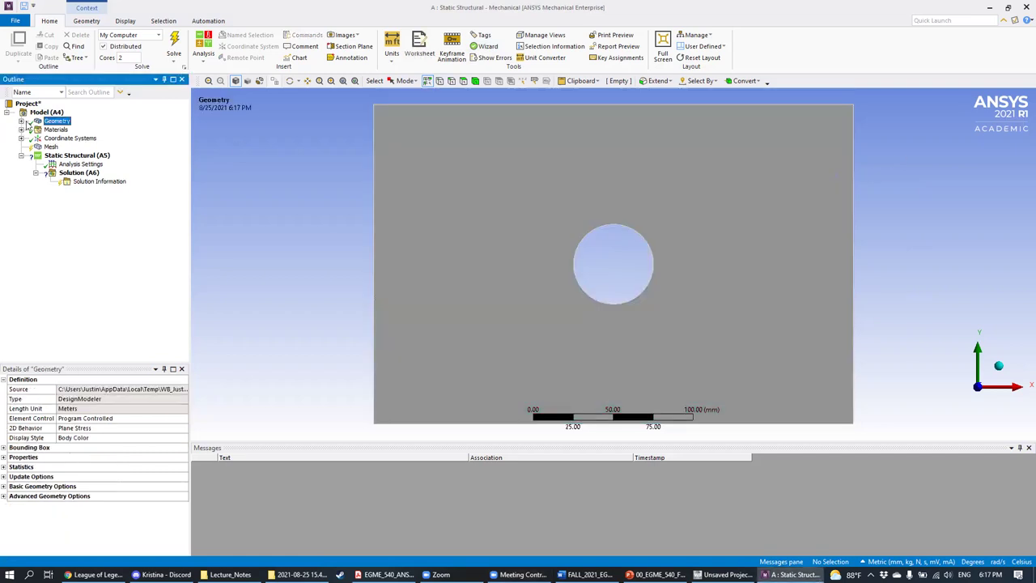
pyautogui.click(21, 120)
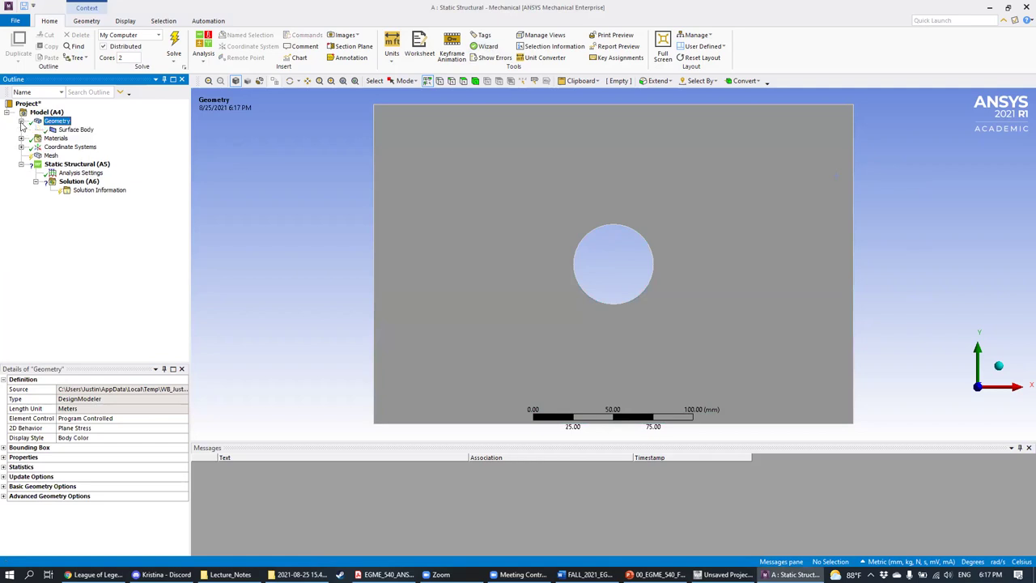
pyautogui.click(76, 130)
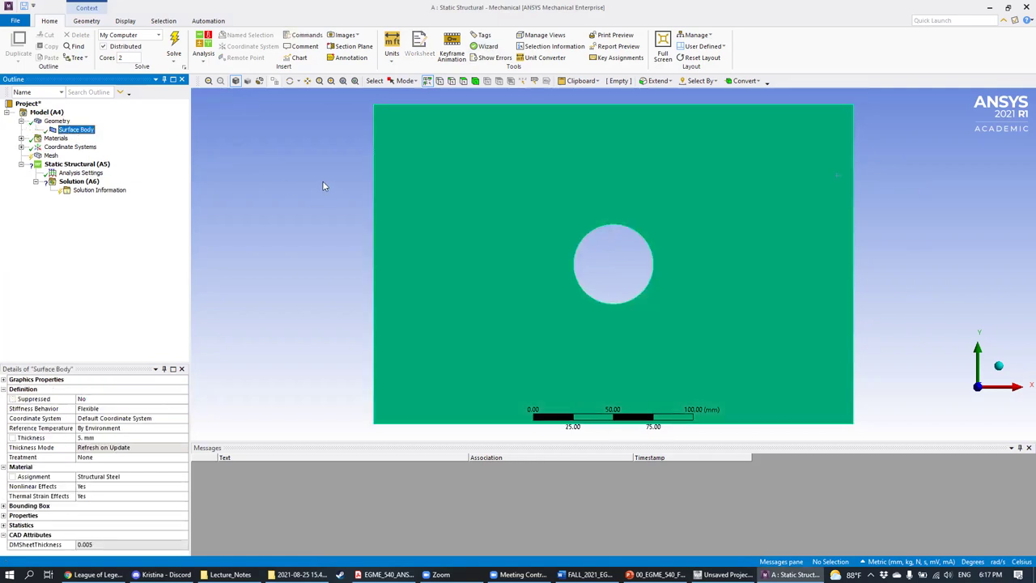
pyautogui.click(55, 122)
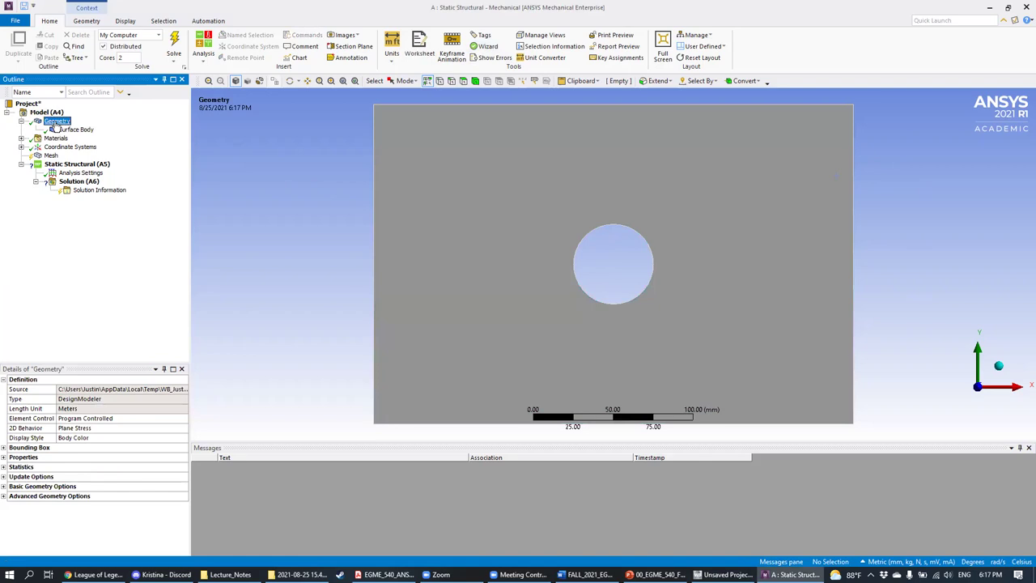
pyautogui.rightClick(55, 123)
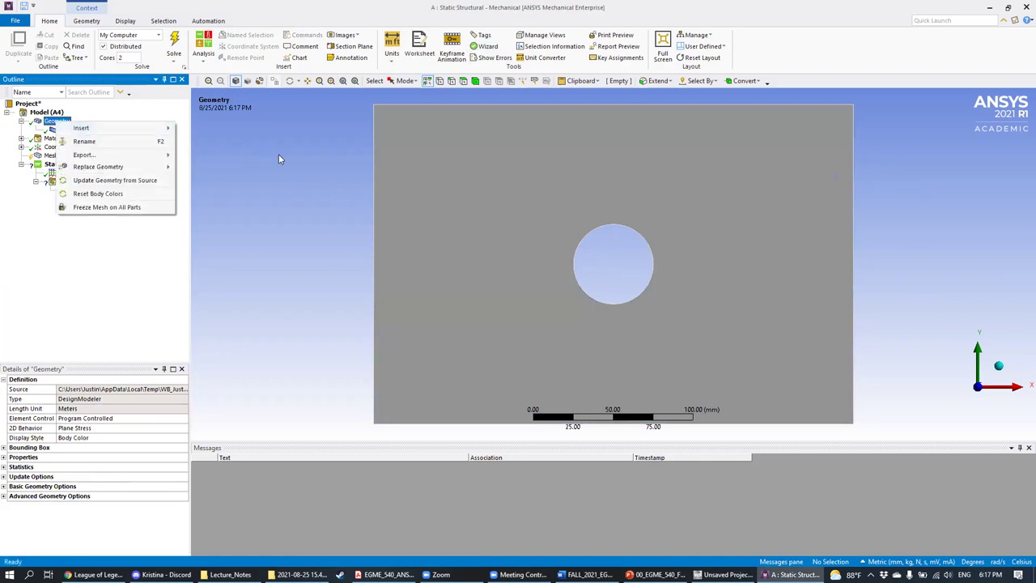
pyautogui.press('Escape')
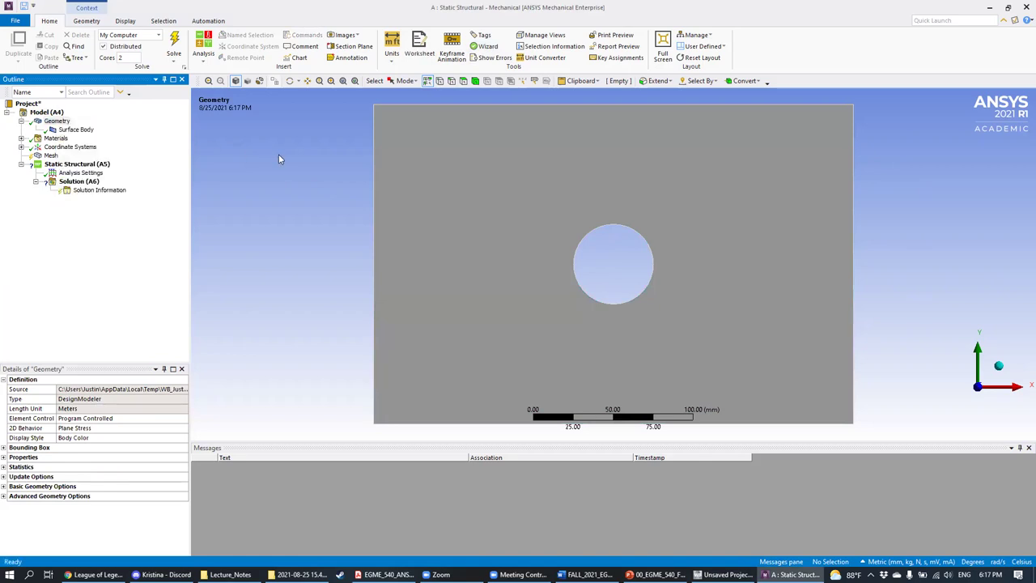
pyautogui.click(75, 130)
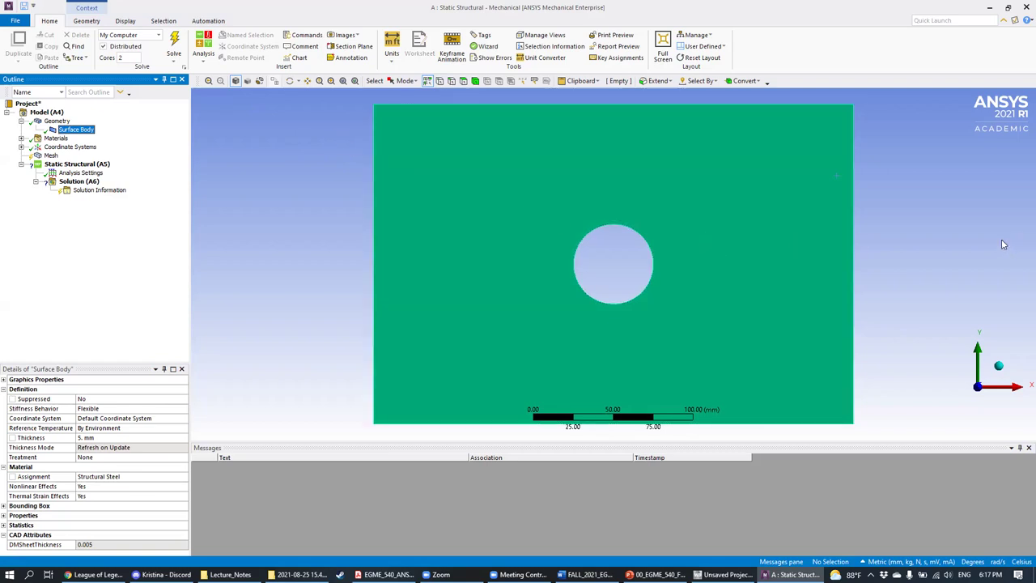
pyautogui.click(894, 224)
pyautogui.click(53, 122)
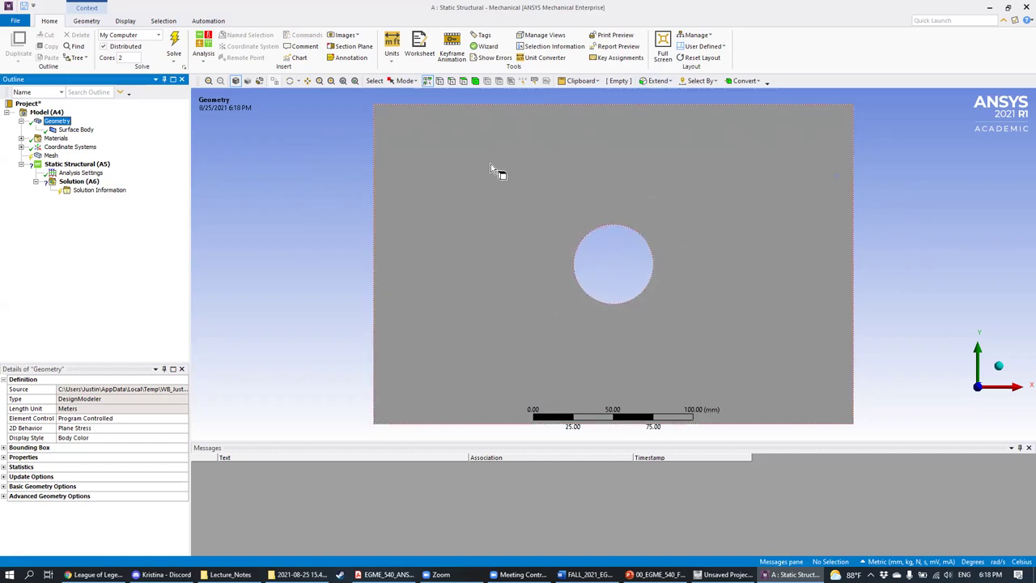
# Step: Glance at the Meshing slide in PowerPoint, return to Mechanical, and generate the plate's mesh with the default settings
pyautogui.click(655, 574)
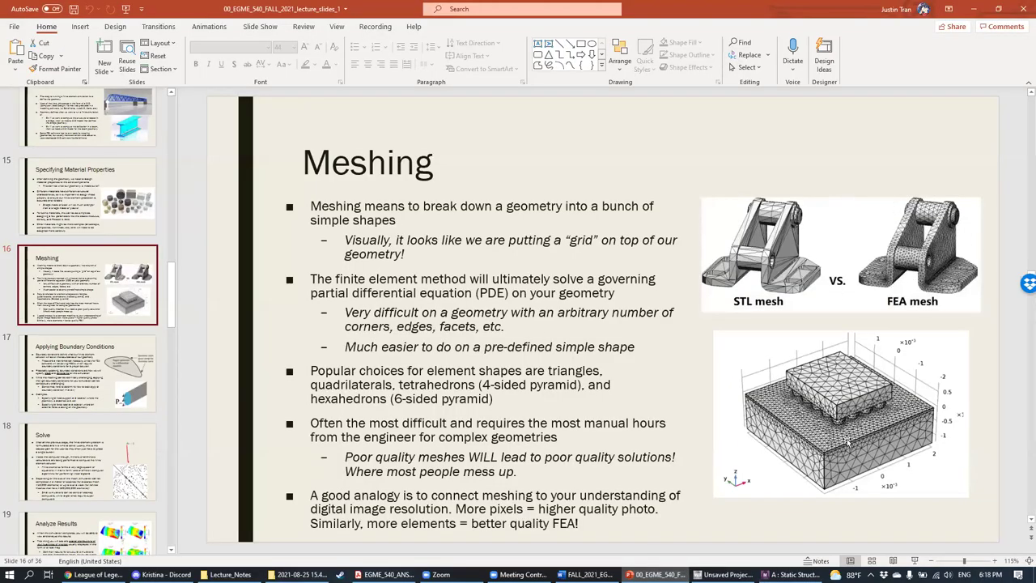
pyautogui.click(795, 574)
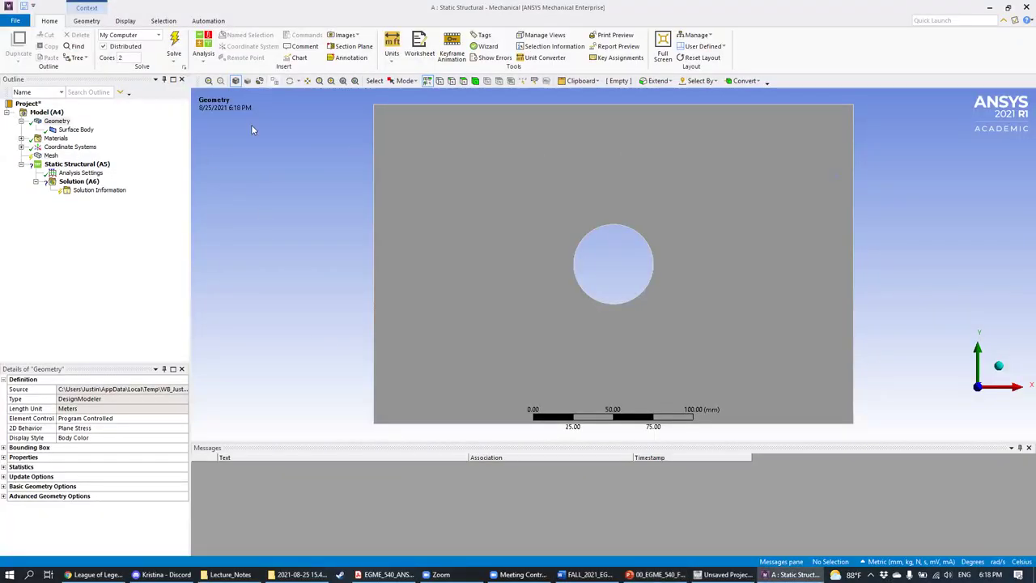
pyautogui.click(52, 155)
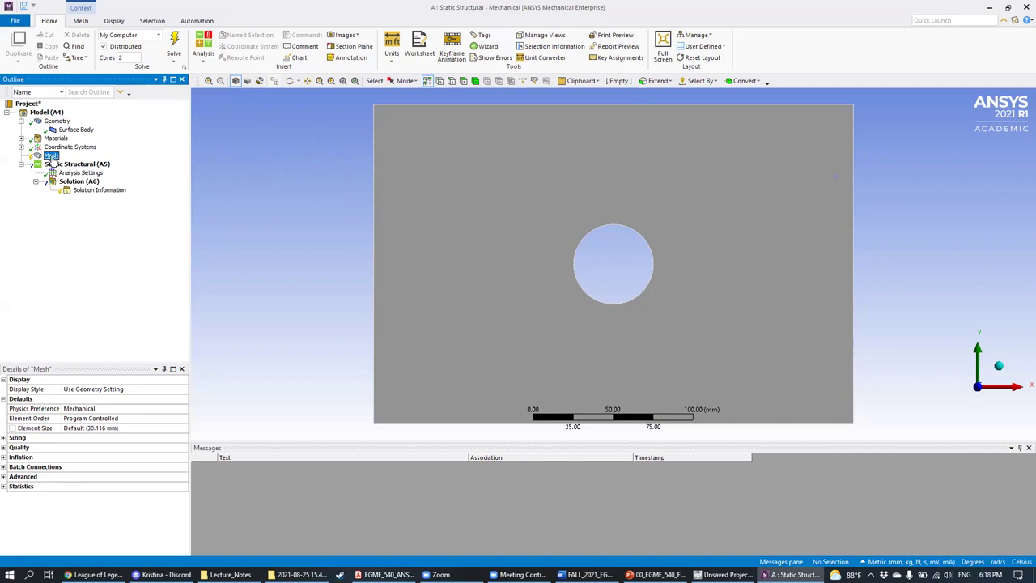
pyautogui.rightClick(51, 158)
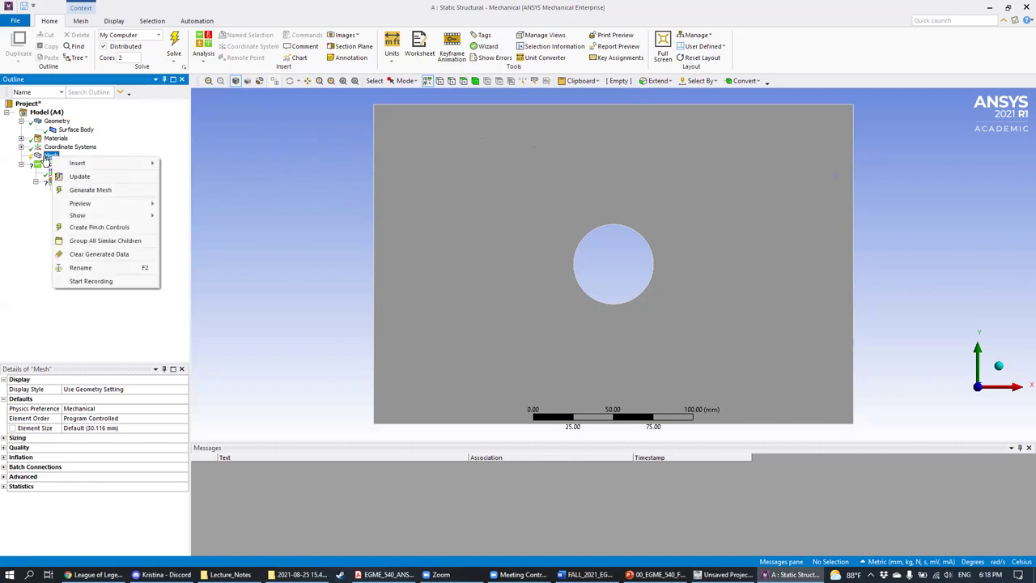
pyautogui.click(140, 192)
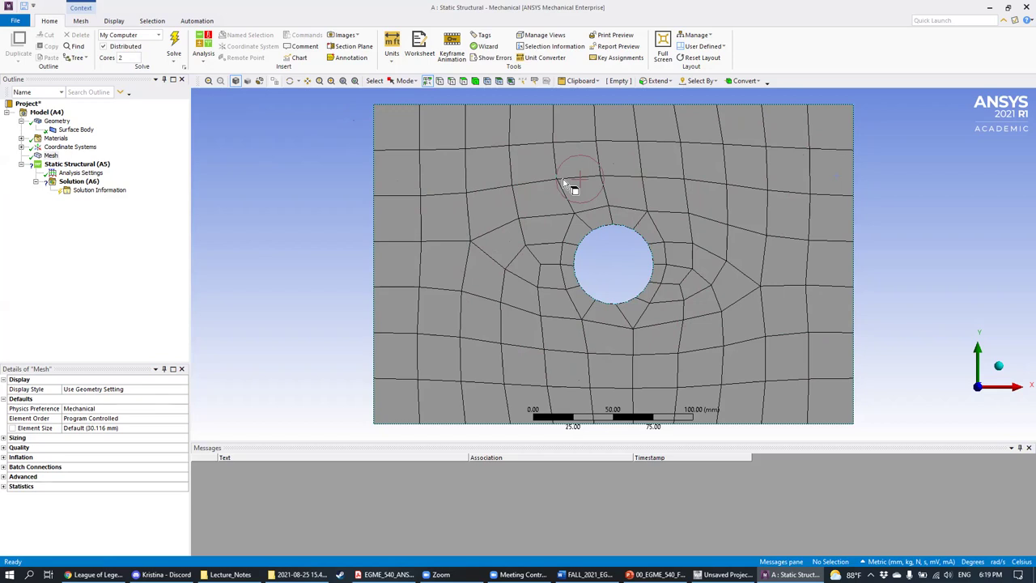
# Step: Insert a Sizing control under the Mesh object
pyautogui.rightClick(51, 156)
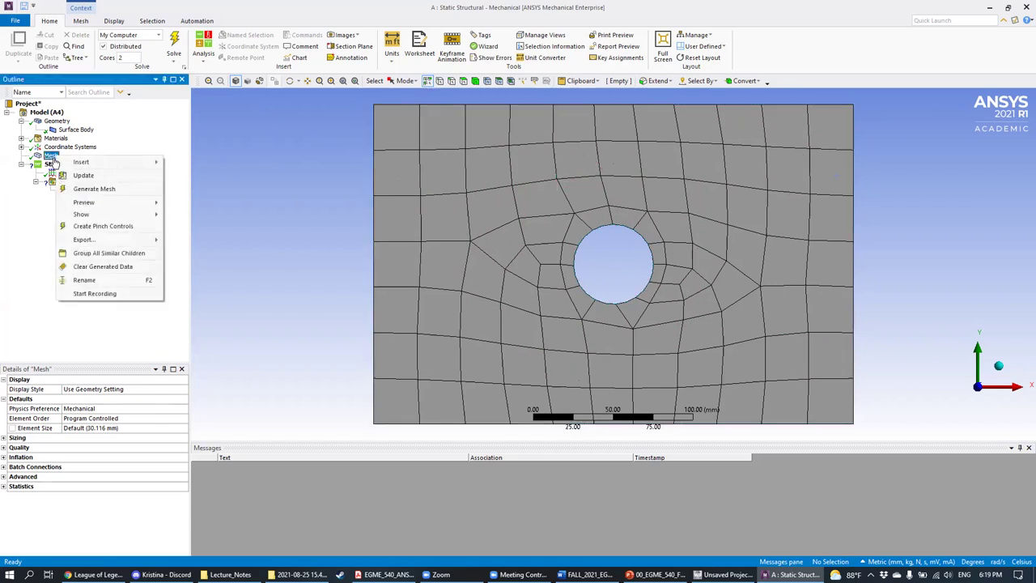
pyautogui.click(284, 162)
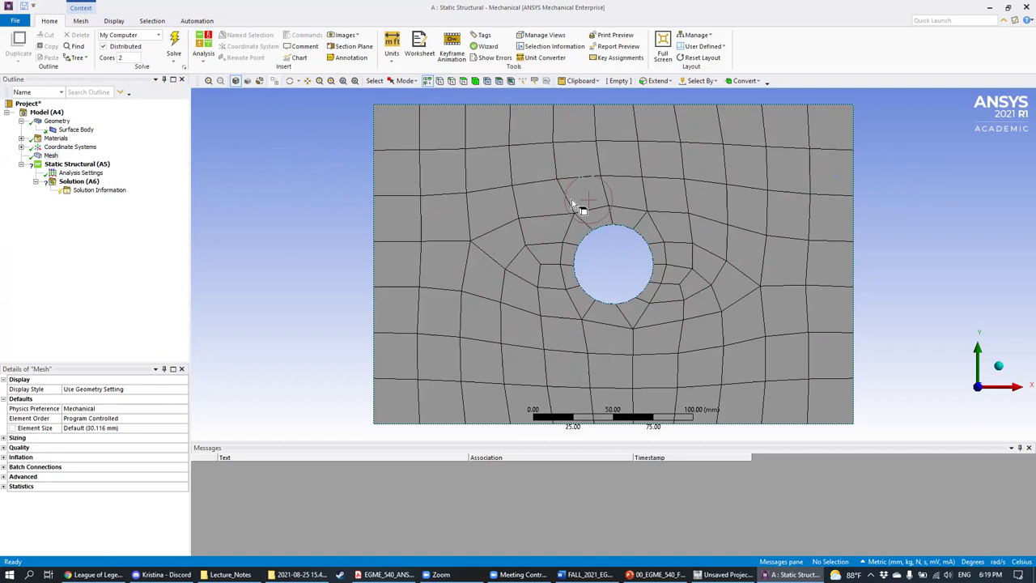
pyautogui.click(51, 156)
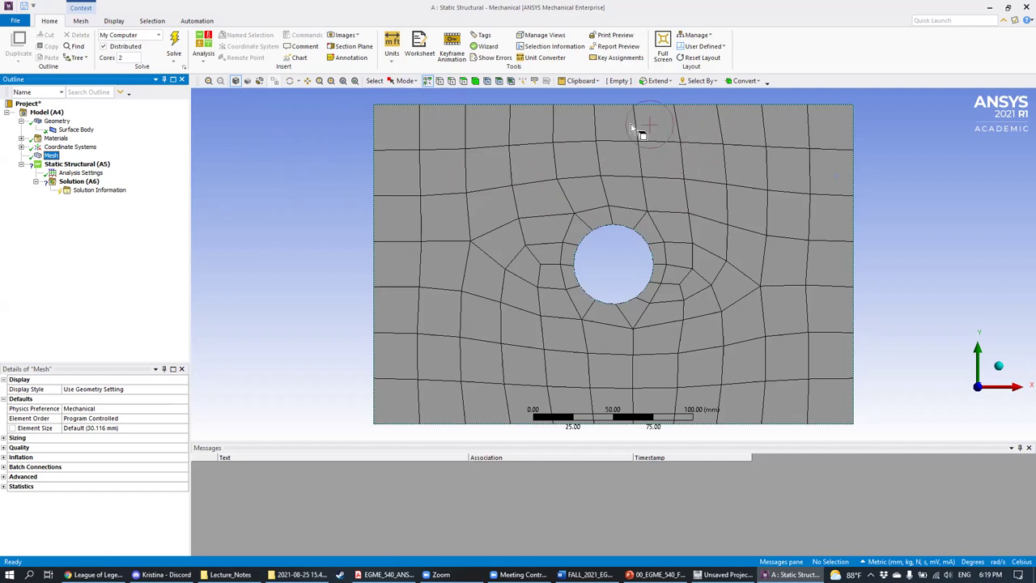
pyautogui.rightClick(51, 162)
pyautogui.moveTo(84, 165)
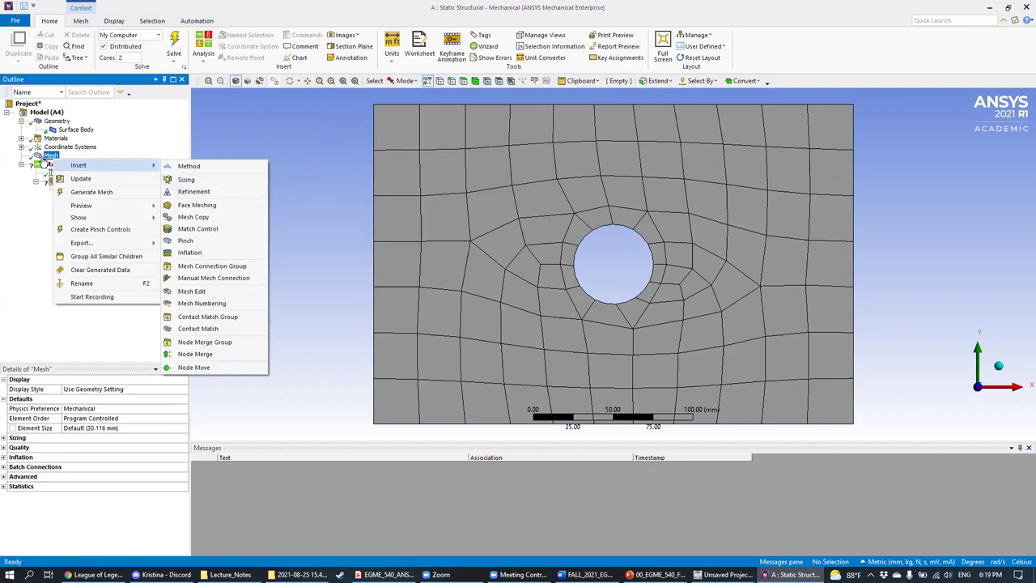
pyautogui.click(227, 180)
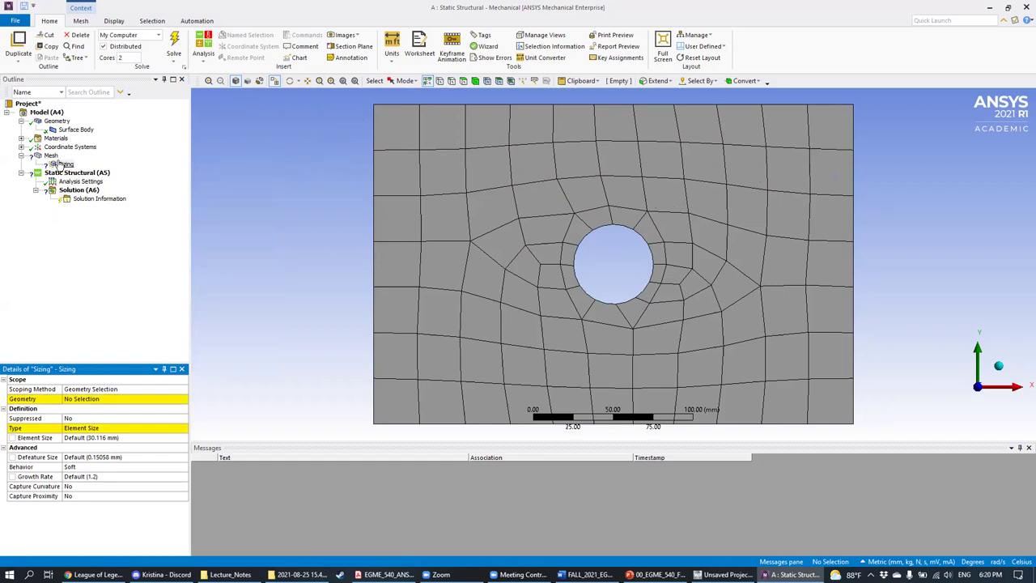
pyautogui.click(363, 240)
pyautogui.click(362, 178)
pyautogui.click(215, 341)
pyautogui.click(212, 373)
pyautogui.click(285, 344)
pyautogui.click(251, 193)
pyautogui.click(278, 184)
# Step: Scope the Sizing control to the plate's face
pyautogui.click(468, 173)
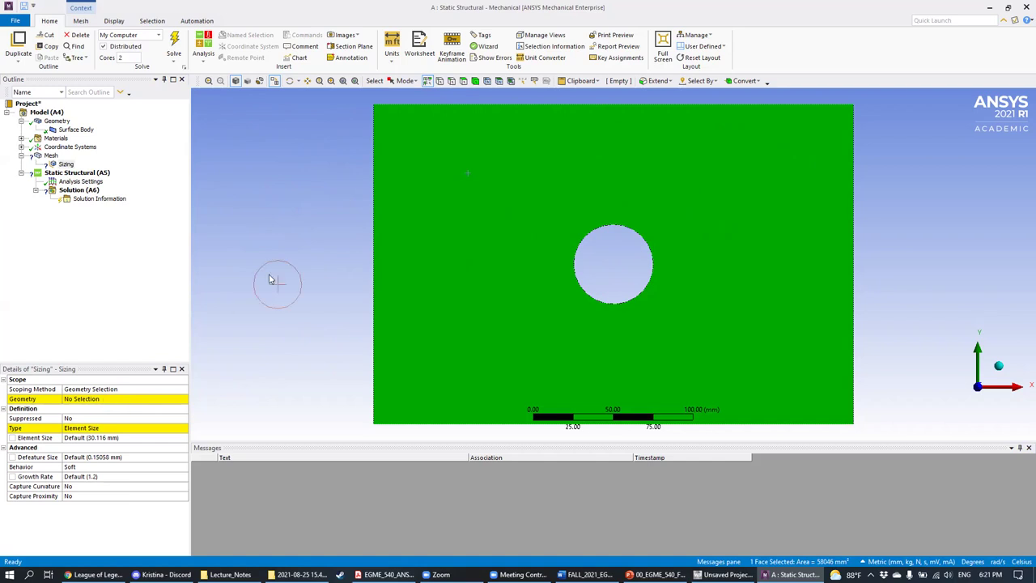
pyautogui.click(69, 400)
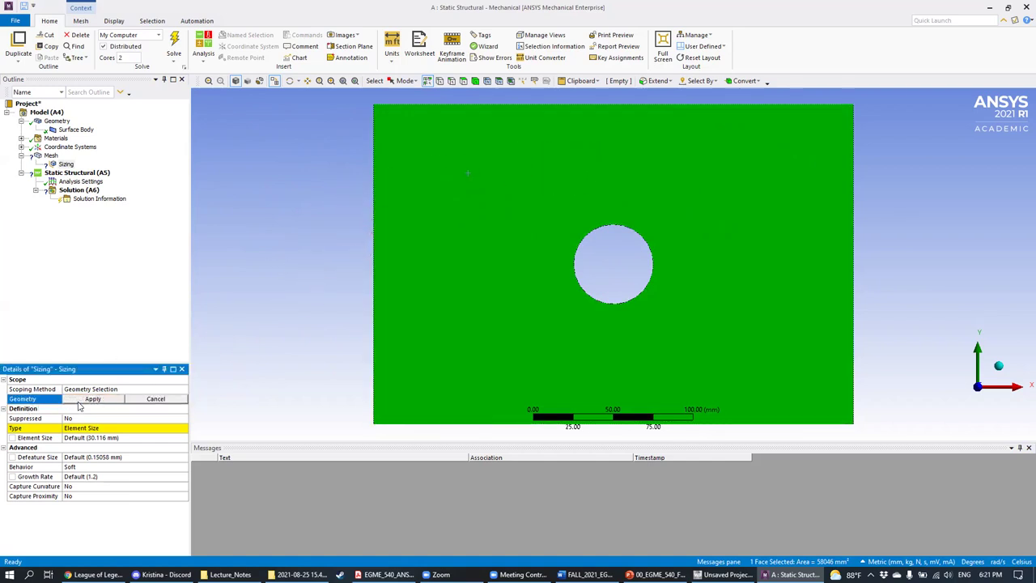
pyautogui.click(90, 398)
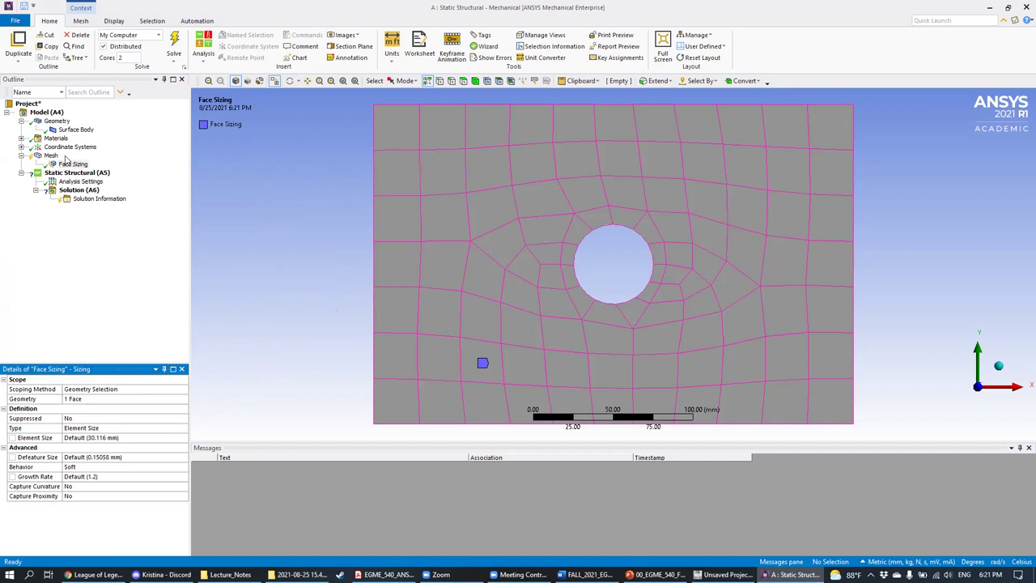
pyautogui.click(313, 409)
pyautogui.click(504, 234)
pyautogui.click(315, 351)
pyautogui.click(396, 232)
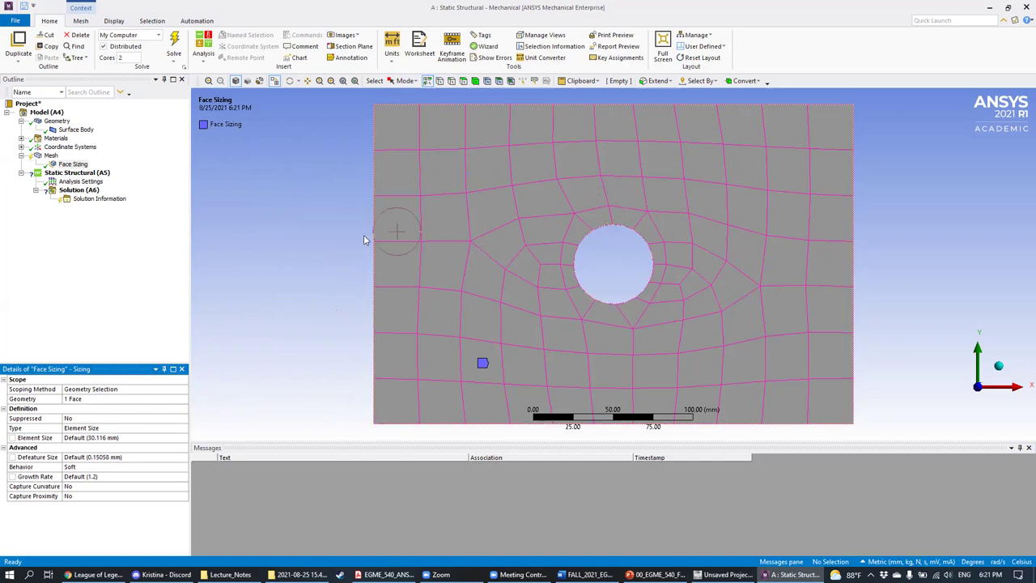
pyautogui.click(591, 340)
pyautogui.click(691, 183)
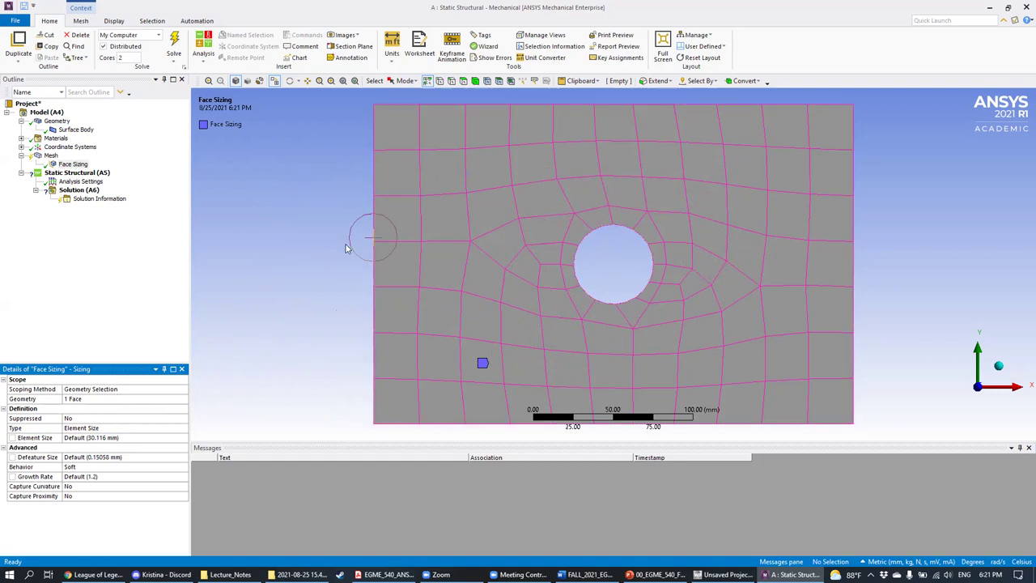
# Step: Select the Face Sizing's Element Size property, switch to Workbench, and examine the Geometry cell's properties
pyautogui.click(107, 438)
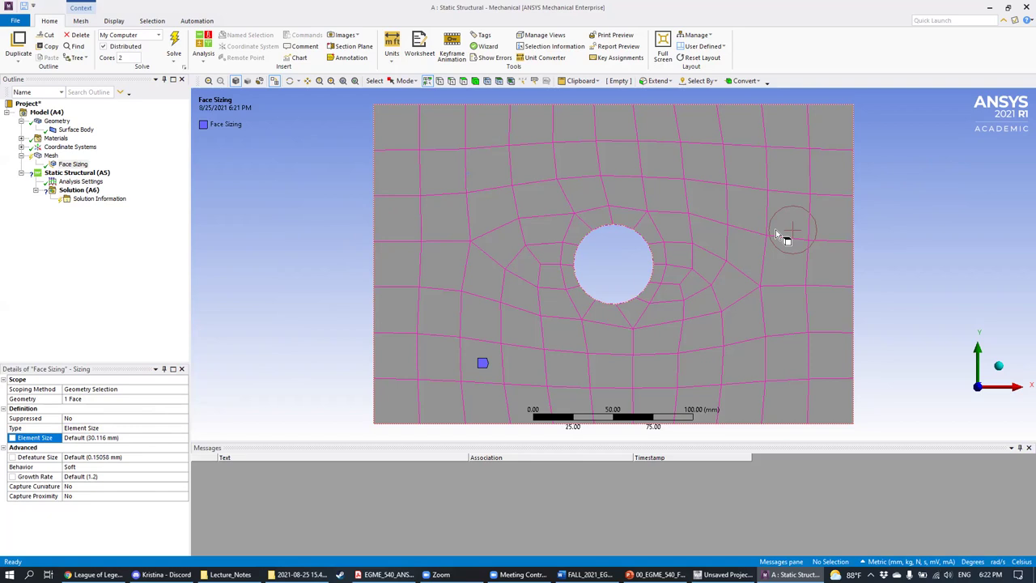
pyautogui.click(726, 574)
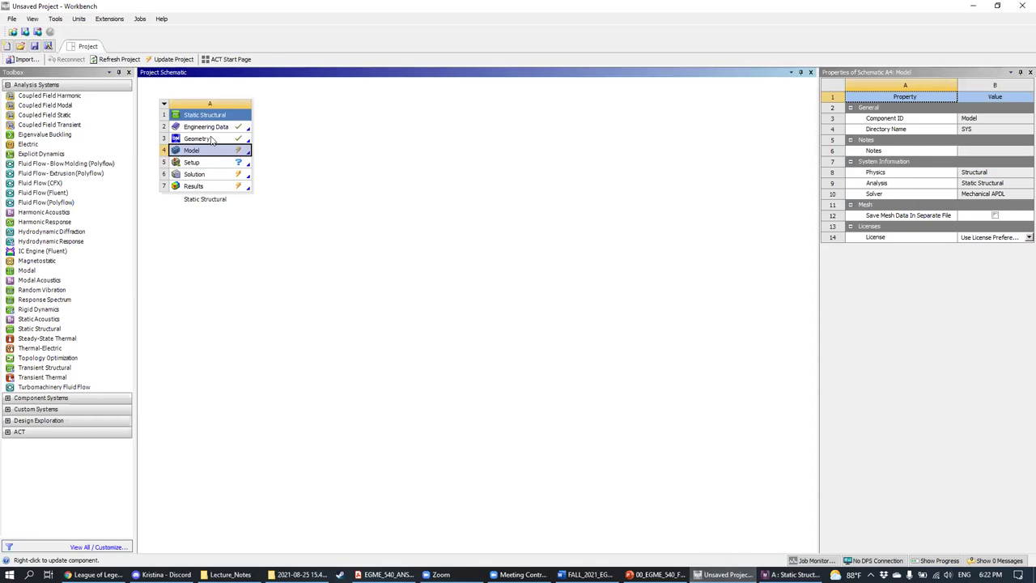
pyautogui.click(208, 139)
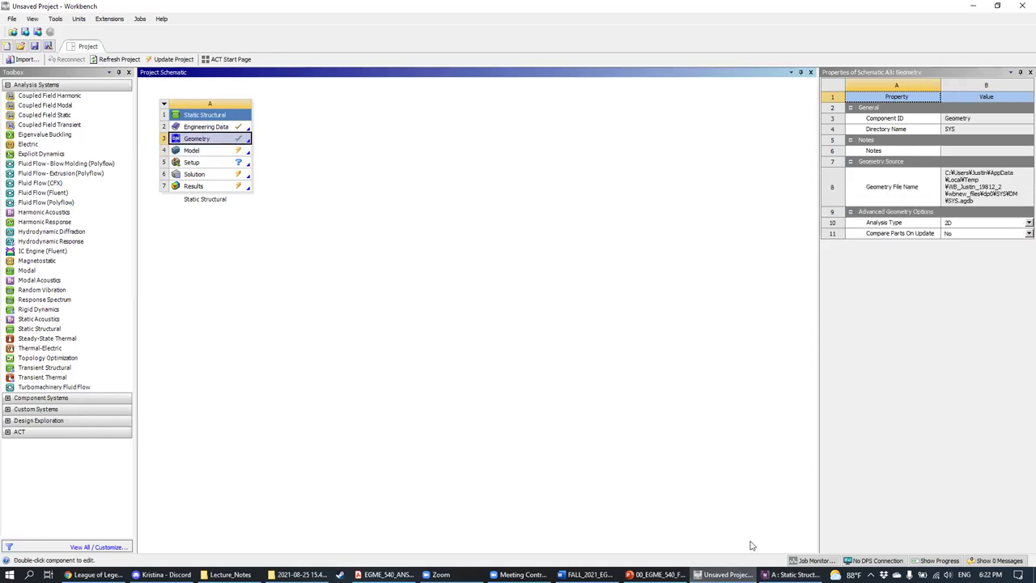
# Step: Switch between Workbench and Mechanical, ending in Mechanical with the Face Sizing details open
pyautogui.click(789, 574)
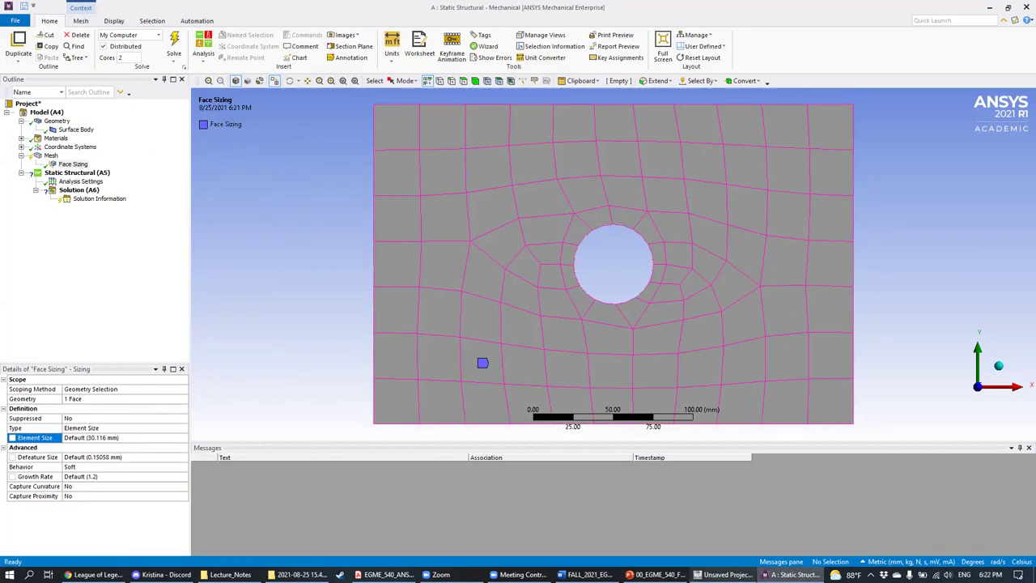
pyautogui.click(790, 574)
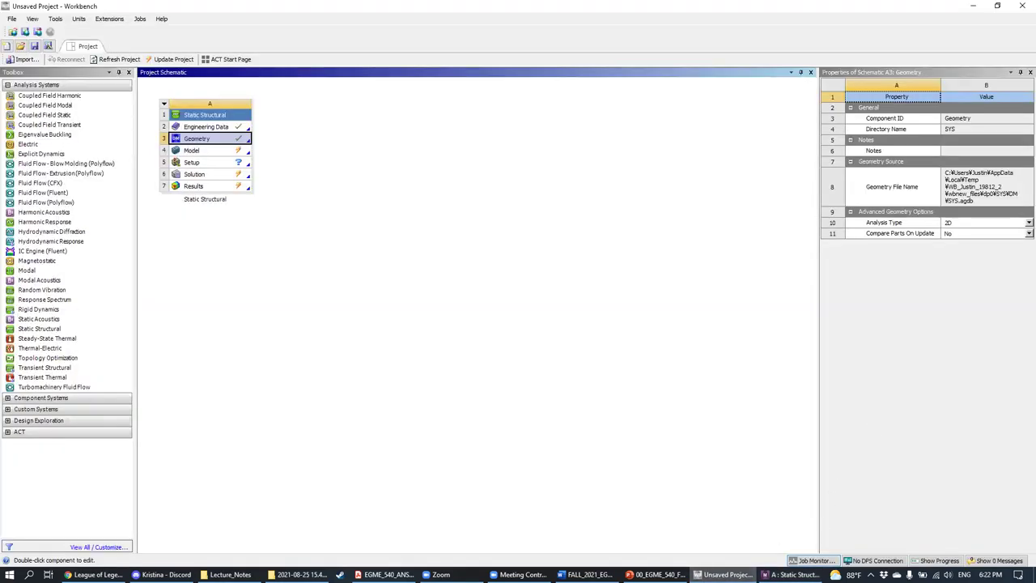
pyautogui.click(790, 574)
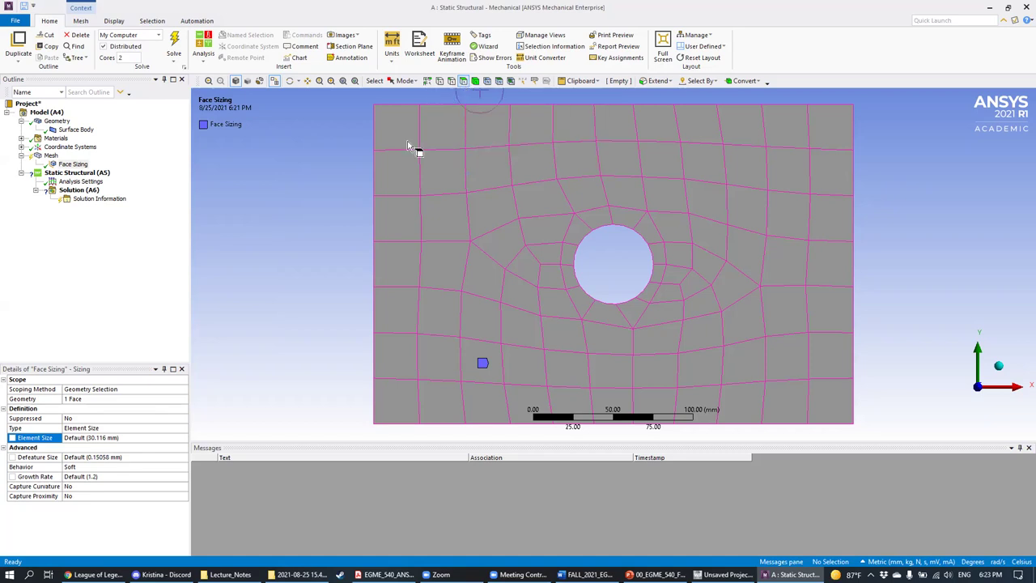
# Step: Try selecting the plate as a face and as a whole body, clearing each selection
pyautogui.click(638, 151)
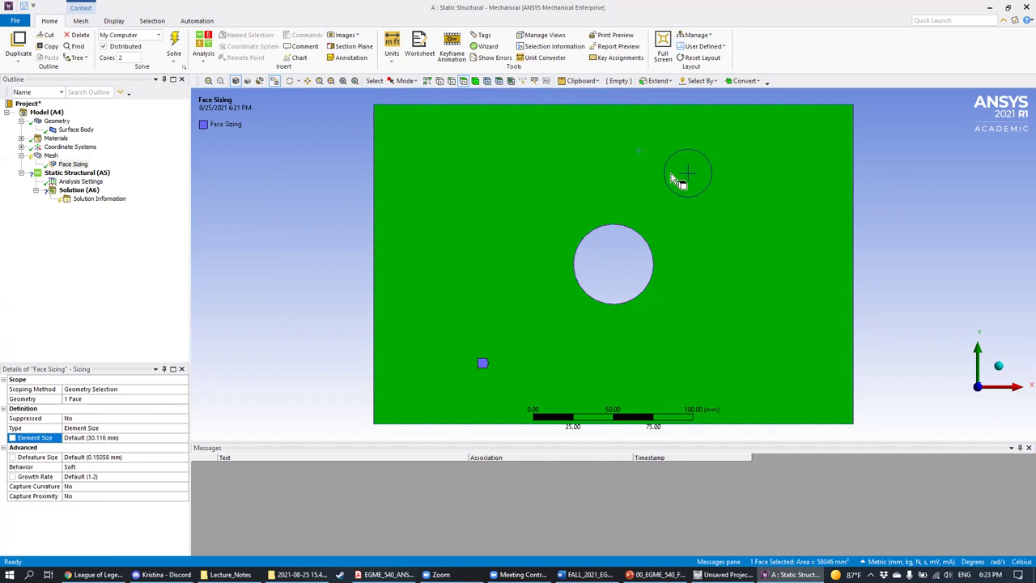
pyautogui.click(452, 81)
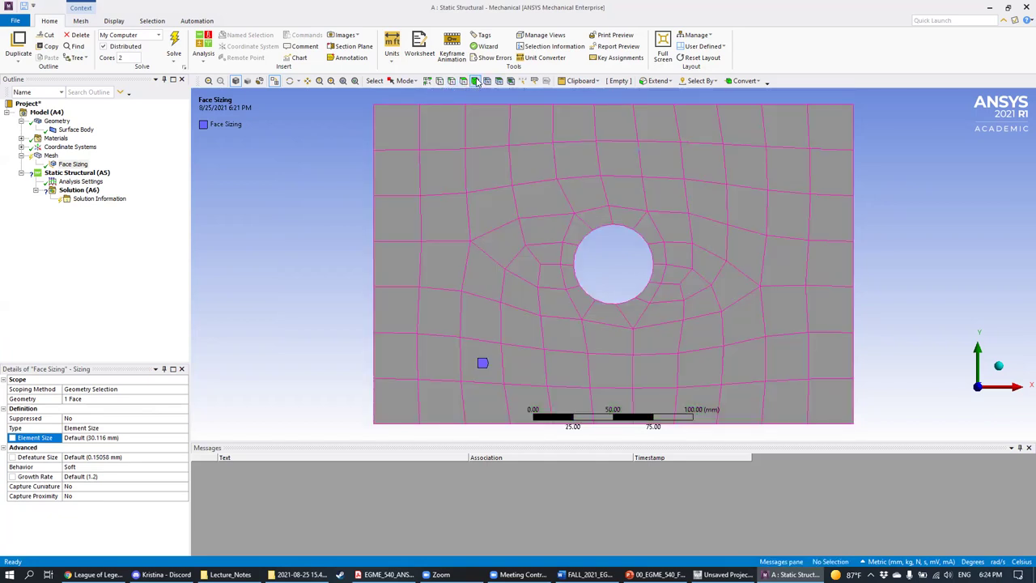
pyautogui.click(476, 82)
pyautogui.click(486, 135)
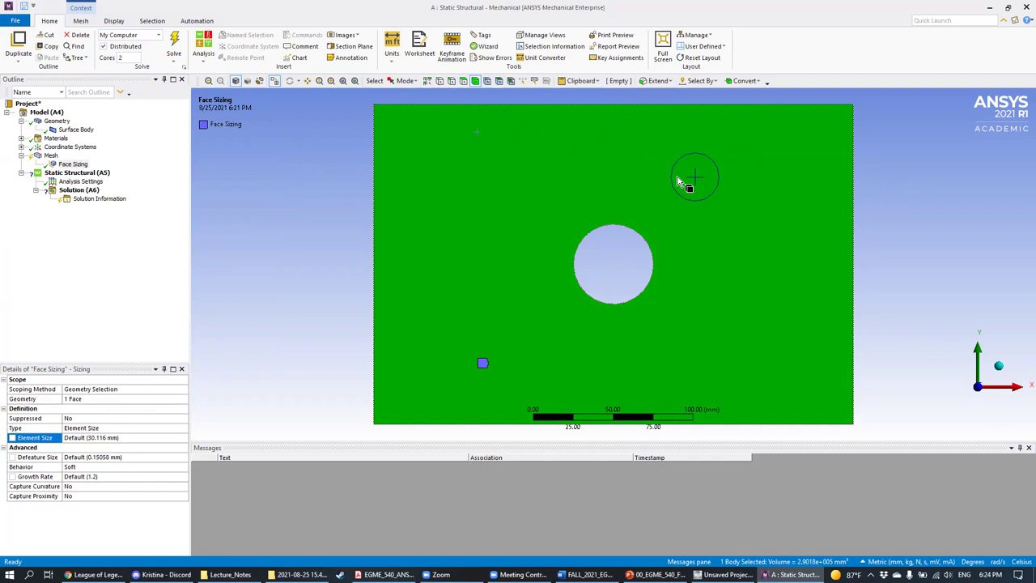
pyautogui.click(355, 178)
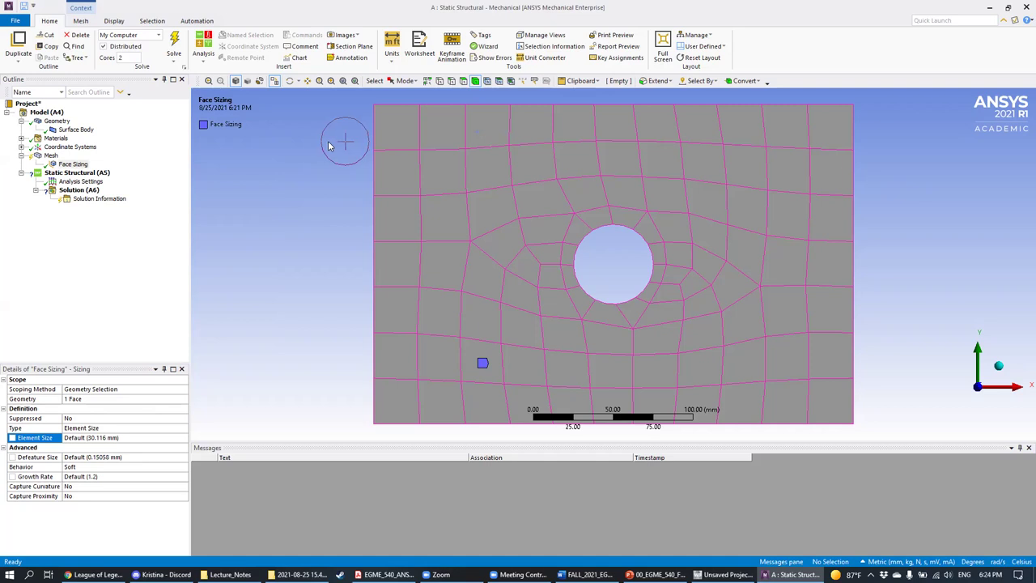
# Step: Examine the details of the Mesh object and its Face Sizing control in the model tree
pyautogui.click(74, 165)
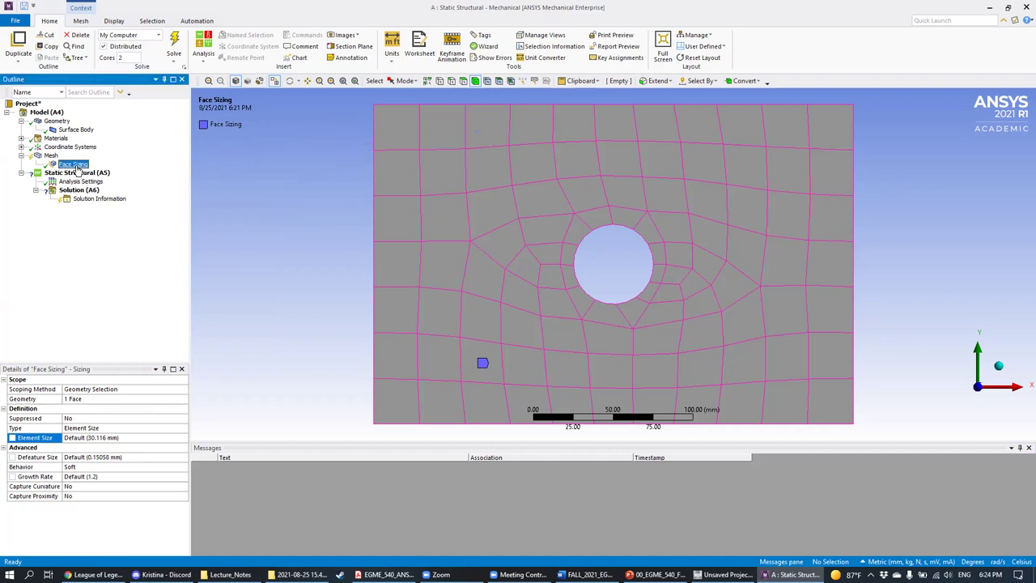
pyautogui.rightClick(78, 166)
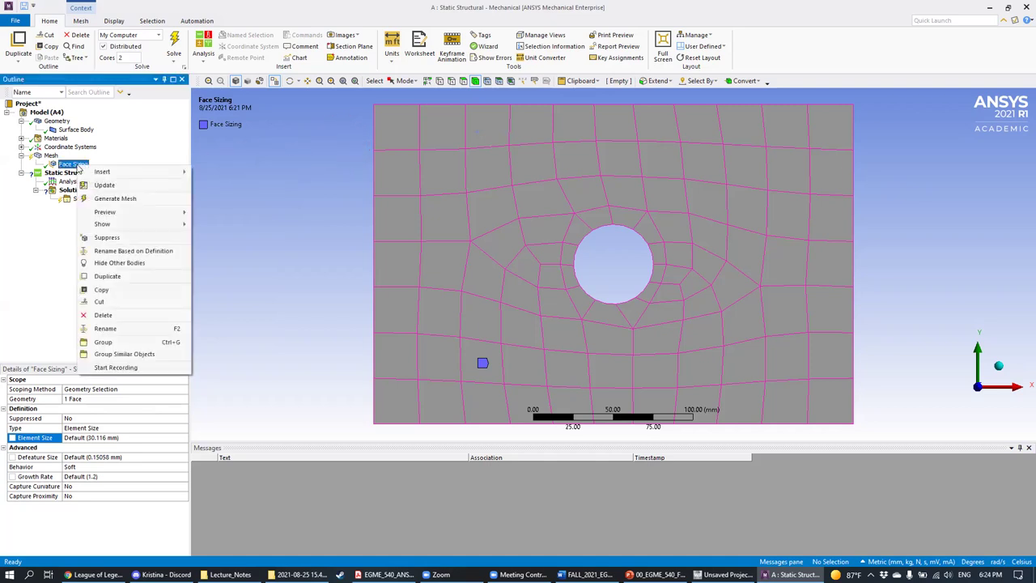
pyautogui.click(263, 168)
pyautogui.click(51, 156)
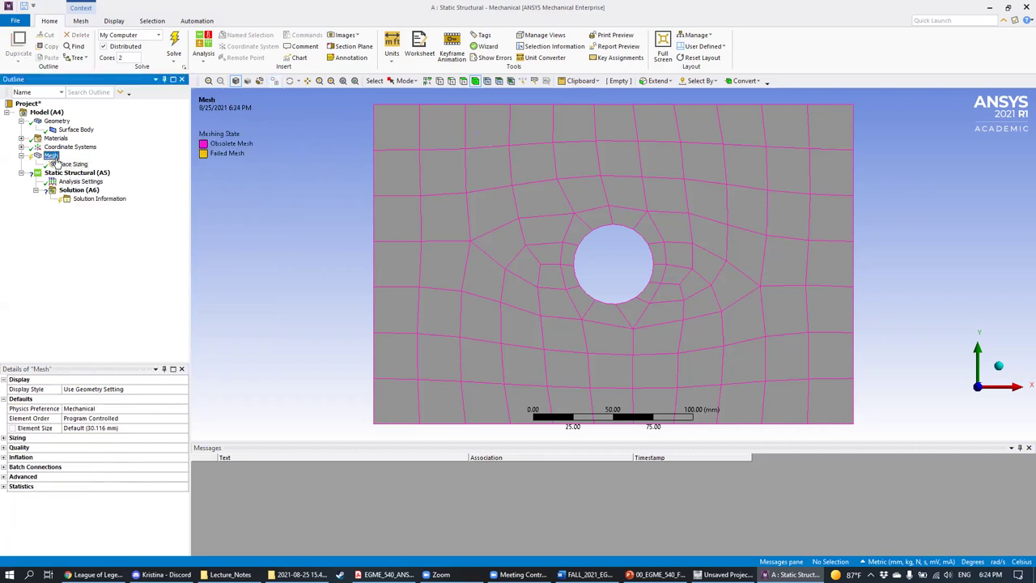
pyautogui.click(62, 165)
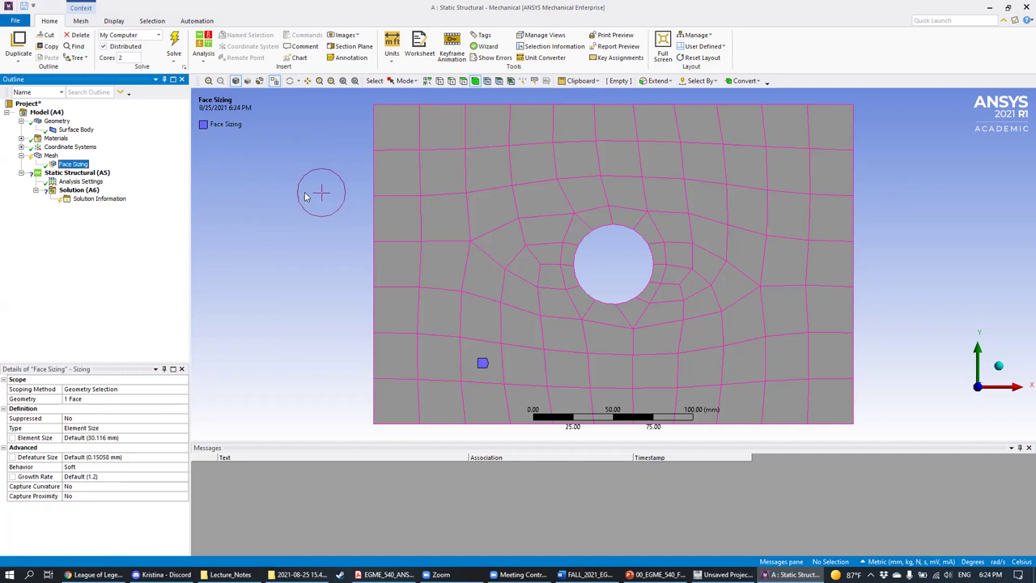
pyautogui.click(78, 165)
pyautogui.press('Return')
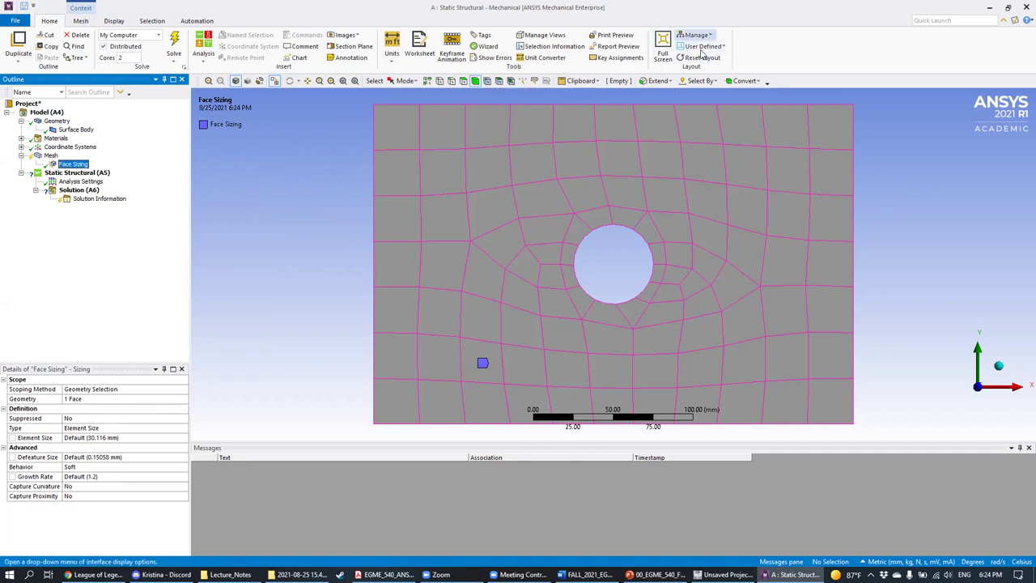
pyautogui.moveTo(91, 151)
pyautogui.mouseDown()
pyautogui.moveTo(48, 165)
pyautogui.moveTo(95, 154)
pyautogui.moveTo(55, 153)
pyautogui.moveTo(91, 141)
pyautogui.mouseUp()
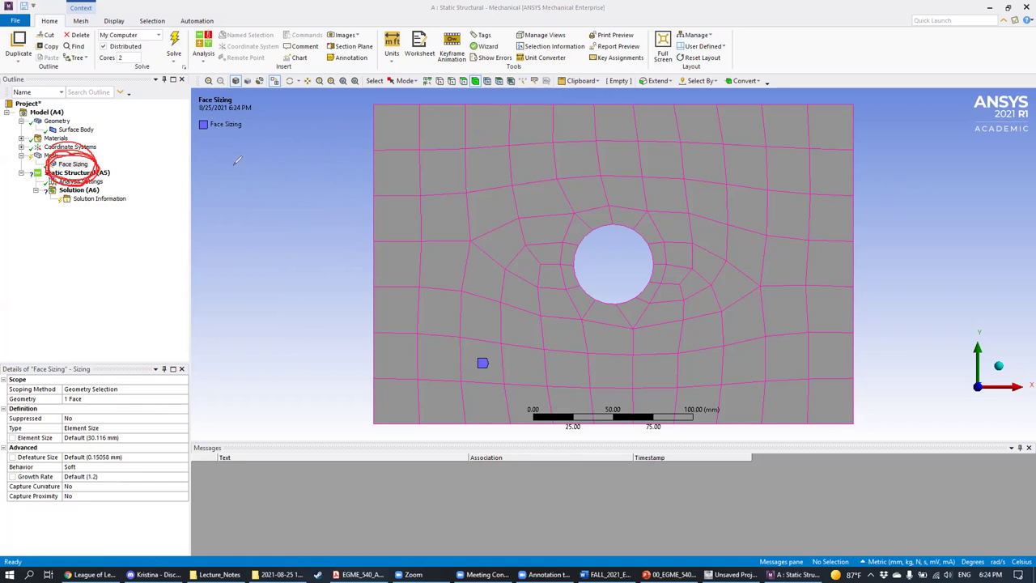
pyautogui.moveTo(45, 154)
pyautogui.mouseDown()
pyautogui.moveTo(104, 160)
pyautogui.moveTo(45, 162)
pyautogui.moveTo(97, 147)
pyautogui.moveTo(102, 173)
pyautogui.mouseUp()
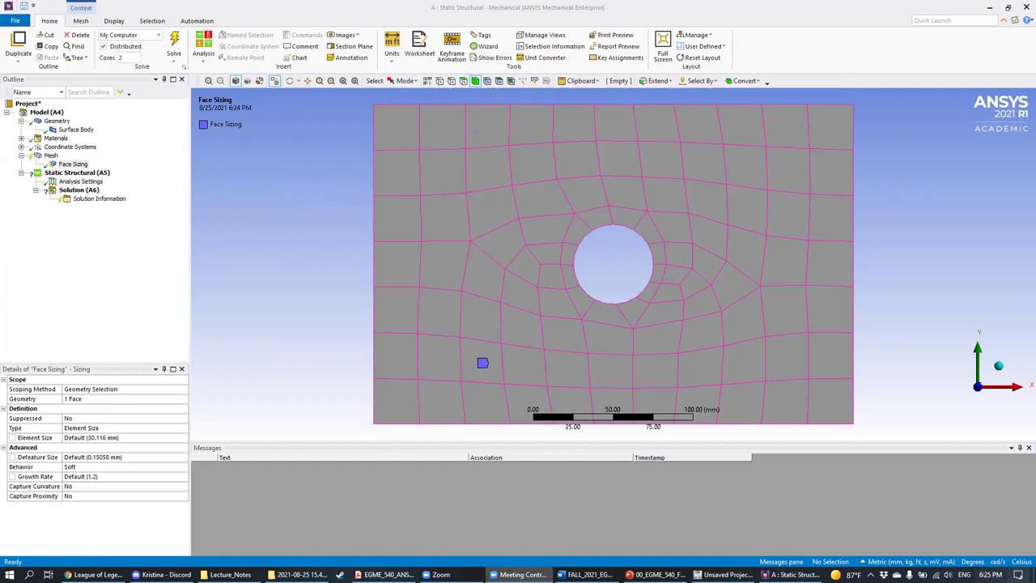
pyautogui.click(991, 575)
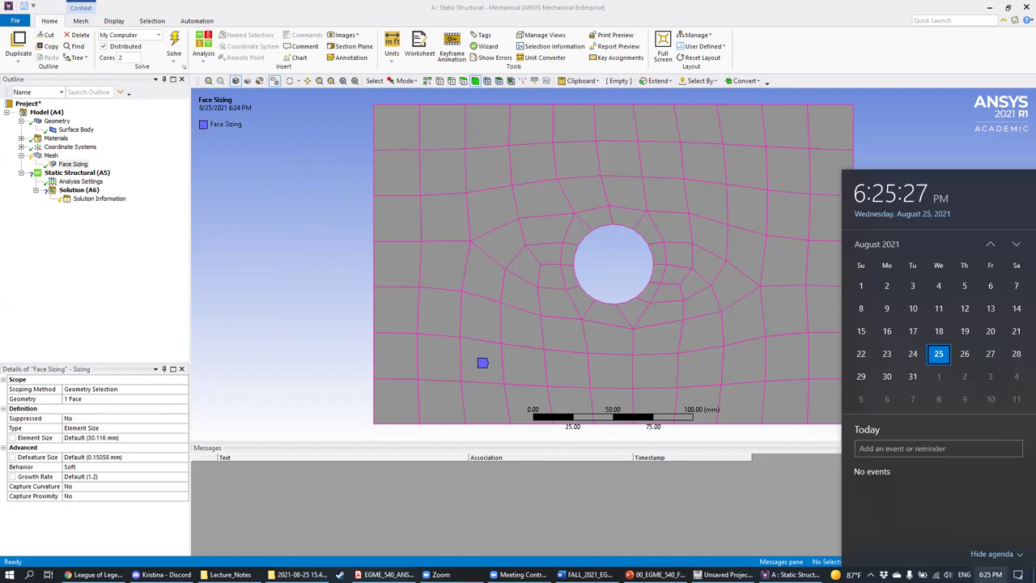
pyautogui.click(991, 574)
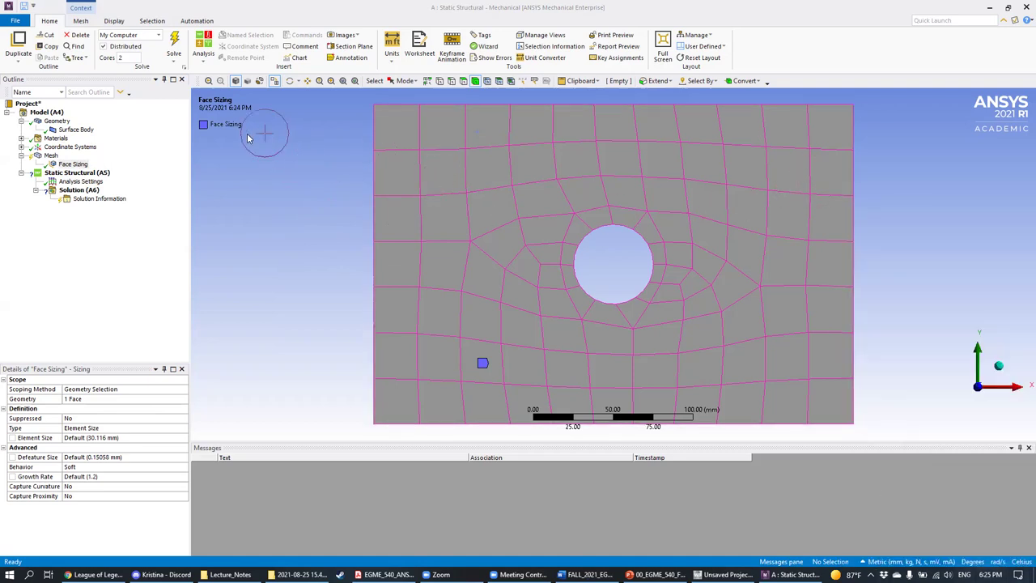
# Step: Set the Face Sizing's Element Size to 5 mm and regenerate the plate's mesh
pyautogui.click(107, 438)
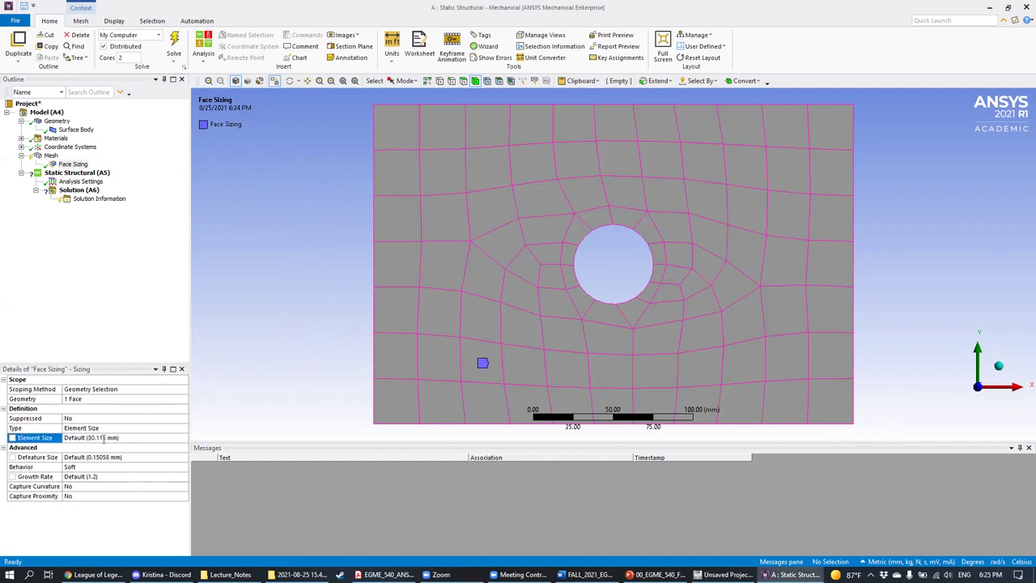
pyautogui.click(253, 380)
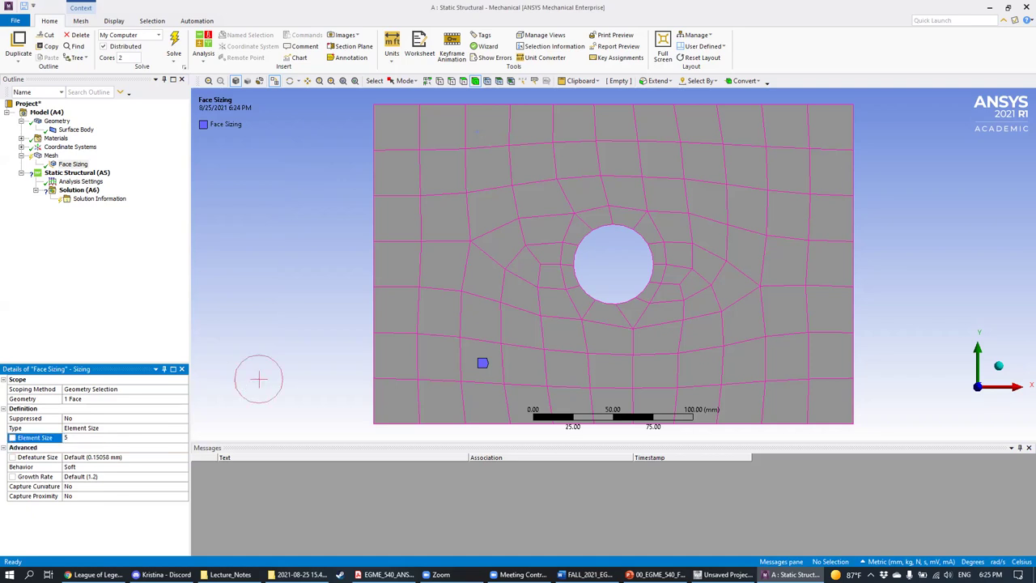
pyautogui.click(259, 379)
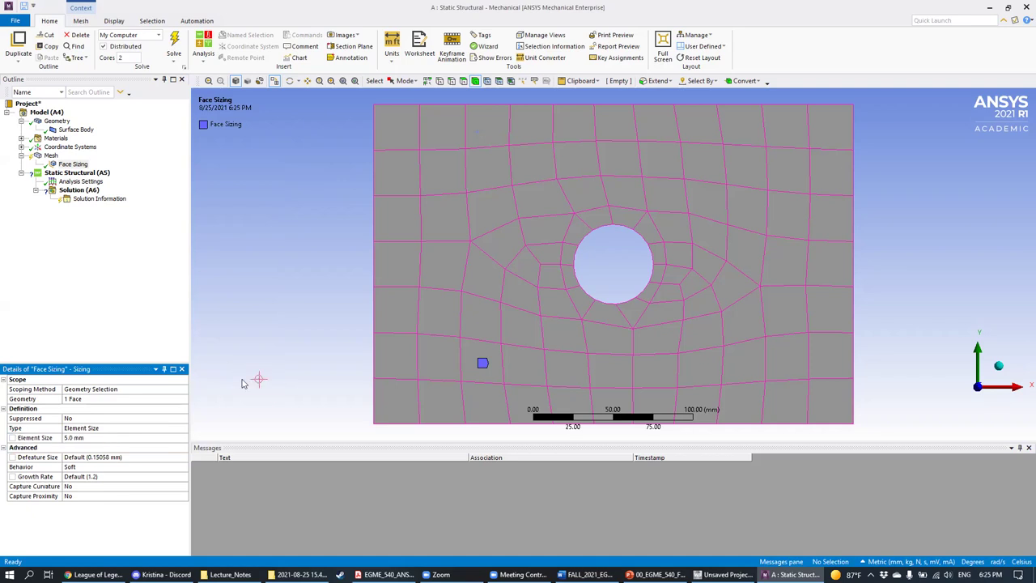
pyautogui.rightClick(51, 156)
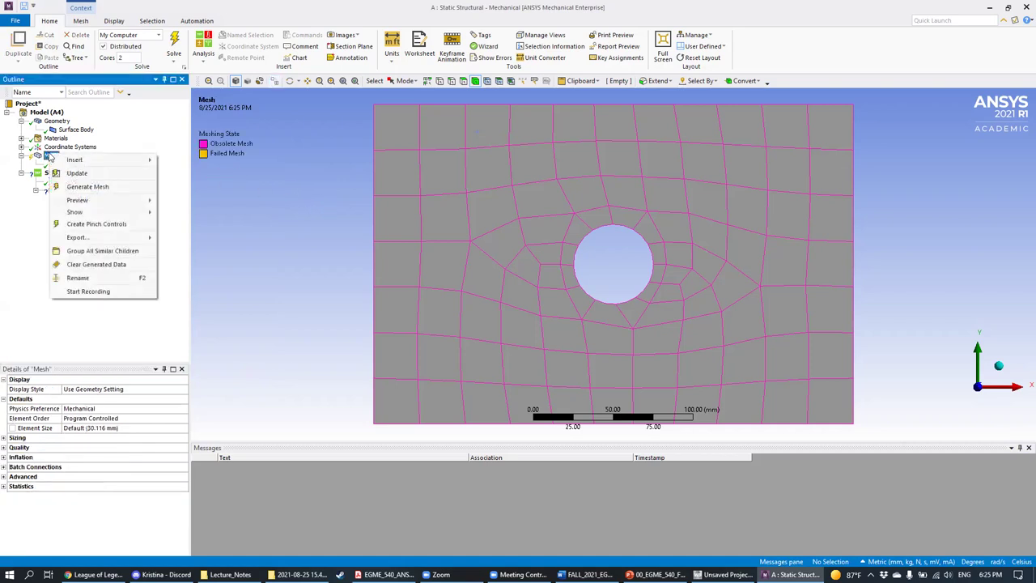
pyautogui.click(84, 187)
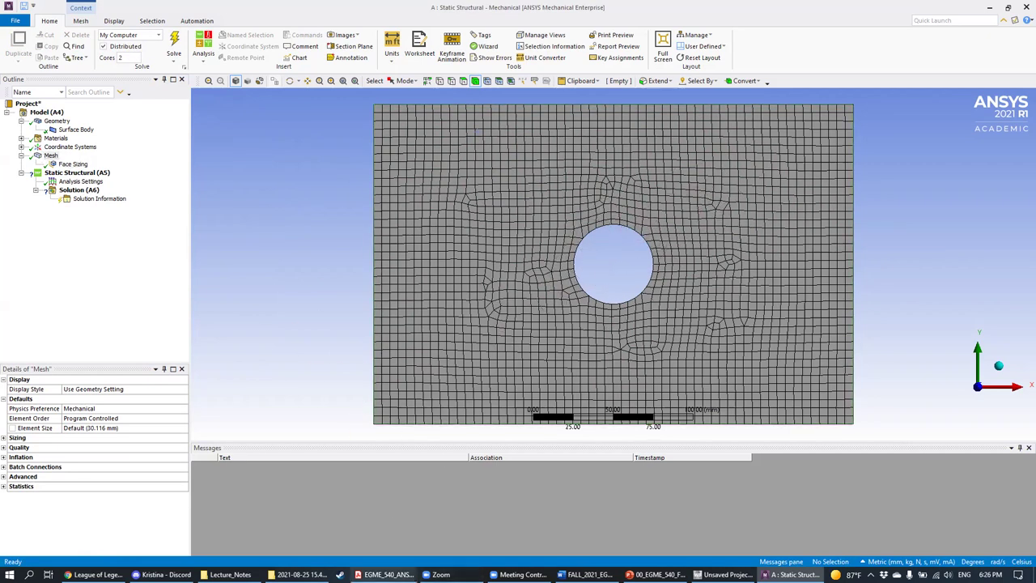
# Step: Switch to the activity PDF in Acrobat Reader and skim ahead to the "Meshing the geometry" section
pyautogui.click(385, 574)
pyautogui.scroll(-20, 424, 379)
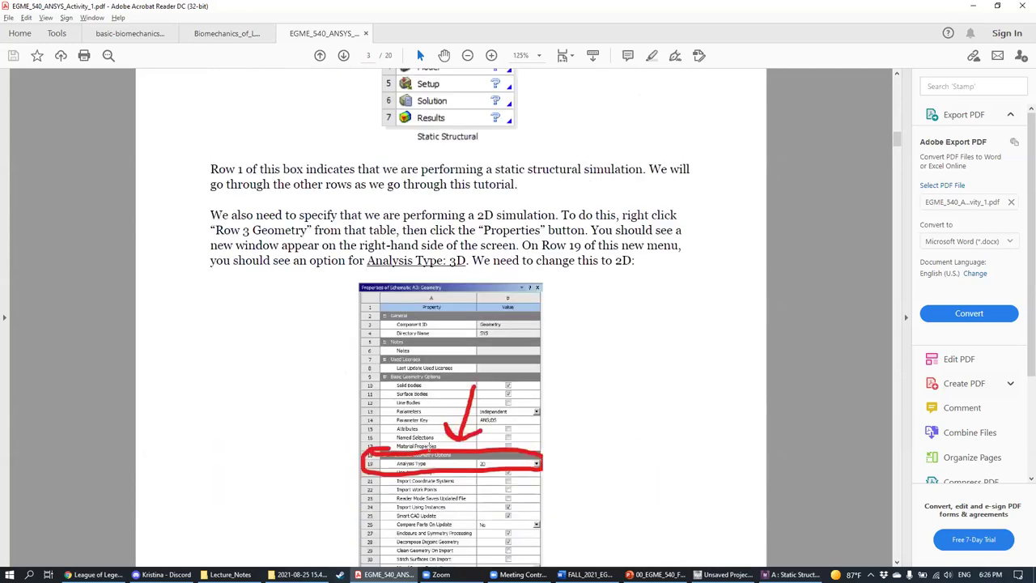
pyautogui.scroll(-6, 431, 460)
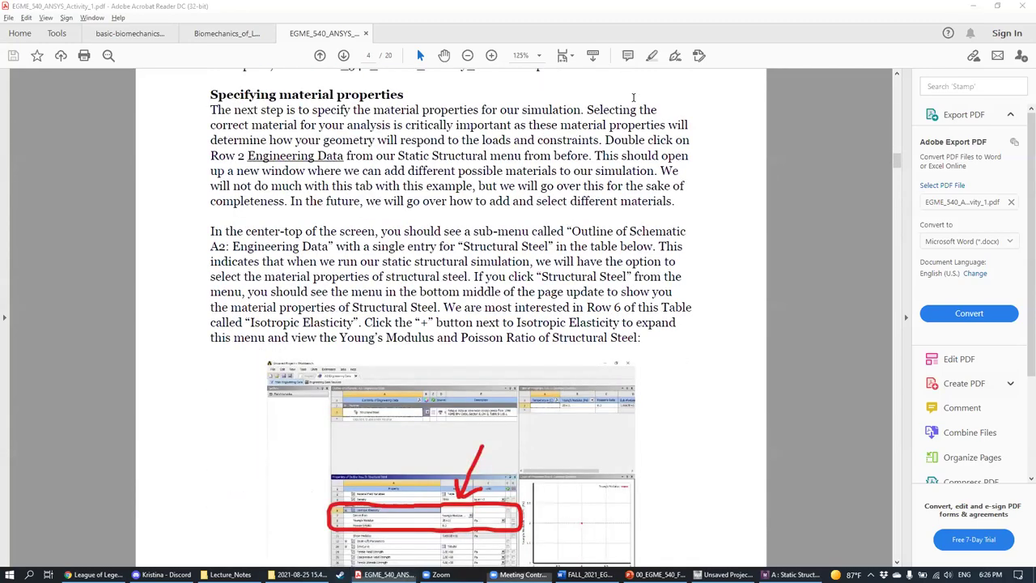
pyautogui.scroll(-20, 684, 400)
pyautogui.scroll(-20, 689, 419)
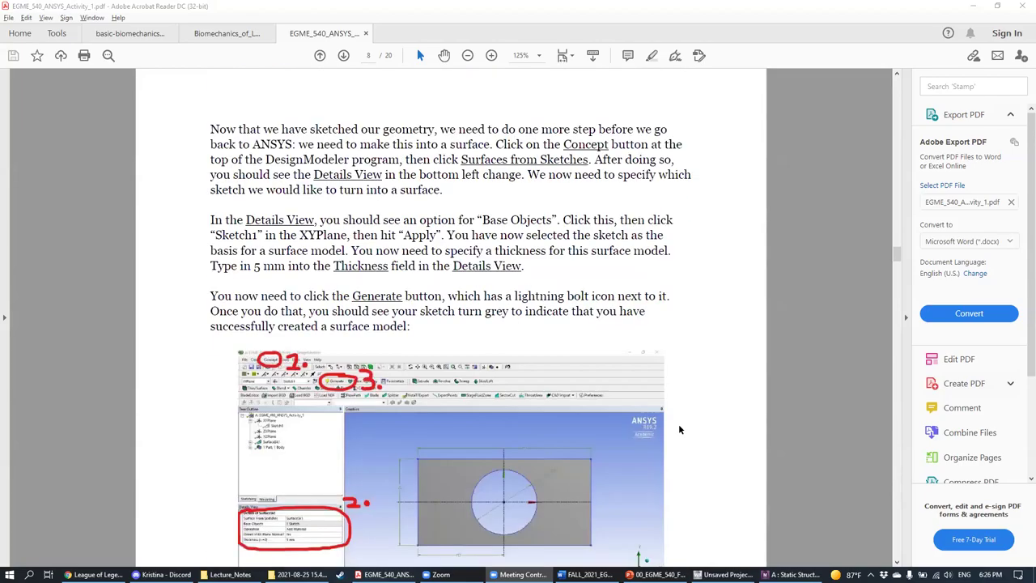
pyautogui.scroll(-9, 682, 428)
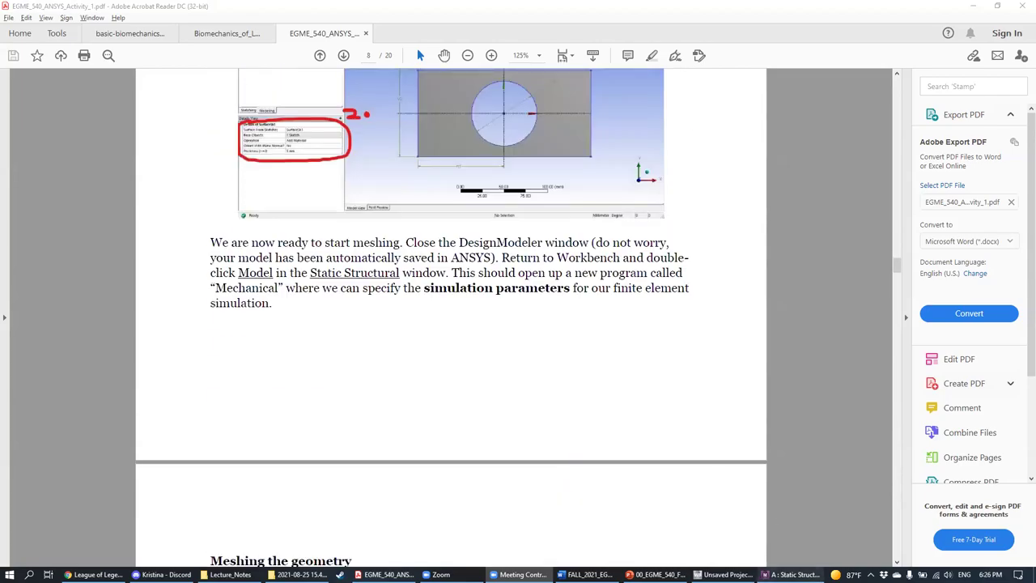
# Step: Return to Mechanical and check which unit system is active
pyautogui.click(791, 574)
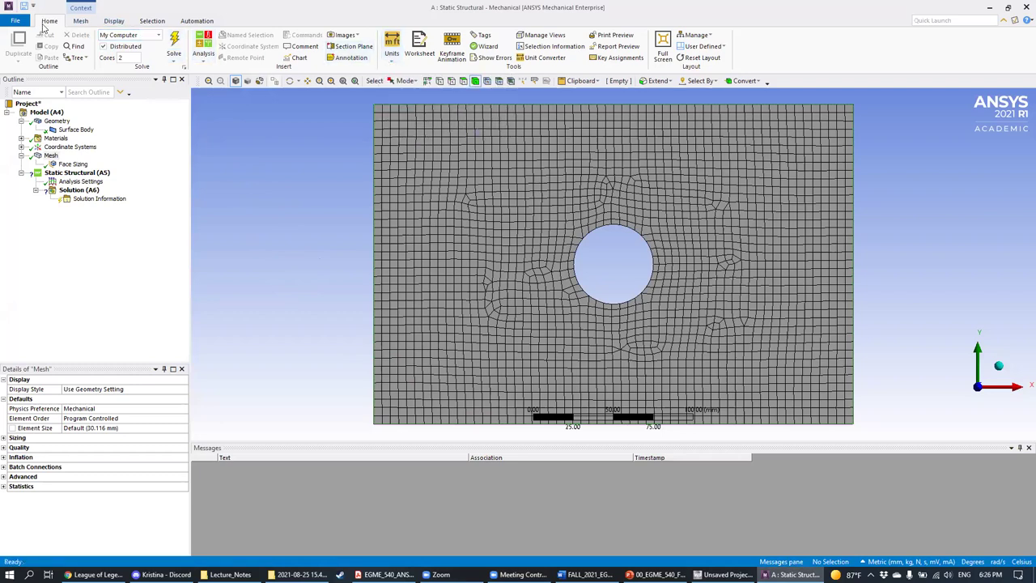
pyautogui.click(392, 46)
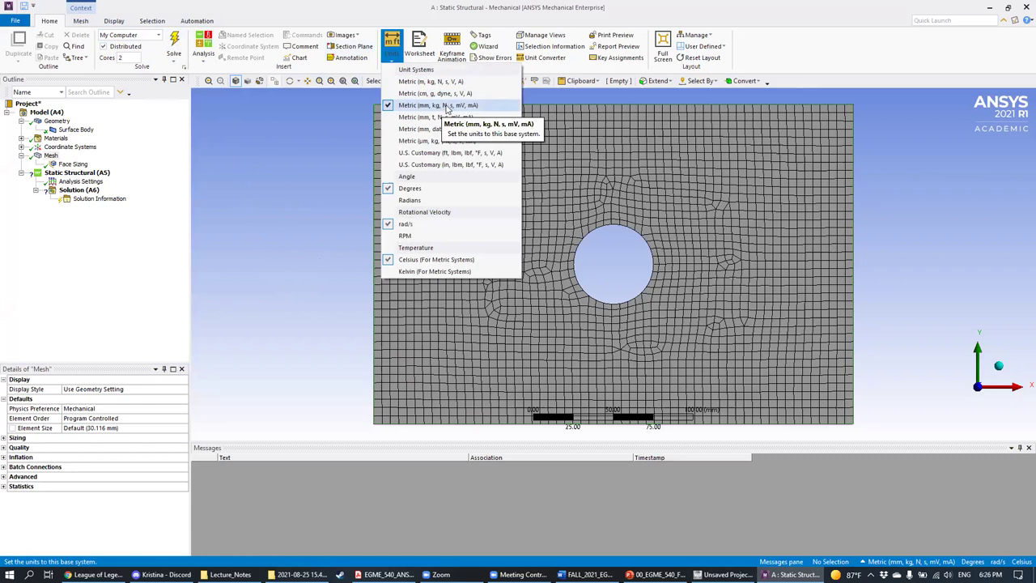
pyautogui.click(297, 154)
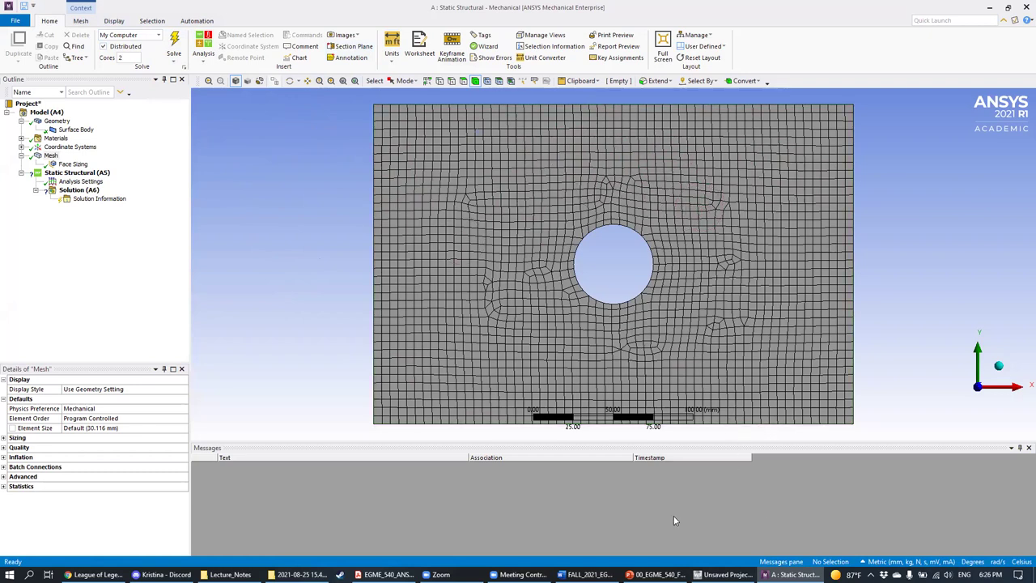
# Step: Switch to the activity PDF in Acrobat Reader and review its instructions for the Method, Sizing and Refinement mesh controls
pyautogui.click(387, 574)
pyautogui.scroll(-5, 384, 398)
pyautogui.scroll(-15, 384, 398)
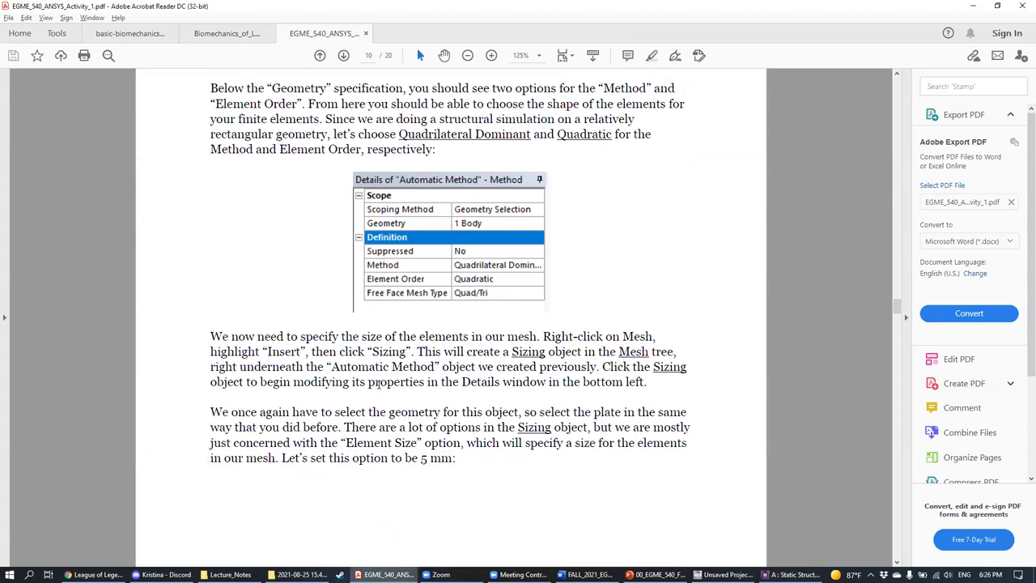
pyautogui.scroll(3, 480, 275)
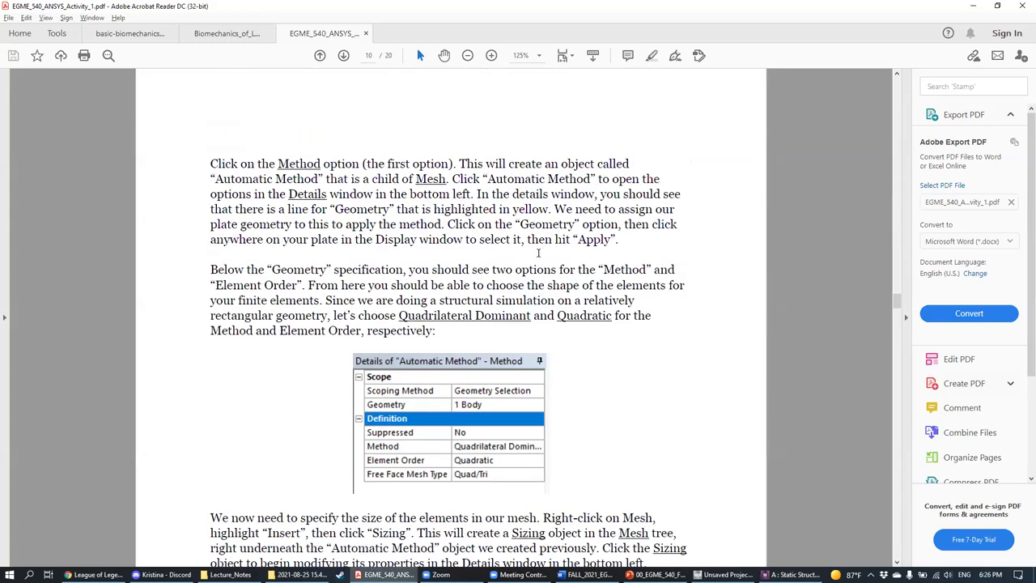
pyautogui.scroll(-15, 556, 240)
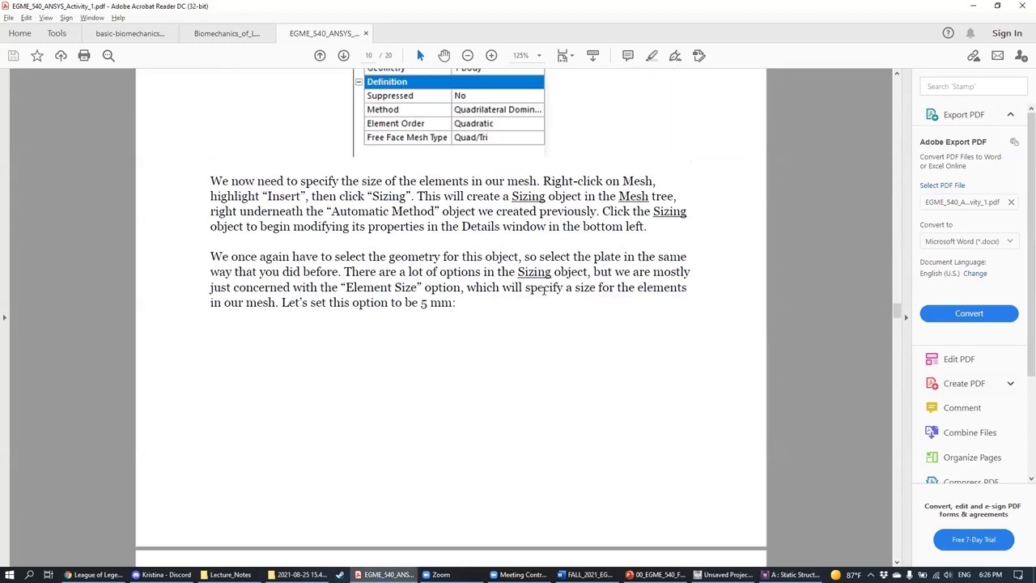
pyautogui.scroll(-13, 533, 329)
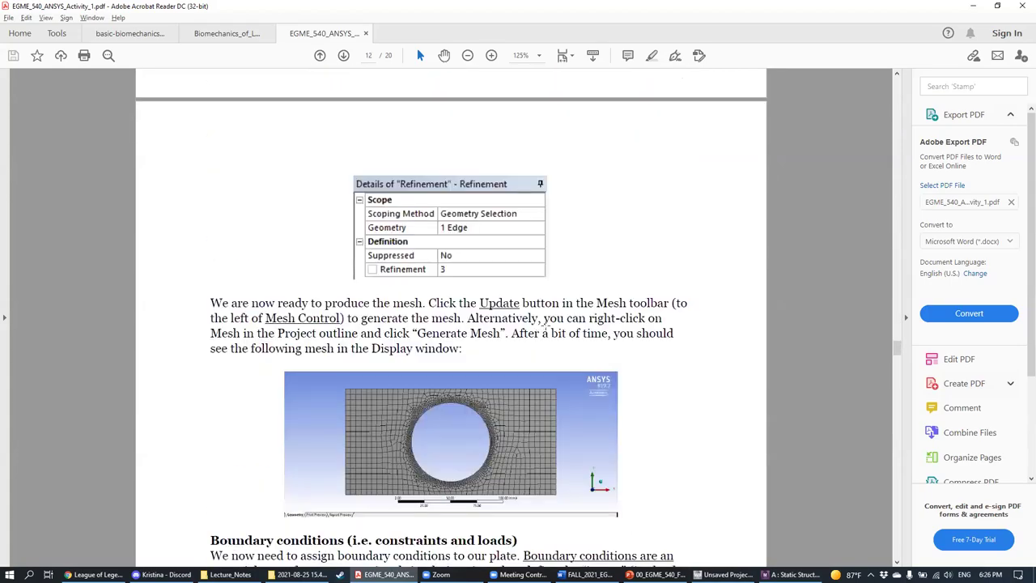
pyautogui.scroll(4, 534, 318)
pyautogui.scroll(20, 535, 317)
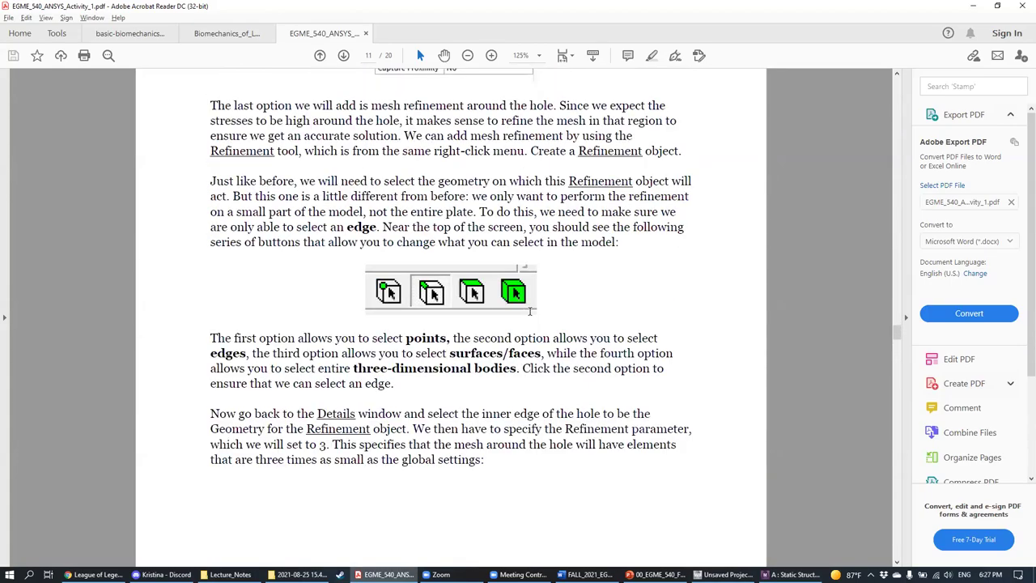
pyautogui.scroll(10, 552, 296)
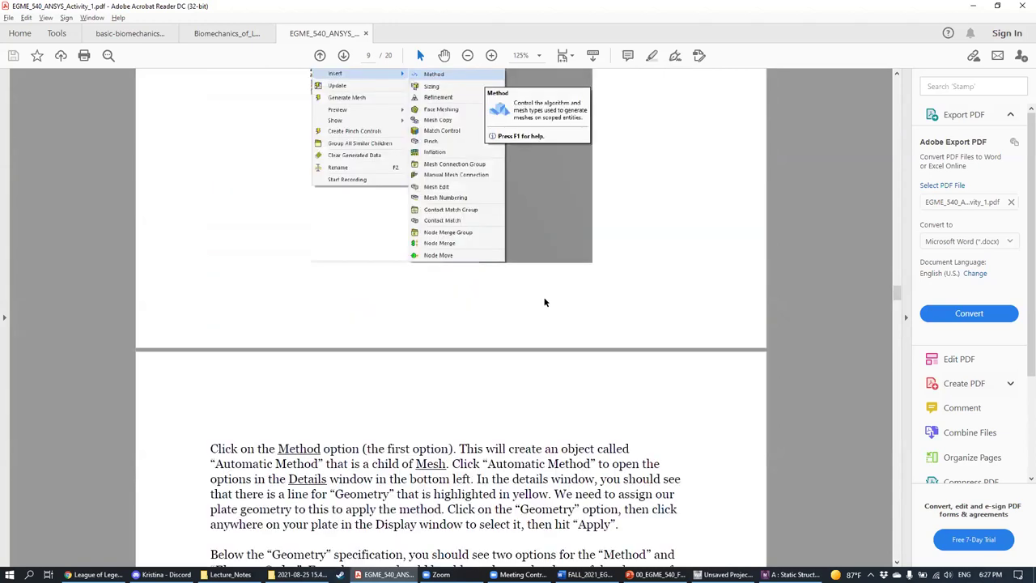
pyautogui.scroll(-3, 512, 312)
pyautogui.scroll(-1, 512, 313)
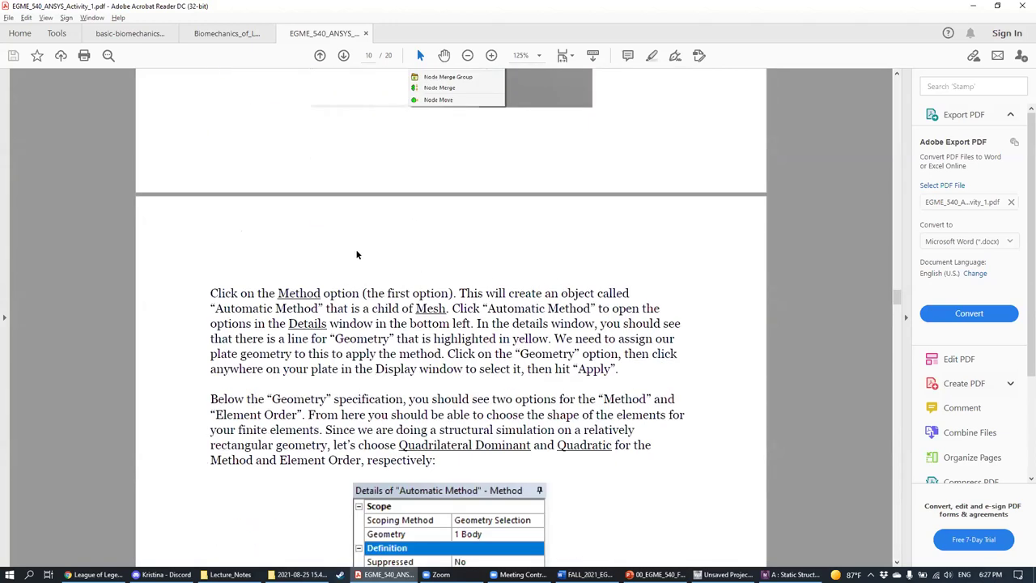
# Step: Reread the activity PDF's meshing pages on element shape, body sizing and edge refinement around the hole
pyautogui.scroll(-3, 502, 293)
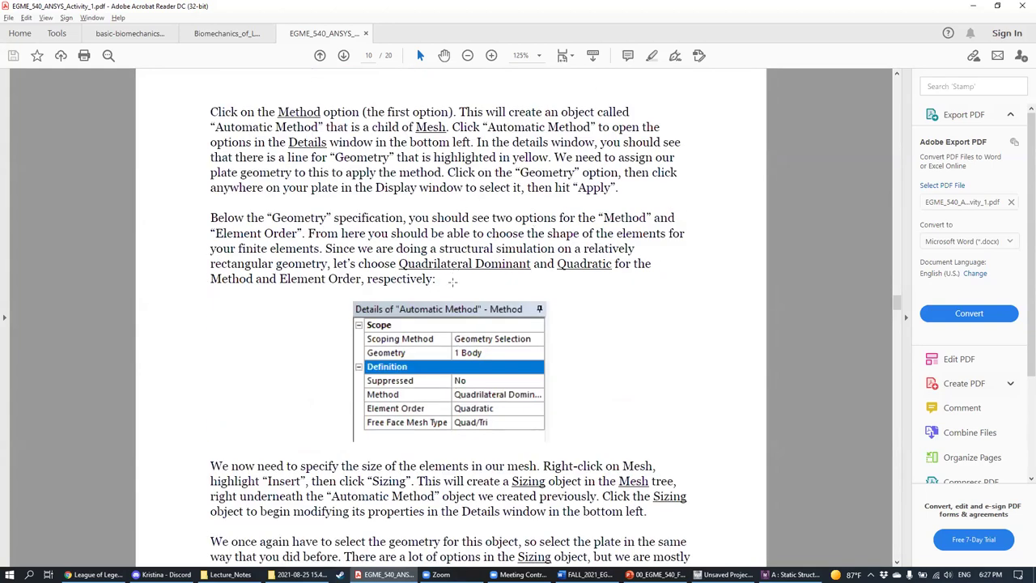
pyautogui.scroll(-9, 451, 281)
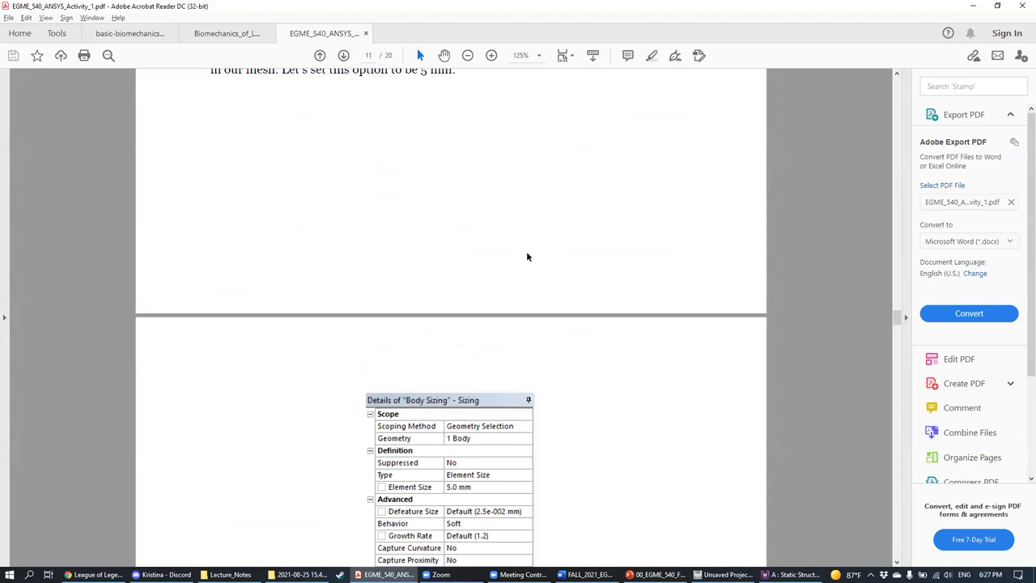
pyautogui.click(781, 574)
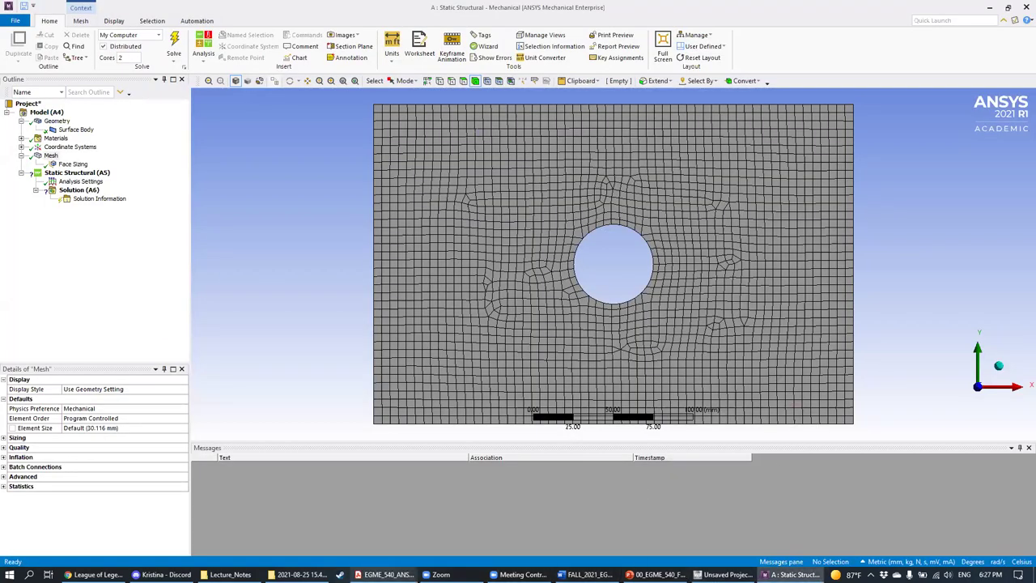
pyautogui.click(385, 574)
pyautogui.scroll(6, 373, 283)
pyautogui.scroll(17, 406, 312)
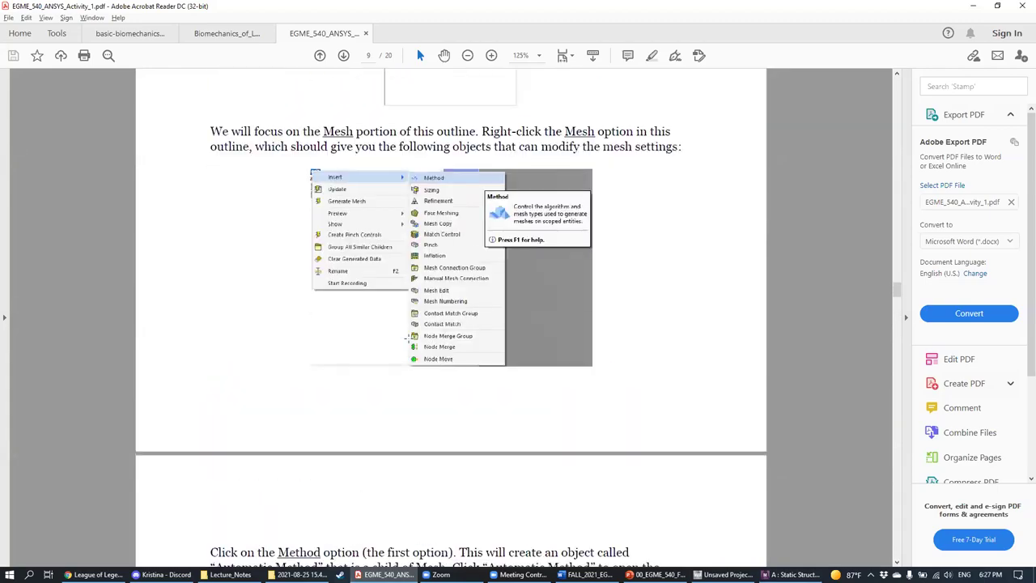
pyautogui.scroll(-20, 412, 340)
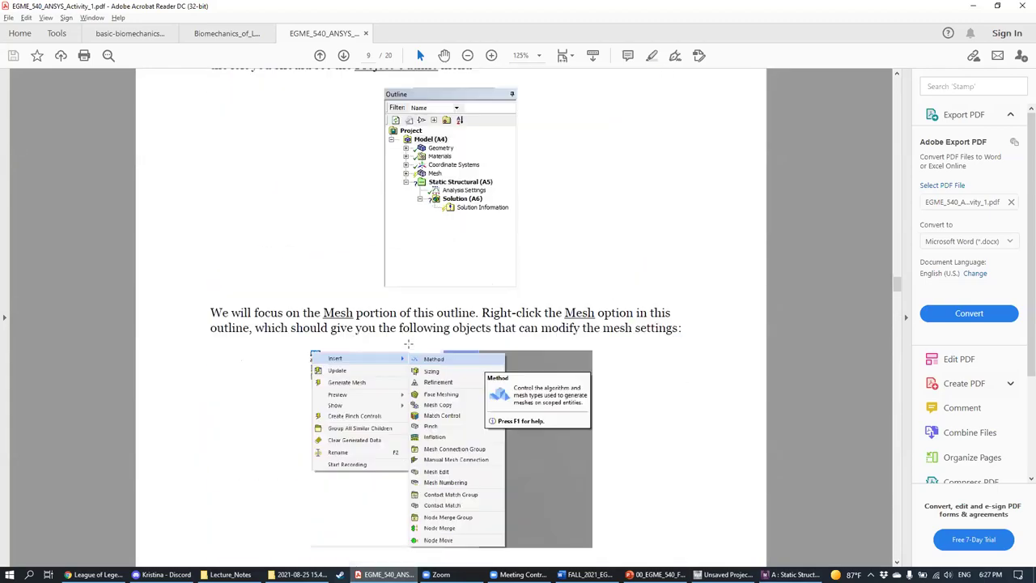
pyautogui.scroll(-10, 422, 392)
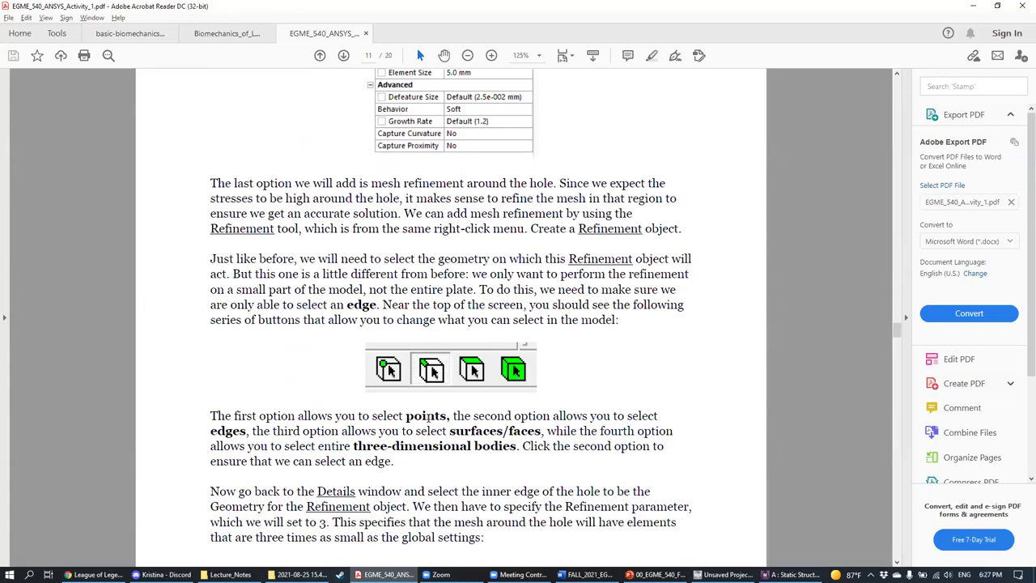
# Step: Switch to the lecture slides in PowerPoint and read the "Applying Boundary Conditions" slide
pyautogui.click(792, 574)
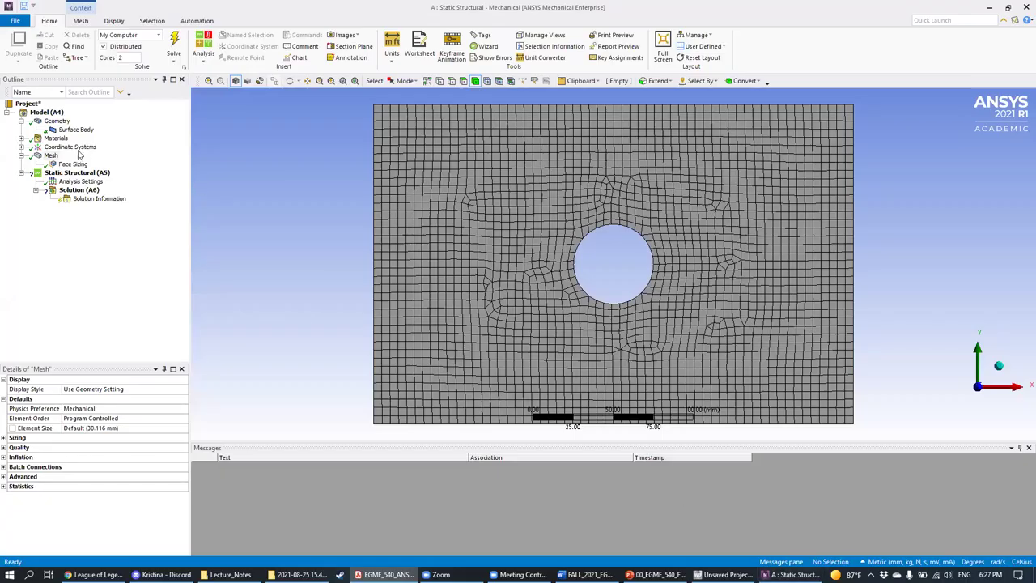
pyautogui.click(655, 574)
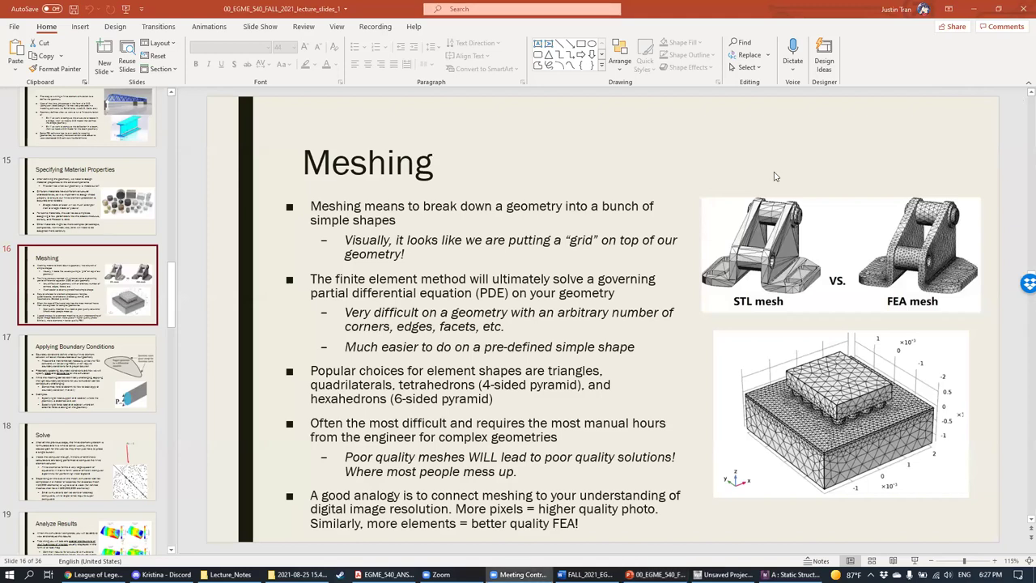
pyautogui.click(94, 374)
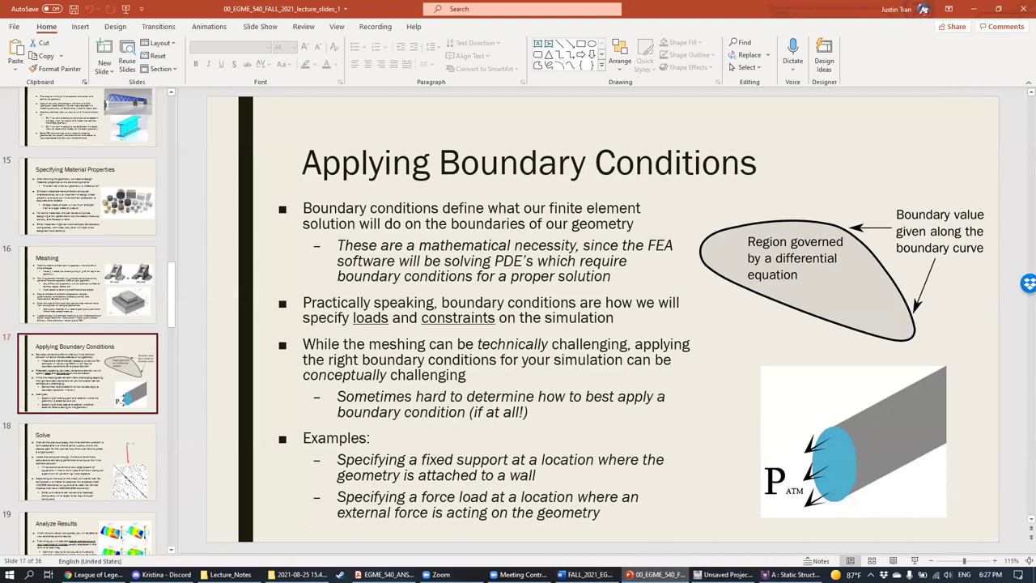
# Step: Return to the activity PDF in Acrobat Reader and review the plate's loading diagram and parameter table on page 1
pyautogui.click(385, 574)
pyautogui.moveTo(900, 340); pyautogui.dragTo(901, 89)
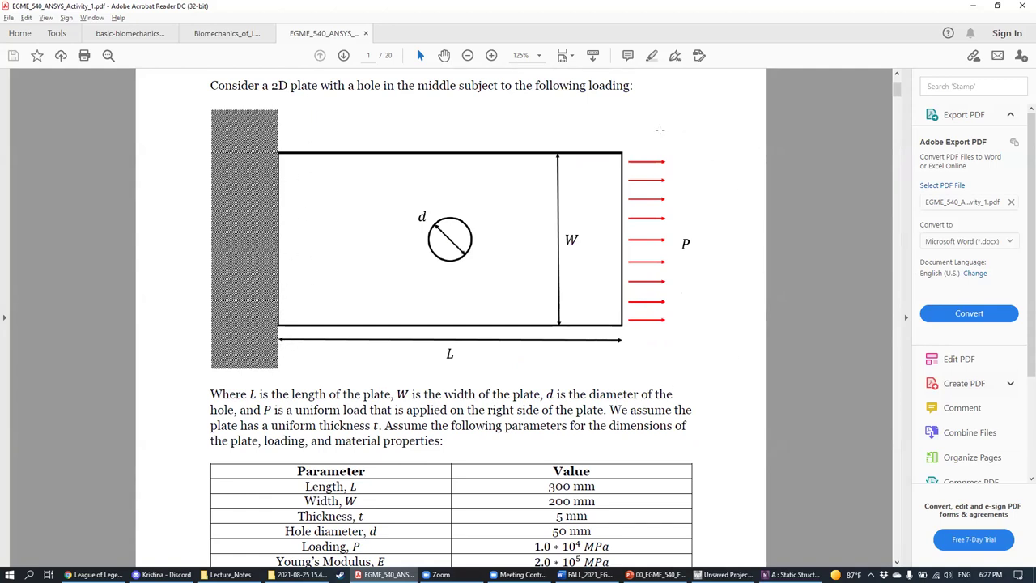
pyautogui.scroll(-4, 658, 322)
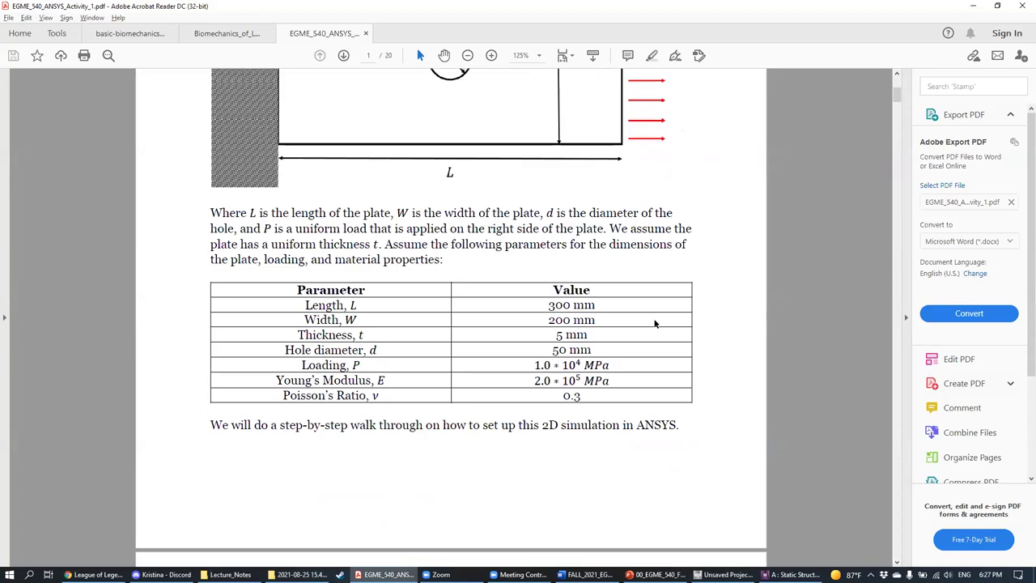
pyautogui.scroll(3, 700, 211)
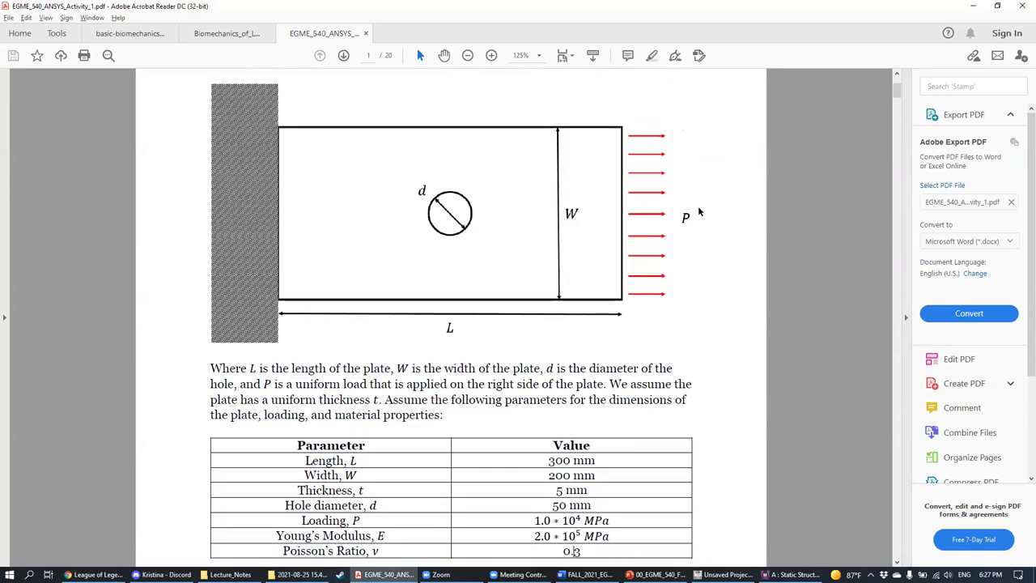
# Step: Switch to Mechanical, insert a Fixed Support under Static Structural and scope it to the plate's left edge
pyautogui.click(778, 573)
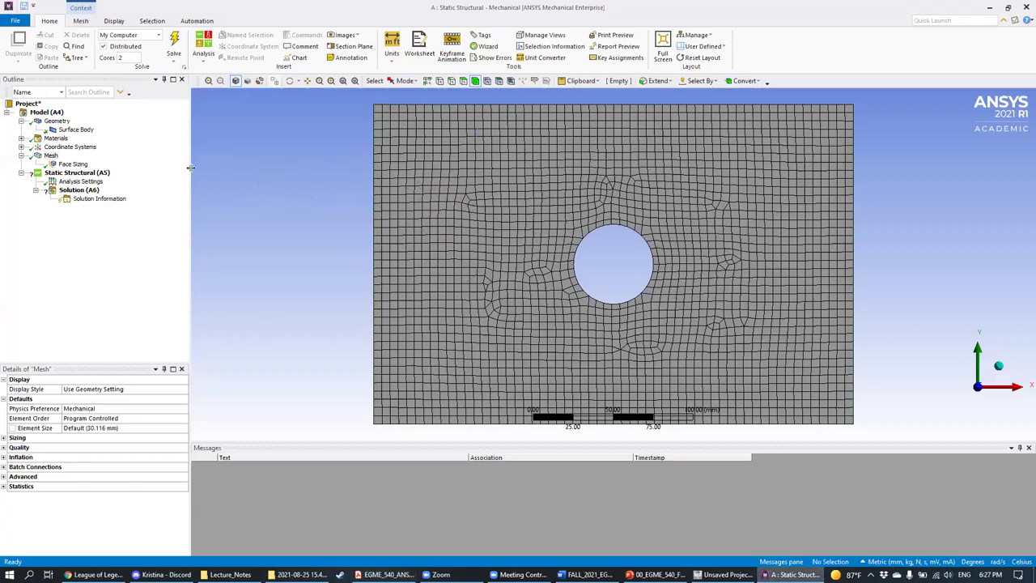
pyautogui.rightClick(91, 177)
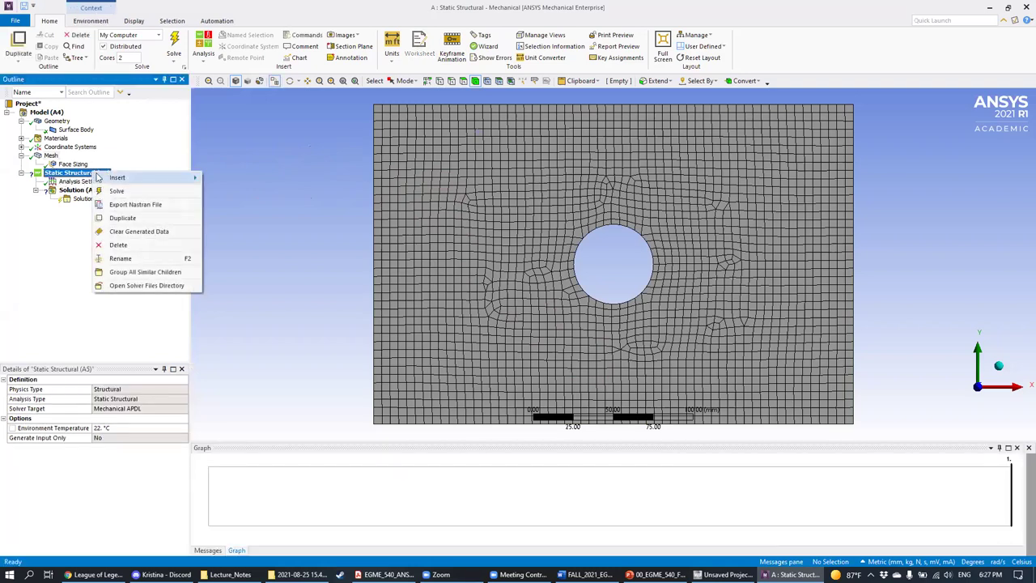
pyautogui.moveTo(113, 179)
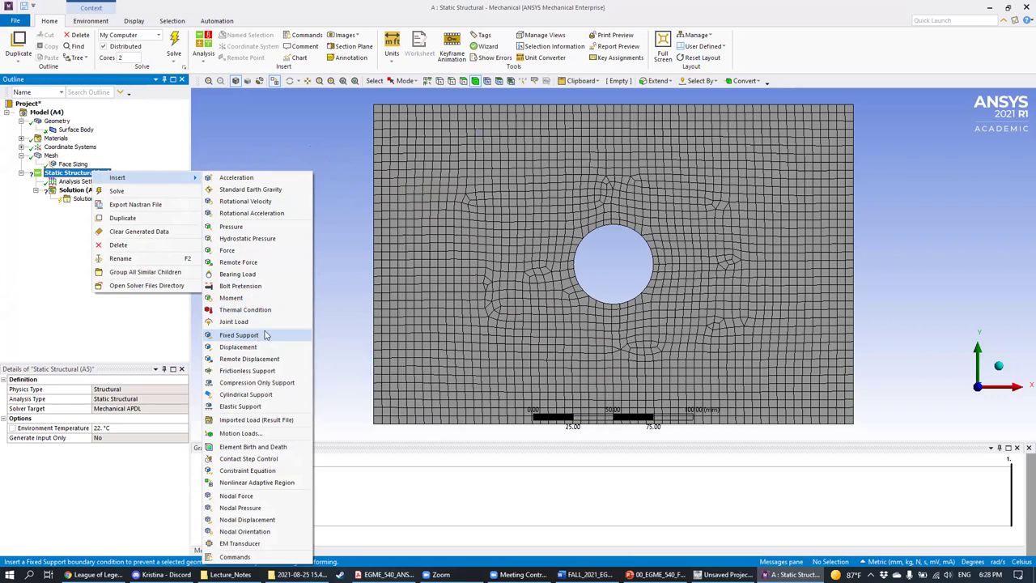
pyautogui.click(254, 338)
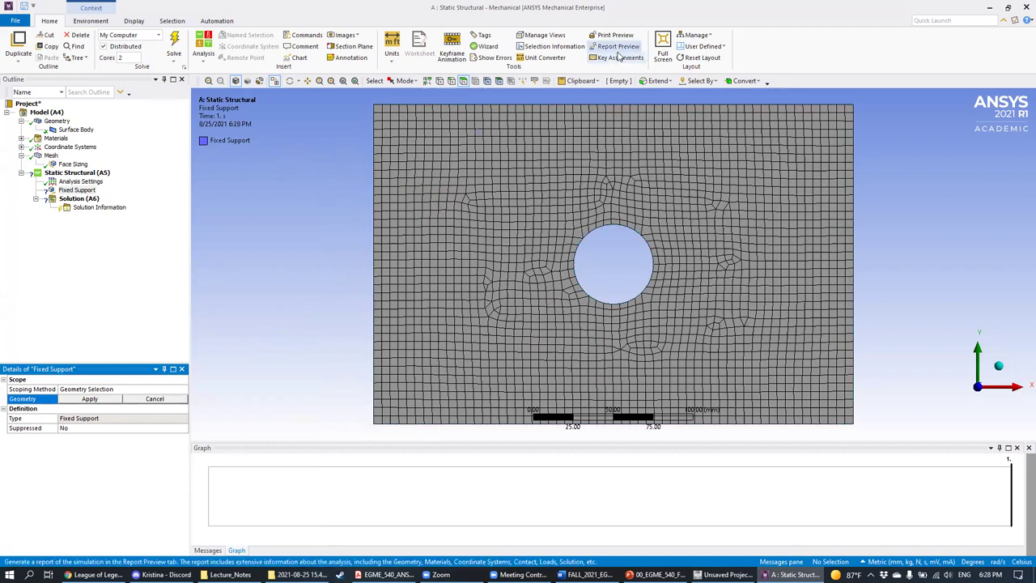
pyautogui.moveTo(354, 212)
pyautogui.mouseDown()
pyautogui.moveTo(349, 389)
pyautogui.moveTo(397, 417)
pyautogui.moveTo(421, 202)
pyautogui.moveTo(354, 180)
pyautogui.moveTo(371, 435)
pyautogui.moveTo(434, 187)
pyautogui.mouseUp()
pyautogui.moveTo(354, 148)
pyautogui.mouseDown()
pyautogui.moveTo(365, 380)
pyautogui.moveTo(385, 419)
pyautogui.moveTo(442, 235)
pyautogui.moveTo(424, 117)
pyautogui.moveTo(372, 96)
pyautogui.moveTo(367, 404)
pyautogui.moveTo(430, 214)
pyautogui.mouseUp()
pyautogui.moveTo(354, 111)
pyautogui.mouseDown()
pyautogui.moveTo(362, 382)
pyautogui.moveTo(401, 431)
pyautogui.moveTo(426, 185)
pyautogui.moveTo(369, 96)
pyautogui.mouseUp()
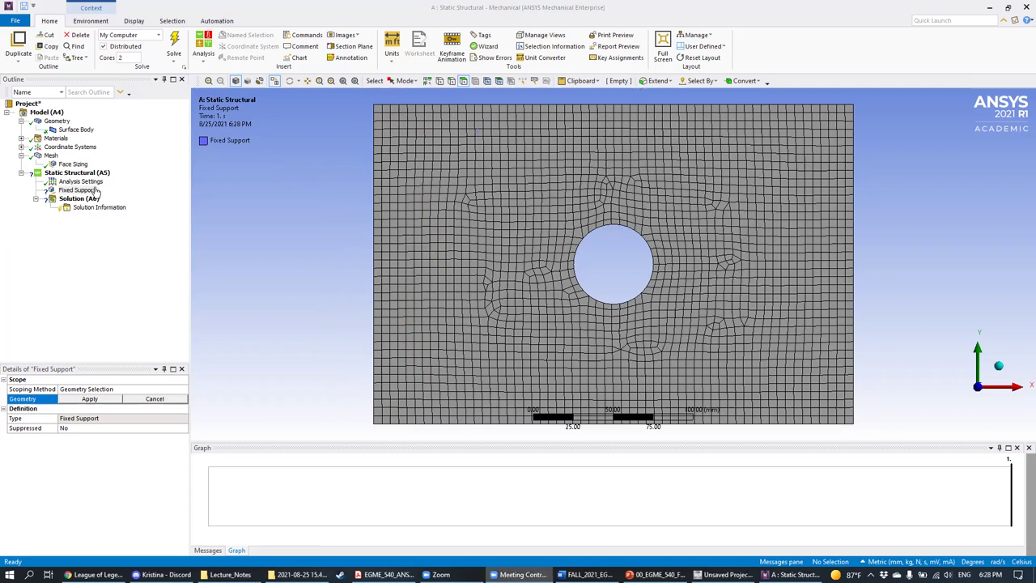
pyautogui.click(454, 84)
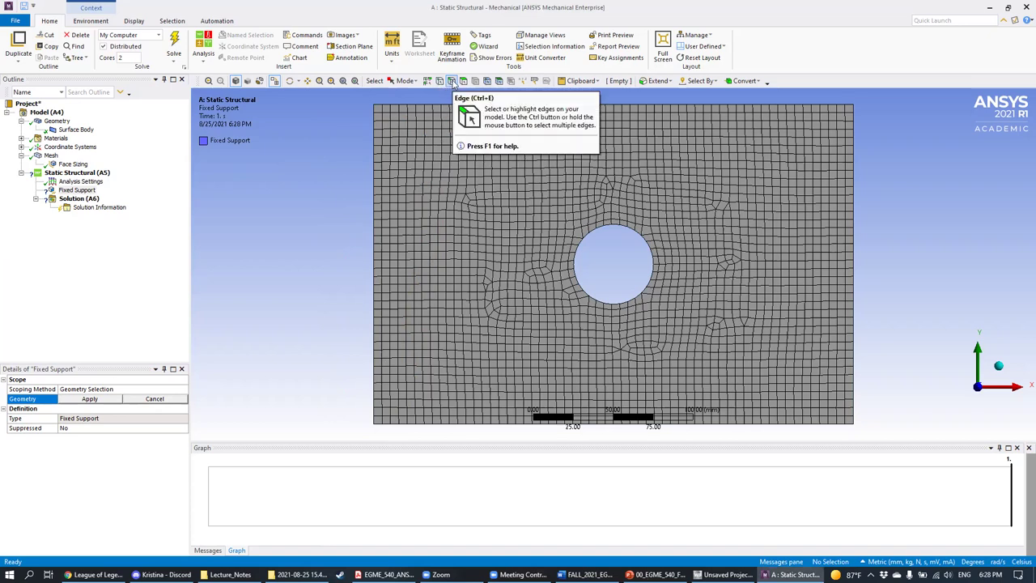
pyautogui.click(378, 132)
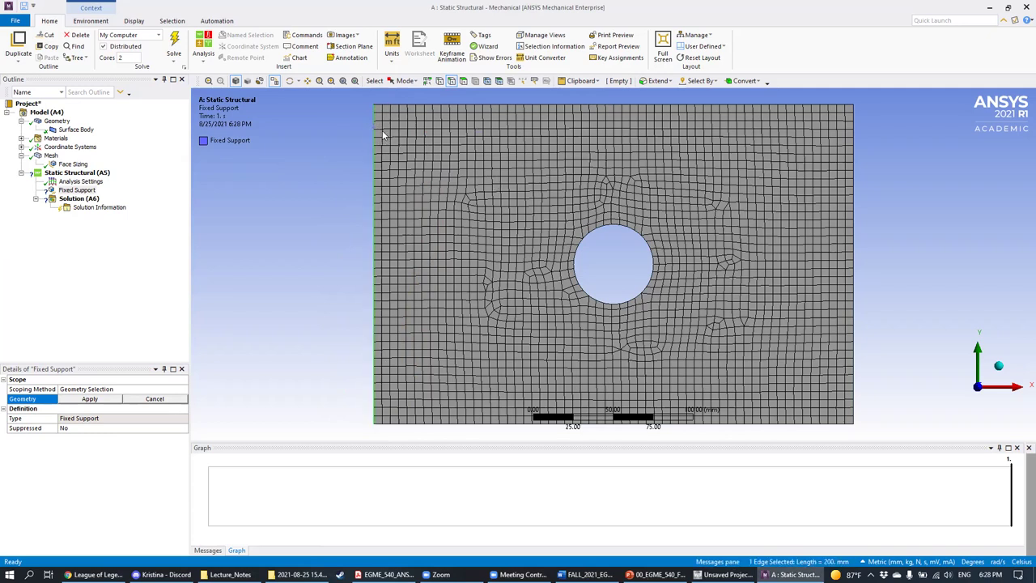
pyautogui.click(92, 400)
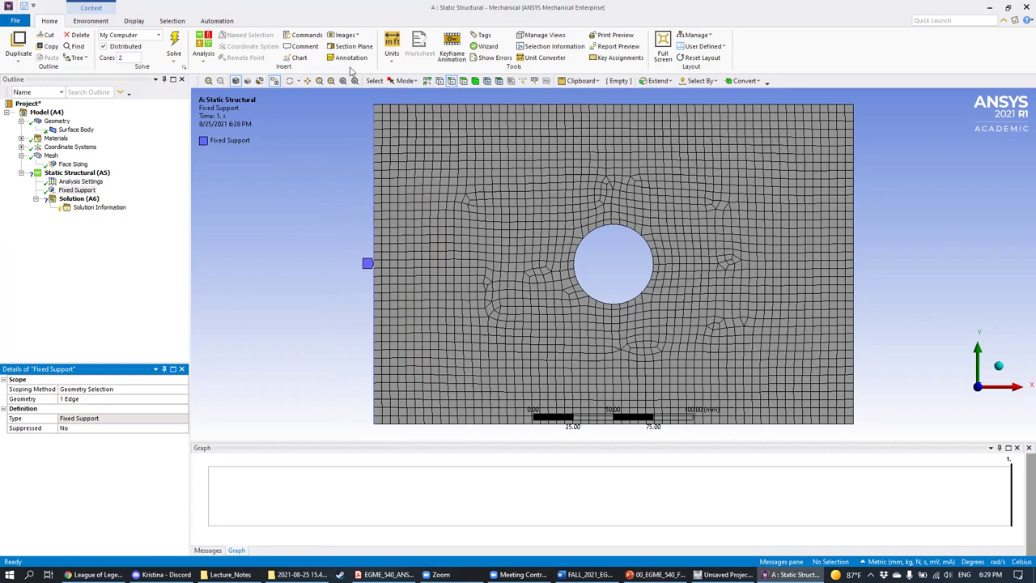
# Step: Delete the Fixed Support from the Static Structural analysis
pyautogui.rightClick(77, 191)
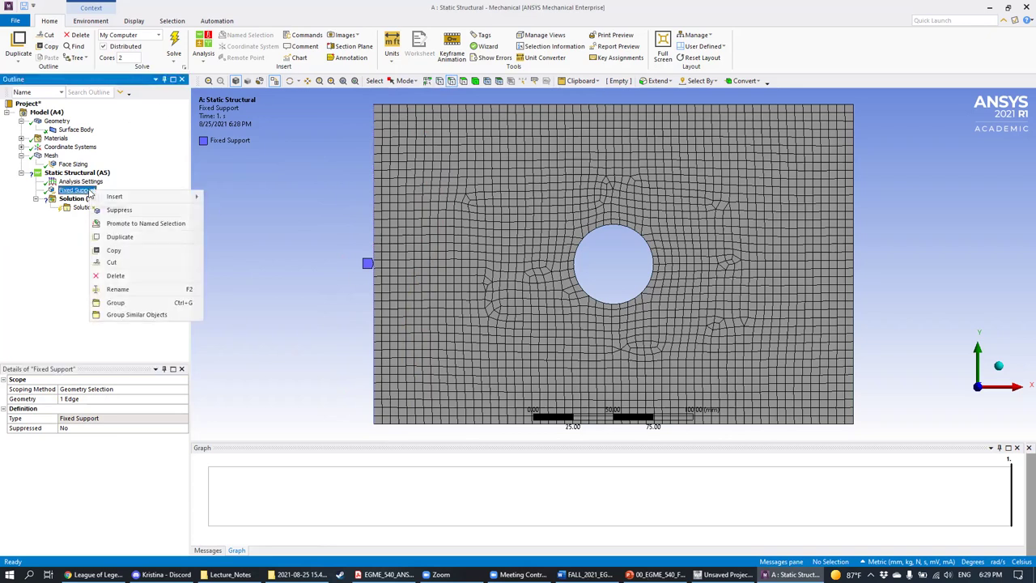
pyautogui.click(116, 275)
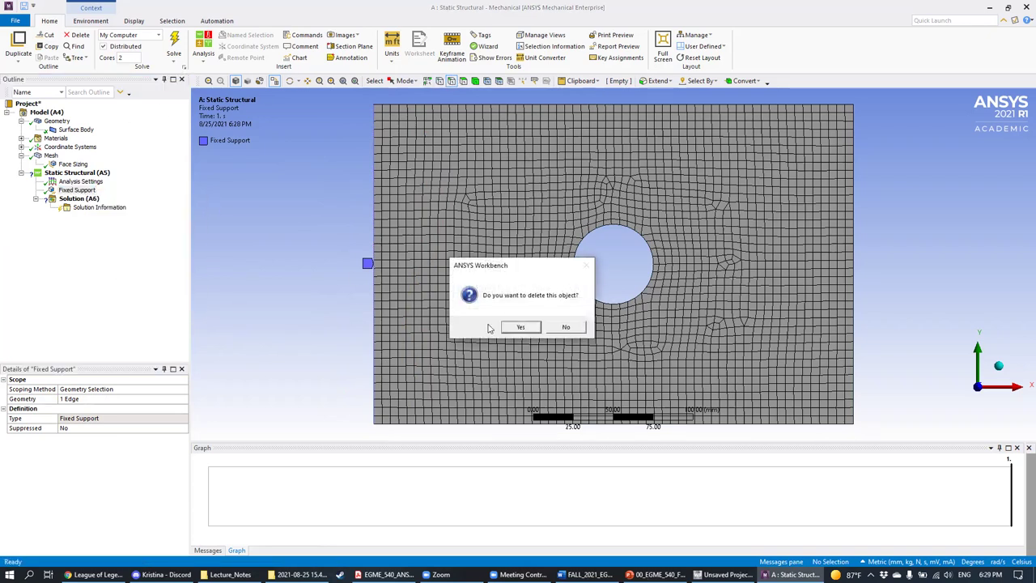
pyautogui.click(518, 328)
# Step: Insert a new Fixed Support under Static Structural and apply it to the plate's left edge using edge selection
pyautogui.click(99, 174)
pyautogui.rightClick(102, 174)
pyautogui.moveTo(133, 180)
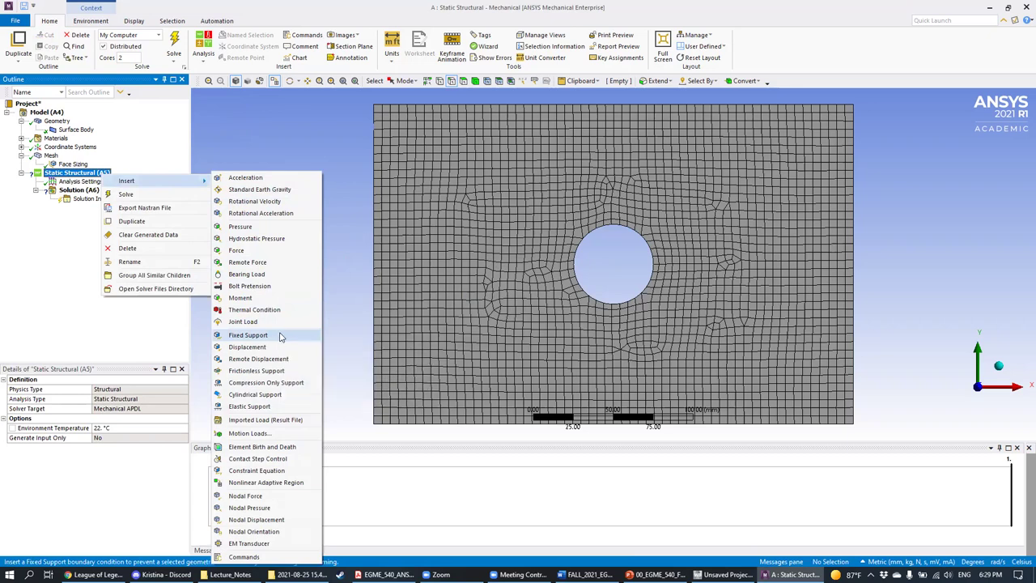
pyautogui.click(248, 334)
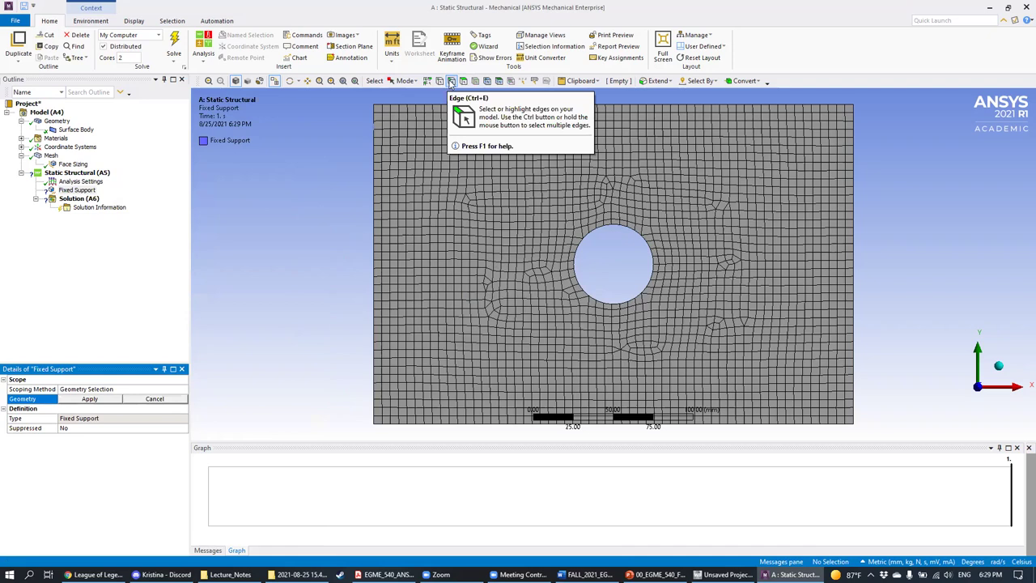
pyautogui.click(452, 82)
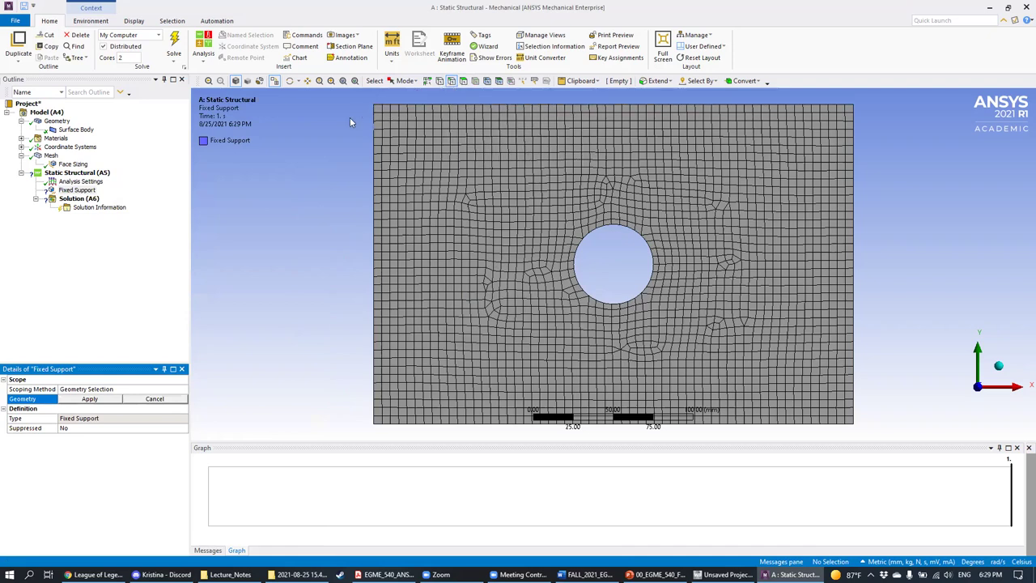
pyautogui.click(376, 150)
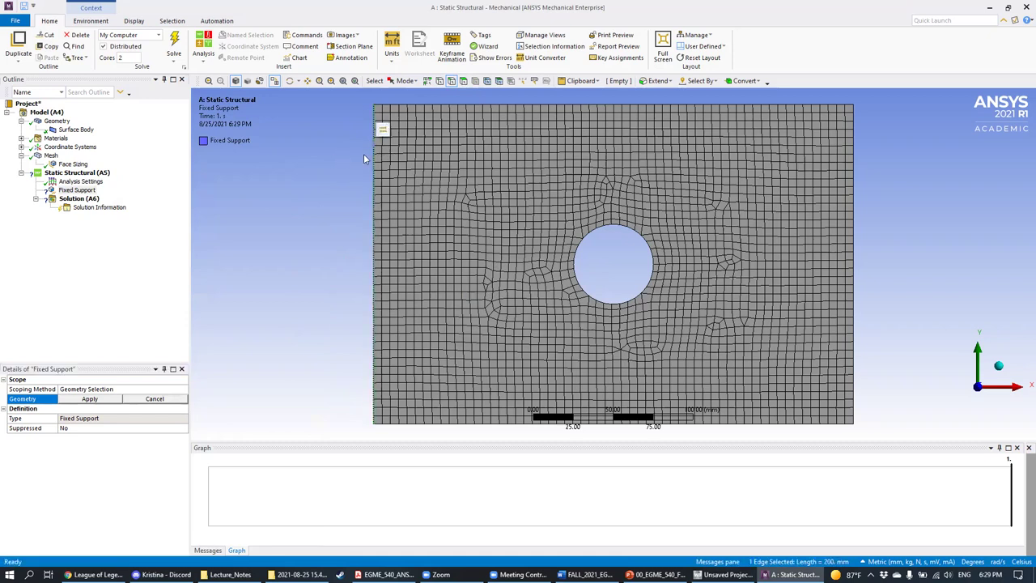
pyautogui.click(86, 399)
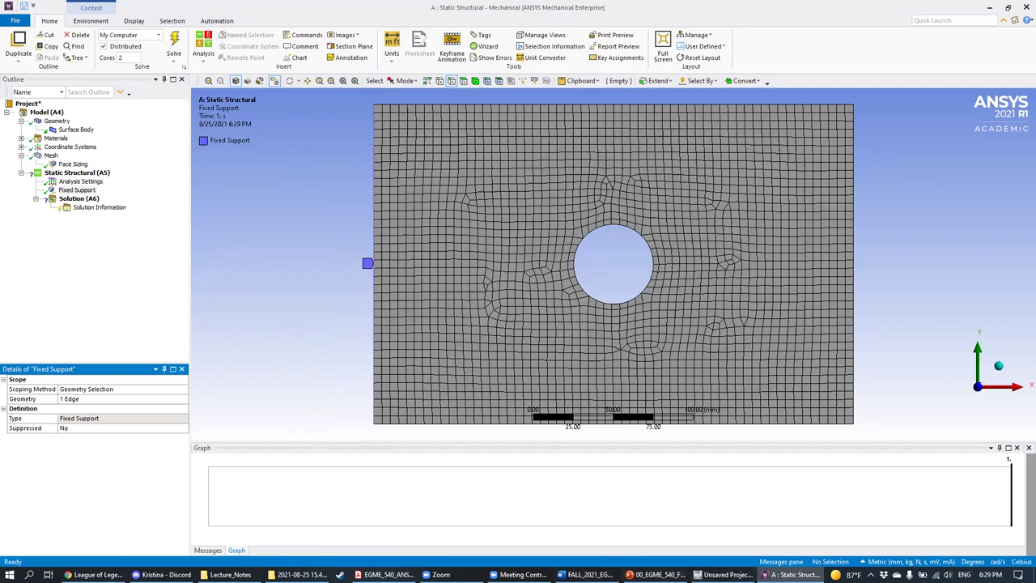
# Step: Switch to the activity PDF in Acrobat Reader and check the uniform load P on the plate's right edge and its value
pyautogui.click(387, 575)
pyautogui.scroll(2, 659, 214)
pyautogui.scroll(-1, 653, 225)
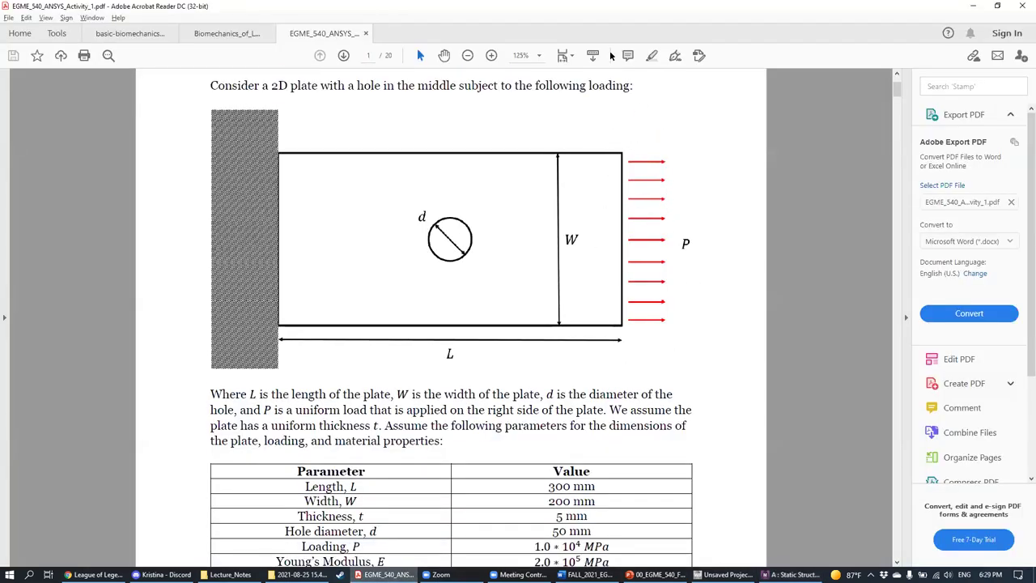
pyautogui.moveTo(656, 139)
pyautogui.mouseDown()
pyautogui.moveTo(659, 347)
pyautogui.moveTo(710, 226)
pyautogui.moveTo(636, 176)
pyautogui.moveTo(626, 322)
pyautogui.moveTo(706, 234)
pyautogui.moveTo(661, 125)
pyautogui.moveTo(613, 249)
pyautogui.moveTo(649, 327)
pyautogui.moveTo(726, 228)
pyautogui.moveTo(648, 130)
pyautogui.moveTo(655, 158)
pyautogui.mouseUp()
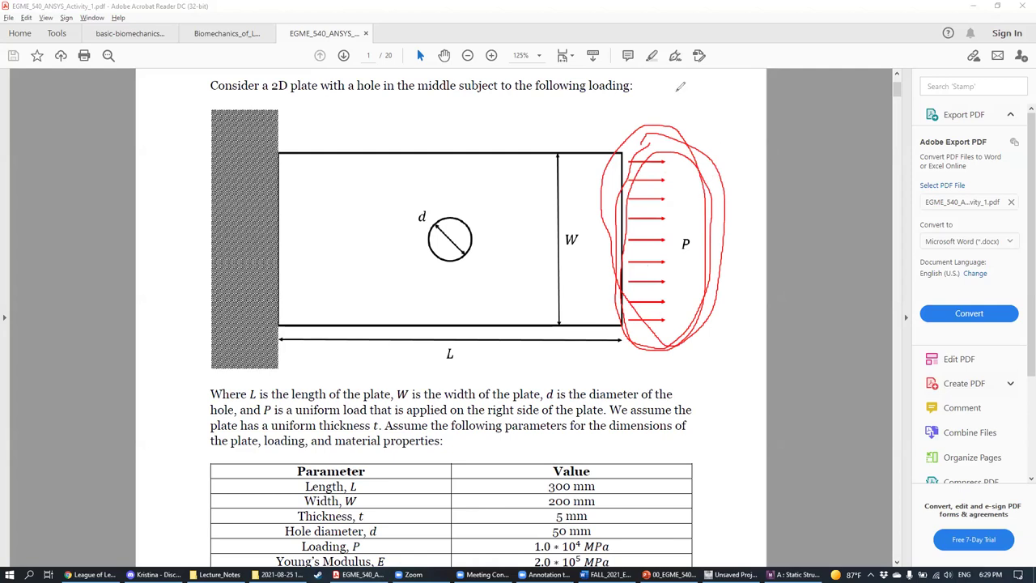
pyautogui.scroll(-3, 615, 356)
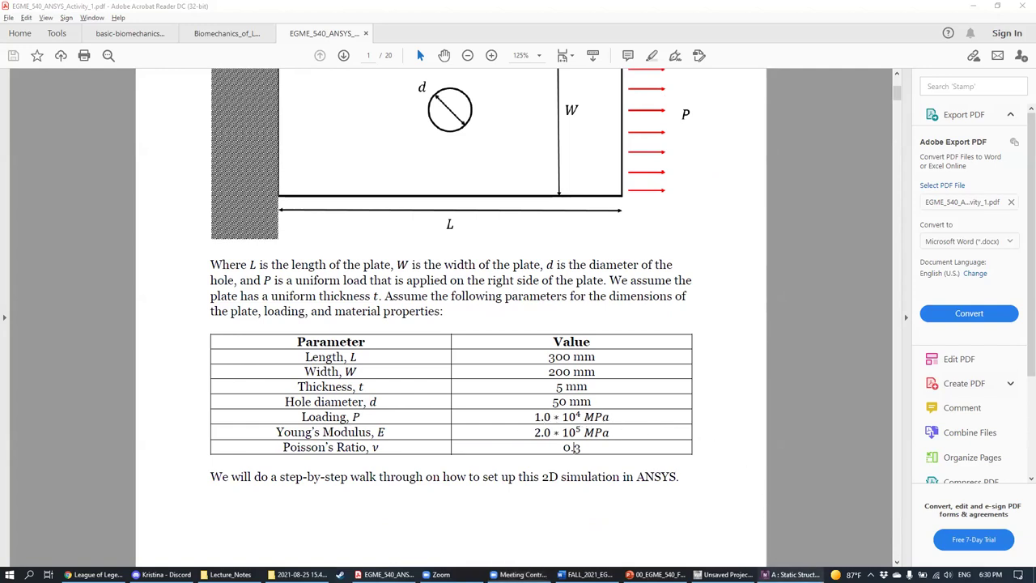
# Step: Switch to Mechanical, insert a Pressure load under Static Structural and scope it to the plate's right edge
pyautogui.click(794, 574)
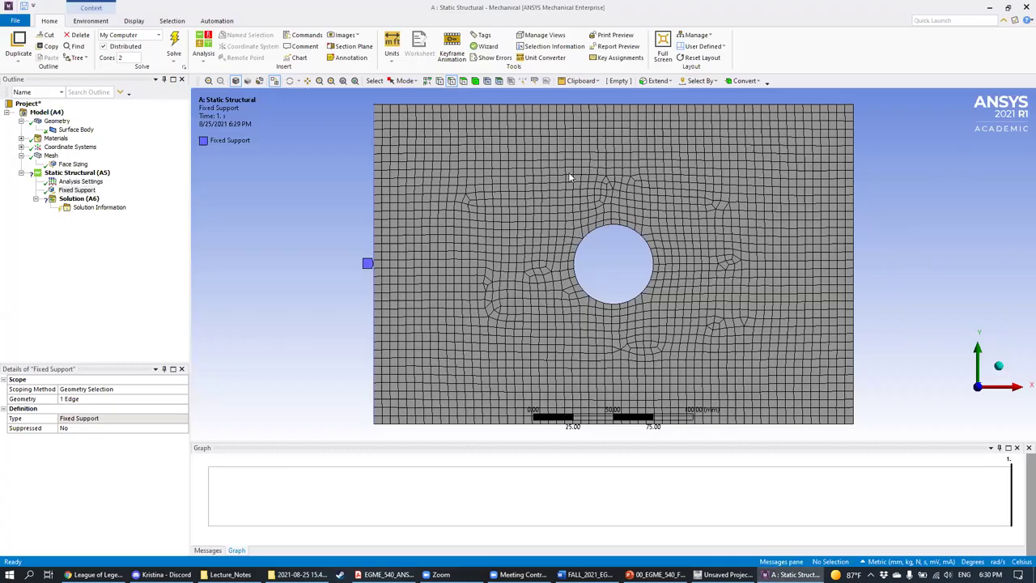
pyautogui.keyDown('ctrl'); pyautogui.moveTo(872, 202); pyautogui.dragTo(835, 198, button='middle'); pyautogui.keyUp('ctrl')
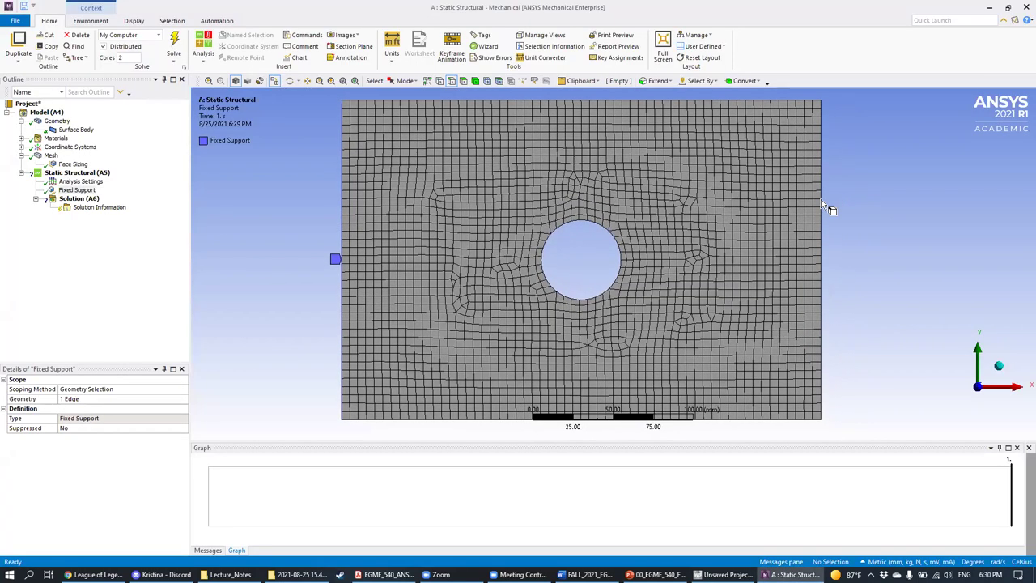
pyautogui.rightClick(76, 175)
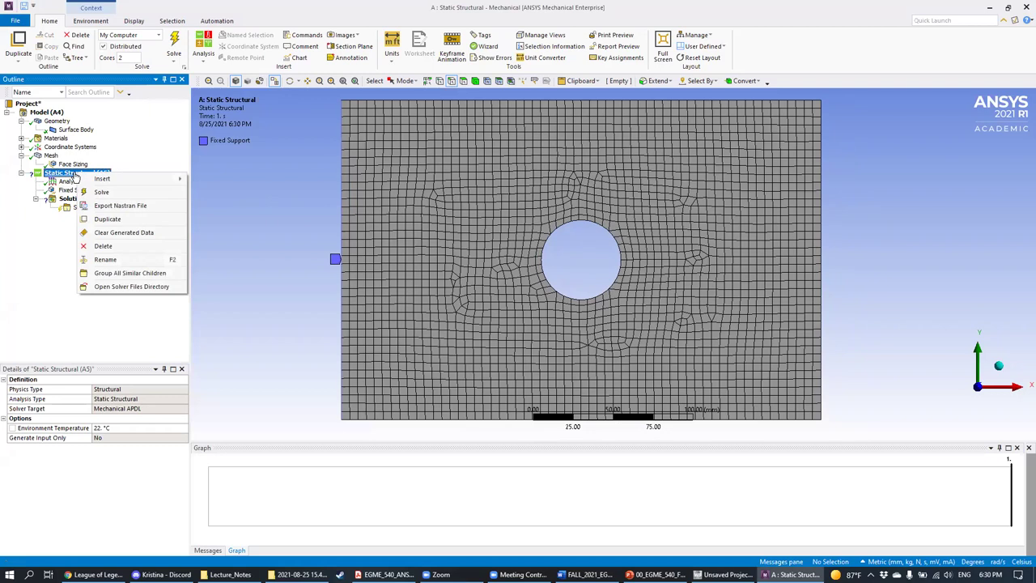
pyautogui.moveTo(97, 178)
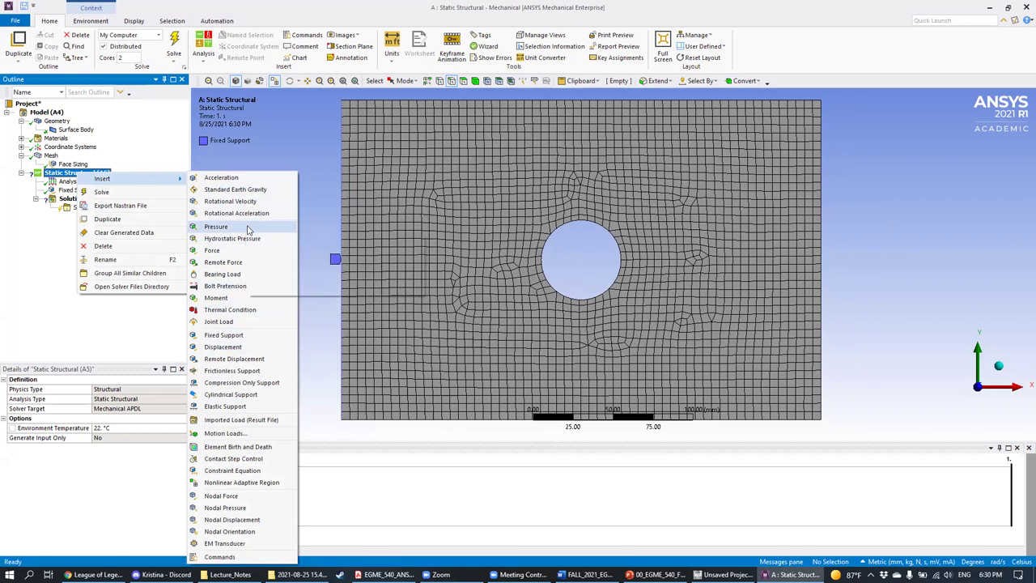
pyautogui.click(247, 226)
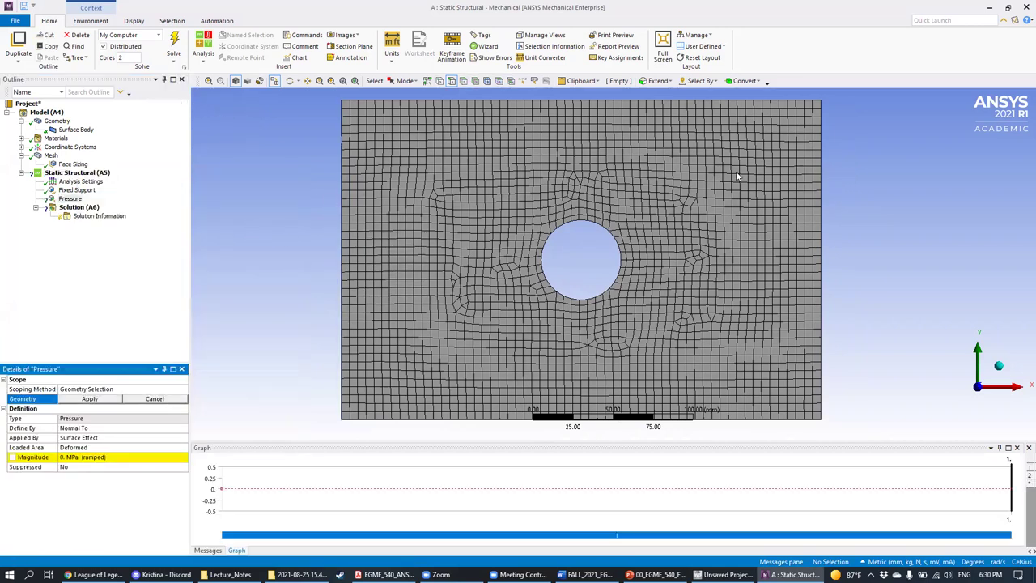
pyautogui.click(823, 177)
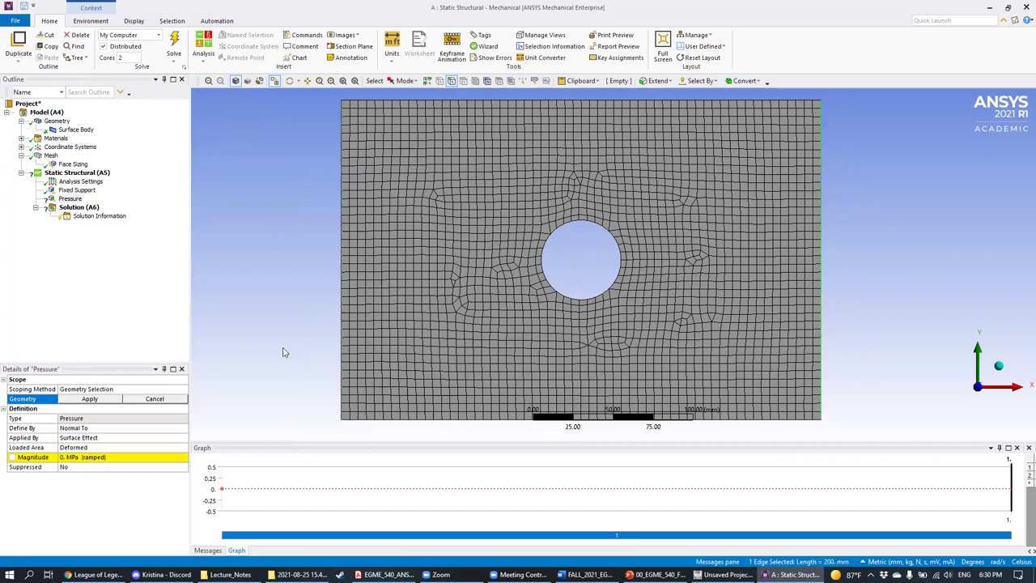
pyautogui.click(99, 400)
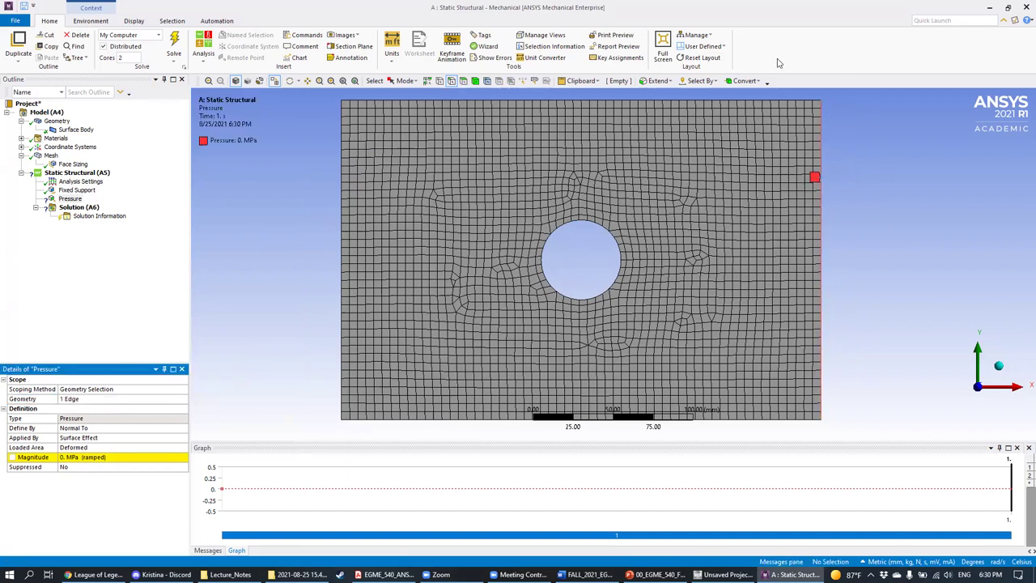
pyautogui.moveTo(804, 172)
pyautogui.mouseDown()
pyautogui.moveTo(815, 410)
pyautogui.moveTo(844, 412)
pyautogui.moveTo(863, 178)
pyautogui.moveTo(847, 92)
pyautogui.moveTo(809, 118)
pyautogui.moveTo(798, 201)
pyautogui.moveTo(792, 328)
pyautogui.moveTo(800, 399)
pyautogui.moveTo(825, 436)
pyautogui.moveTo(856, 361)
pyautogui.moveTo(857, 212)
pyautogui.moveTo(848, 113)
pyautogui.moveTo(814, 99)
pyautogui.moveTo(791, 308)
pyautogui.moveTo(814, 421)
pyautogui.moveTo(839, 413)
pyautogui.moveTo(860, 242)
pyautogui.moveTo(858, 133)
pyautogui.moveTo(833, 77)
pyautogui.mouseUp()
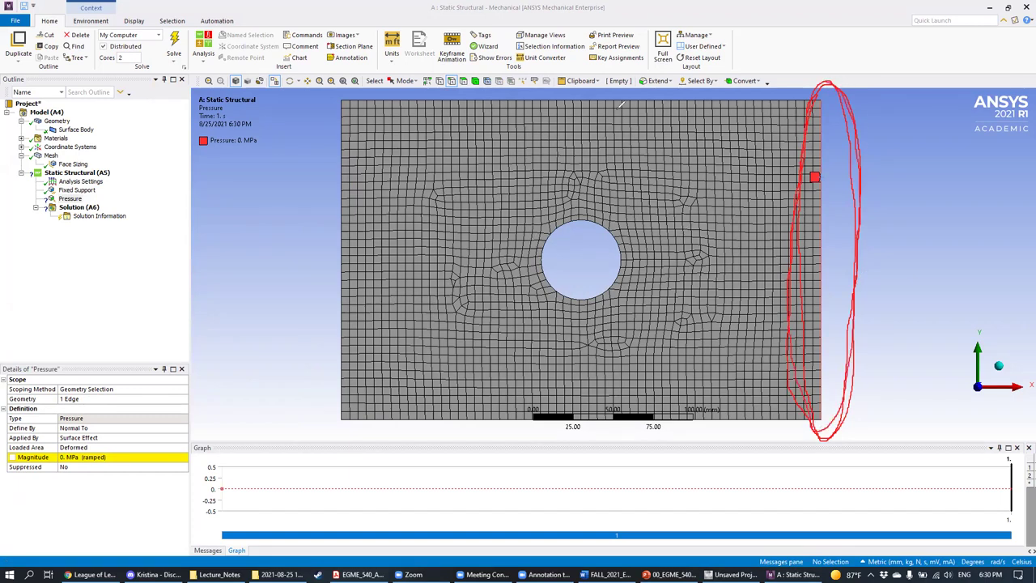
pyautogui.press('e')
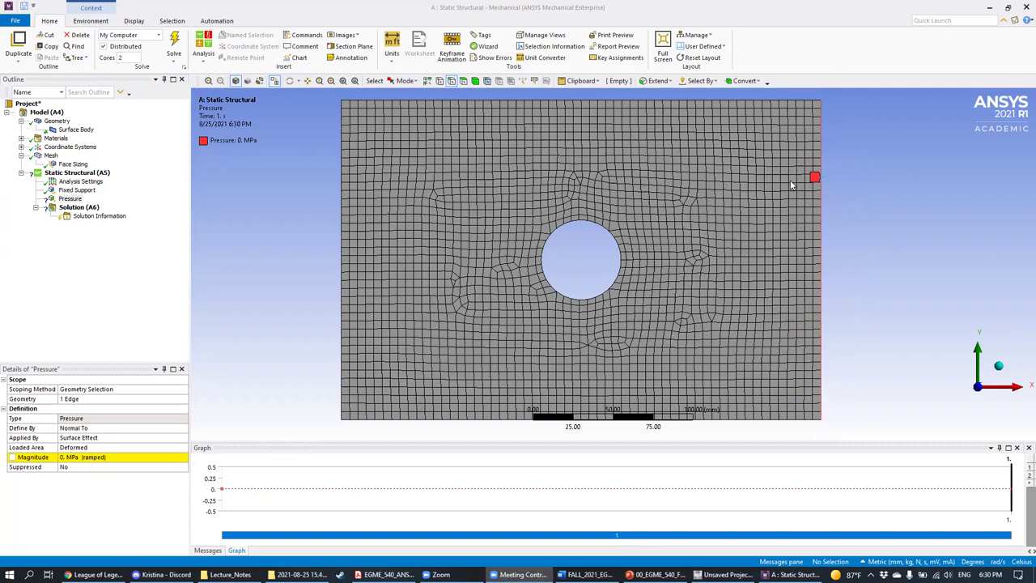
# Step: Set the pressure's magnitude to 10000 MPa, acting normal to the plate's right edge
pyautogui.click(150, 428)
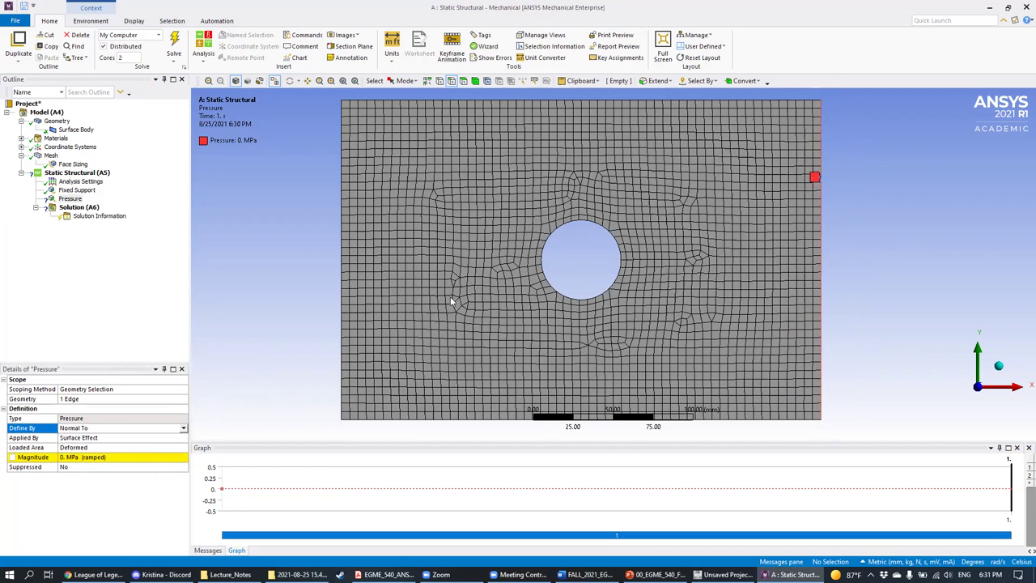
pyautogui.click(117, 459)
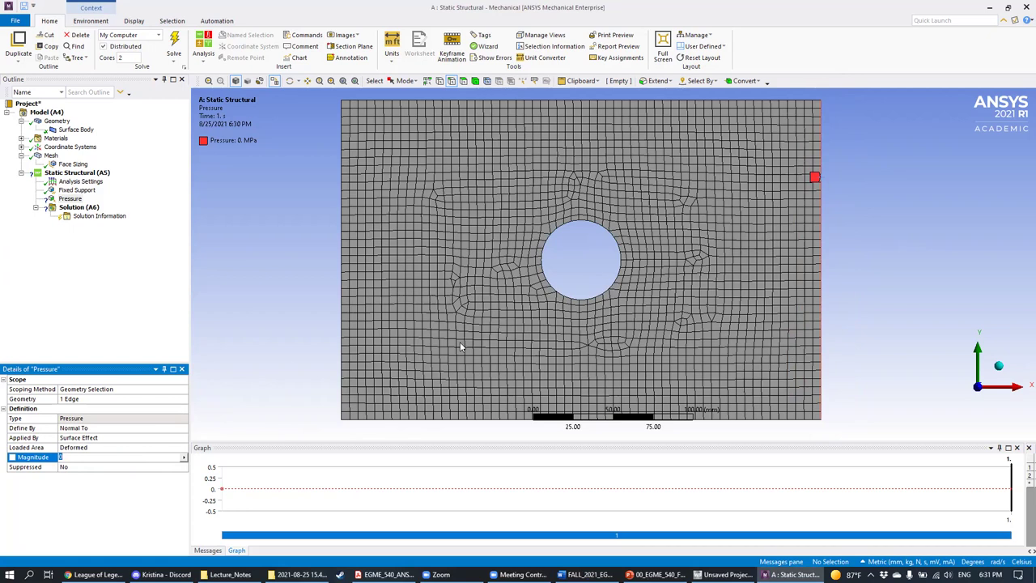
pyautogui.write('10000')
pyautogui.press('Return')
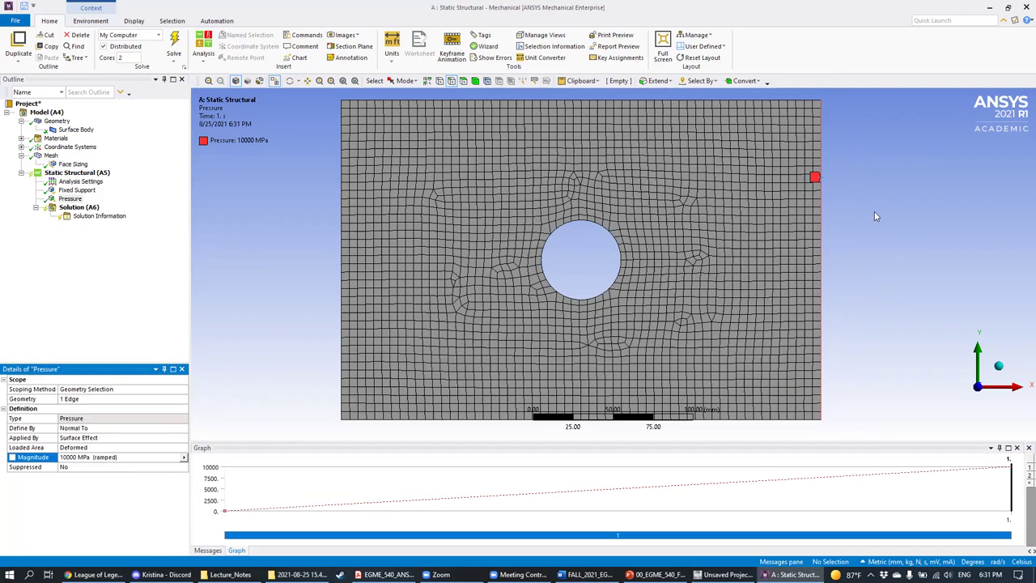
pyautogui.moveTo(818, 214); pyautogui.dragTo(845, 204, button='middle')
pyautogui.click(978, 388)
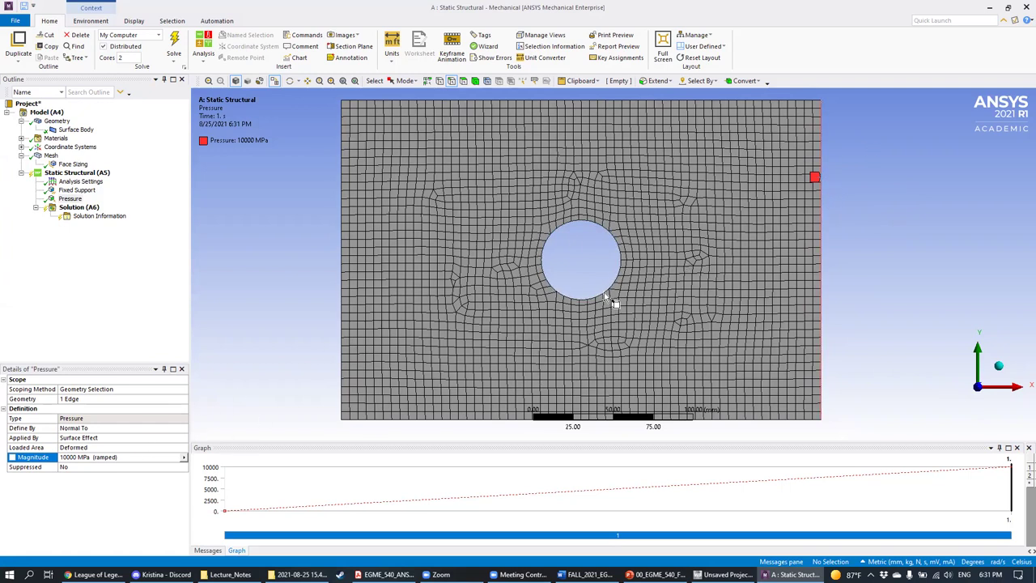
# Step: Change the pressure's definition to Components in the Global Coordinate System
pyautogui.click(77, 428)
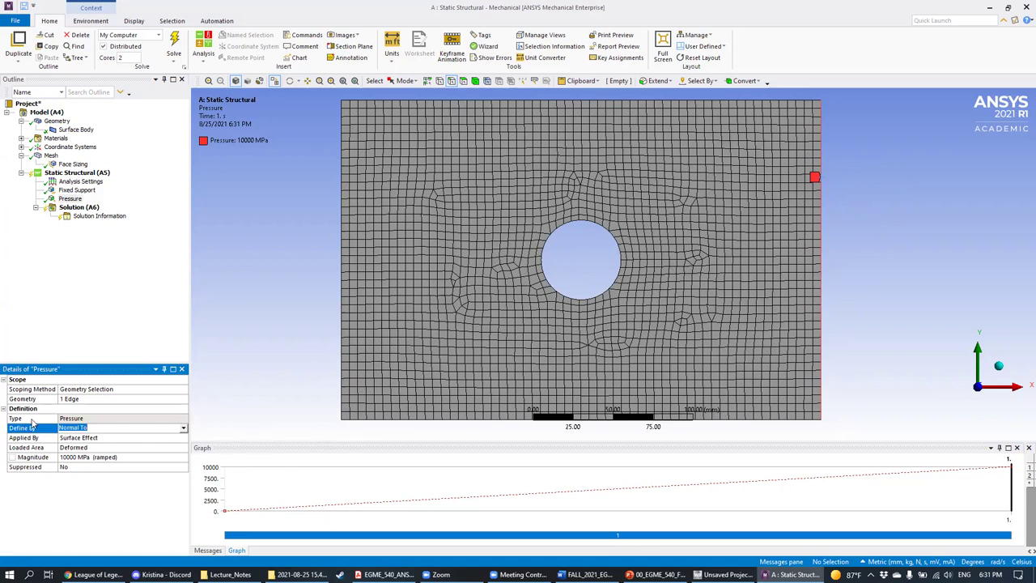
pyautogui.click(184, 428)
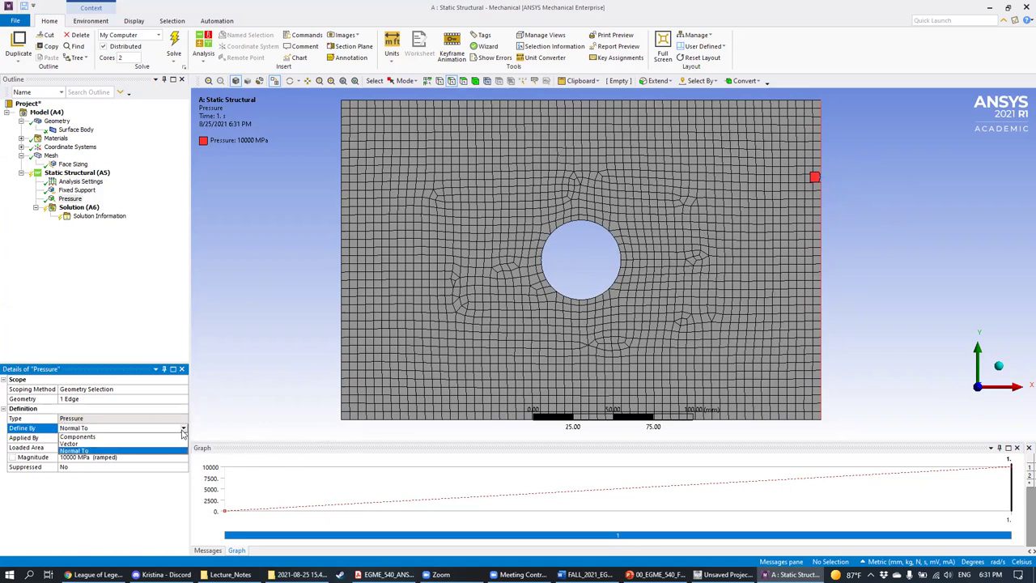
pyautogui.click(114, 438)
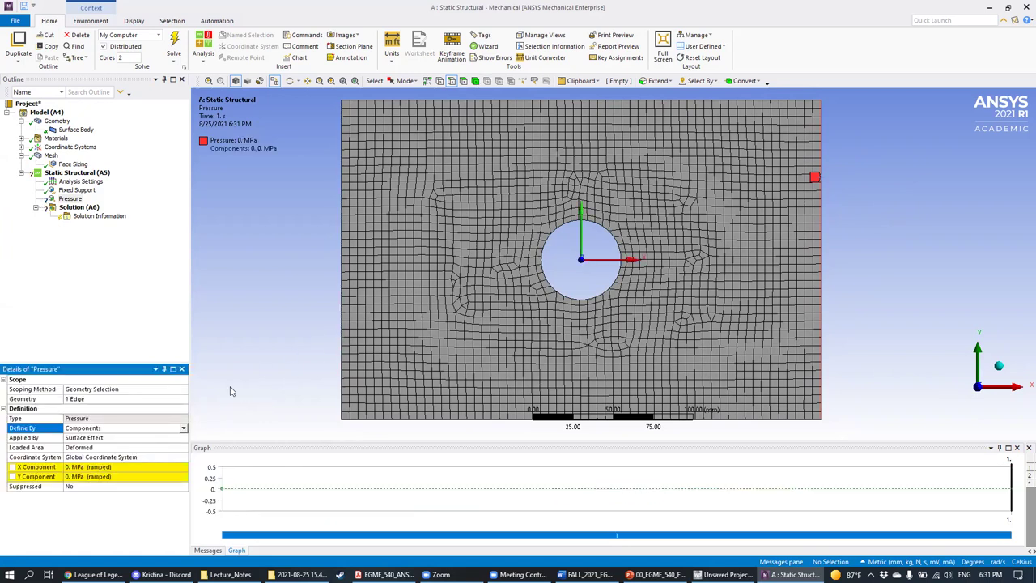
pyautogui.click(179, 429)
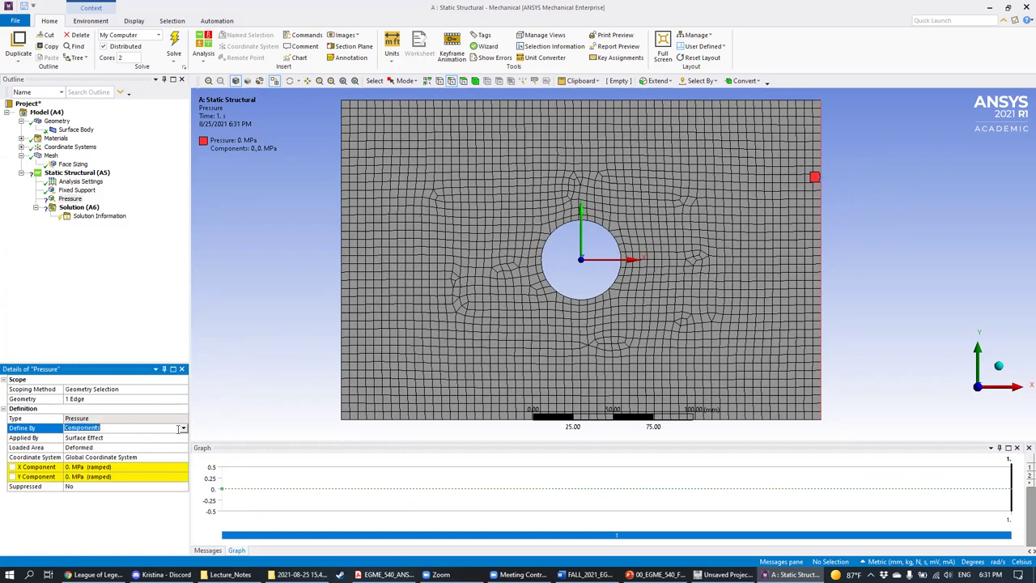
pyautogui.click(221, 416)
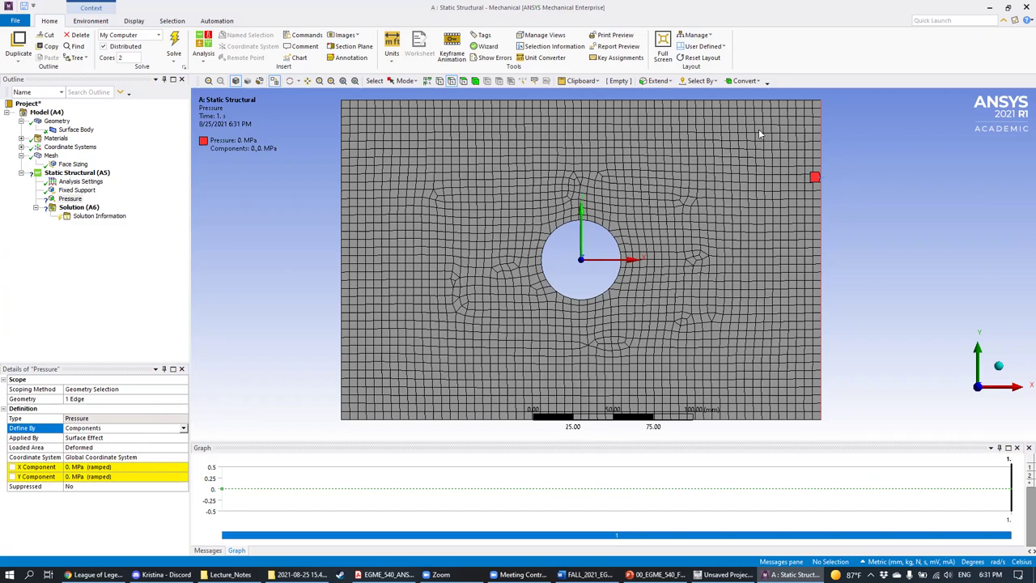
# Step: Set the pressure's X component to 10000 MPa and check the load arrow on the plate's right edge
pyautogui.click(113, 467)
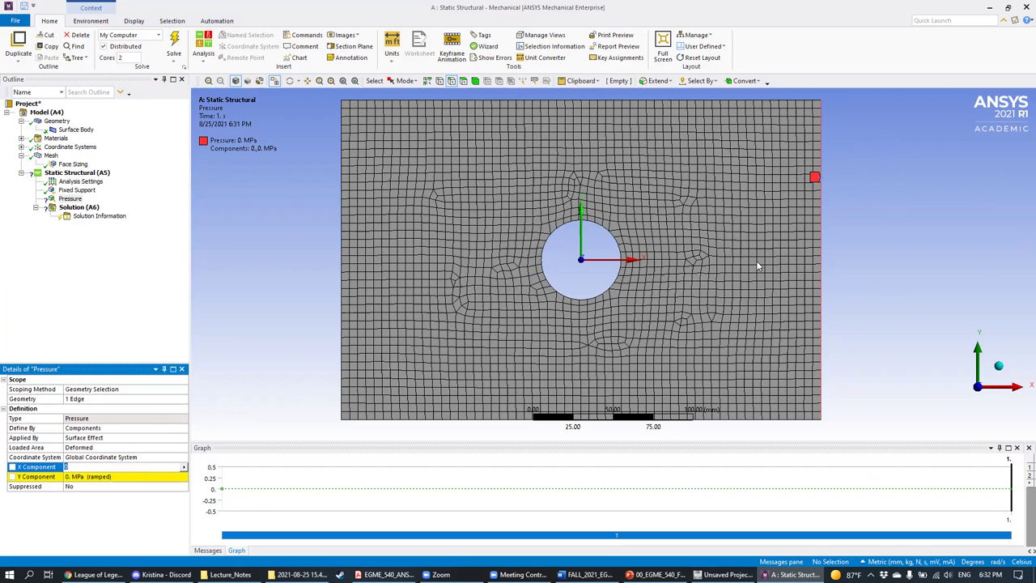
pyautogui.write('10000')
pyautogui.press('Return')
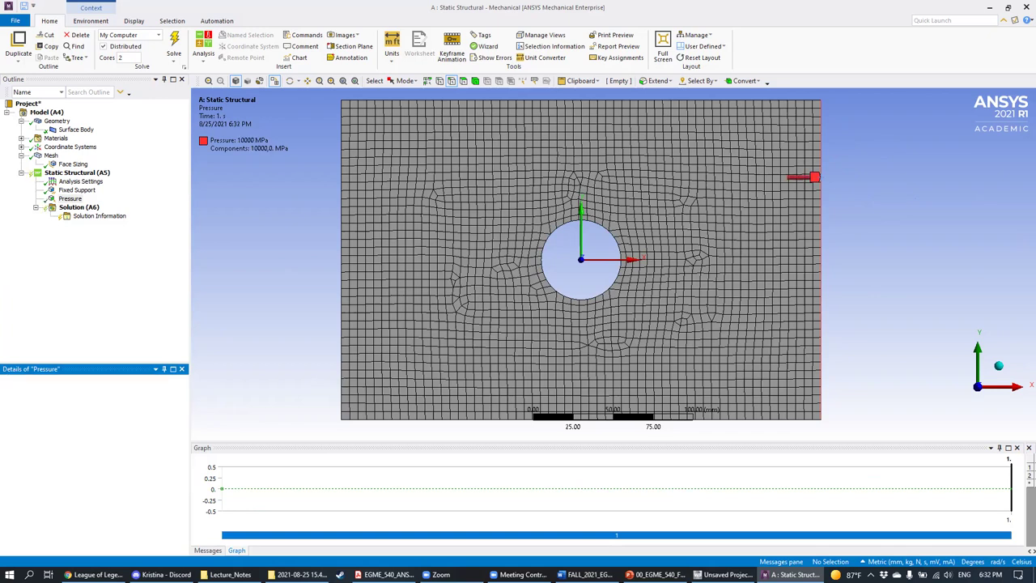
pyautogui.click(73, 467)
pyautogui.click(293, 329)
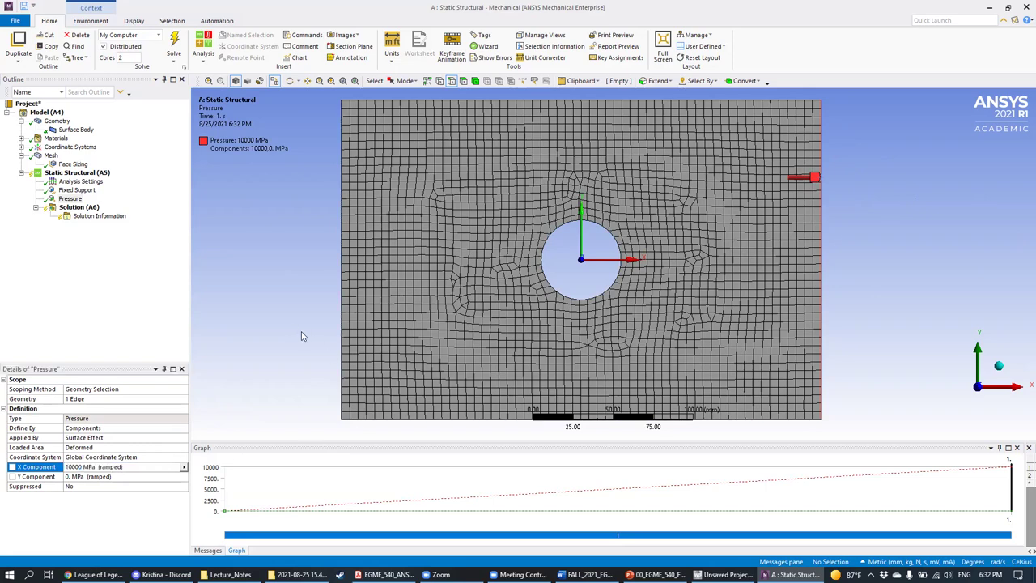
pyautogui.moveTo(856, 187); pyautogui.dragTo(814, 183)
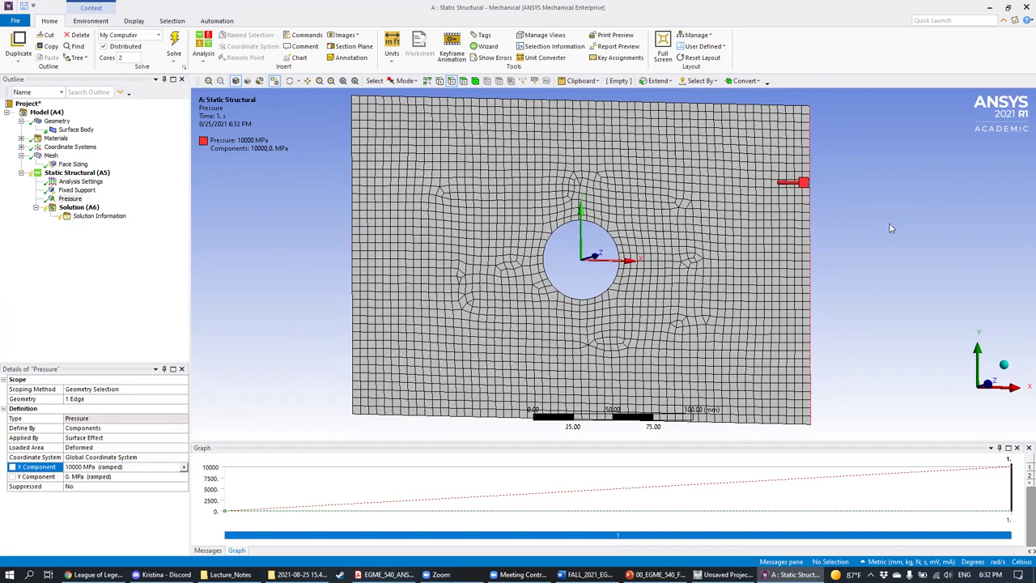
pyautogui.click(1001, 390)
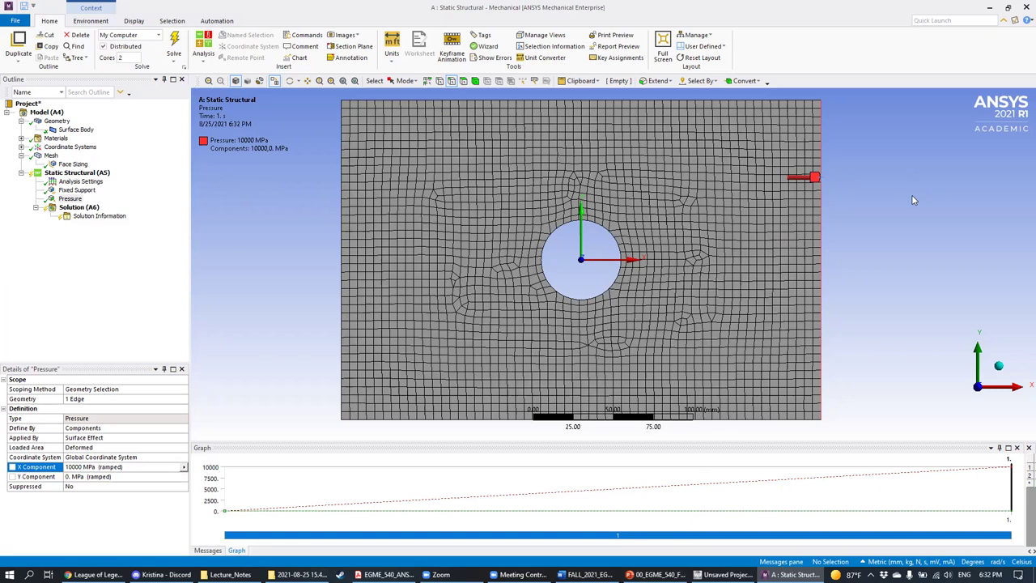
# Step: Review the mesh, its face sizing and the static structural boundary conditions, and inspect the pressure's direction on the right edge
pyautogui.click(50, 156)
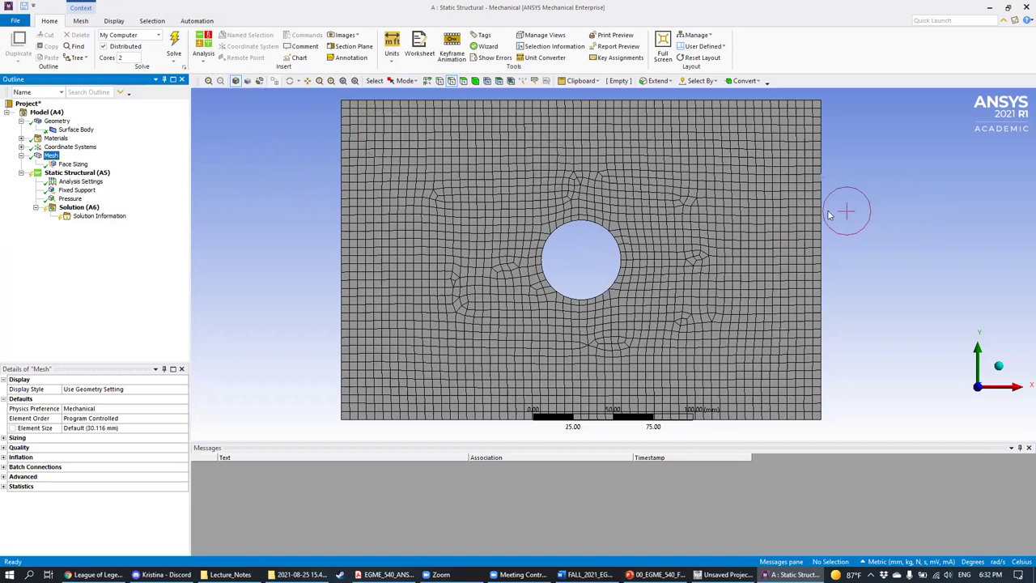
pyautogui.click(76, 174)
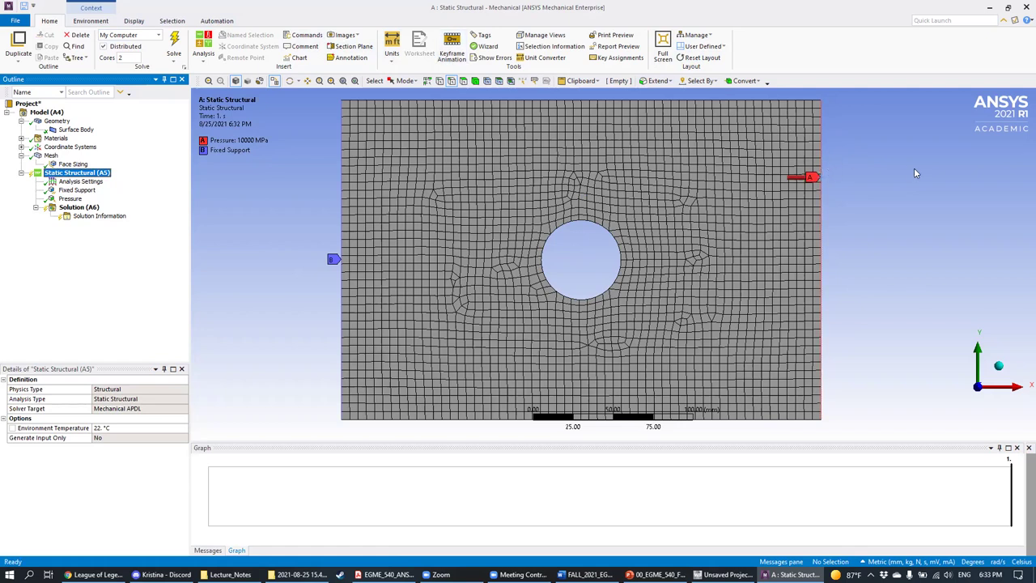
pyautogui.click(71, 165)
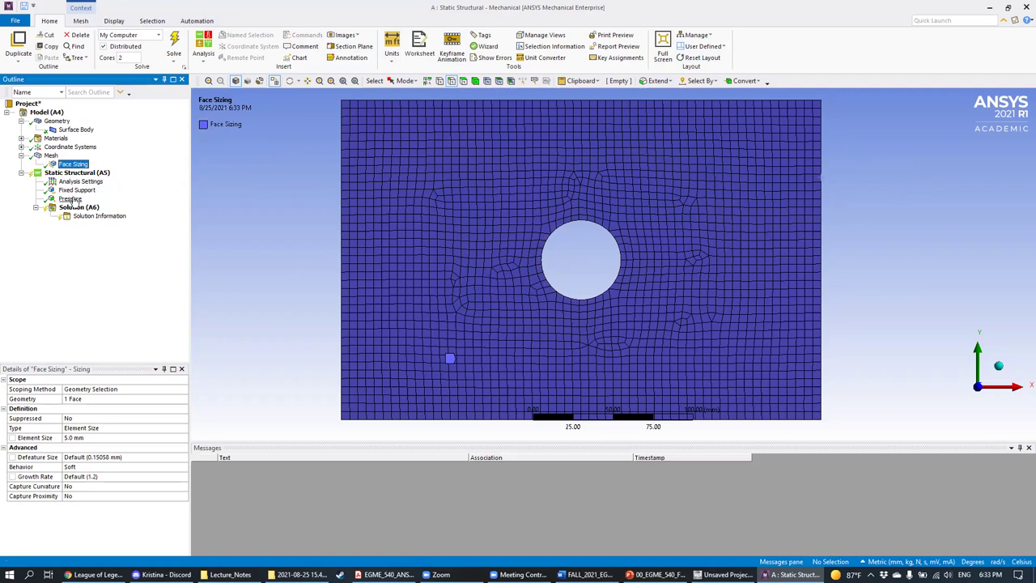
pyautogui.click(71, 200)
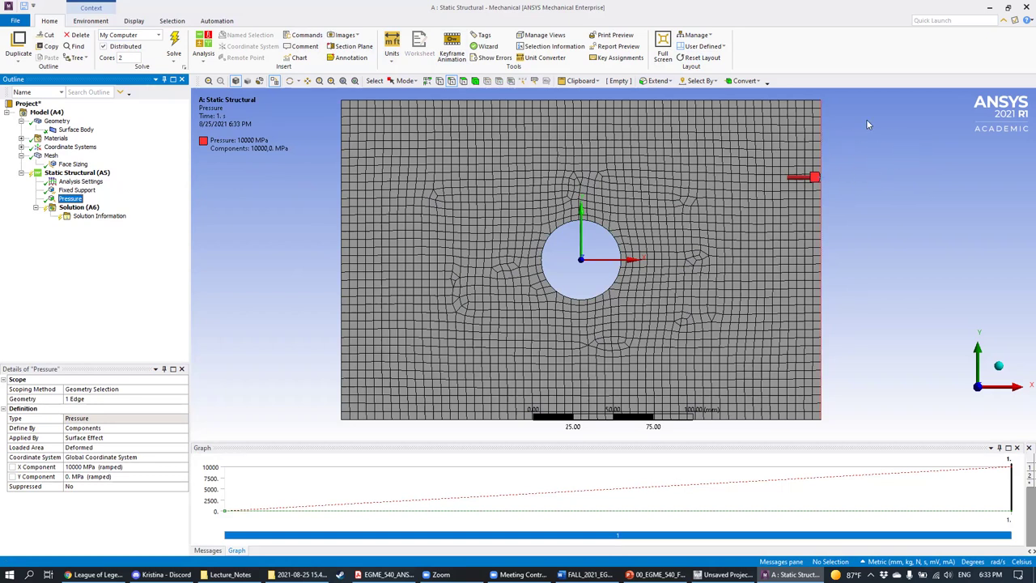
pyautogui.moveTo(850, 163); pyautogui.dragTo(770, 160, button='middle')
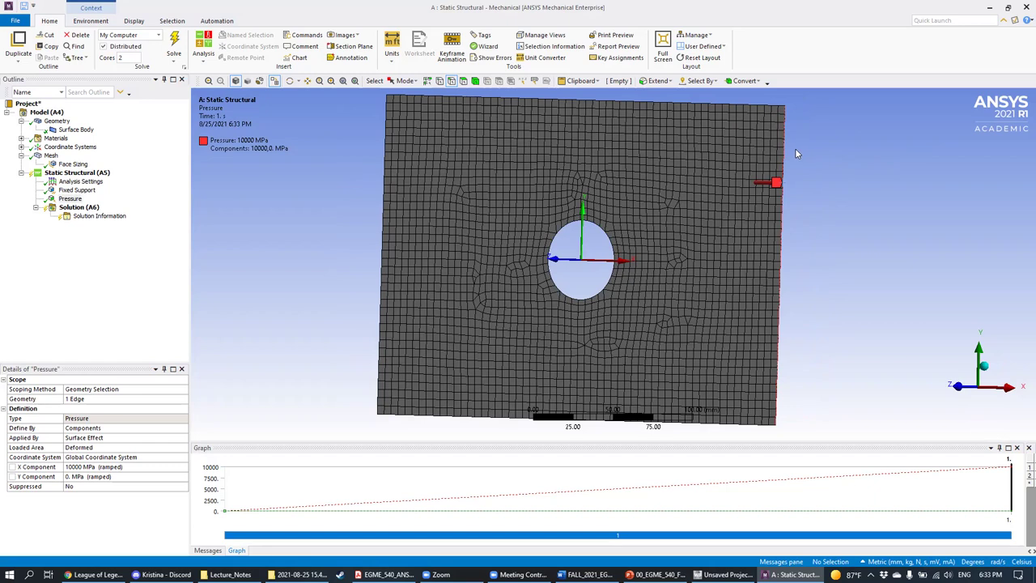
pyautogui.click(961, 386)
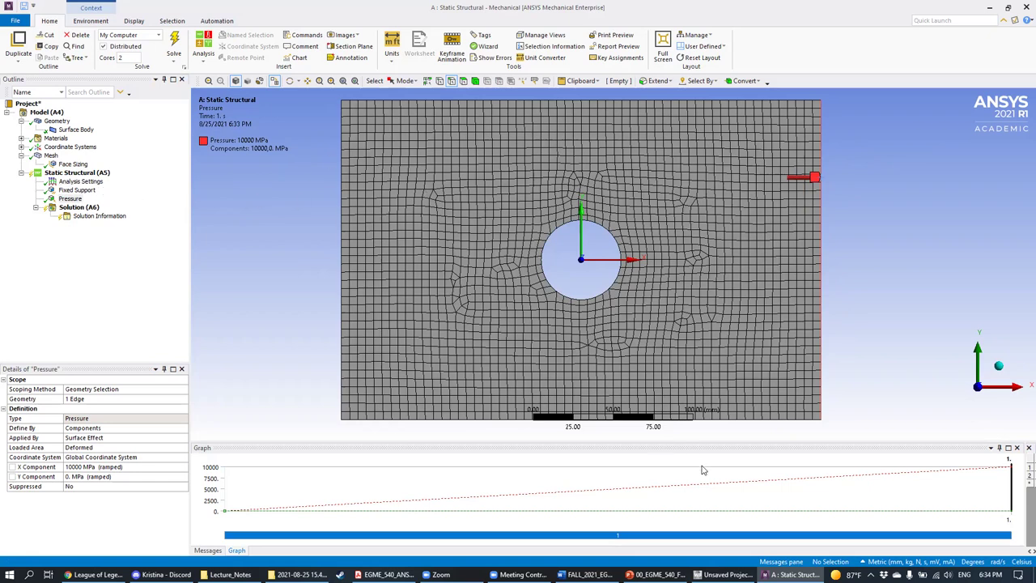
# Step: Switch to the lecture slides in PowerPoint and show the Solve slide
pyautogui.click(654, 575)
pyautogui.scroll(-3, 102, 398)
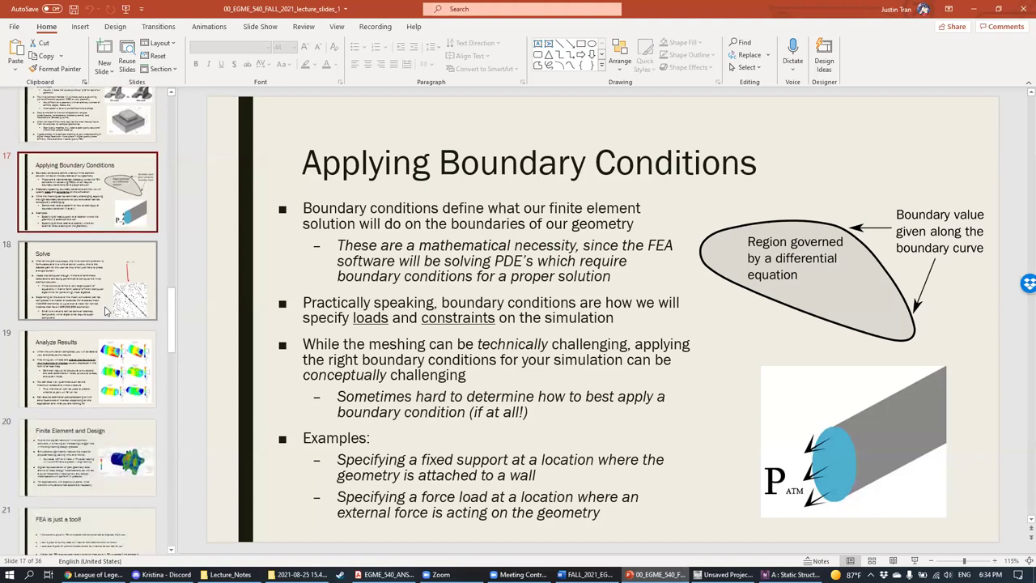
pyautogui.click(89, 279)
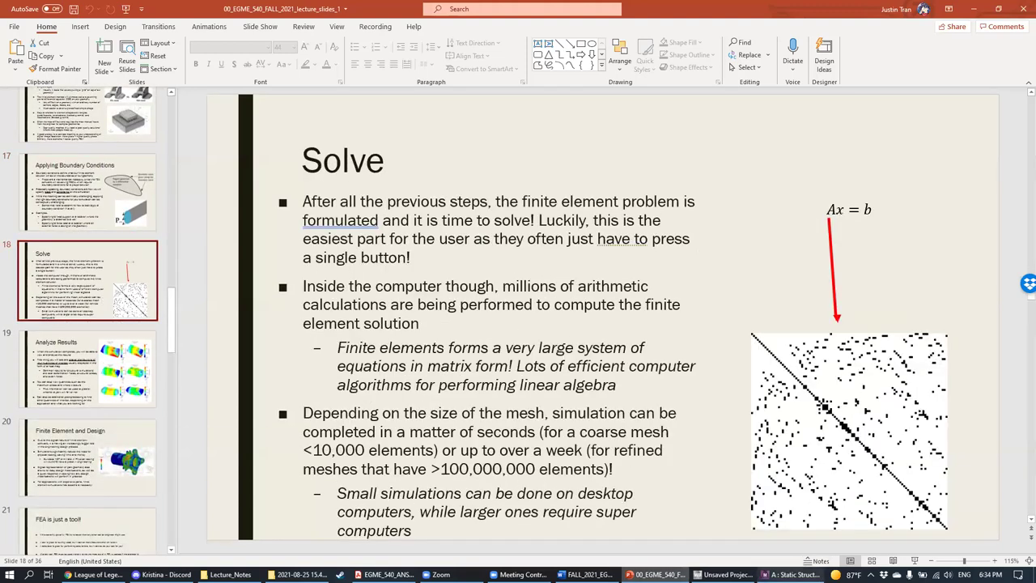
# Step: Return to Mechanical, run the solver for the static structural analysis and watch its progress
pyautogui.click(789, 574)
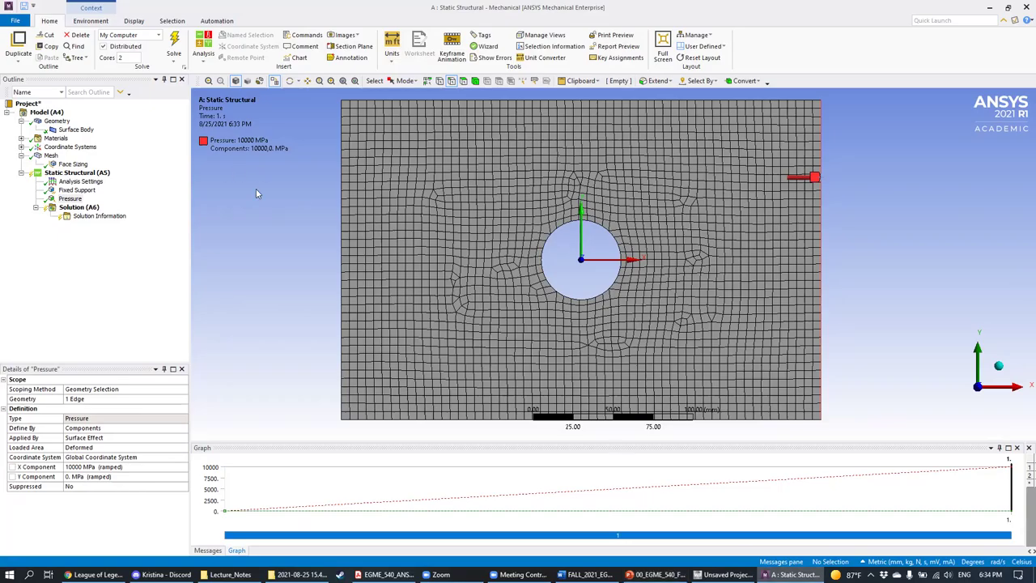
pyautogui.click(173, 42)
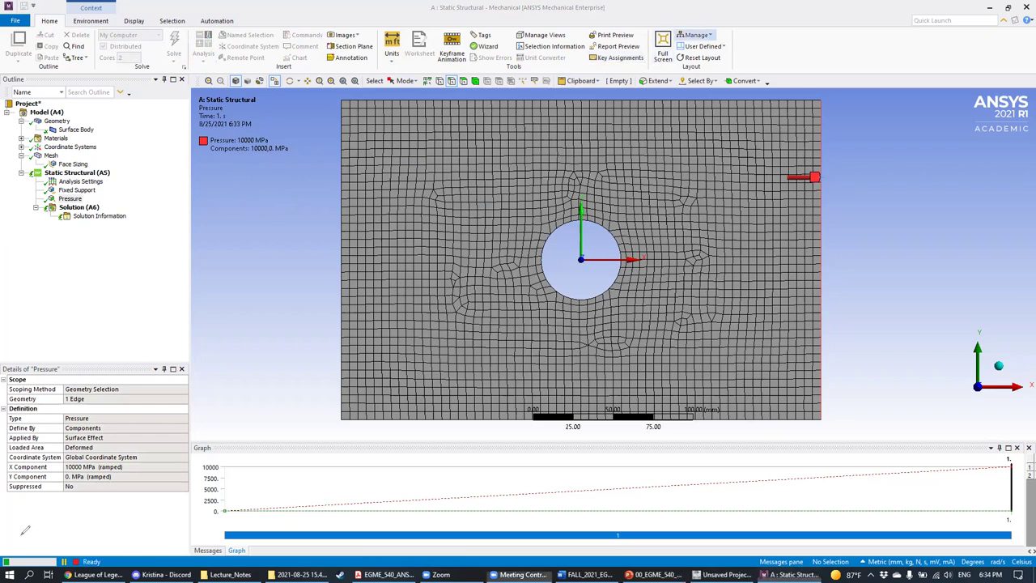
pyautogui.moveTo(195, 569)
pyautogui.mouseDown()
pyautogui.moveTo(177, 540)
pyautogui.moveTo(135, 529)
pyautogui.moveTo(51, 529)
pyautogui.moveTo(8, 540)
pyautogui.mouseUp()
pyautogui.moveTo(204, 553)
pyautogui.mouseDown()
pyautogui.moveTo(110, 519)
pyautogui.moveTo(10, 542)
pyautogui.mouseUp()
pyautogui.moveTo(199, 548); pyautogui.dragTo(4, 540)
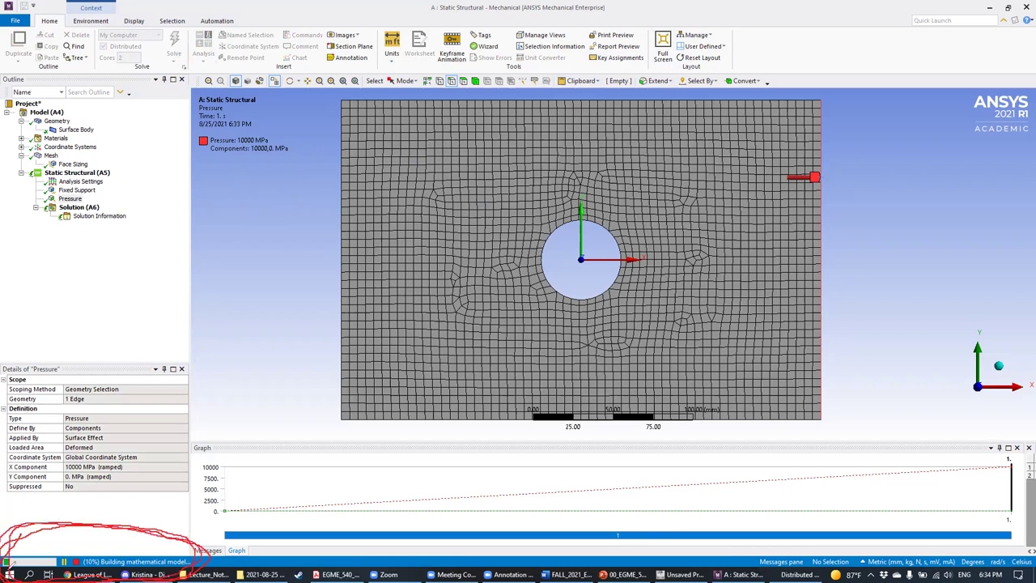
pyautogui.moveTo(204, 553)
pyautogui.mouseDown()
pyautogui.moveTo(100, 507)
pyautogui.moveTo(8, 552)
pyautogui.mouseUp()
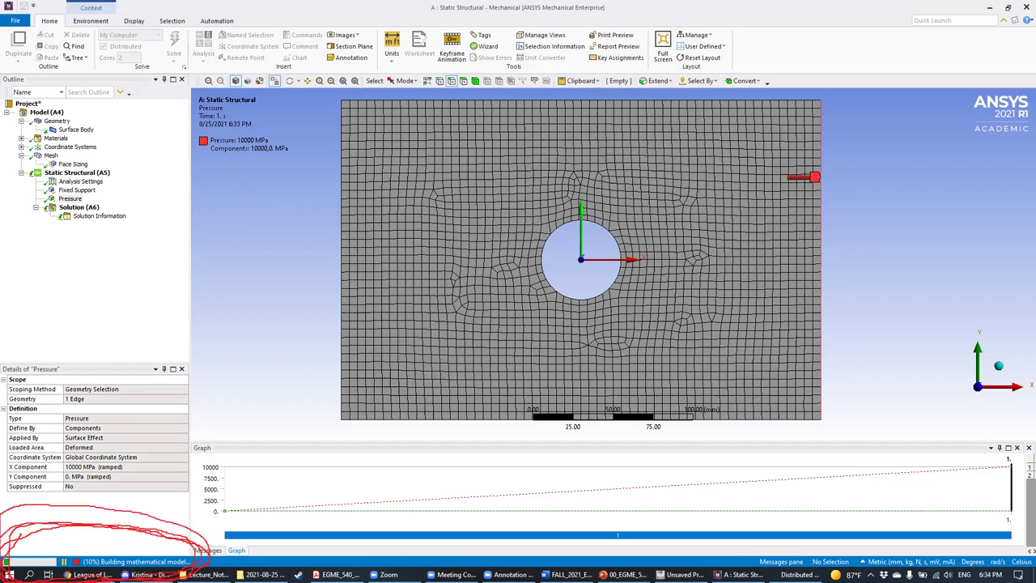
# Step: Switch to the lecture slides in PowerPoint and show the Analyze Results slide
pyautogui.moveTo(188, 539)
pyautogui.mouseDown()
pyautogui.moveTo(81, 510)
pyautogui.moveTo(6, 528)
pyautogui.mouseUp()
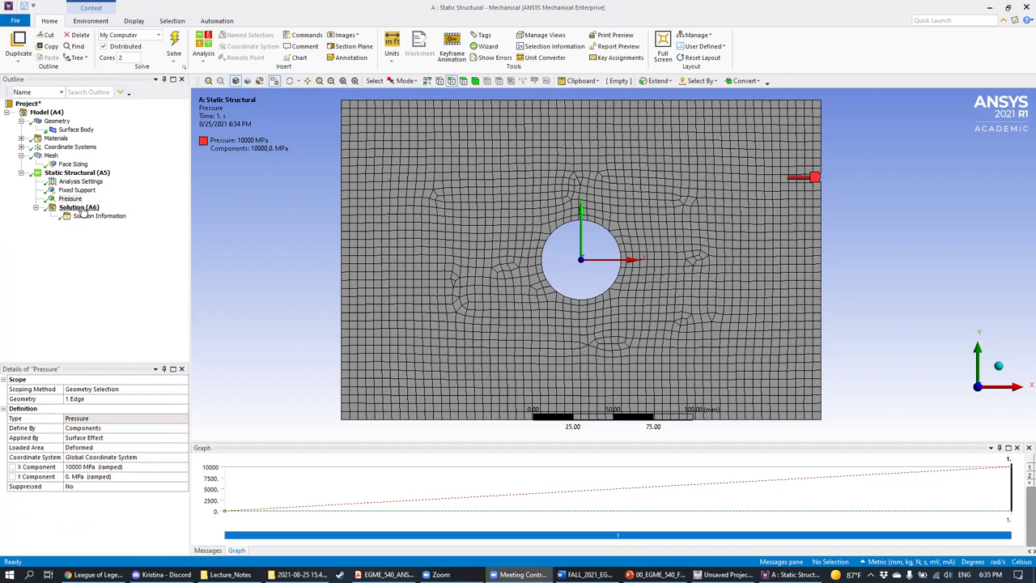
pyautogui.click(656, 573)
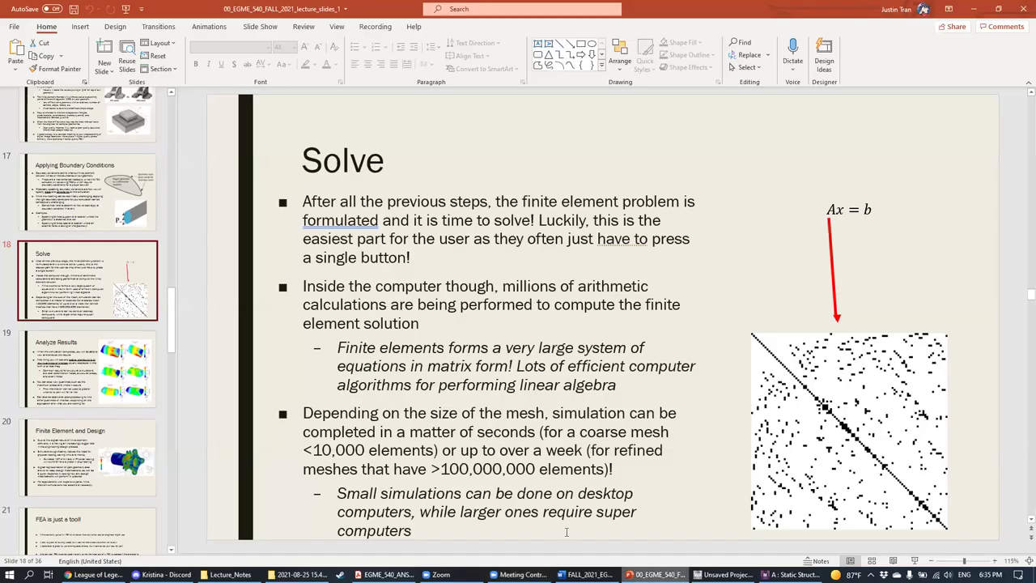
pyautogui.click(103, 369)
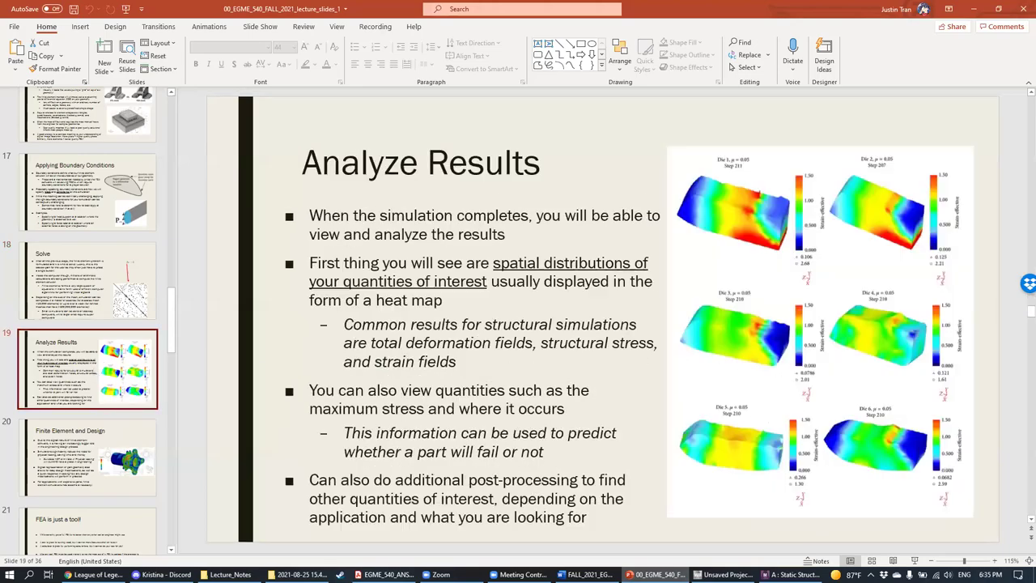
# Step: Return to Mechanical and add a Total Deformation result to the static structural solution
pyautogui.click(789, 573)
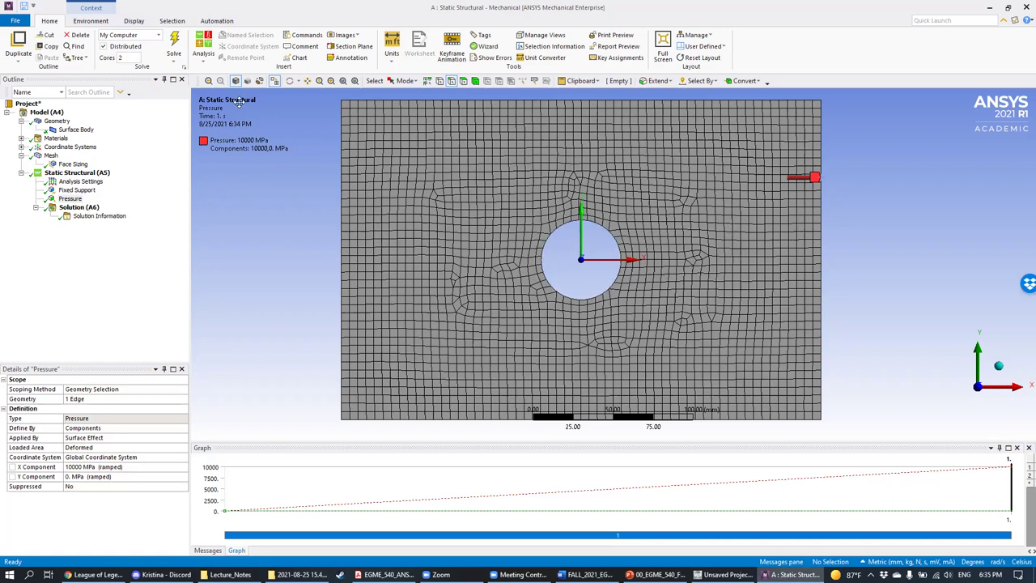
pyautogui.click(93, 209)
pyautogui.rightClick(93, 209)
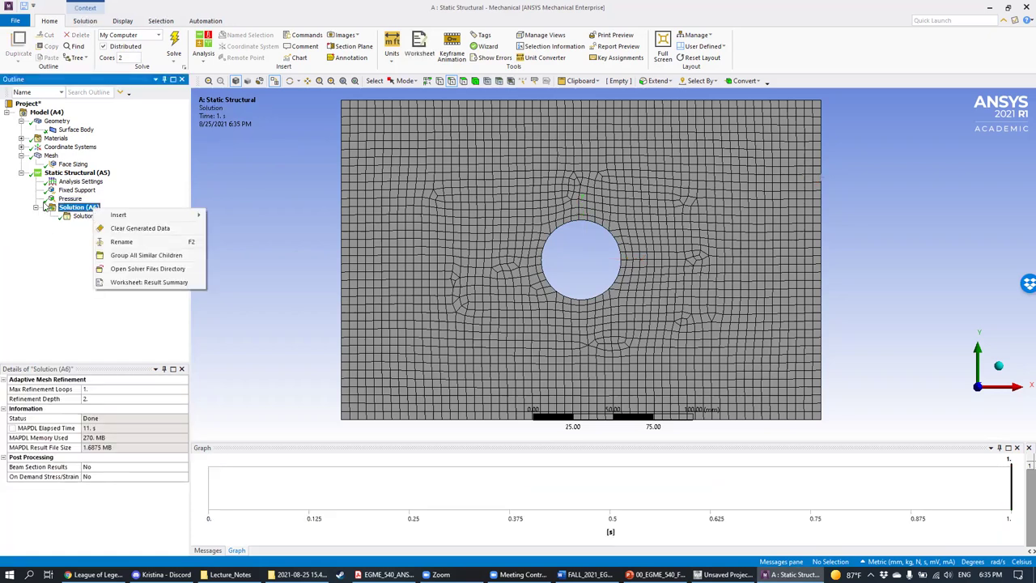
pyautogui.click(113, 200)
pyautogui.rightClick(83, 209)
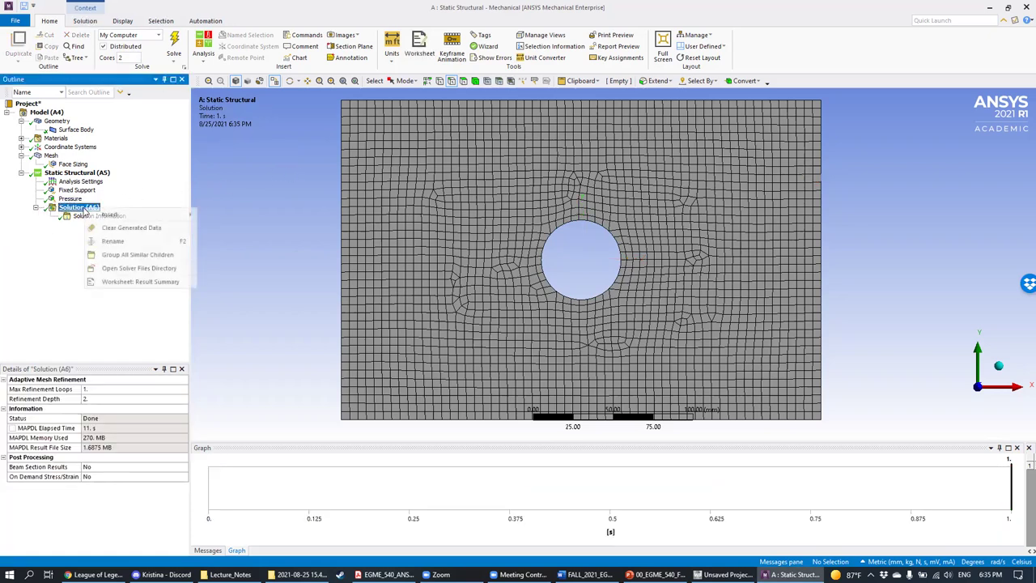
pyautogui.moveTo(104, 218)
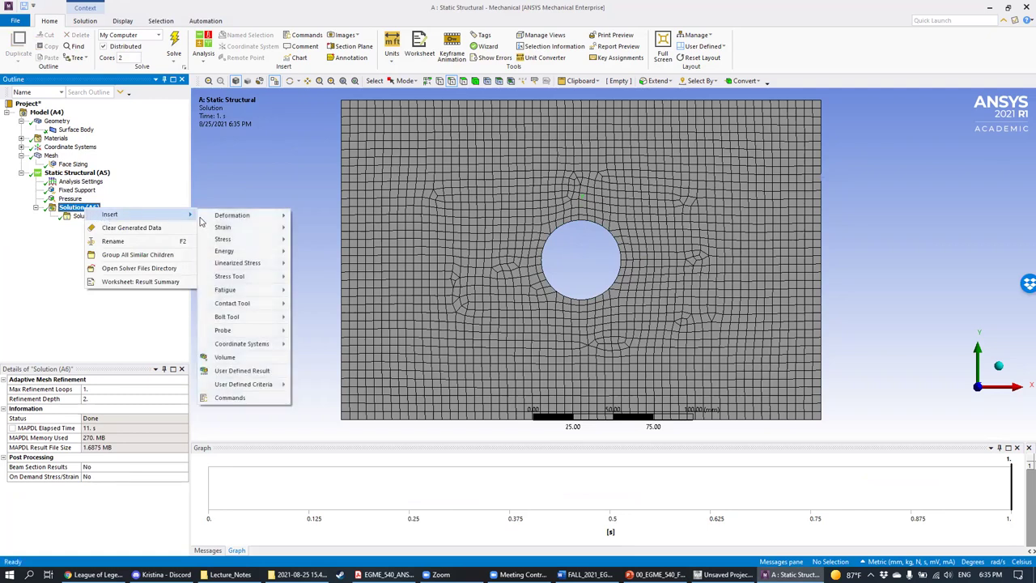
pyautogui.moveTo(277, 217)
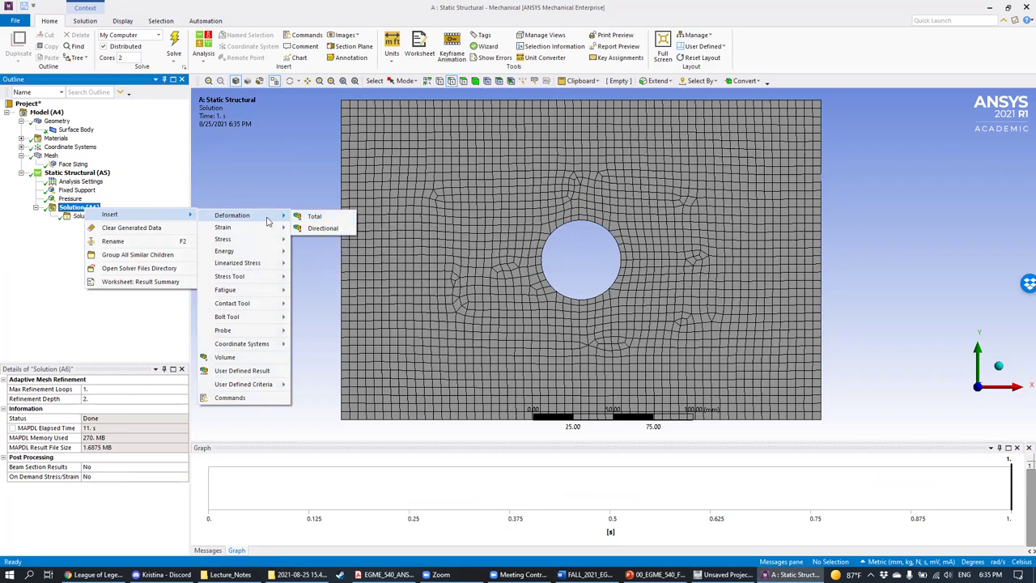
pyautogui.click(315, 215)
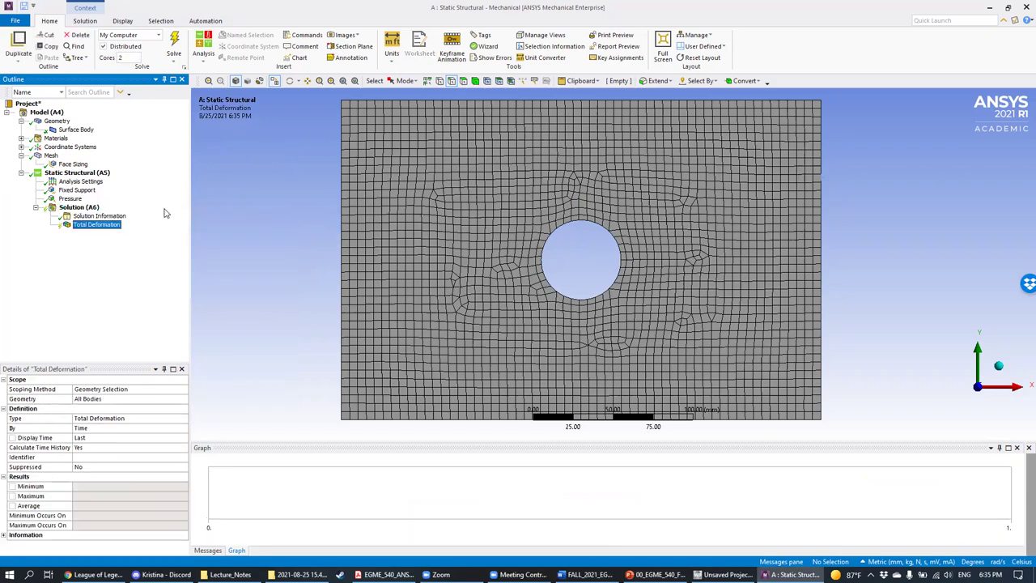
# Step: Evaluate all results of the solution and display the Total Deformation contour plot
pyautogui.click(93, 226)
pyautogui.press('Escape')
pyautogui.rightClick(93, 211)
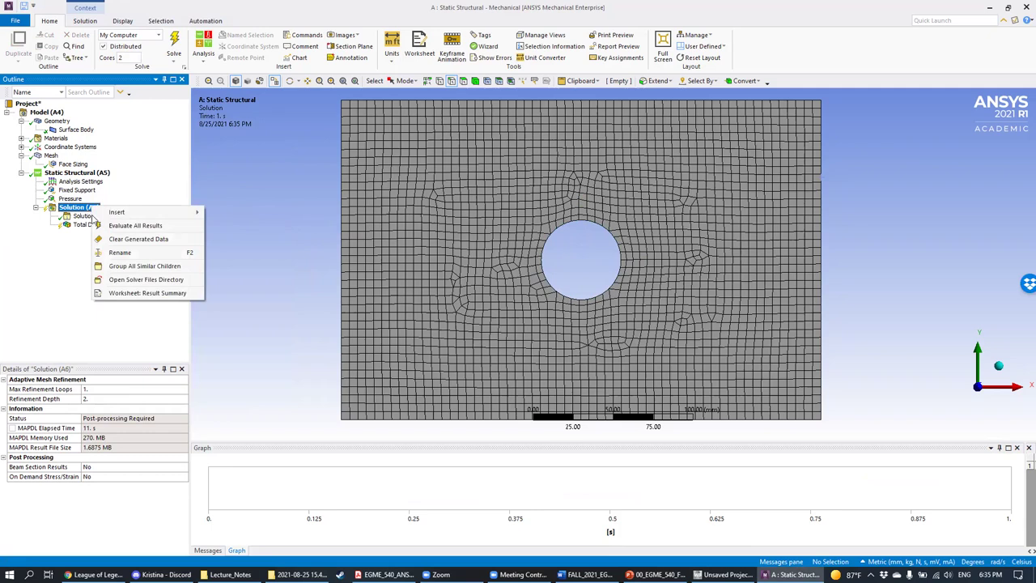
pyautogui.click(172, 227)
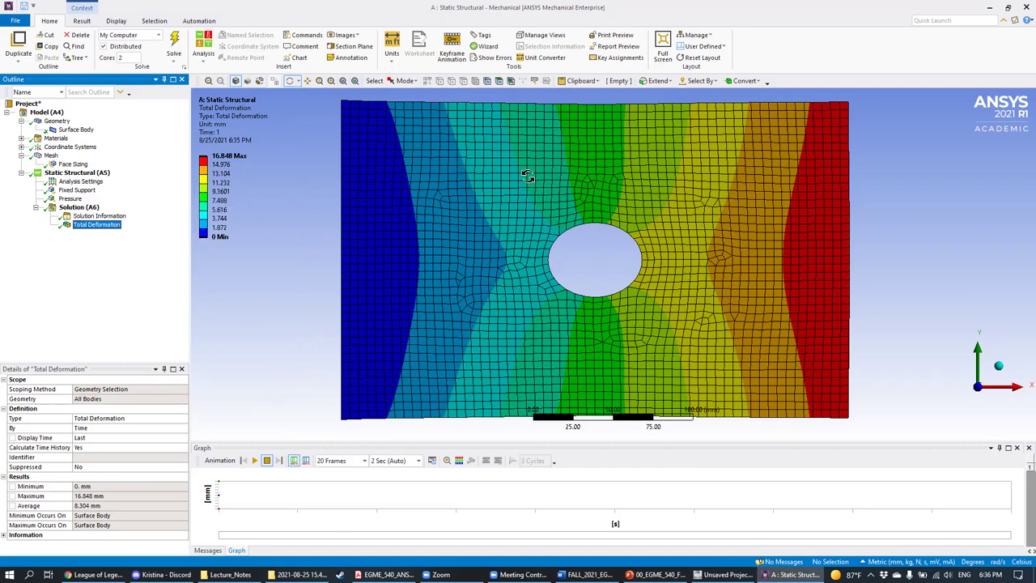
# Step: Add an Equivalent (von-Mises) Stress result to the solution
pyautogui.rightClick(94, 211)
pyautogui.moveTo(122, 214)
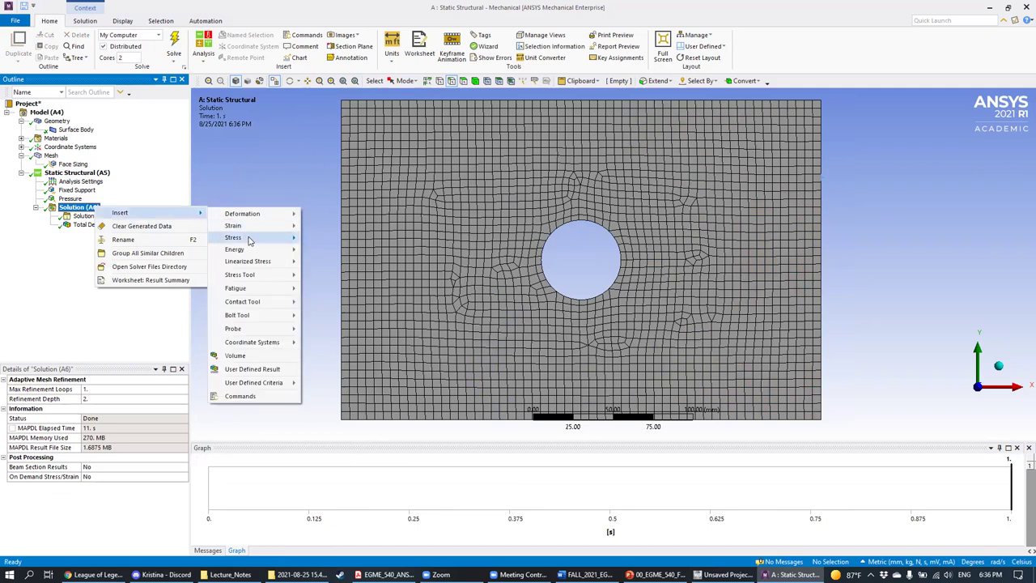
pyautogui.moveTo(257, 240)
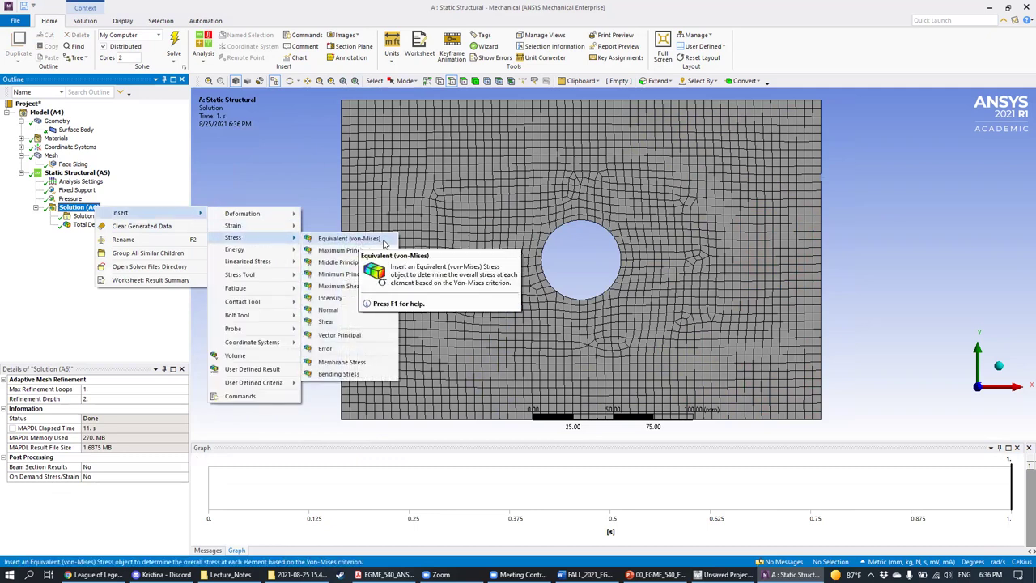
pyautogui.click(385, 242)
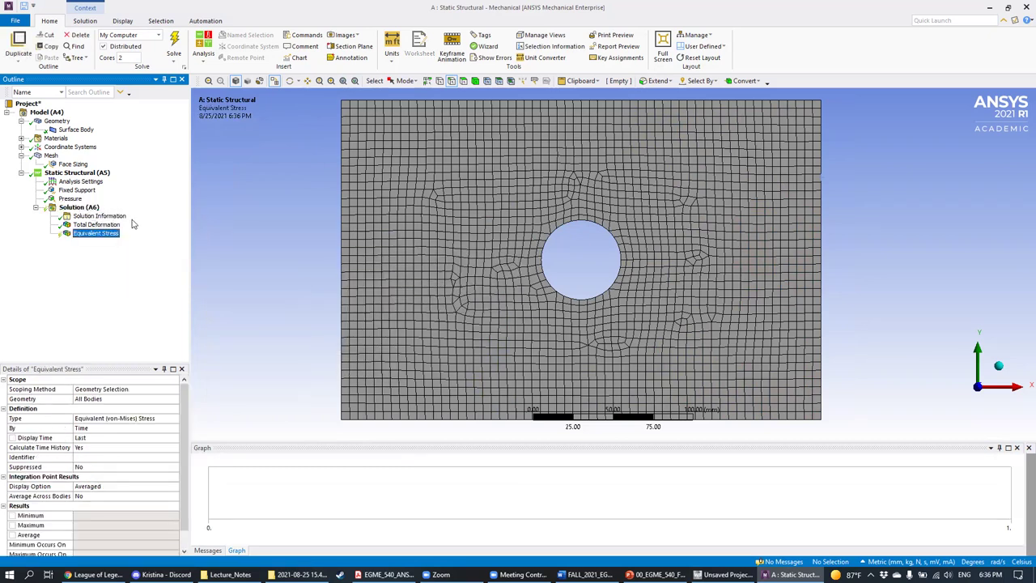
# Step: Evaluate all results again, display the Equivalent Stress plot and examine the stress around the hole
pyautogui.rightClick(93, 209)
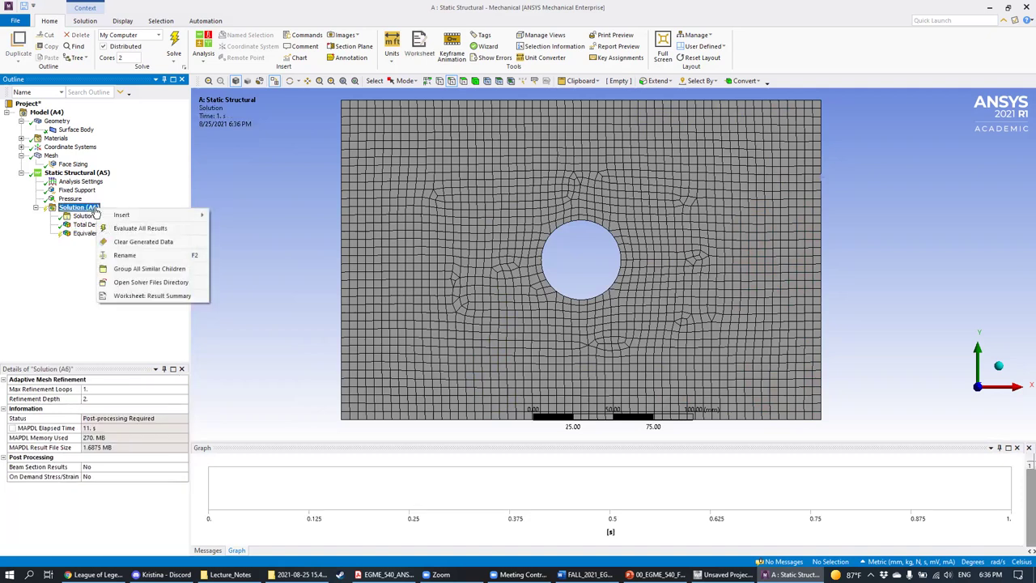
pyautogui.click(138, 229)
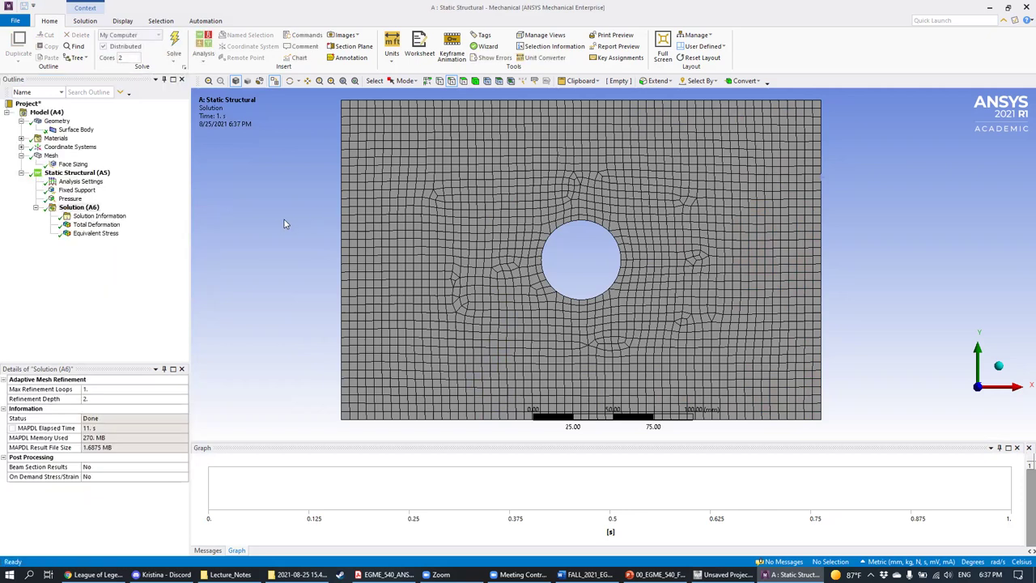
pyautogui.click(115, 234)
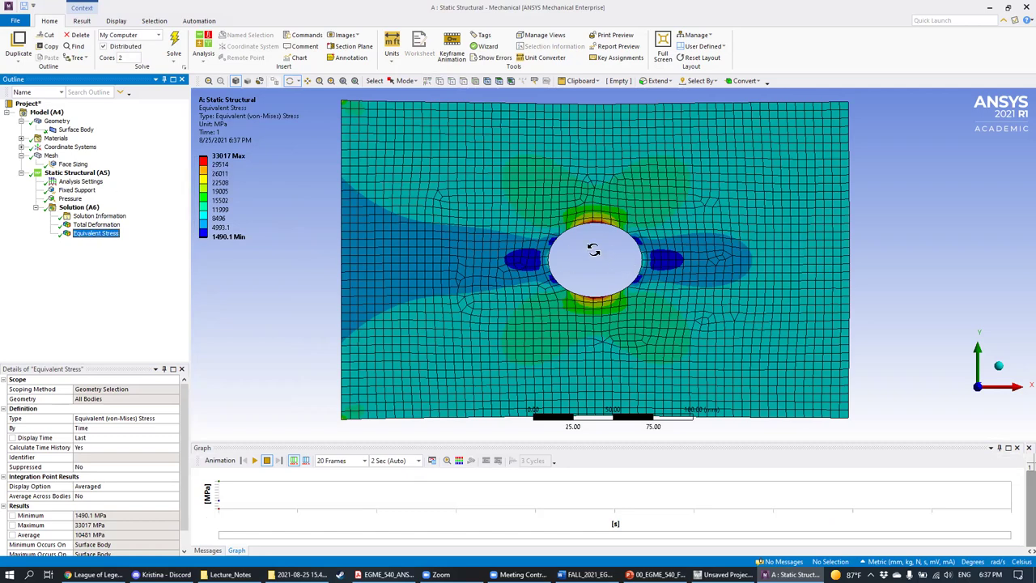
pyautogui.moveTo(617, 257); pyautogui.dragTo(613, 217)
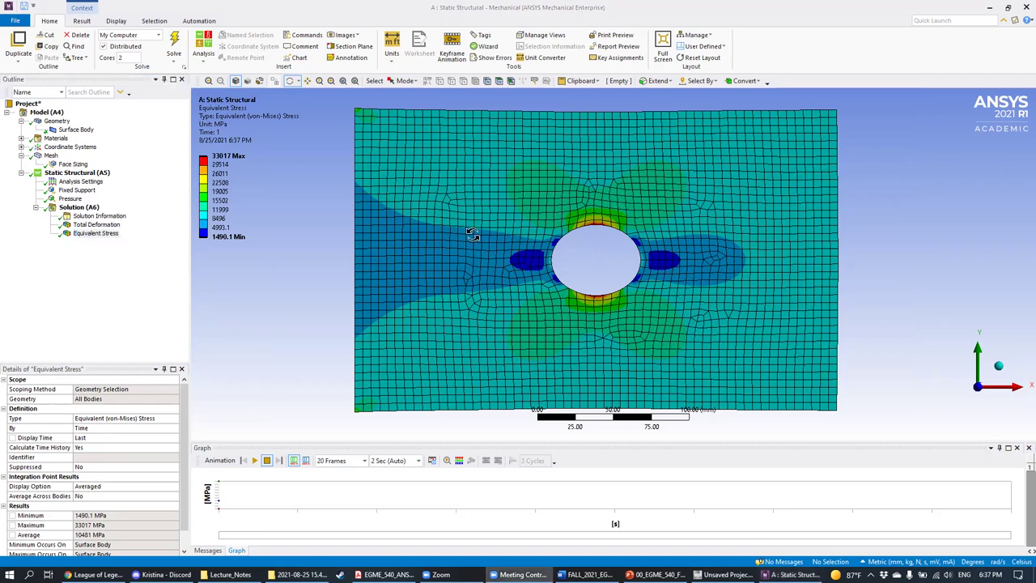
# Step: Switch to the ANSYS activity PDF in Acrobat Reader and skim the instructions from project setup to mesh element sizing
pyautogui.click(385, 574)
pyautogui.scroll(-8, 453, 372)
pyautogui.scroll(-20, 446, 393)
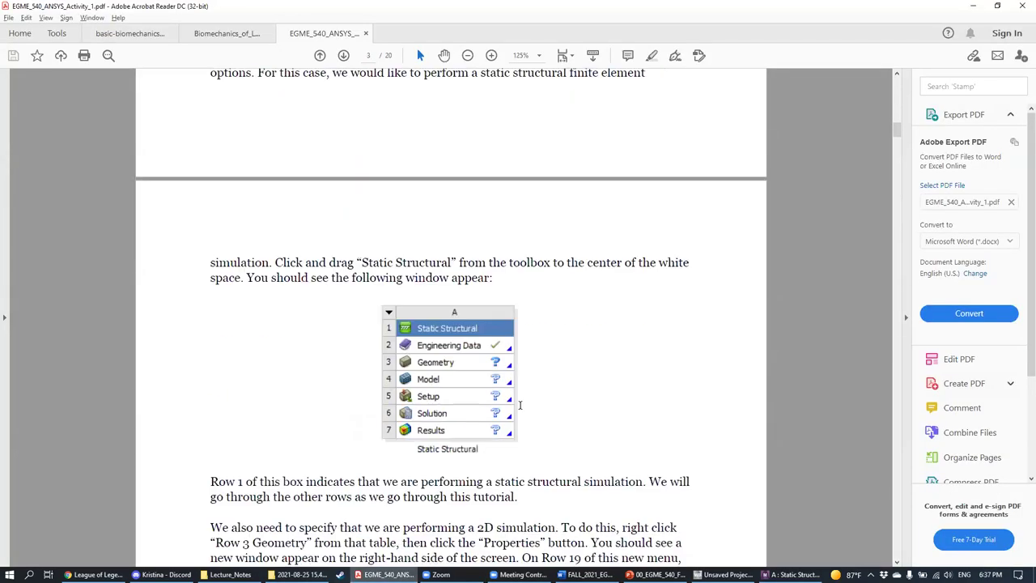
pyautogui.scroll(-20, 534, 449)
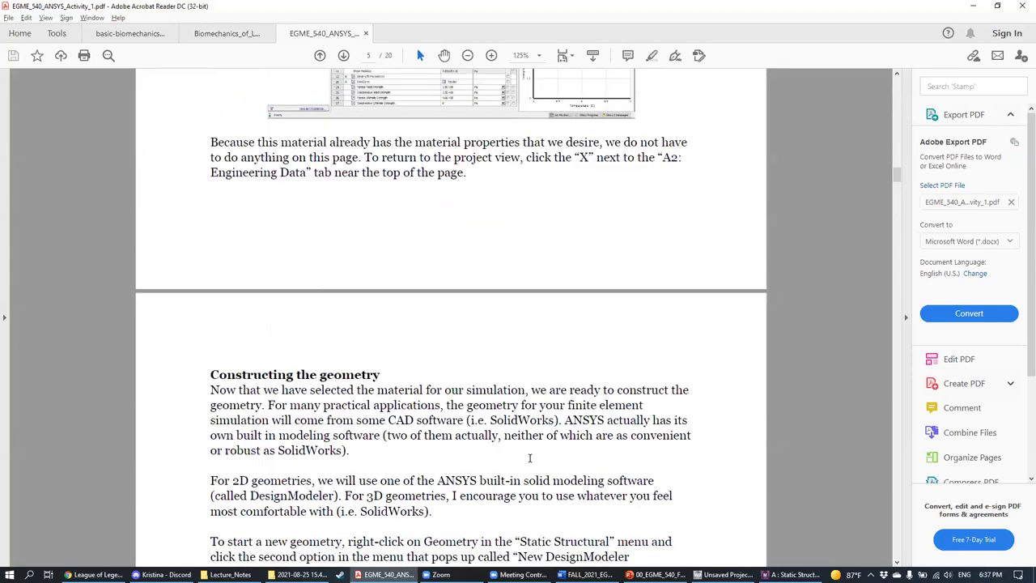
pyautogui.scroll(-20, 526, 472)
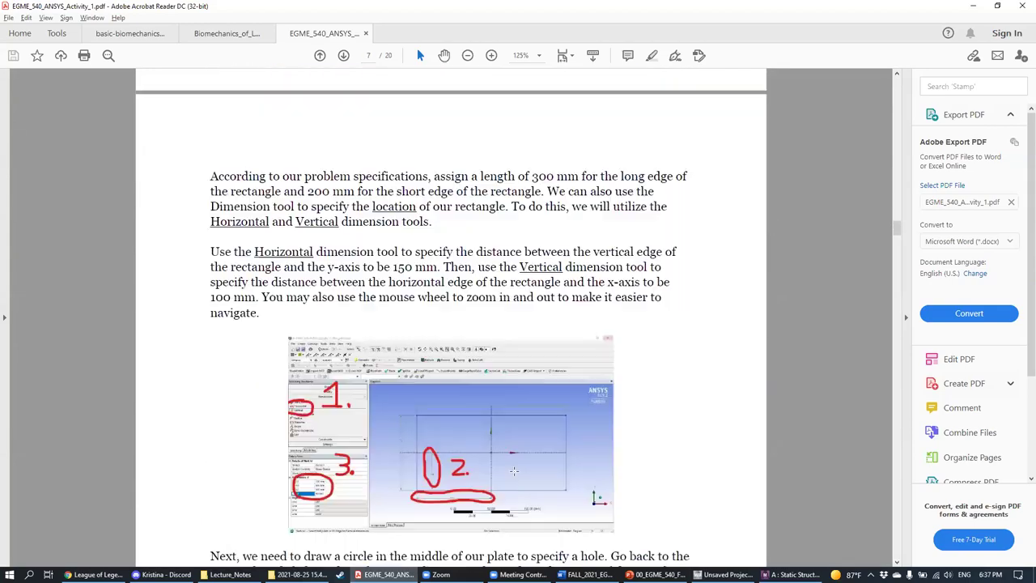
pyautogui.scroll(-20, 539, 473)
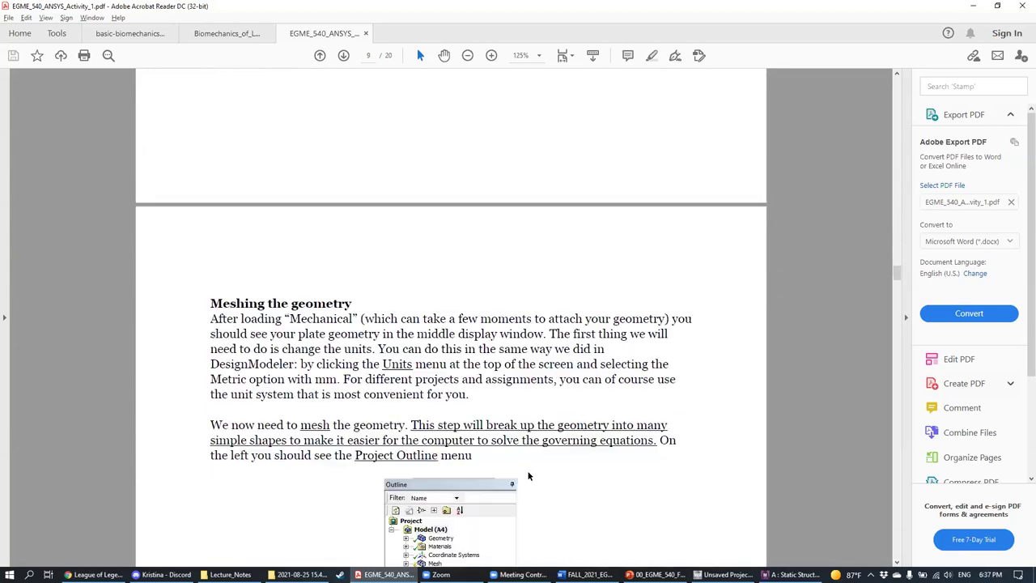
pyautogui.scroll(-20, 534, 389)
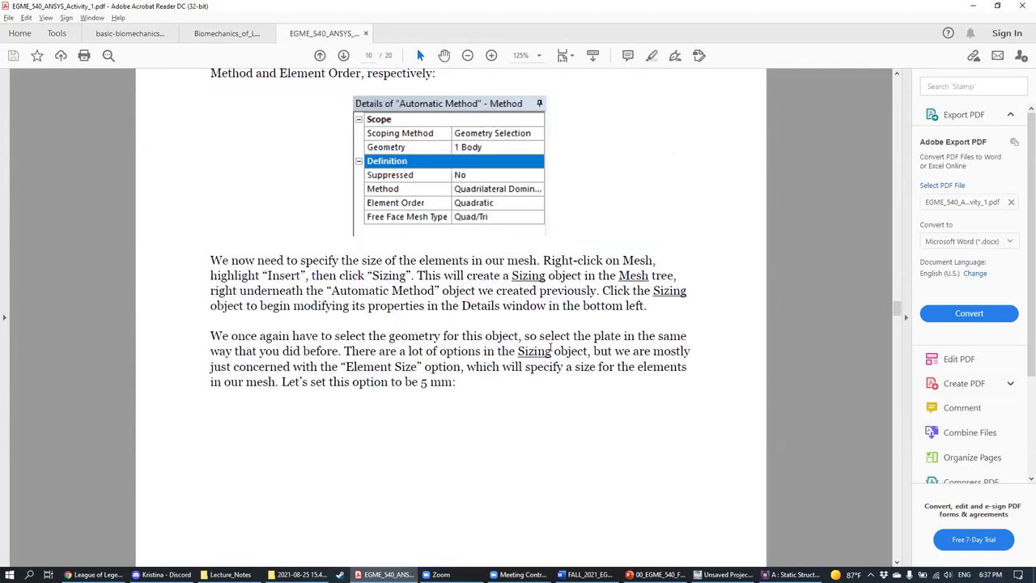
# Step: Glance at the stress plot in Mechanical, then switch to the PowerPoint slides and go back to the Defining the Geometry slide
pyautogui.click(791, 574)
pyautogui.scroll(-3, 666, 233)
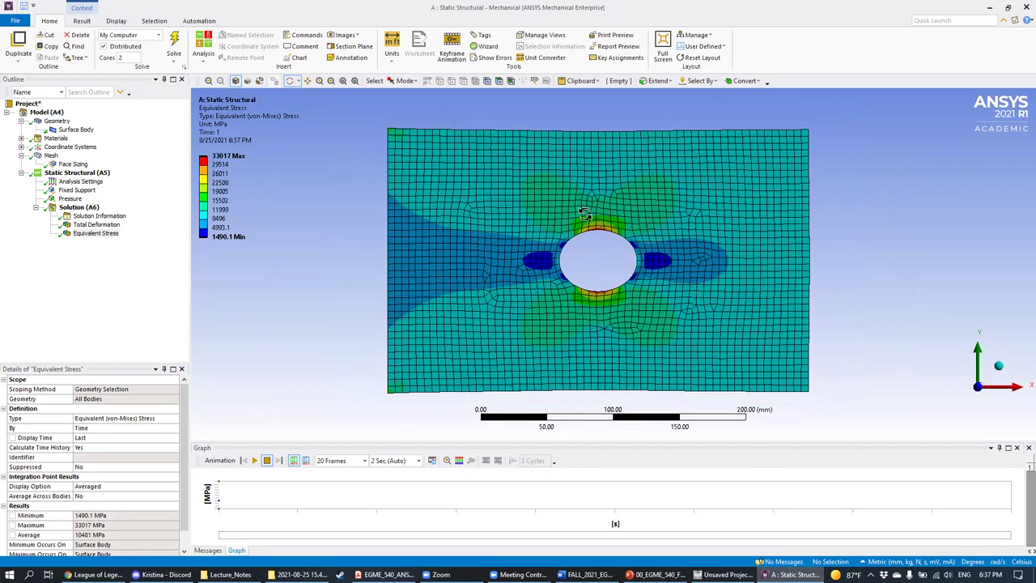
pyautogui.click(651, 574)
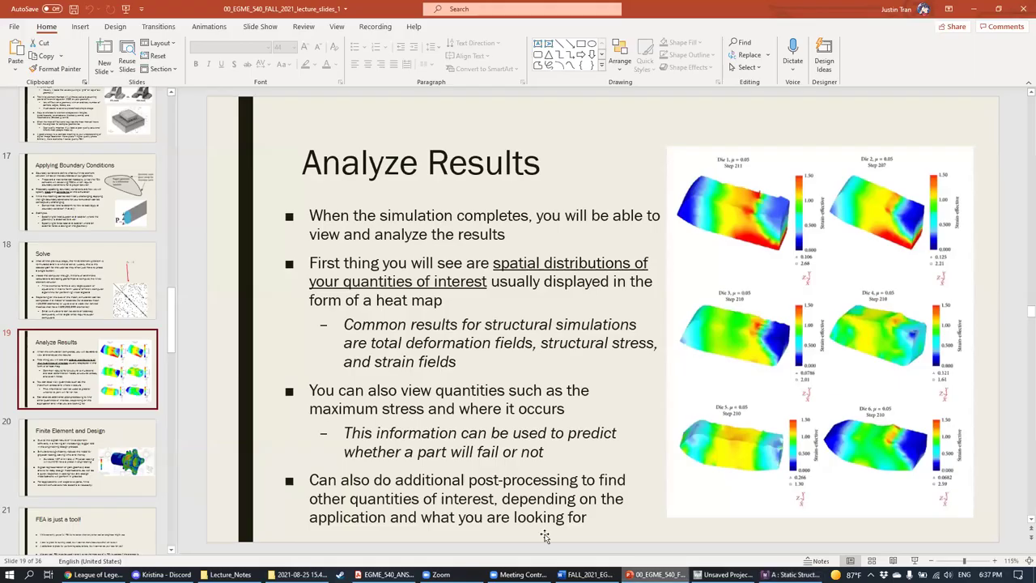
pyautogui.click(81, 316)
pyautogui.click(96, 202)
pyautogui.click(101, 132)
pyautogui.scroll(3, 116, 190)
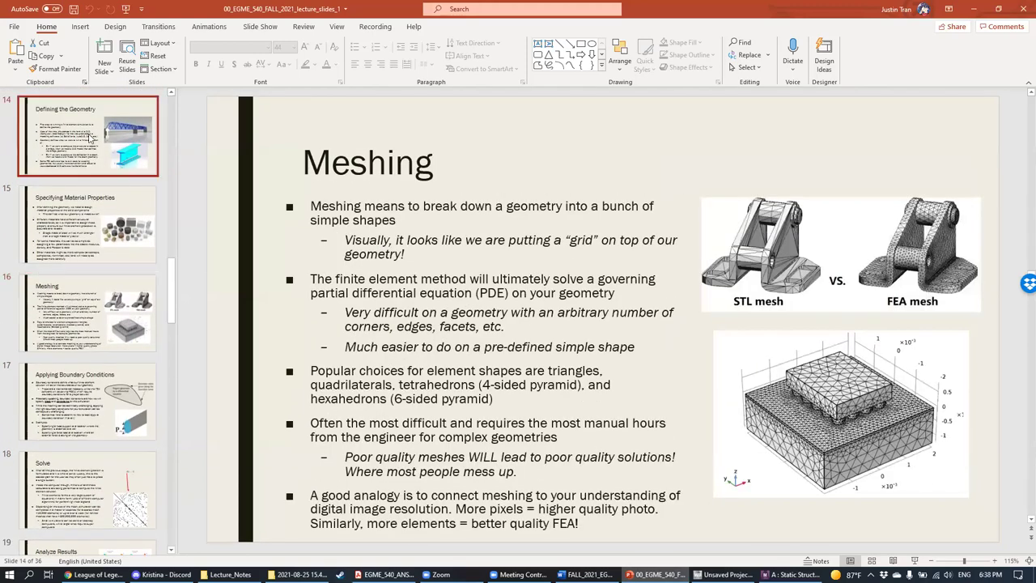
pyautogui.click(122, 154)
pyautogui.click(130, 207)
pyautogui.click(150, 166)
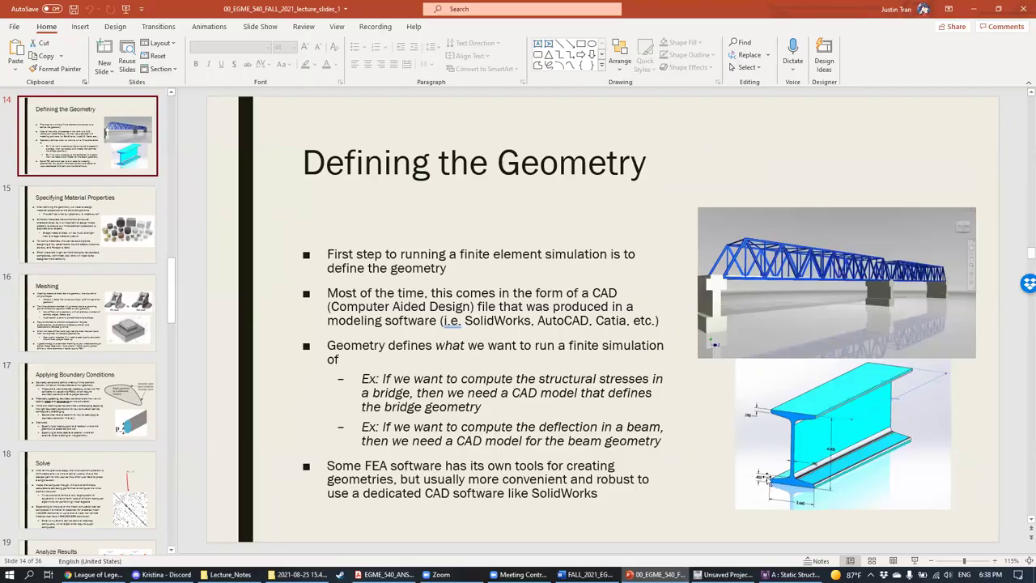
# Step: Alternate between Mechanical's stress plot and the PowerPoint slide list to relate the simulation steps to the equivalent stress result
pyautogui.click(793, 575)
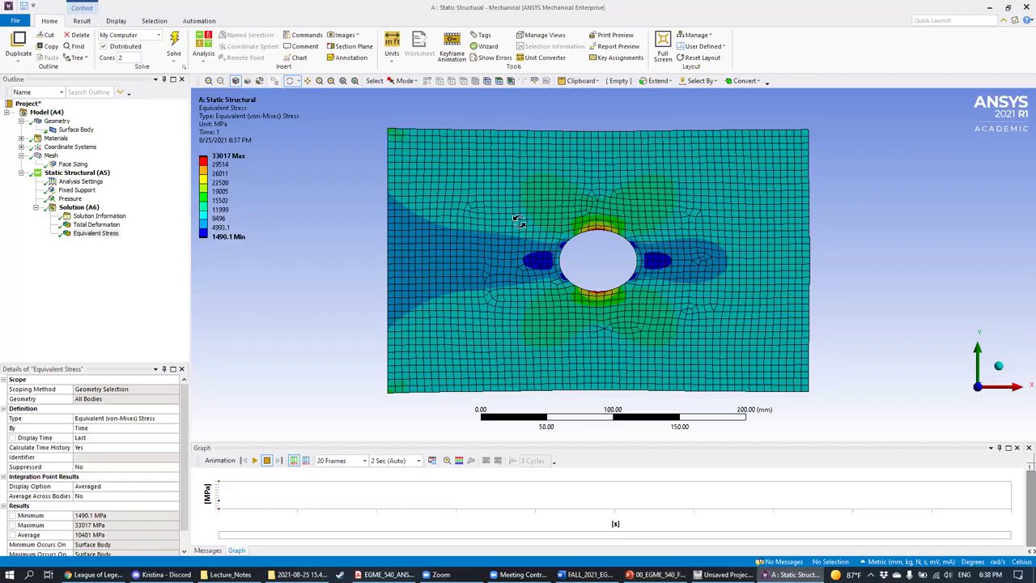
pyautogui.click(656, 575)
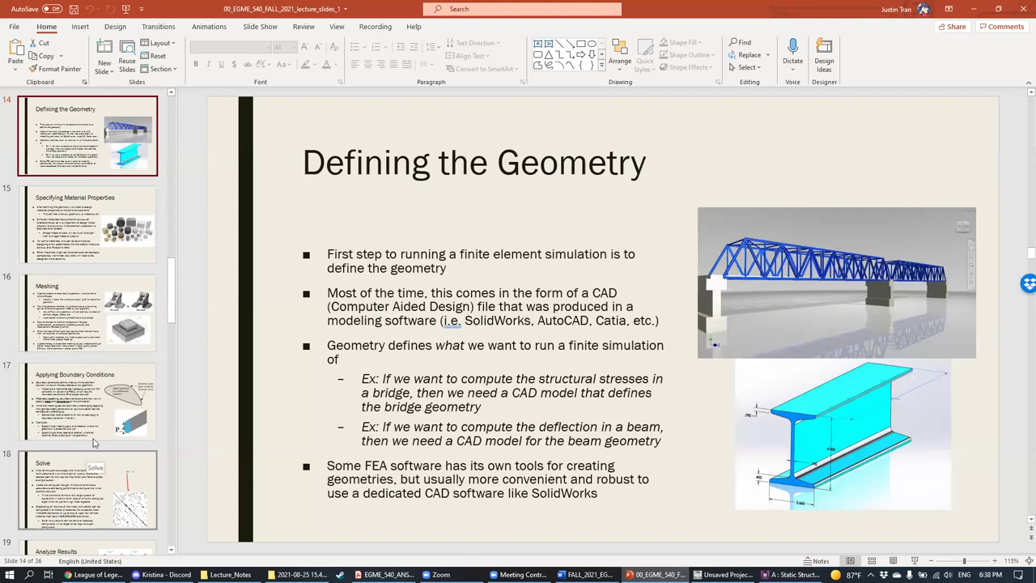
pyautogui.scroll(-3, 107, 417)
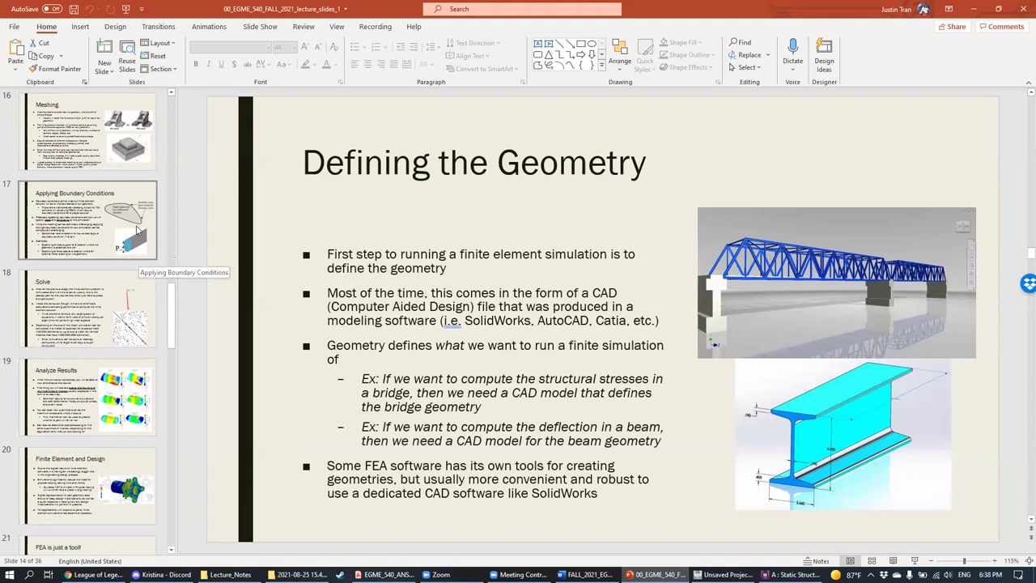
pyautogui.click(789, 574)
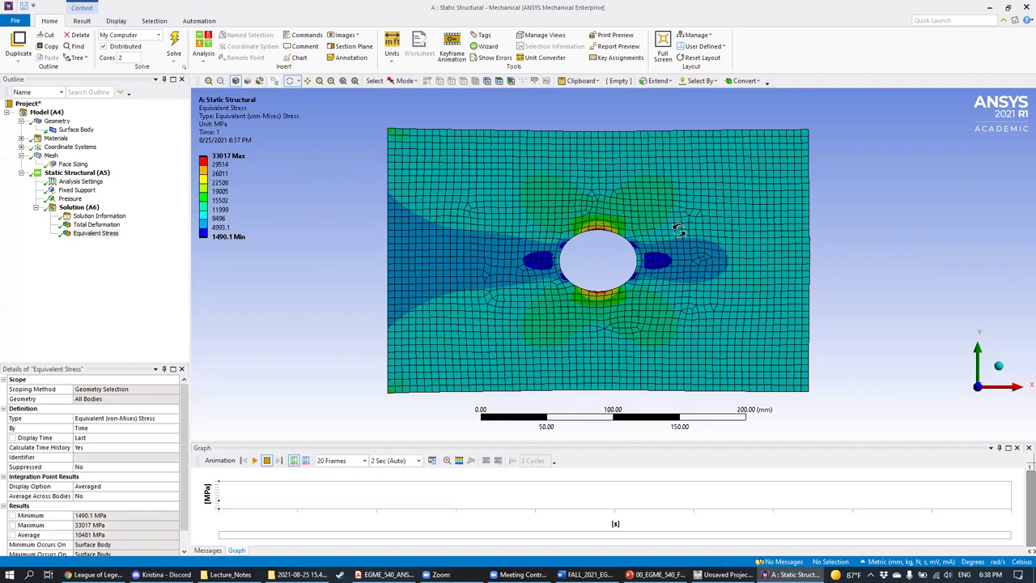
pyautogui.scroll(2, 599, 280)
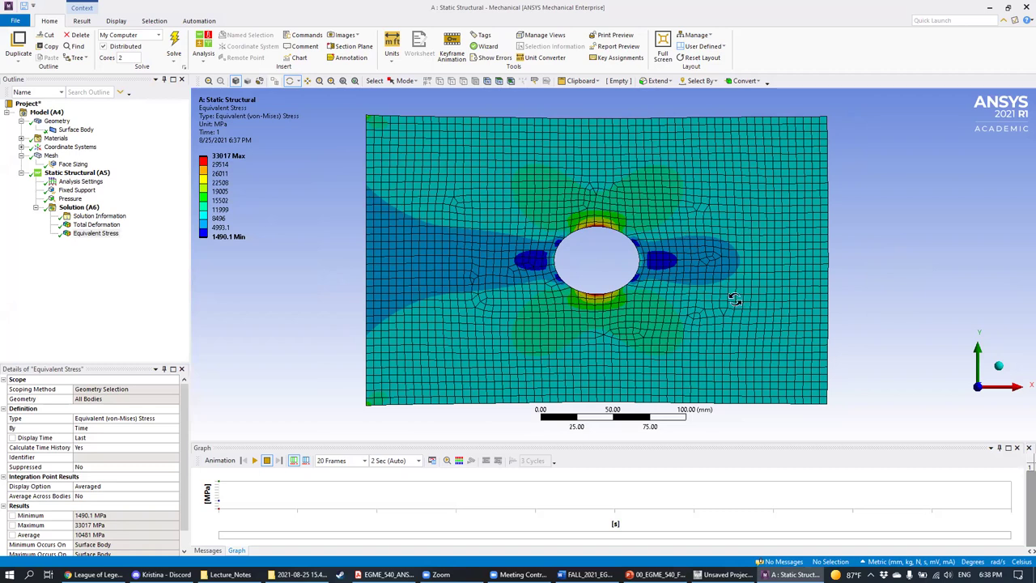
# Step: Switch to the ANSYS activity PDF in Acrobat Reader and skim the instructions from boundary conditions to the stress distribution plots and image saving
pyautogui.click(387, 574)
pyautogui.scroll(-15, 423, 386)
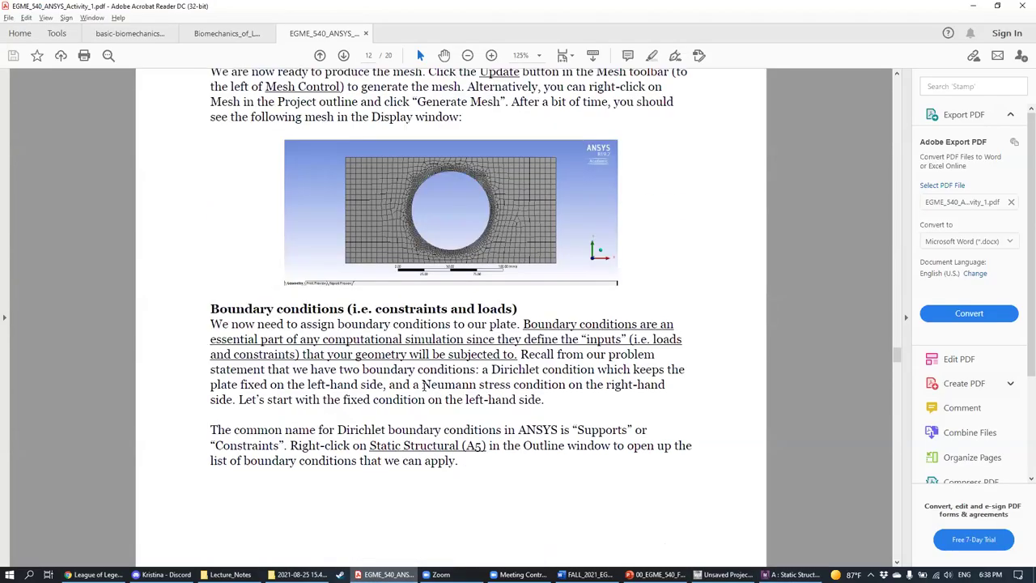
pyautogui.scroll(-20, 423, 390)
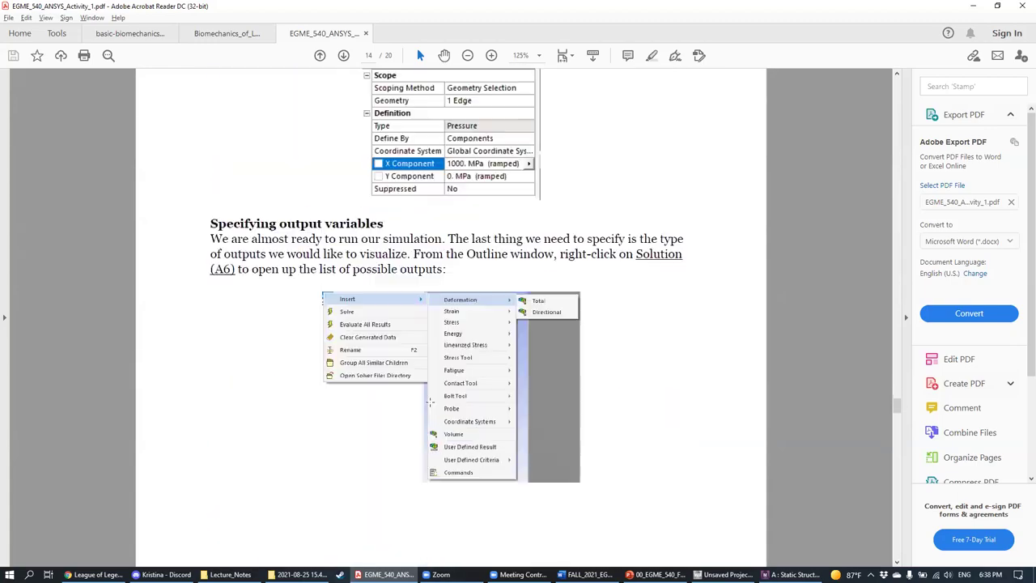
pyautogui.scroll(-20, 424, 415)
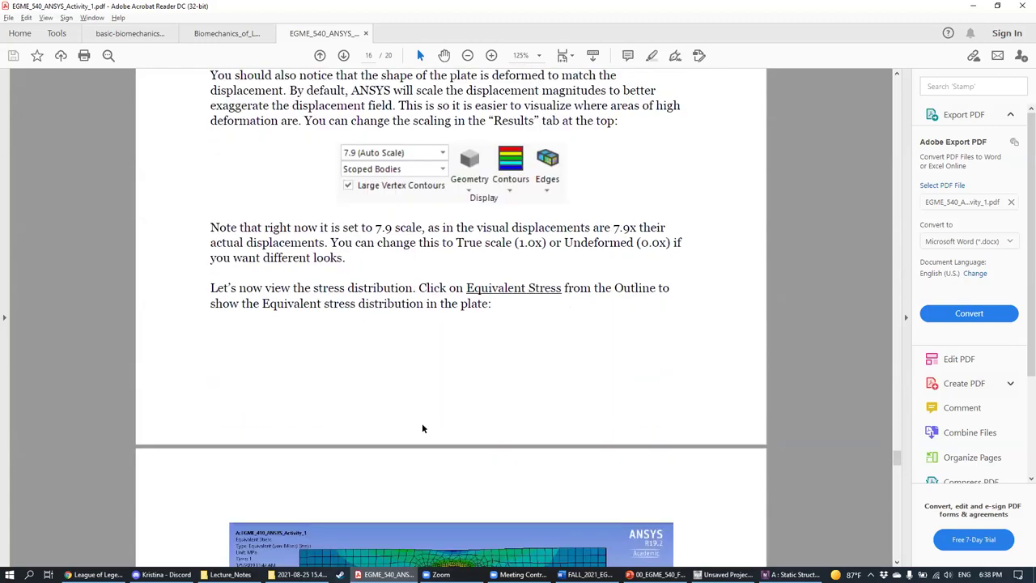
pyautogui.scroll(-15, 420, 429)
pyautogui.scroll(10, 479, 319)
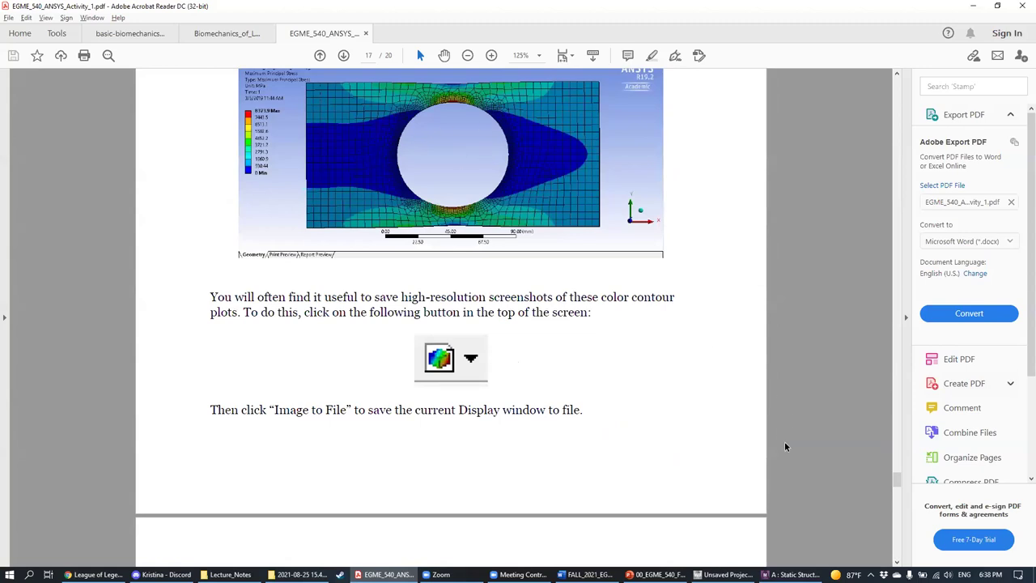
pyautogui.scroll(-10, 460, 305)
pyautogui.scroll(13, 467, 294)
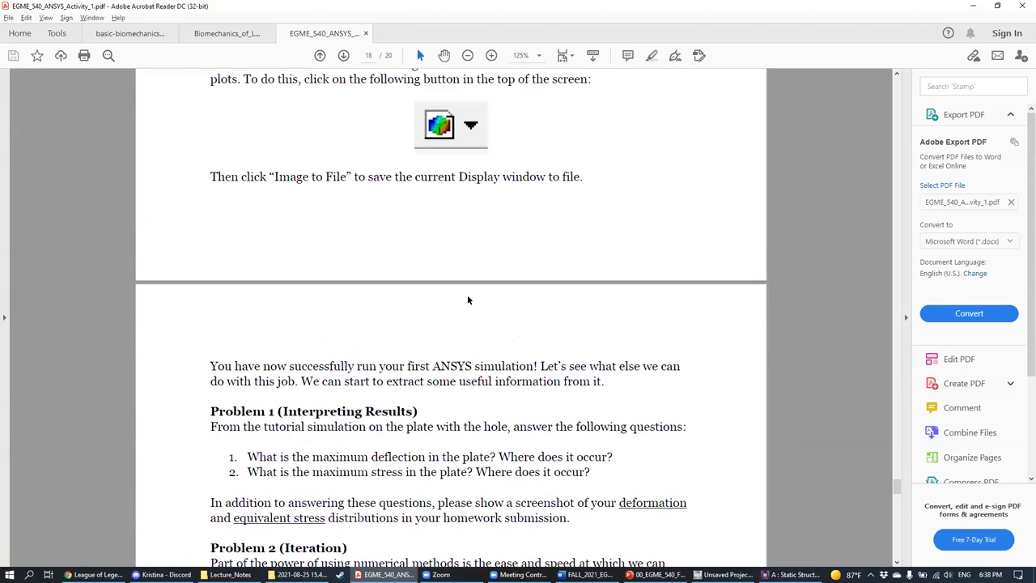
pyautogui.scroll(-3, 458, 299)
pyautogui.scroll(-3, 445, 339)
pyautogui.scroll(6, 781, 544)
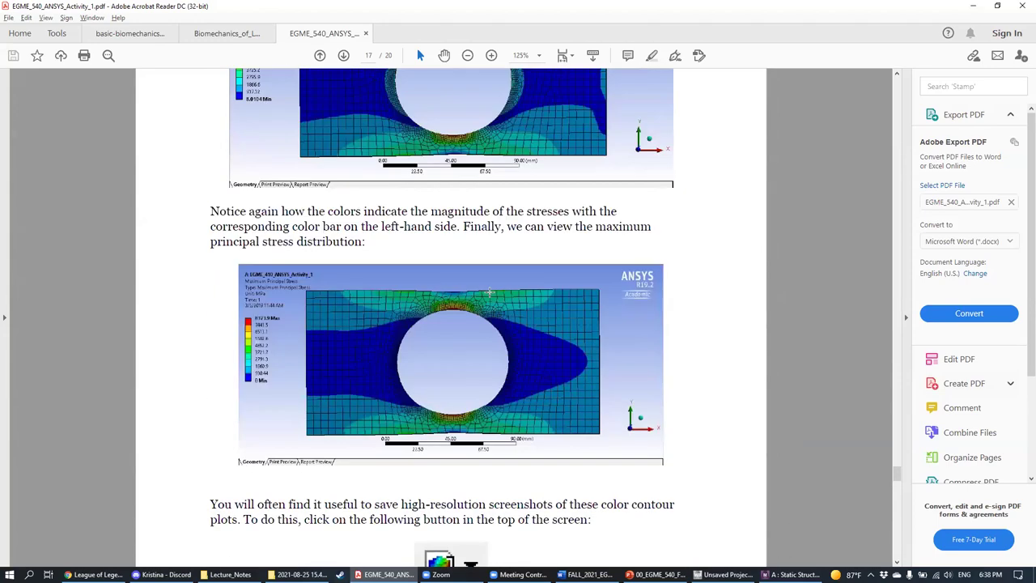
# Step: Read the Problem 1 questions and Problem 2 iteration tasks through Remove refinement, and return to the Equivalent Stress plot in Mechanical
pyautogui.scroll(-12, 483, 351)
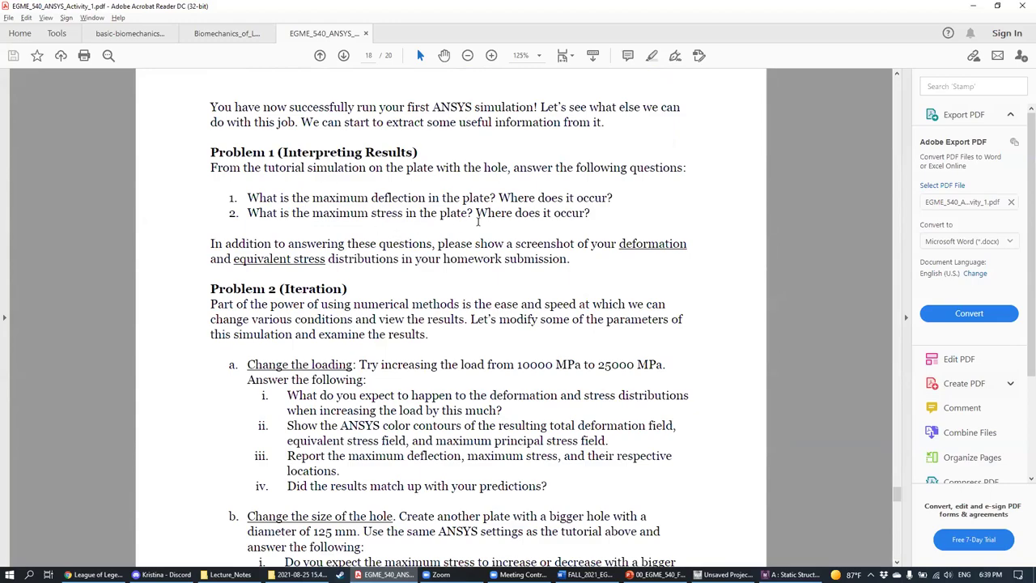
pyautogui.scroll(-15, 336, 190)
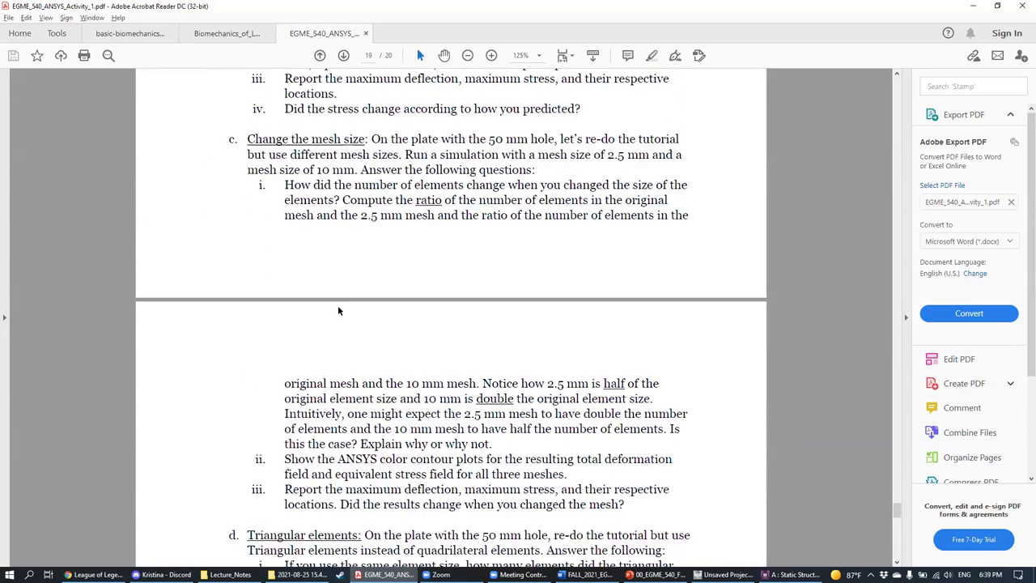
pyautogui.scroll(-10, 437, 344)
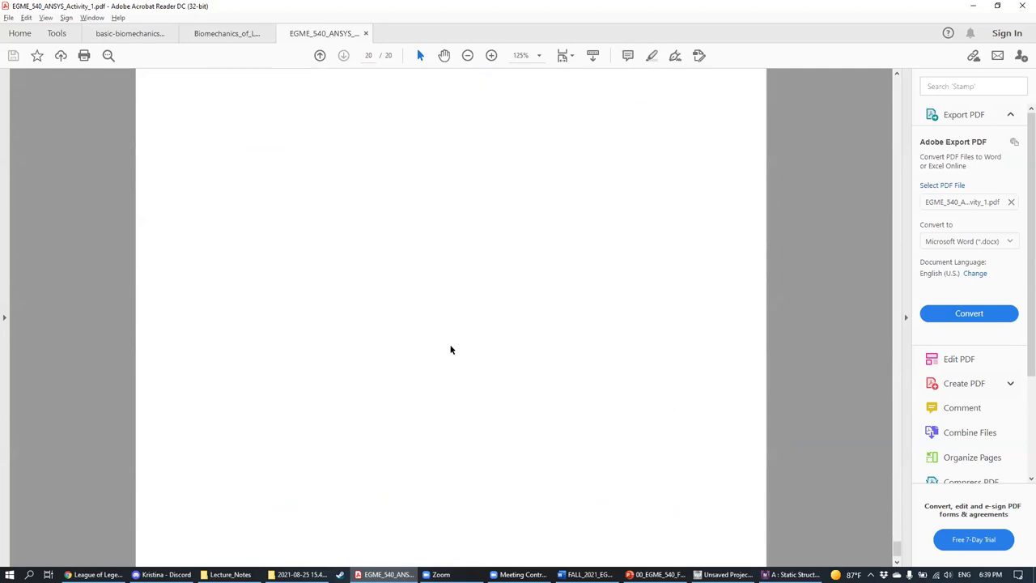
pyautogui.scroll(15, 446, 331)
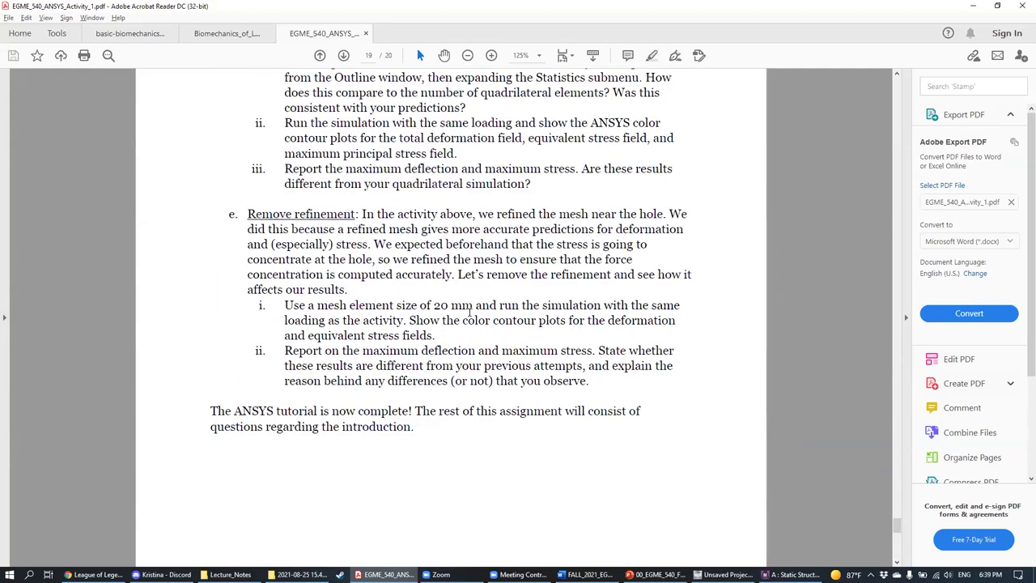
pyautogui.click(793, 573)
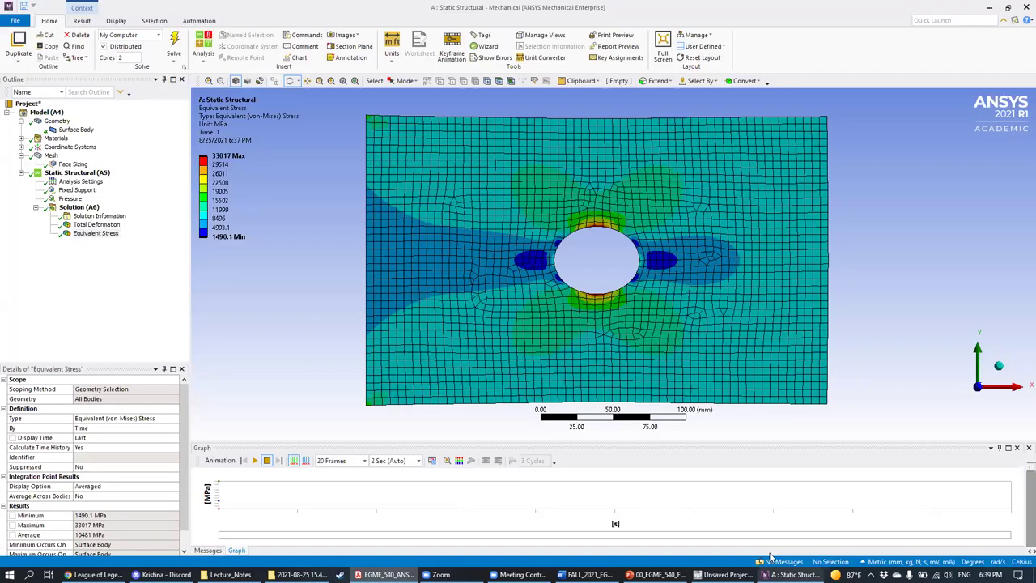